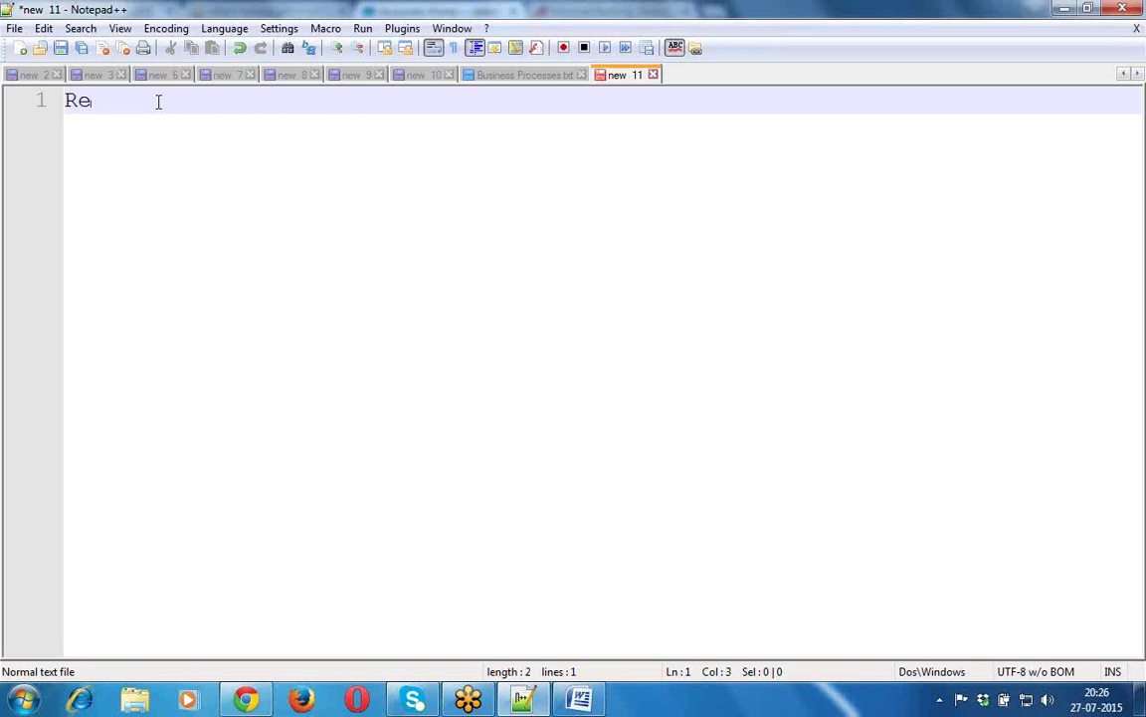
Write the heading "Record Types:" in the empty note and underline it with a row of equals signs
{"action": "type", "text": "Typ"}
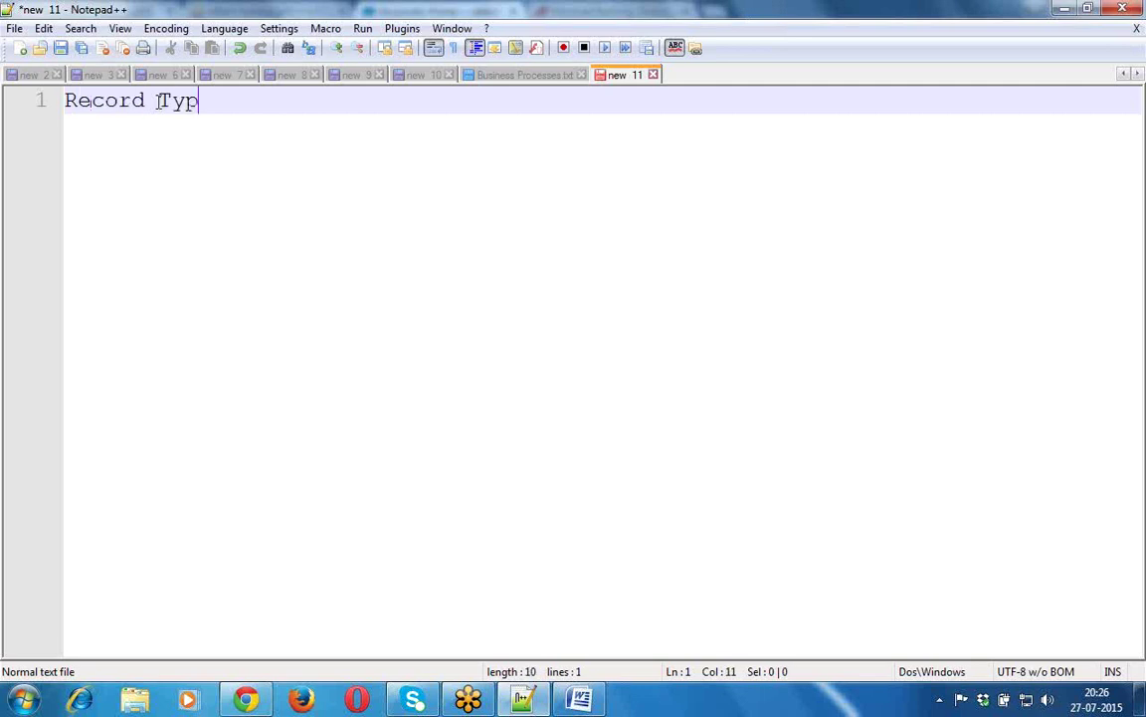
{"action": "type", "text": "es:"}
{"action": "key", "text": "Return"}
{"action": "type", "text": "============="}
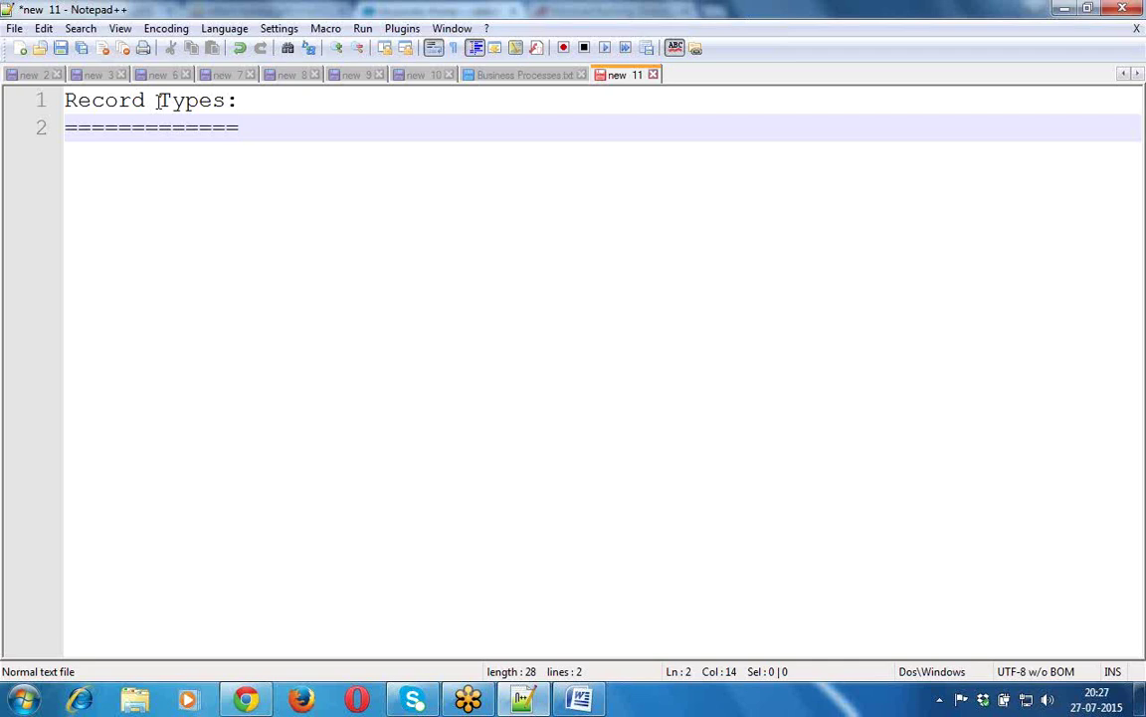
Add the line "- Account object --> one / more records." below the underlined heading
{"action": "key", "text": "Return"}
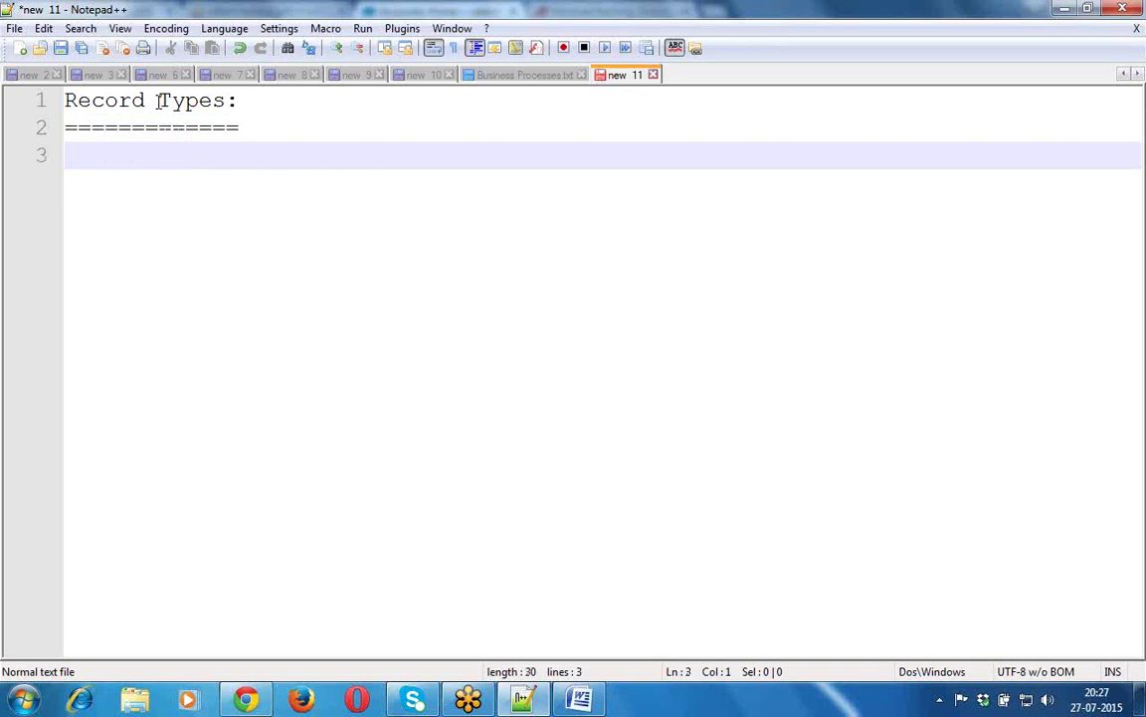
{"action": "type", "text": "- Accou"}
{"action": "left_click", "coordinate": [157, 100]}
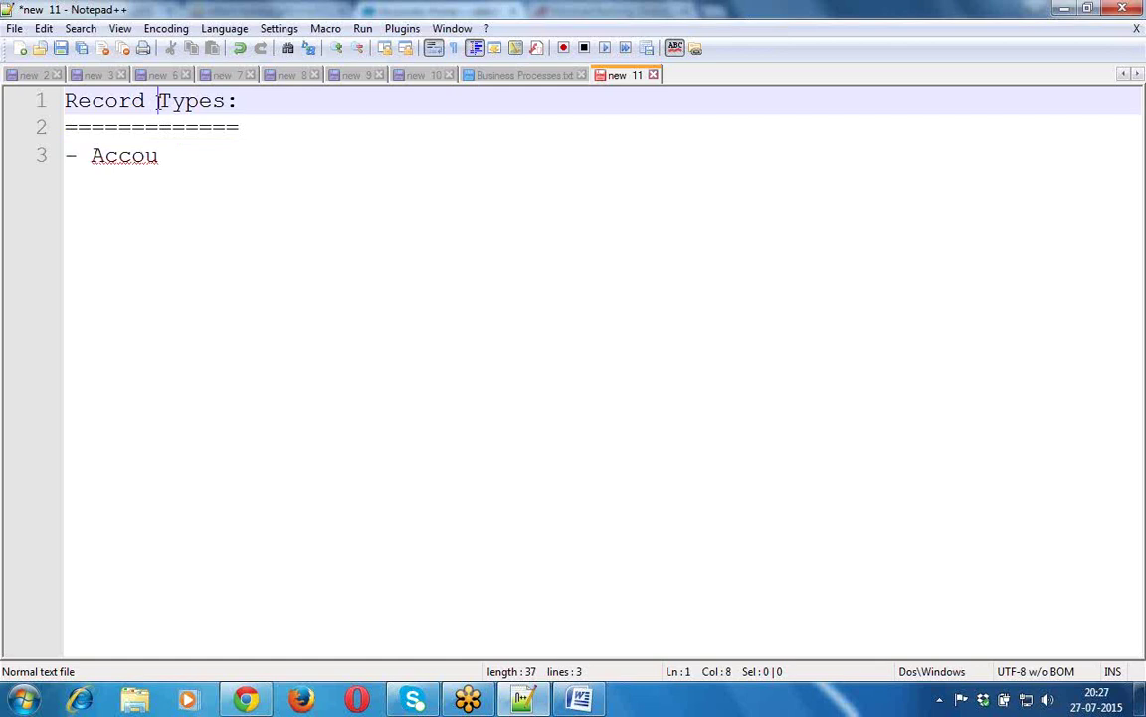
{"action": "key", "text": "Down"}
{"action": "key", "text": "Down"}
{"action": "type", "text": "nt"}
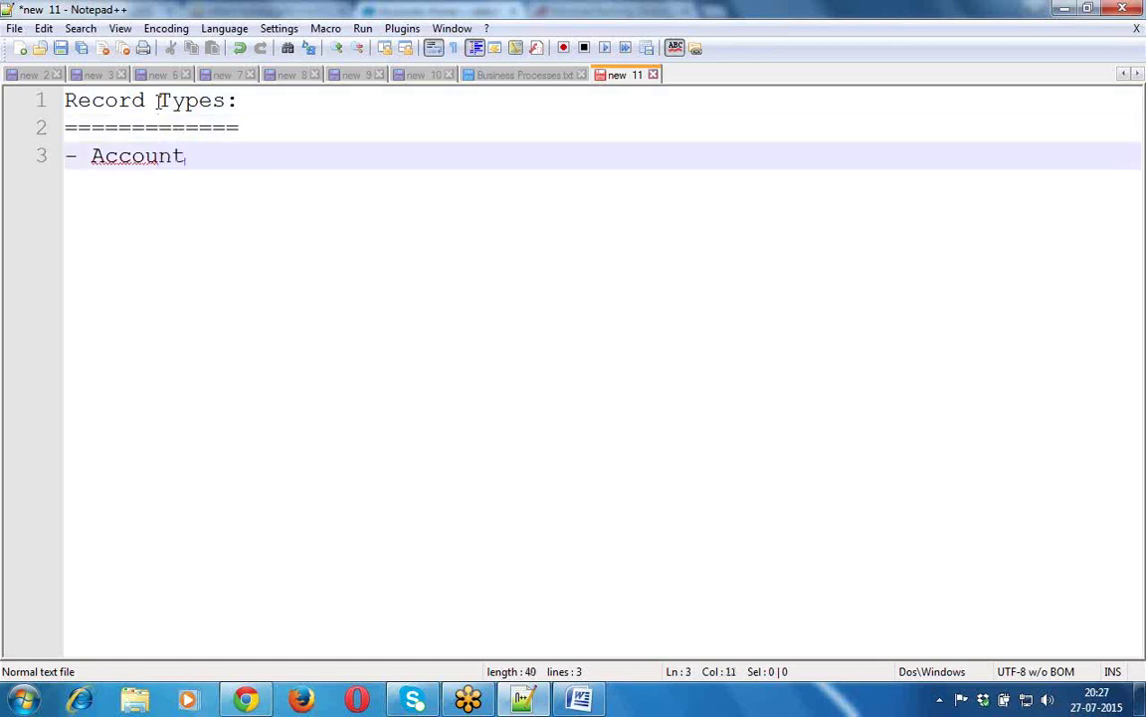
{"action": "type", "text": " object --"}
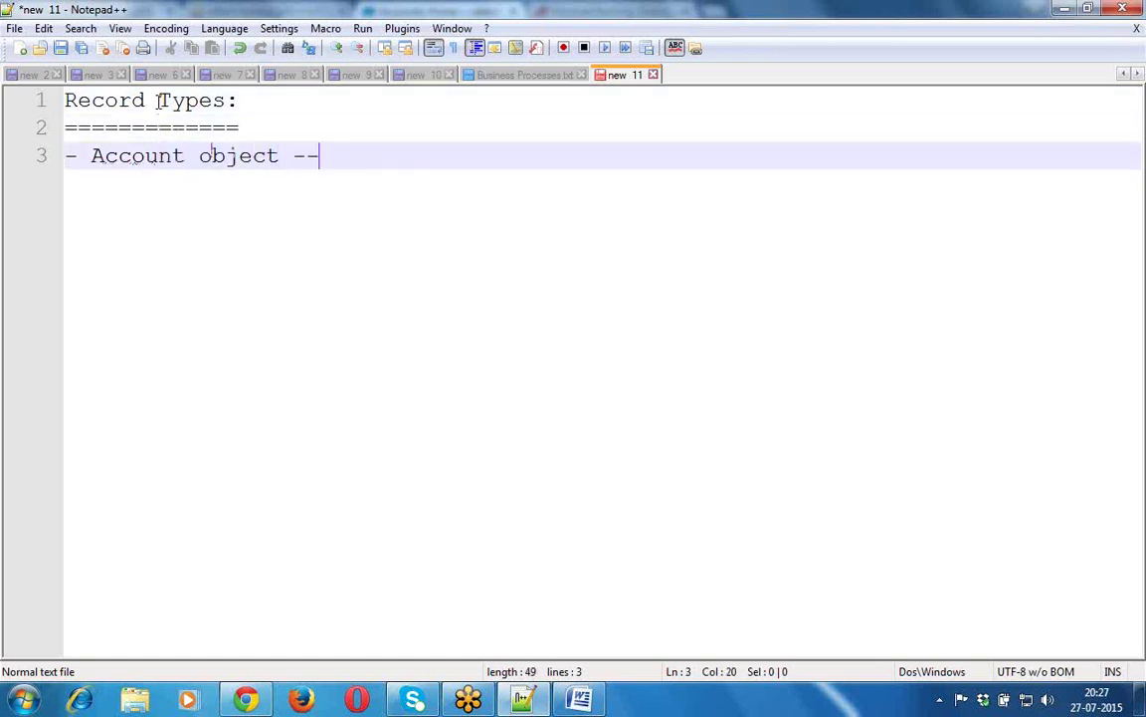
{"action": "type", "text": "> one /  more "}
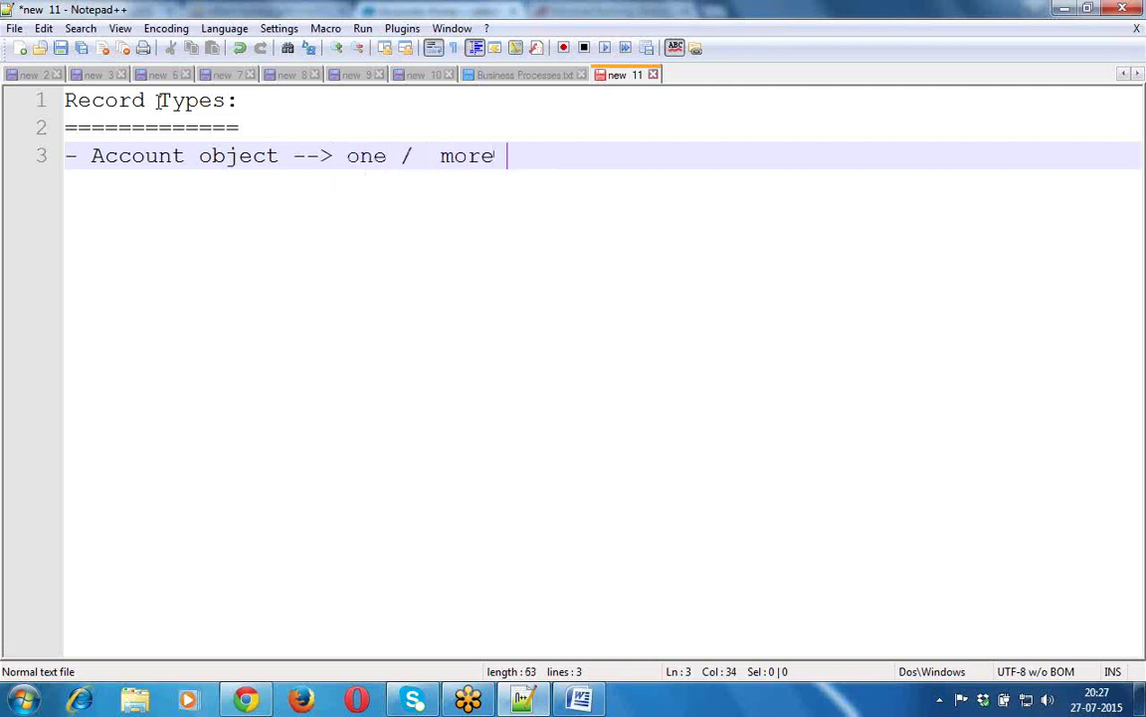
{"action": "type", "text": "recor"}
{"action": "key", "text": "BackSpace"}
{"action": "type", "text": "ords."}
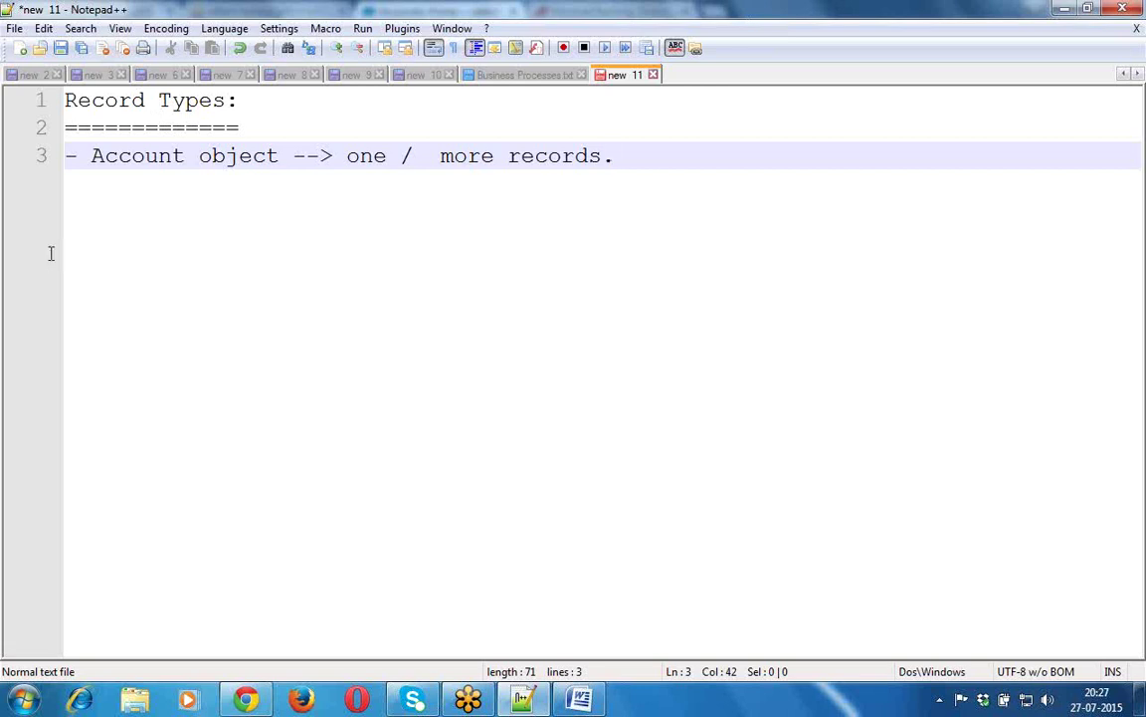
Switch to Salesforce in Chrome, open the Aethna Home Products account and examine its detail sections and fields
{"action": "left_click", "coordinate": [264, 702]}
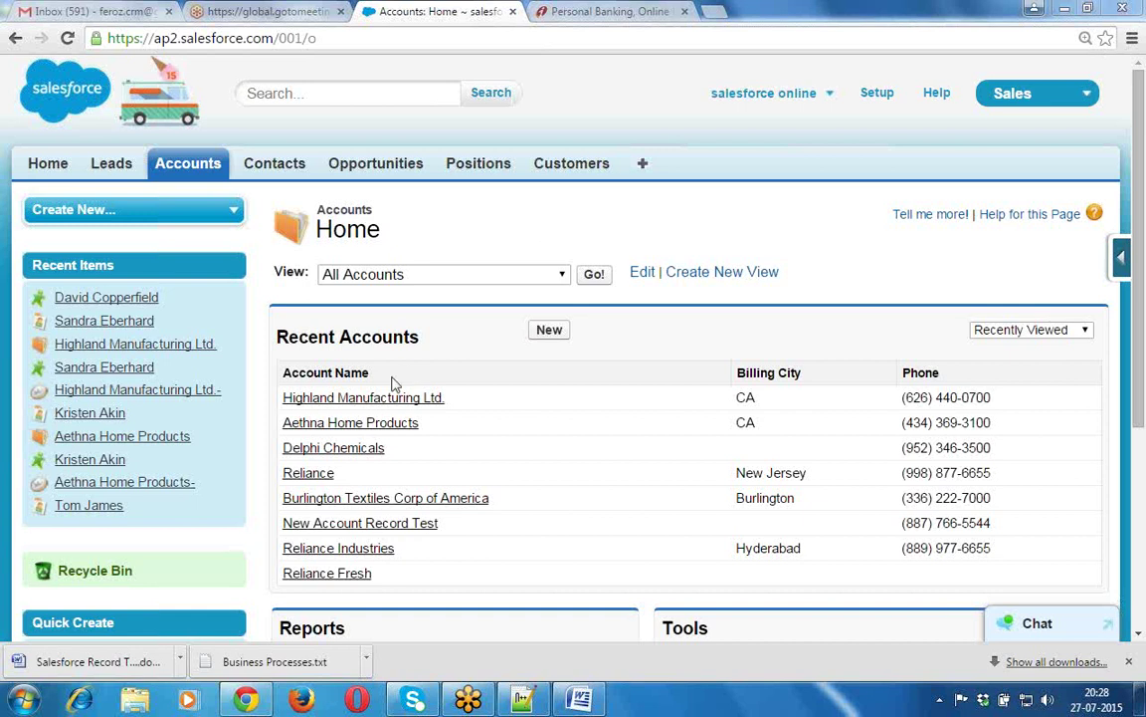
{"action": "left_click", "coordinate": [356, 424]}
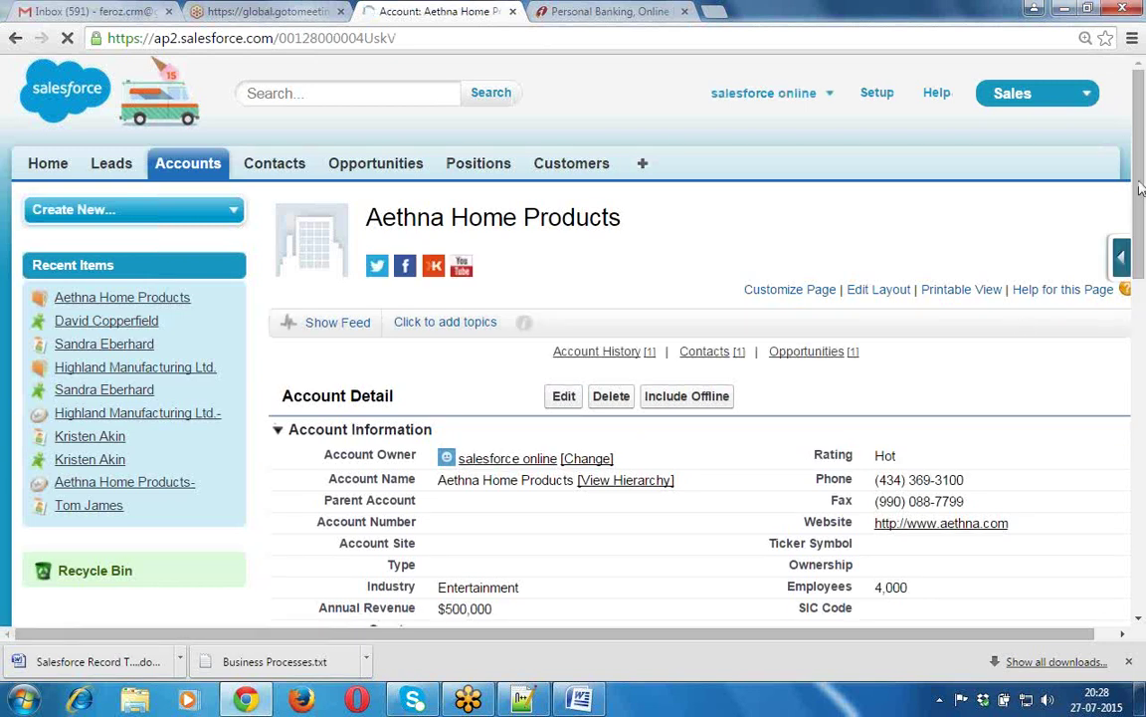
{"action": "left_click_drag", "start_coordinate": [1141, 189], "coordinate": [1145, 288]}
{"action": "scroll", "coordinate": [1144, 287], "scroll_direction": "down", "scroll_amount": 1}
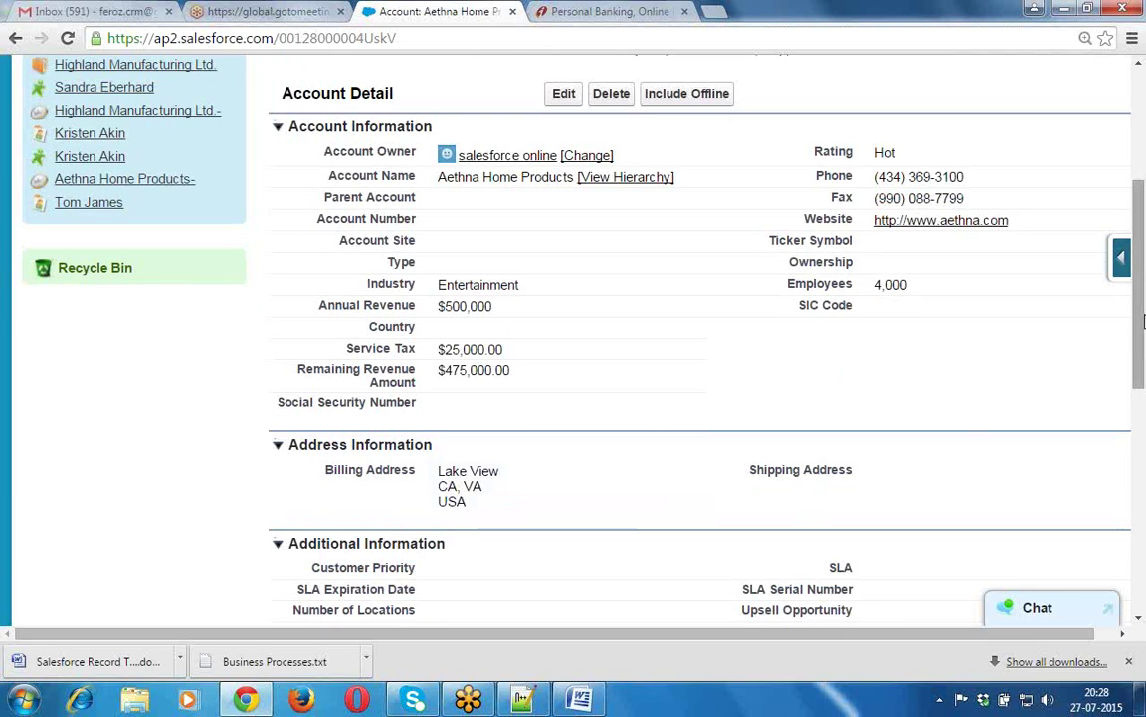
{"action": "left_click_drag", "start_coordinate": [1142, 320], "coordinate": [1142, 426]}
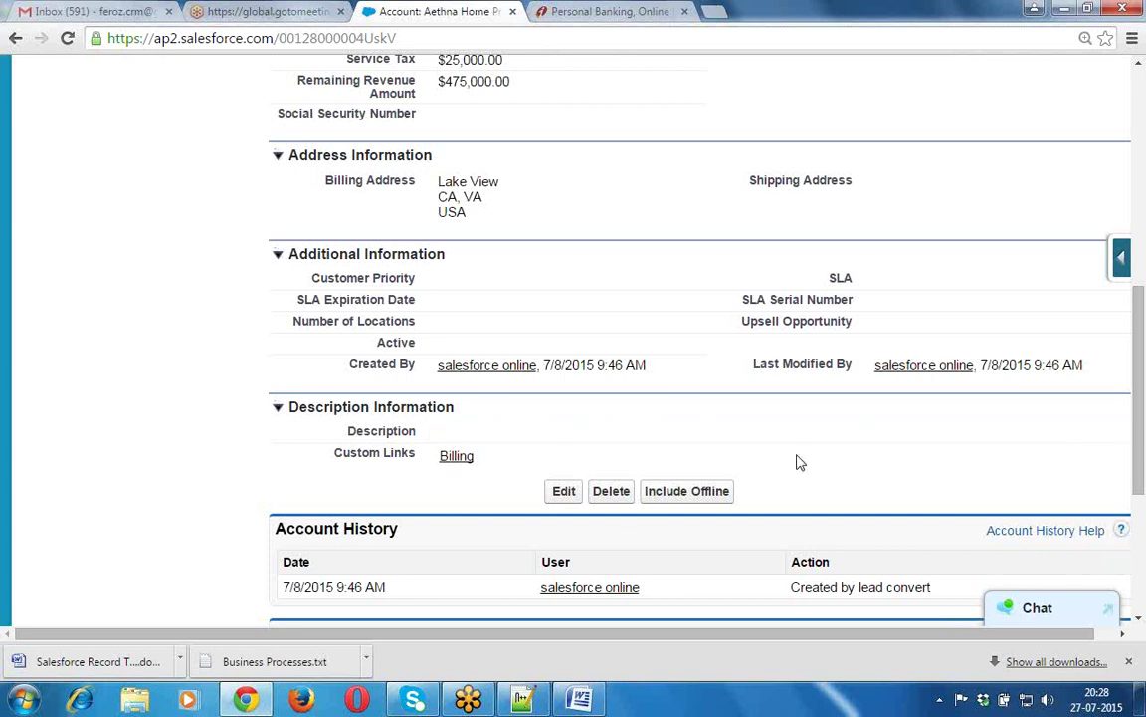
{"action": "left_click_drag", "start_coordinate": [1142, 408], "coordinate": [1140, 224]}
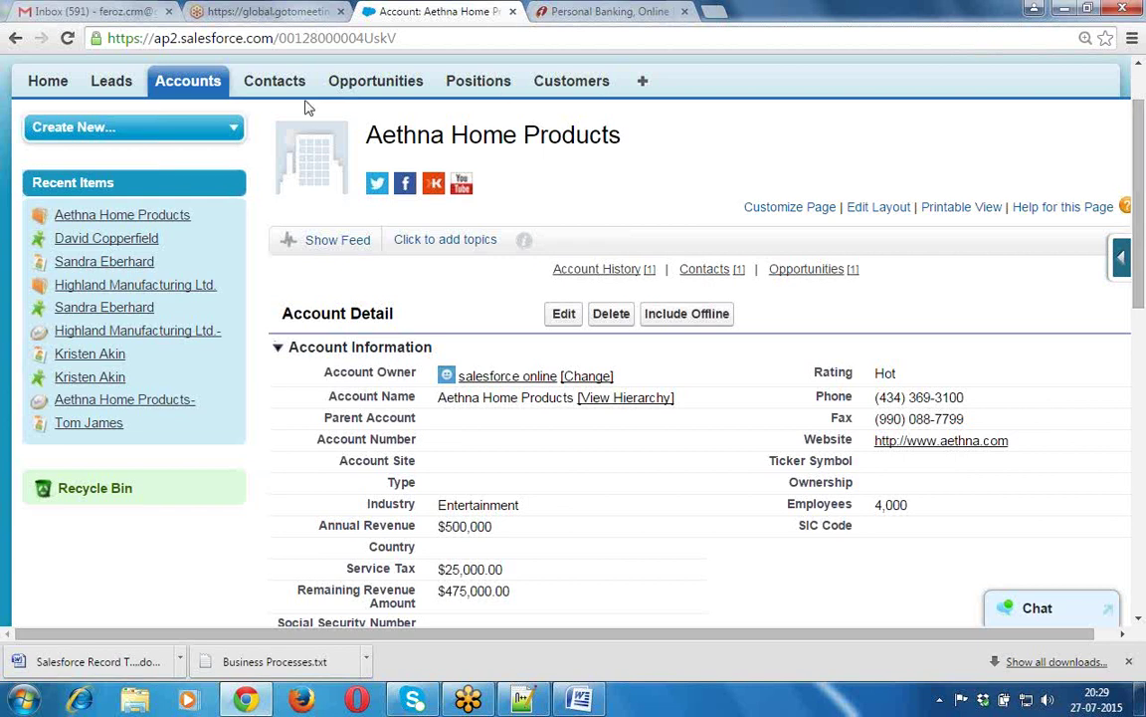
Go back to the accounts list, open the Delphi Chemicals account and examine its detail fields
{"action": "left_click", "coordinate": [171, 100]}
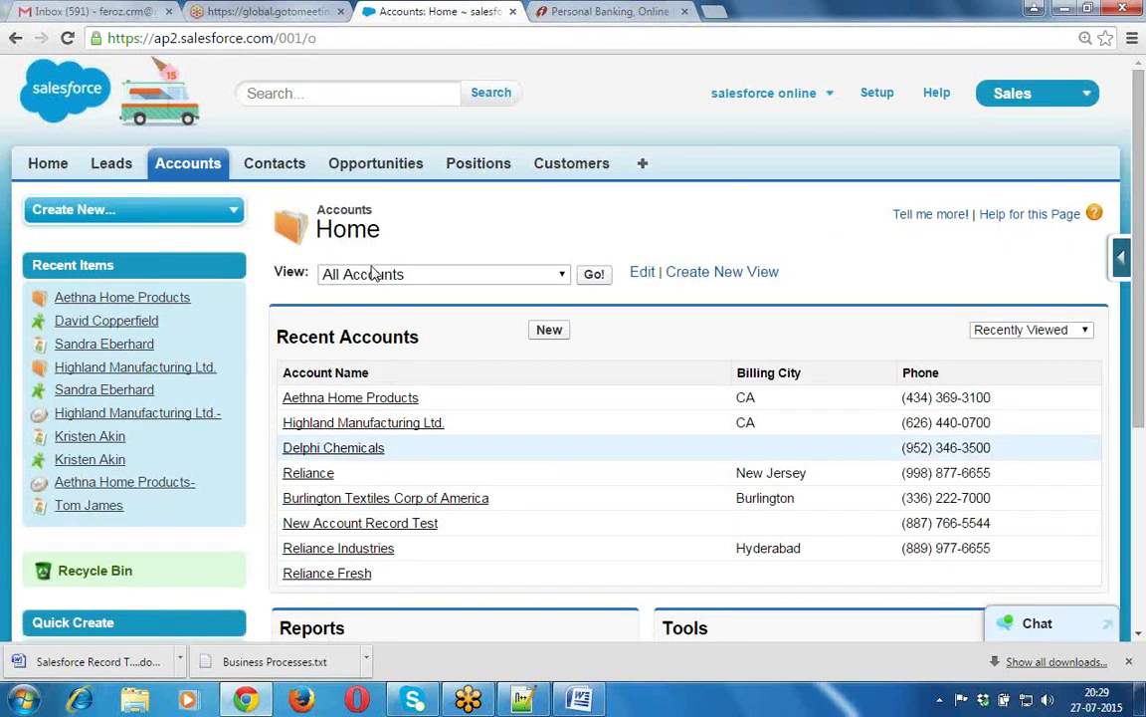
{"action": "left_click", "coordinate": [349, 453]}
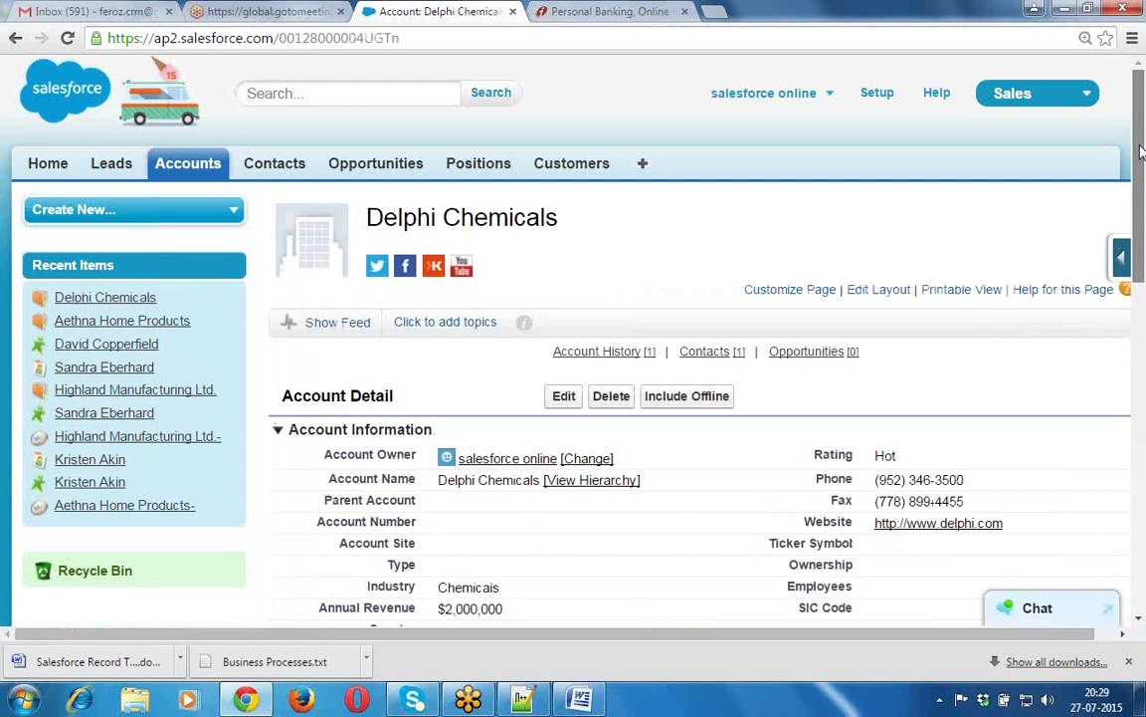
{"action": "scroll", "coordinate": [1142, 150], "scroll_direction": "down", "scroll_amount": 3}
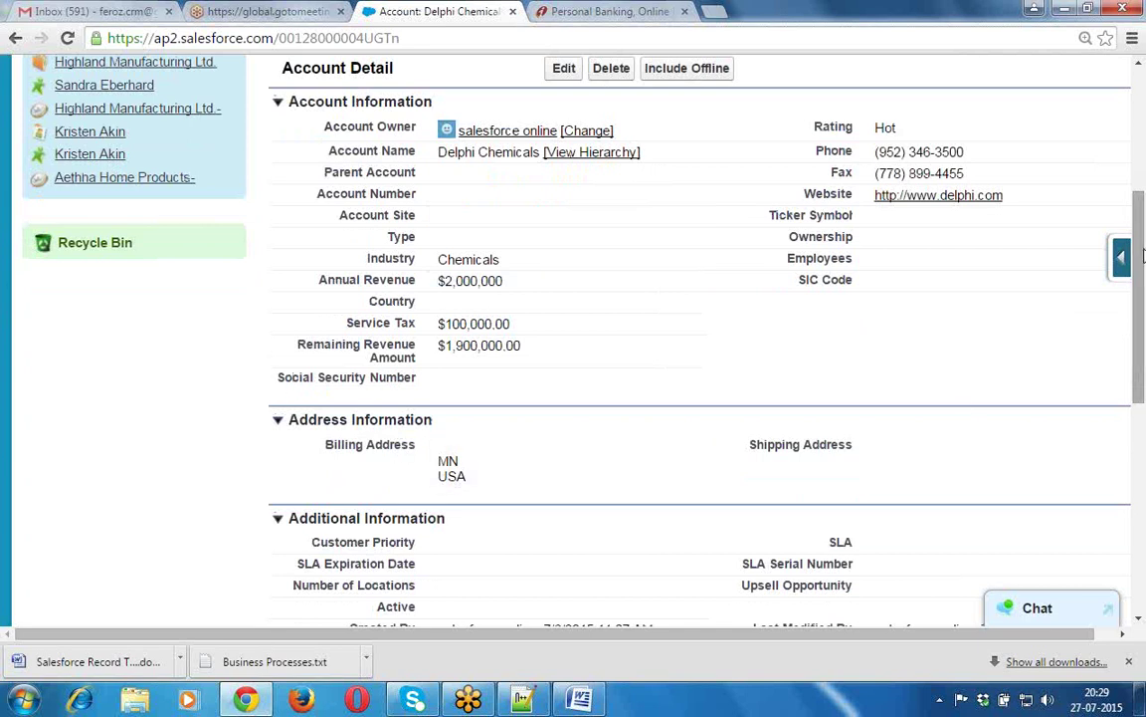
{"action": "left_click_drag", "start_coordinate": [1142, 262], "coordinate": [1141, 124]}
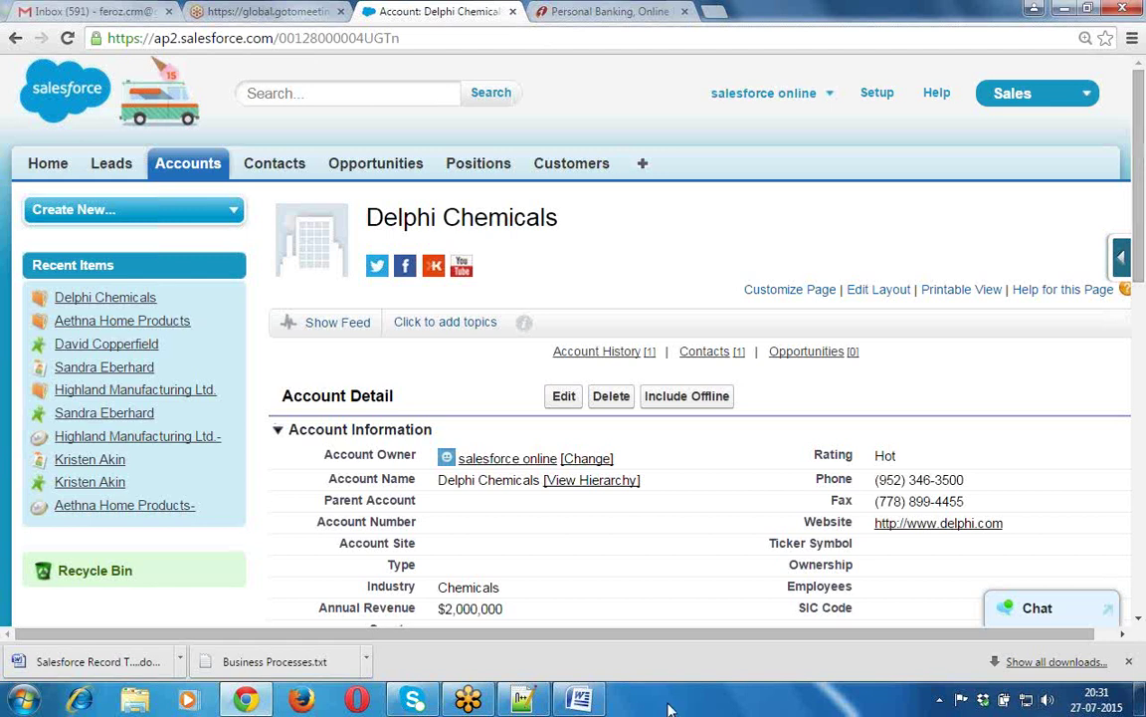
Switch back to Notepad++ and add the line "- Automate the business processes." after a blank line below the account note
{"action": "left_click", "coordinate": [590, 704]}
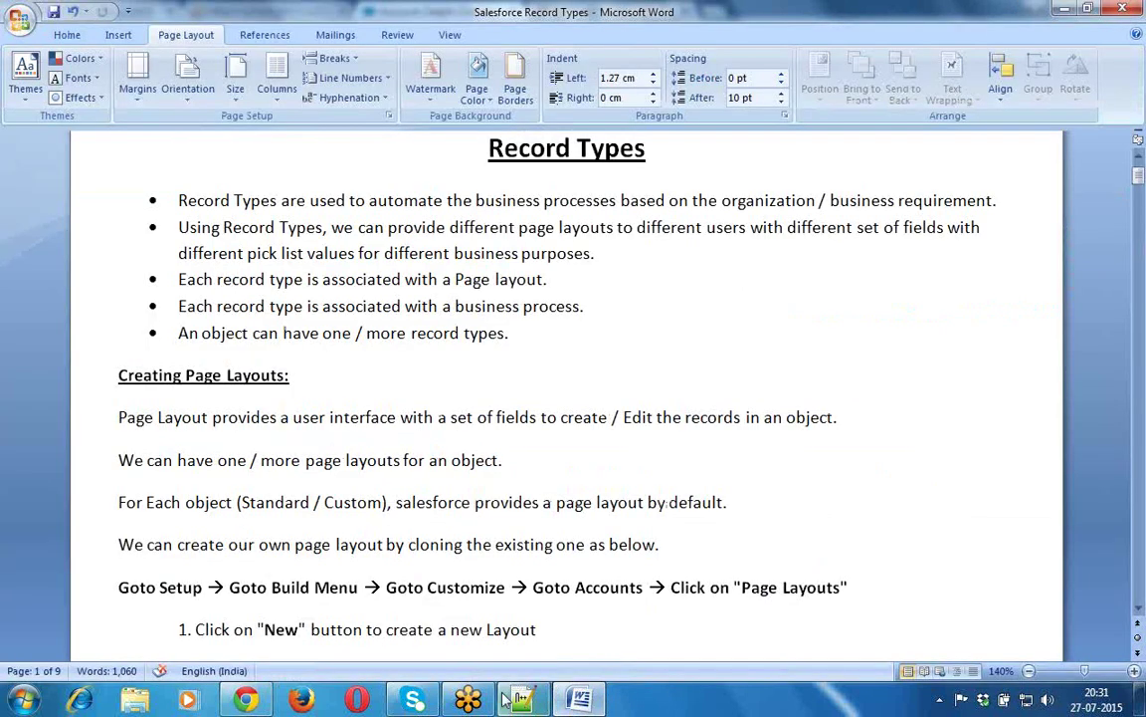
{"action": "key", "text": "alt+Tab"}
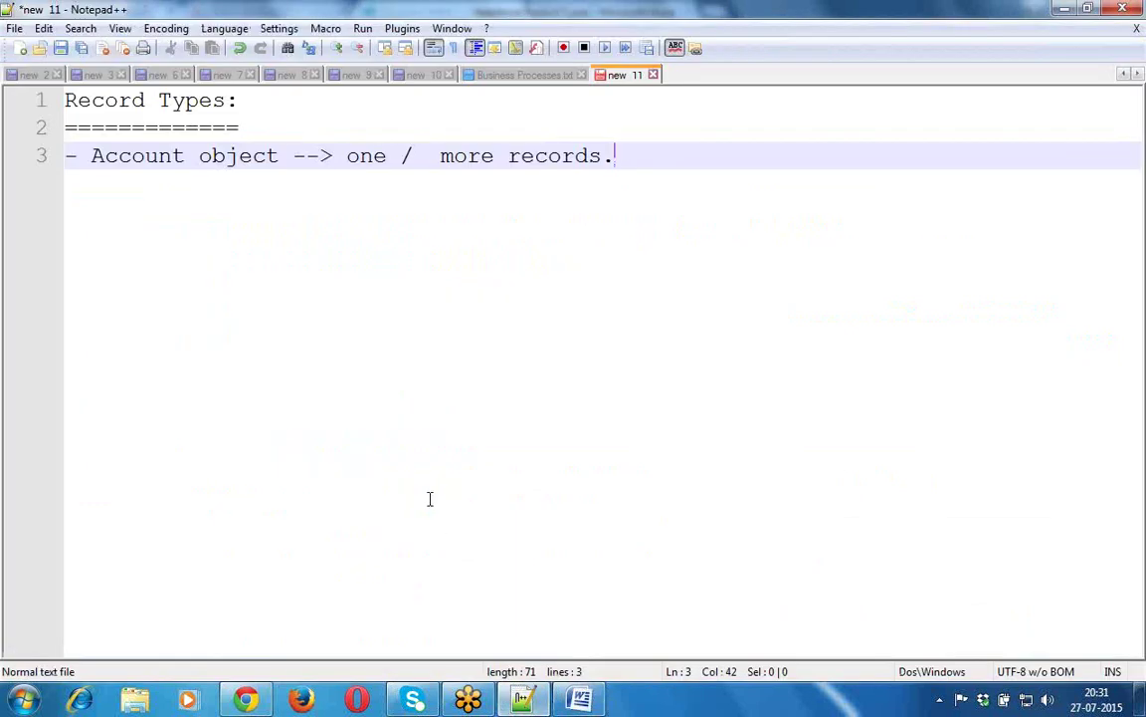
{"action": "key", "text": "Return"}
{"action": "key", "text": "Return"}
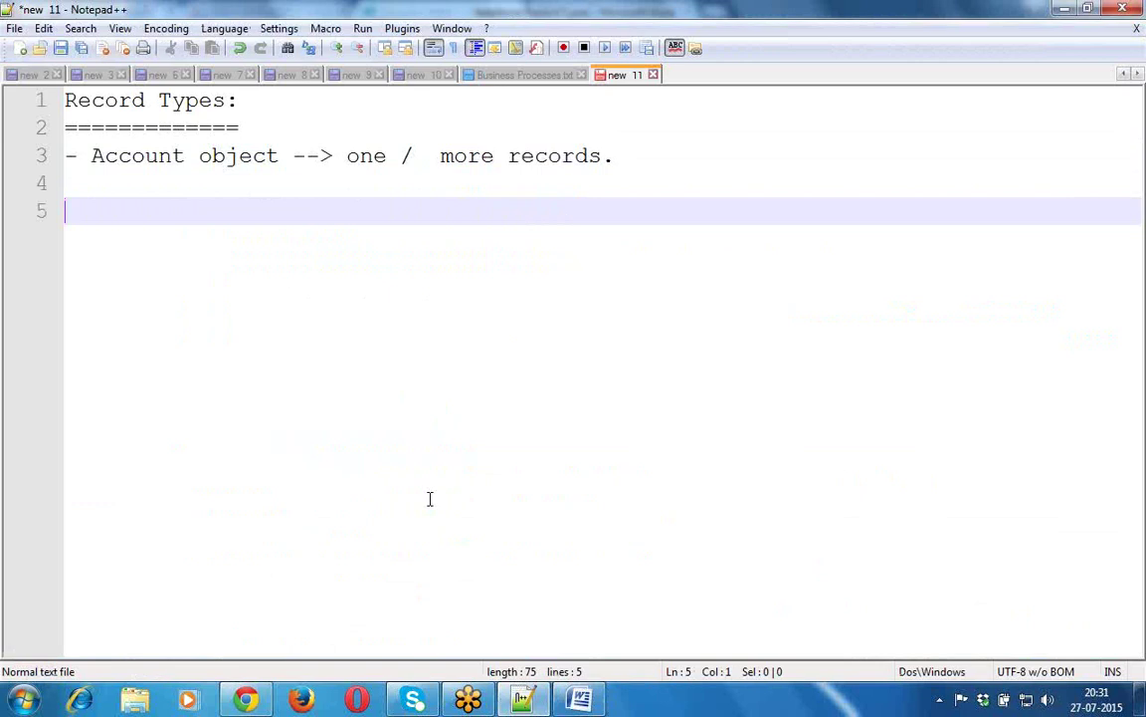
{"action": "type", "text": "- Auto"}
{"action": "type", "text": "mate t"}
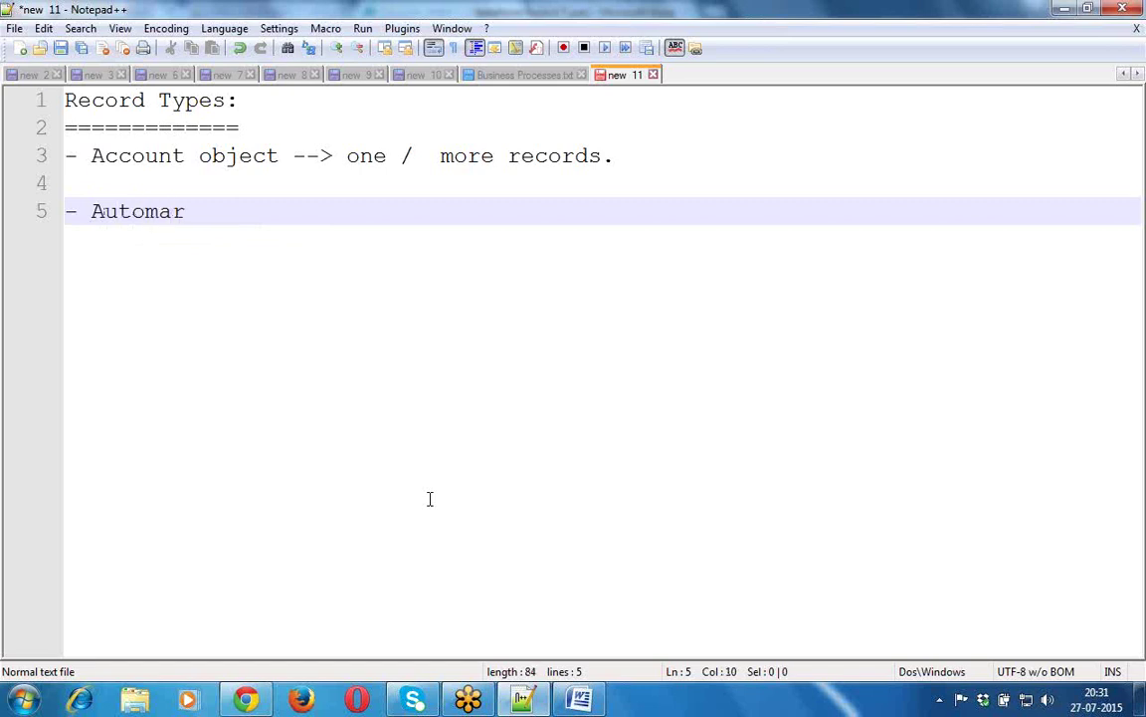
{"action": "type", "text": "he business"}
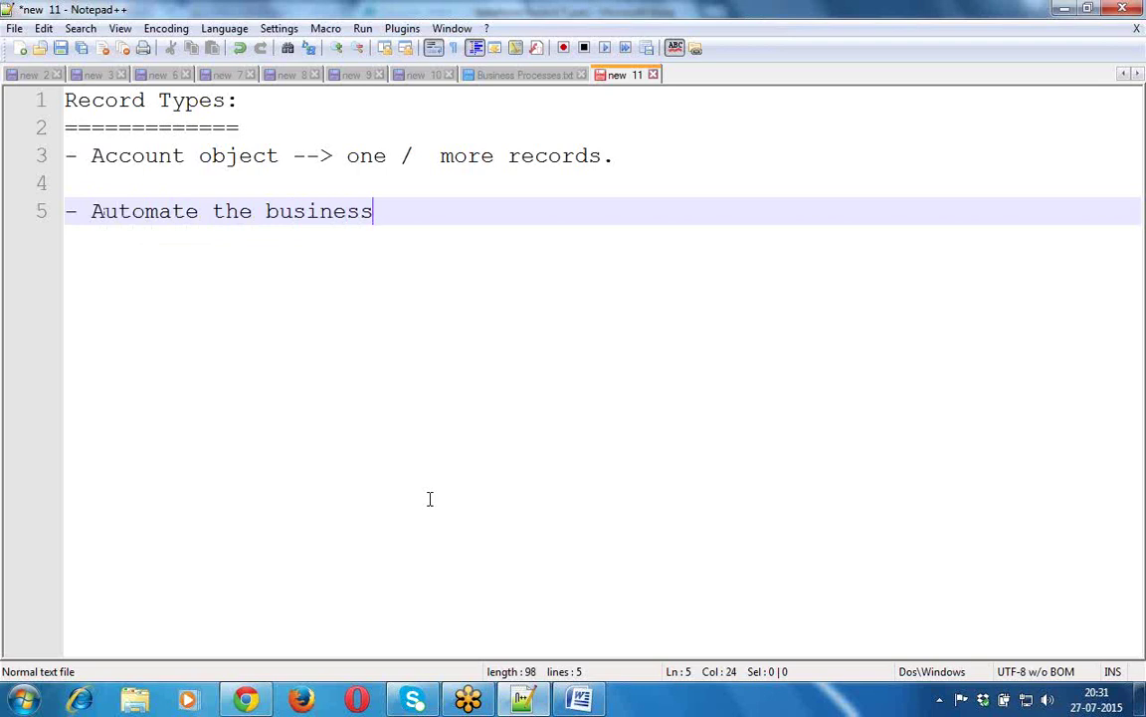
{"action": "type", "text": " processes."}
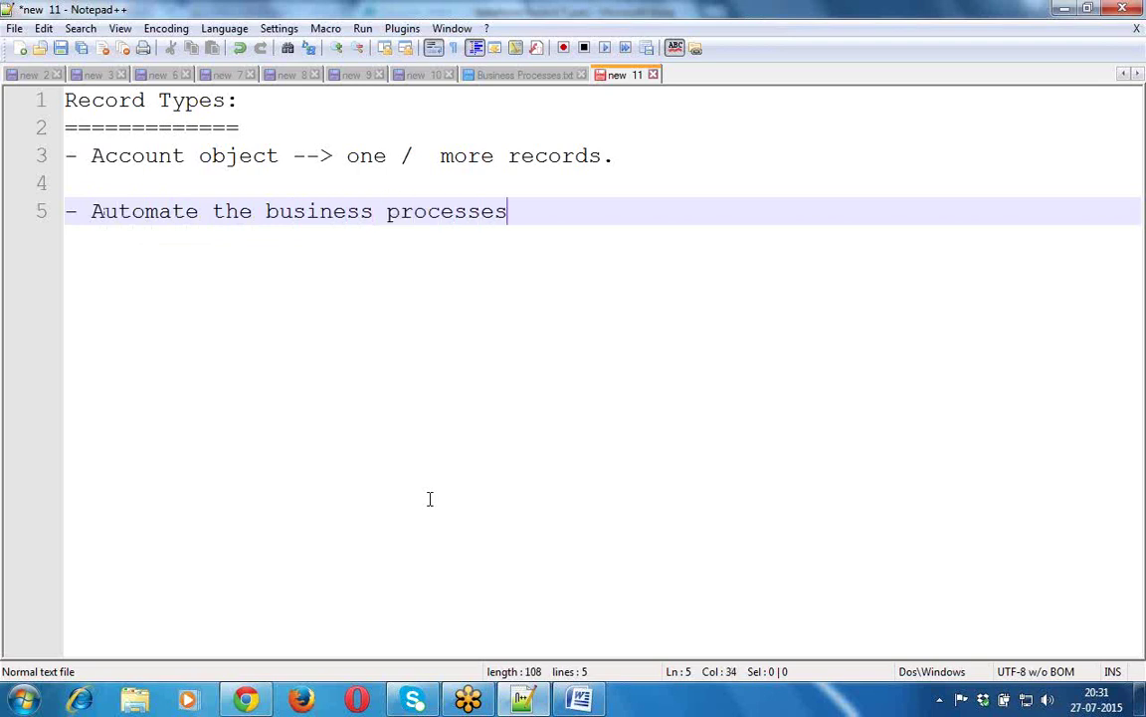
{"action": "key", "text": "Return"}
{"action": "key", "text": "Return"}
Insert "Used to" before "Automate" in the business processes line and start a new dash bullet after a blank line
{"action": "key", "text": "Up"}
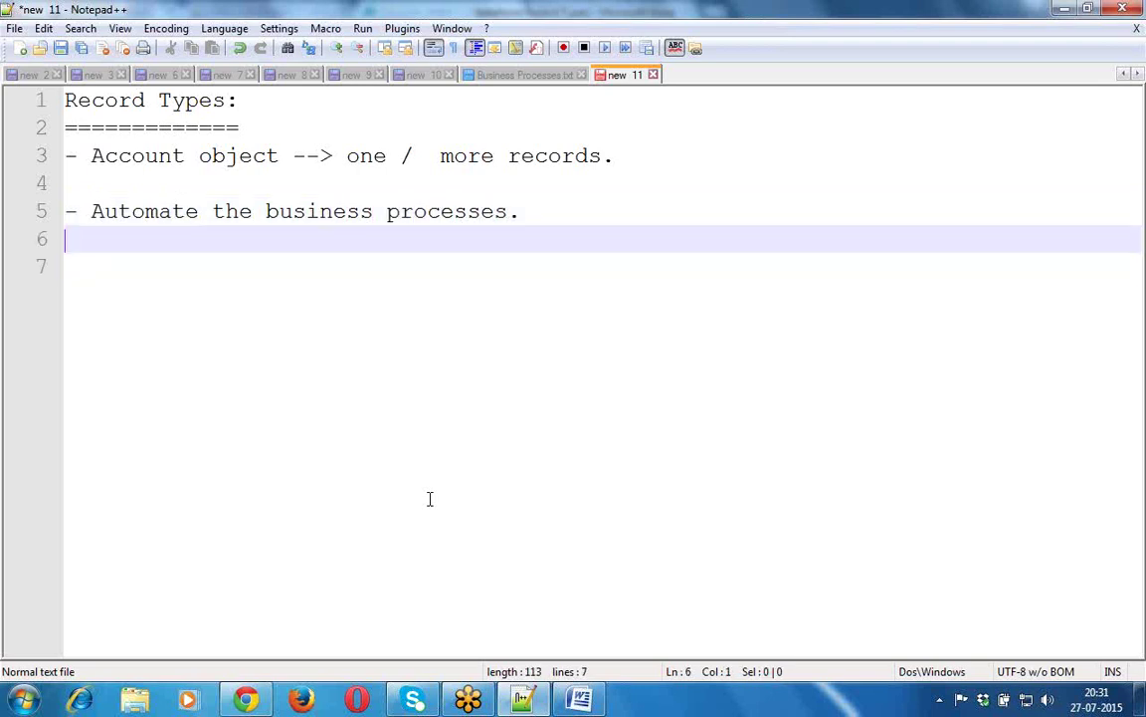
{"action": "key", "text": "Up"}
{"action": "key", "text": "Right"}
{"action": "key", "text": "Right"}
{"action": "type", "text": "Used "}
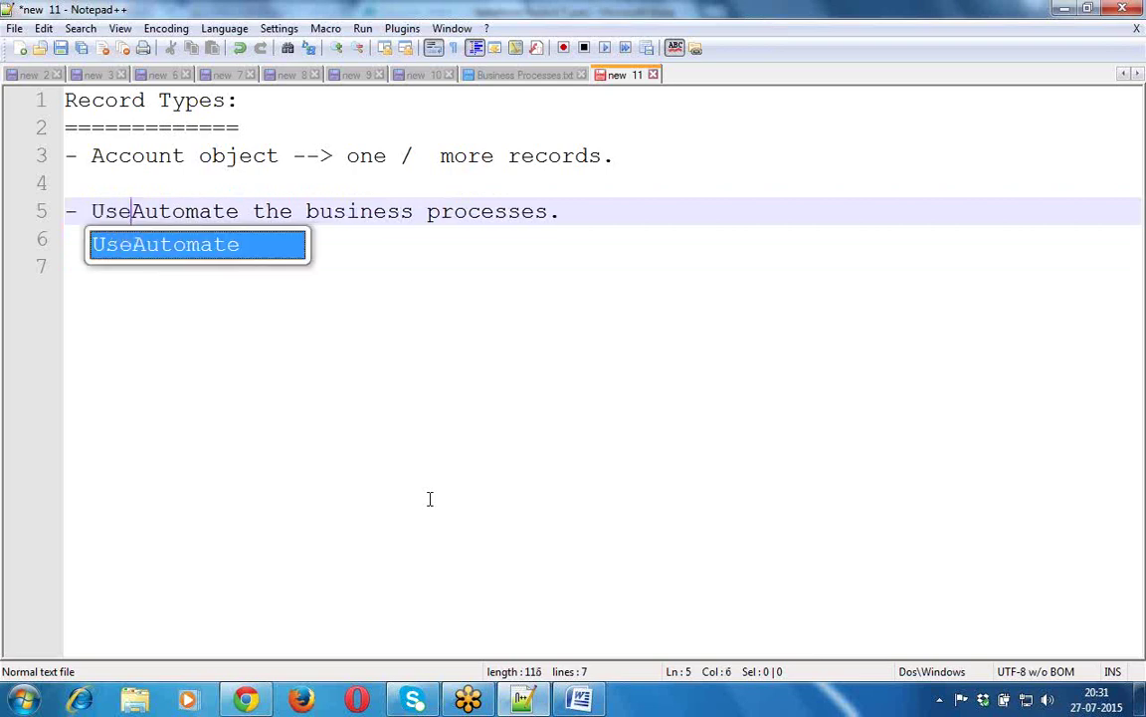
{"action": "type", "text": "to"}
{"action": "key", "text": "End"}
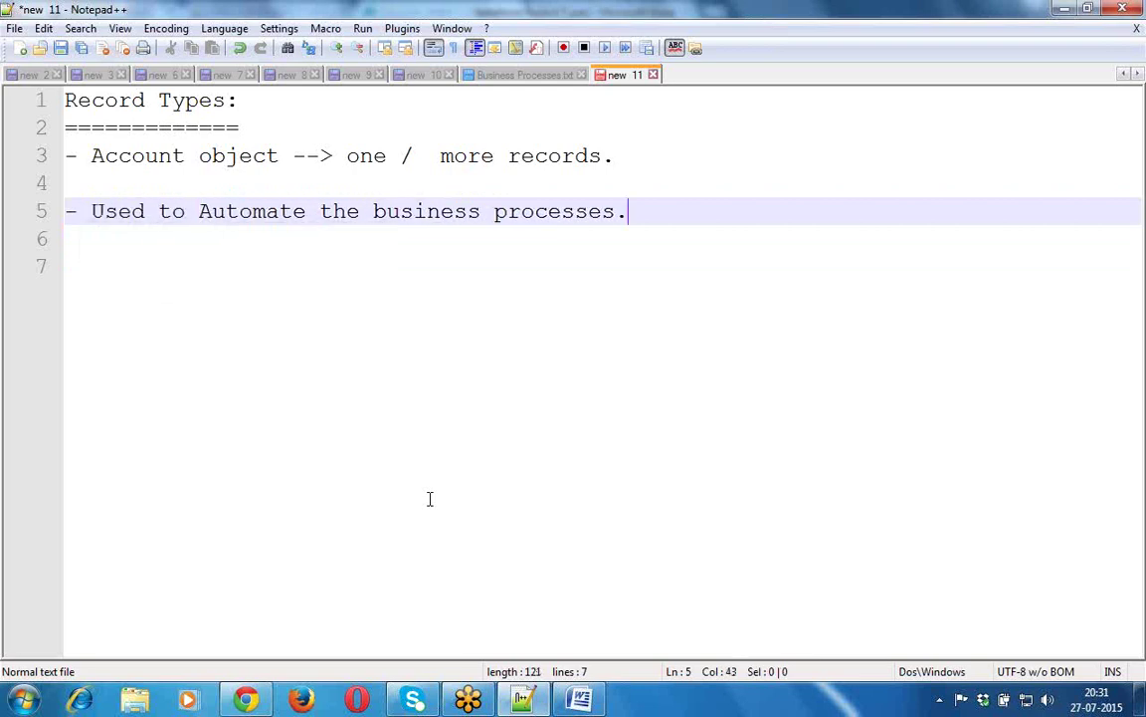
{"action": "key", "text": "Return"}
{"action": "key", "text": "Return"}
{"action": "type", "text": "-"}
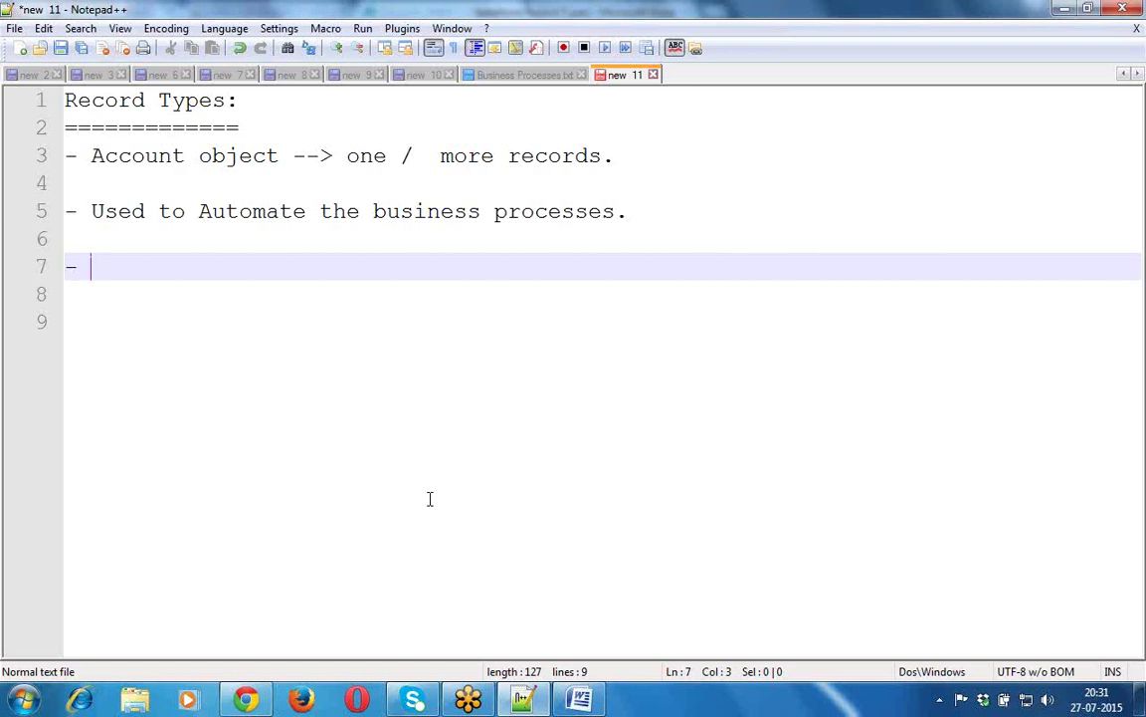
{"action": "left_click", "coordinate": [1063, 10]}
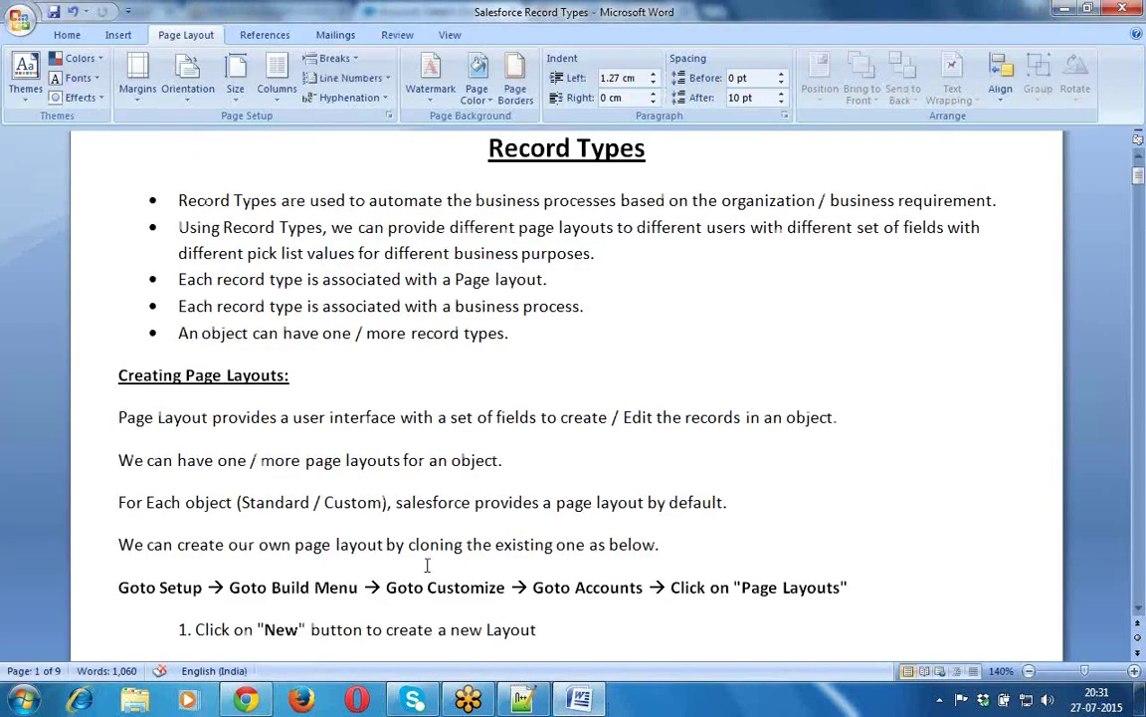
{"action": "left_click", "coordinate": [248, 700]}
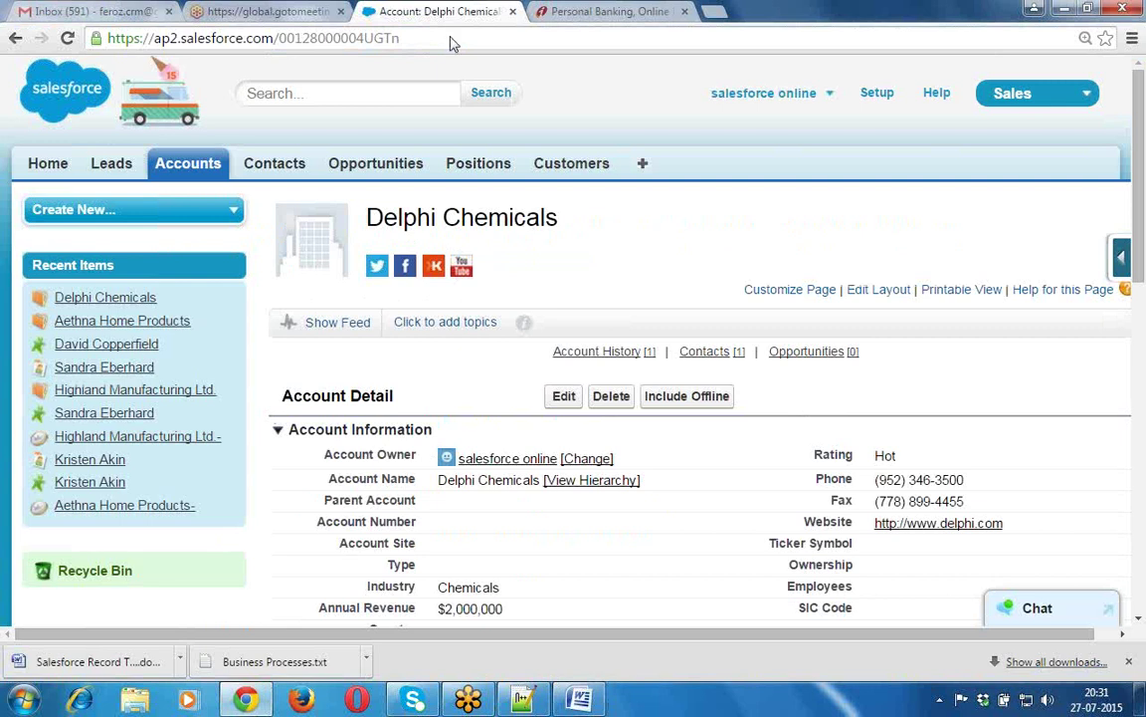
{"action": "left_click", "coordinate": [563, 13]}
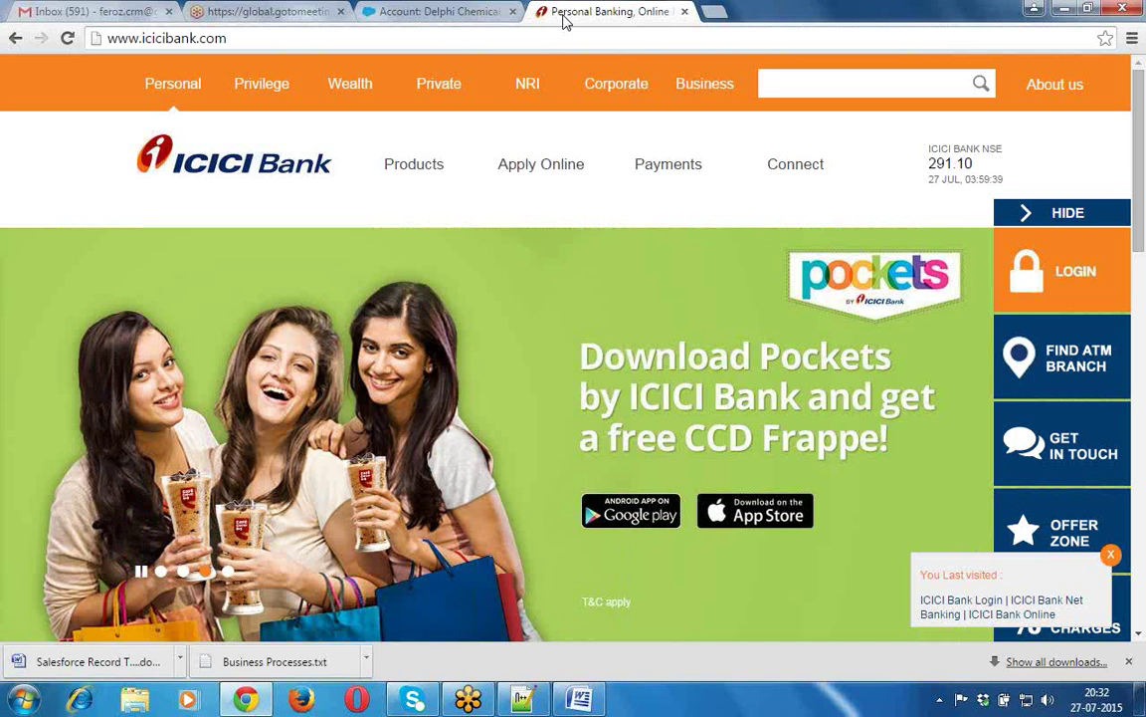
{"action": "left_click", "coordinate": [284, 37]}
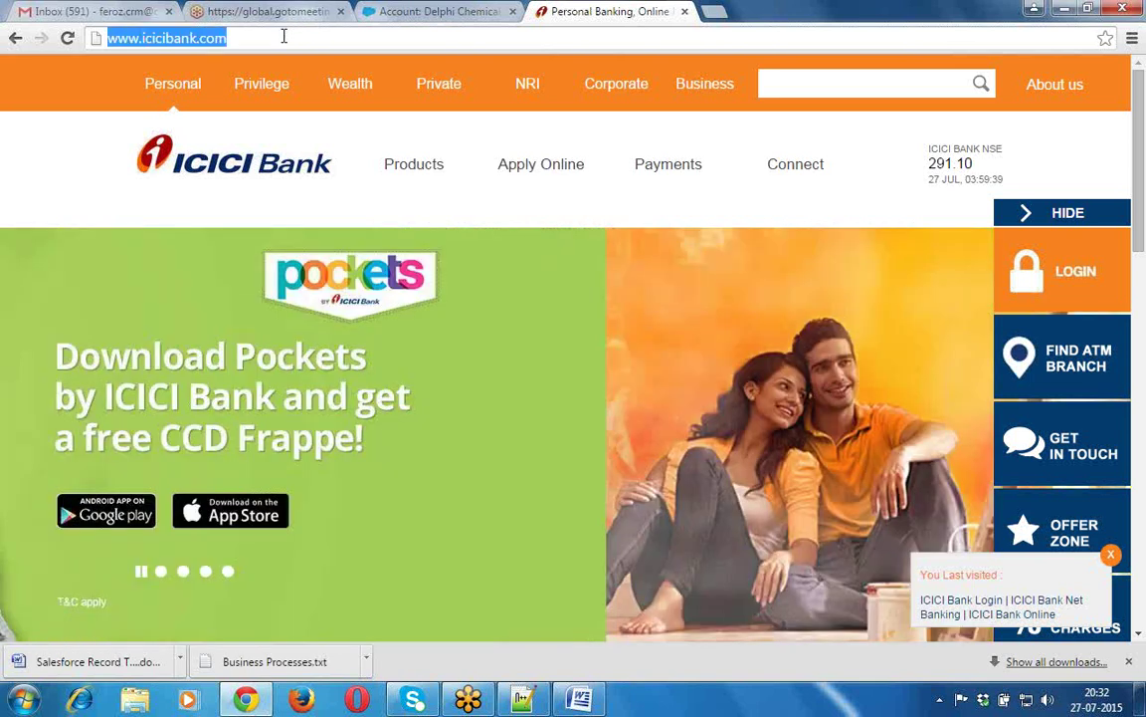
{"action": "key", "text": "Return"}
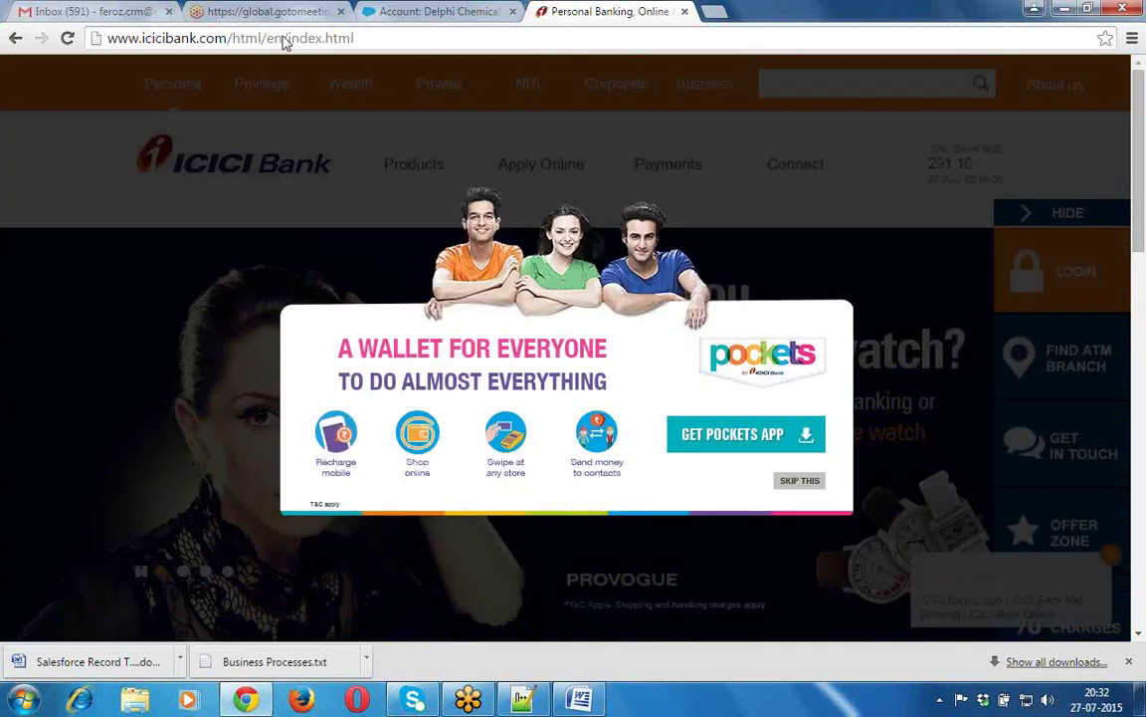
{"action": "left_click", "coordinate": [801, 481]}
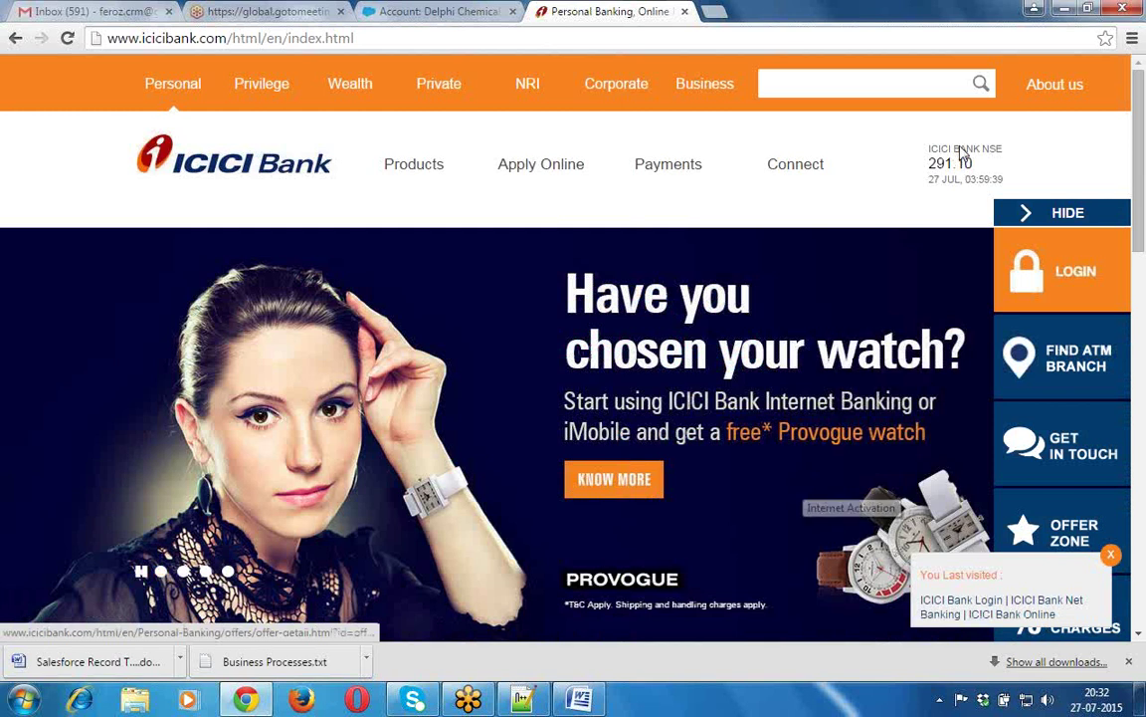
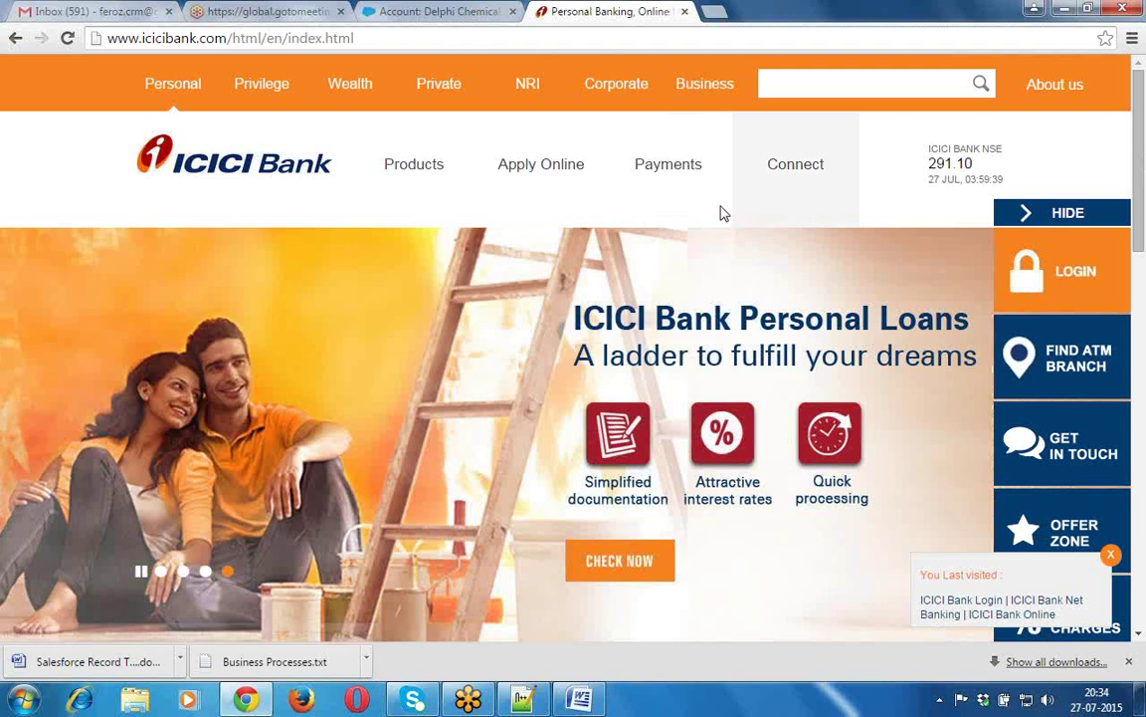
{"action": "mouse_move", "coordinate": [723, 214]}
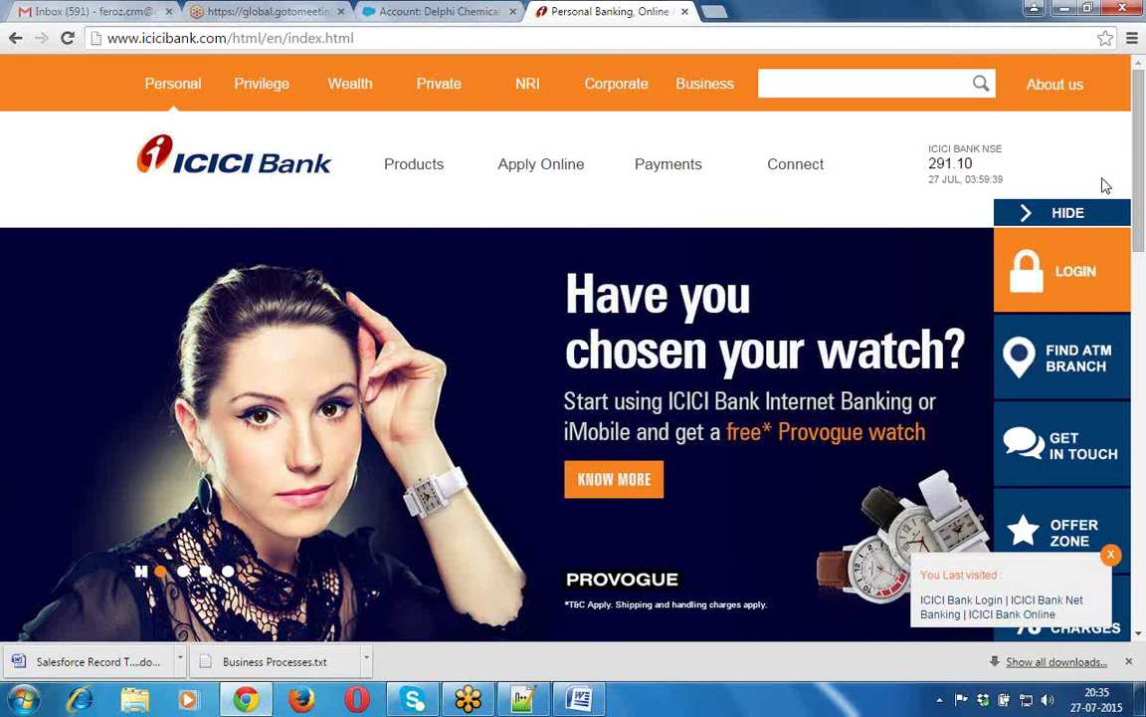
Open the Internet Banking login page for Personal, NRI and Young Stars customers
{"action": "mouse_move", "coordinate": [1054, 261]}
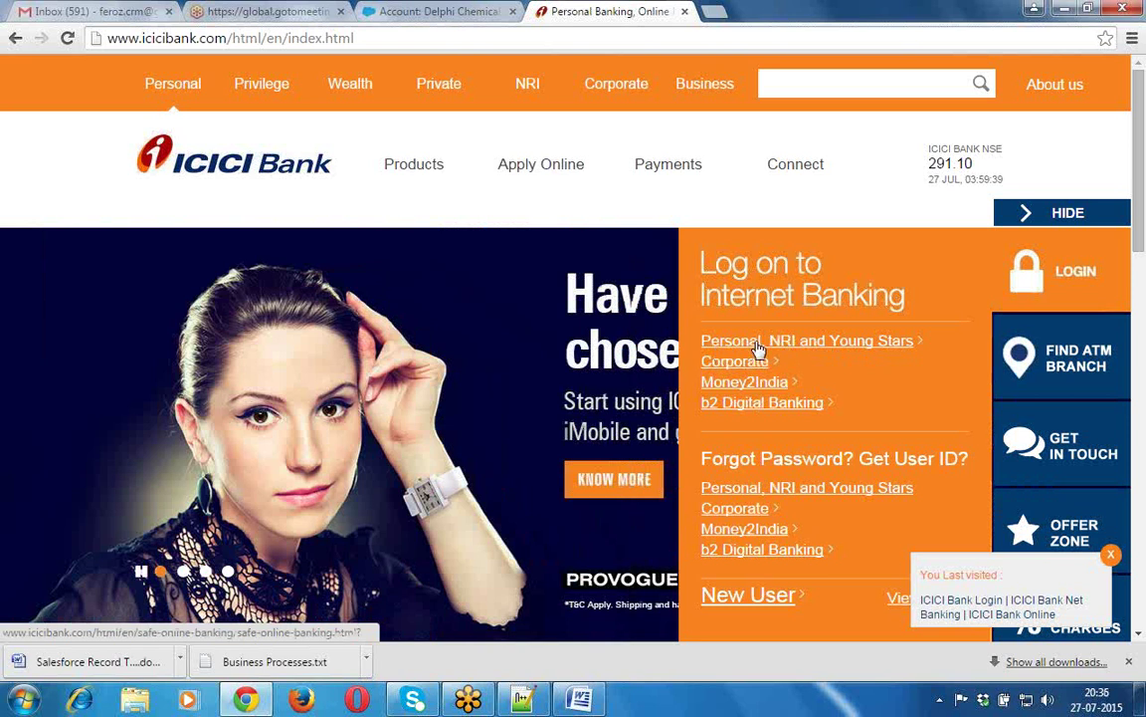
{"action": "left_click", "coordinate": [759, 344]}
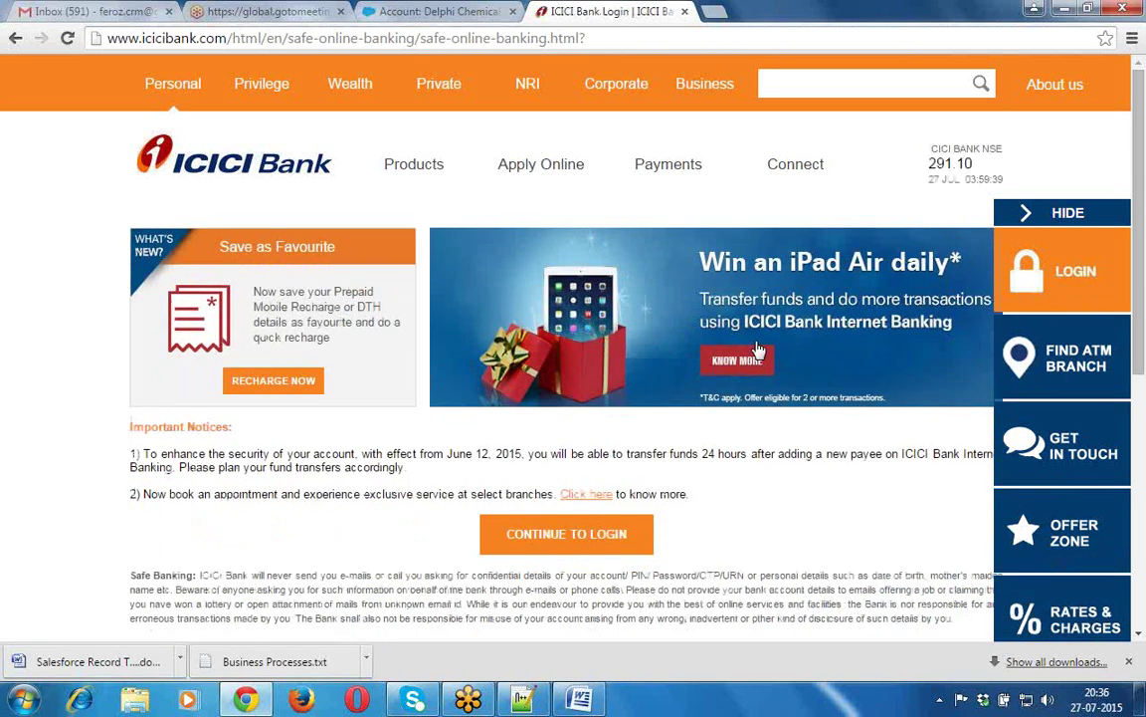
{"action": "left_click", "coordinate": [582, 545]}
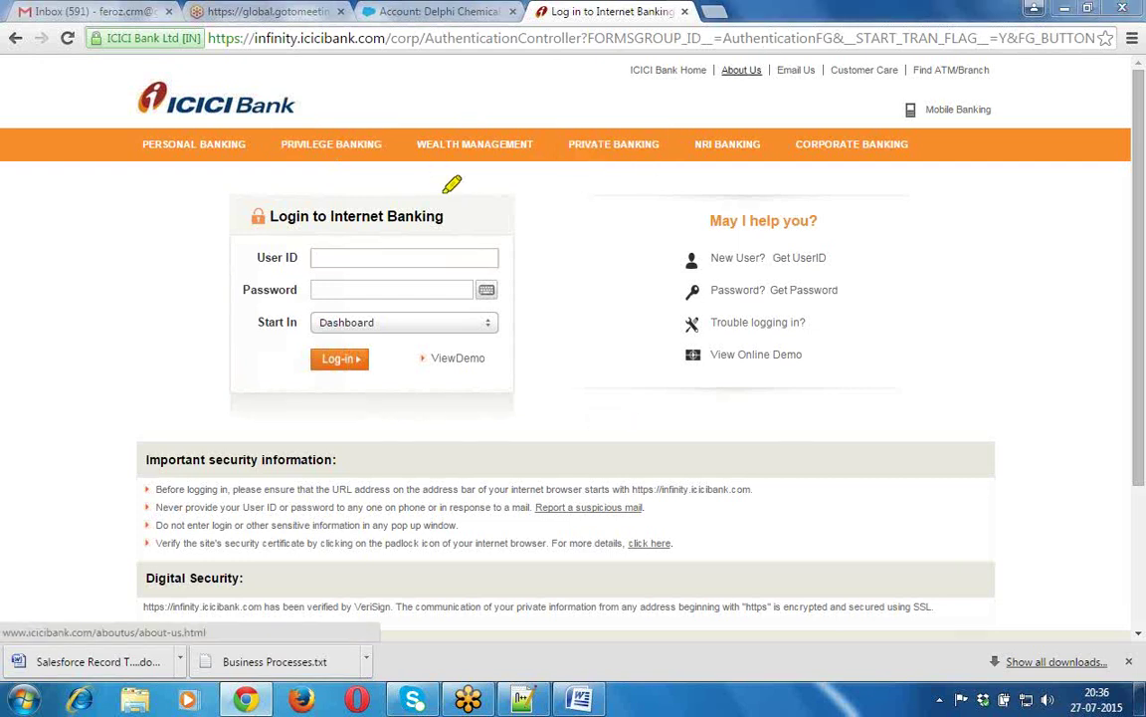
Circle the Login to Internet Banking form with the highlighter and underline the User ID, Password and Start In labels
{"action": "mouse_move", "coordinate": [494, 204]}
{"action": "left_mouse_down"}
{"action": "mouse_move", "coordinate": [194, 199]}
{"action": "mouse_move", "coordinate": [214, 333]}
{"action": "mouse_move", "coordinate": [318, 400]}
{"action": "mouse_move", "coordinate": [468, 450]}
{"action": "left_mouse_up"}
{"action": "mouse_move", "coordinate": [549, 290]}
{"action": "left_mouse_down"}
{"action": "mouse_move", "coordinate": [507, 194]}
{"action": "mouse_move", "coordinate": [448, 171]}
{"action": "left_mouse_up"}
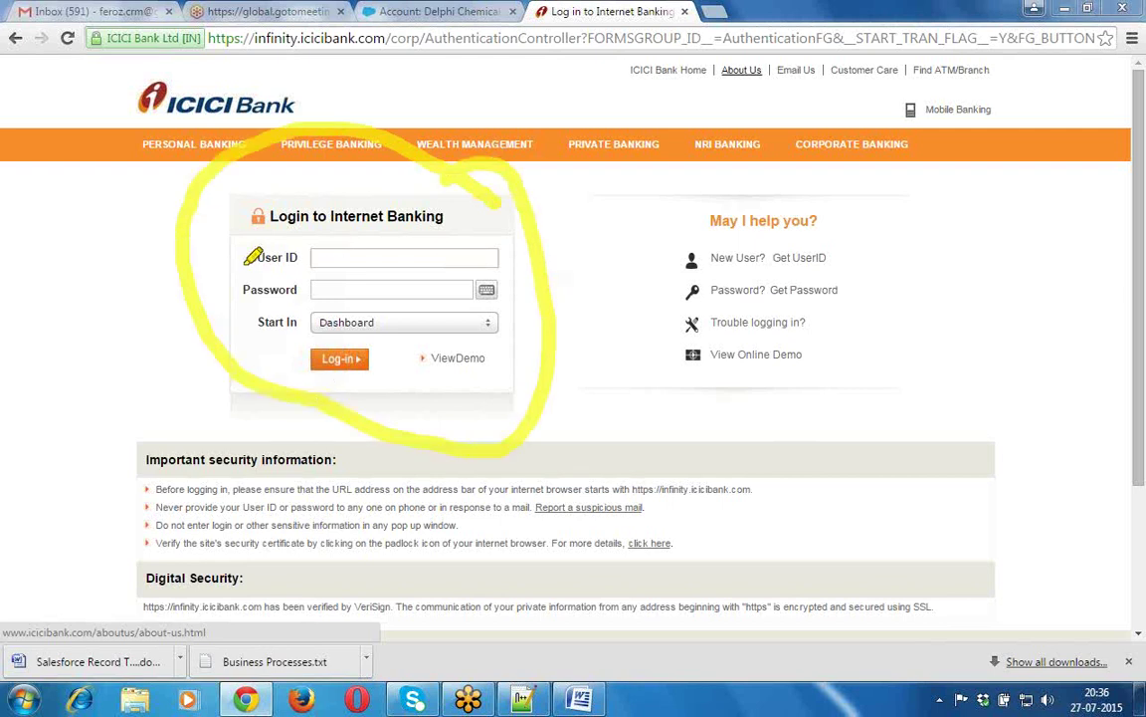
{"action": "left_click_drag", "start_coordinate": [243, 263], "coordinate": [308, 266]}
{"action": "left_click_drag", "start_coordinate": [242, 300], "coordinate": [305, 299]}
{"action": "left_click", "coordinate": [264, 337]}
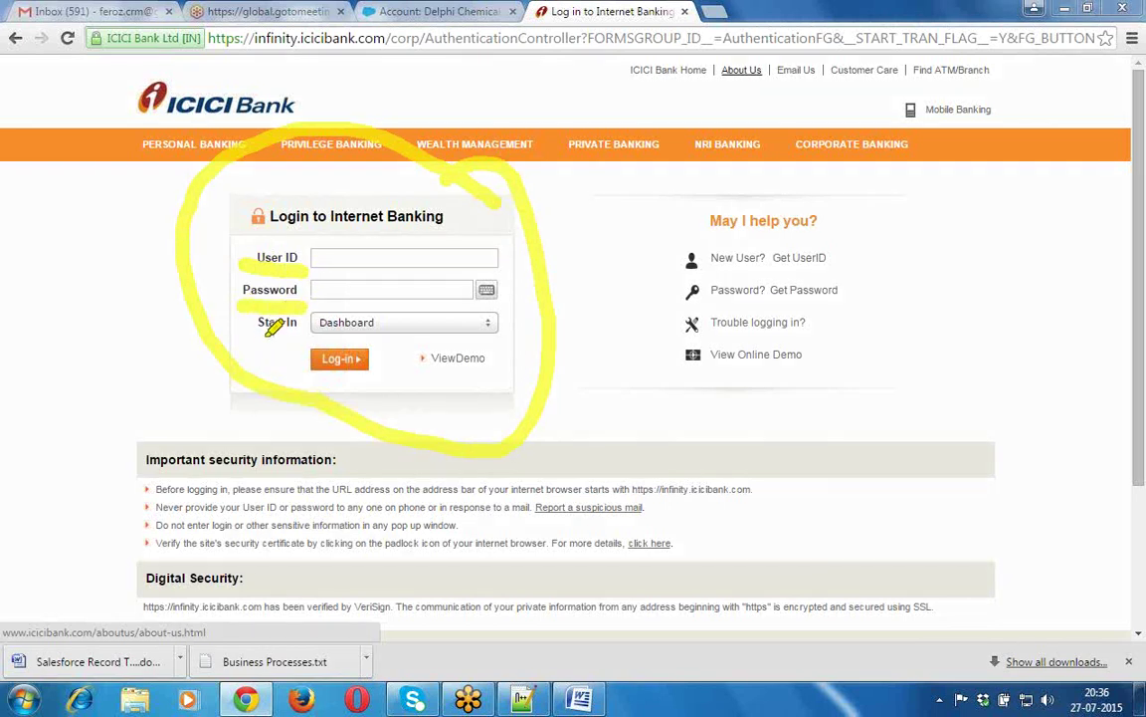
{"action": "left_click_drag", "start_coordinate": [260, 336], "coordinate": [297, 335]}
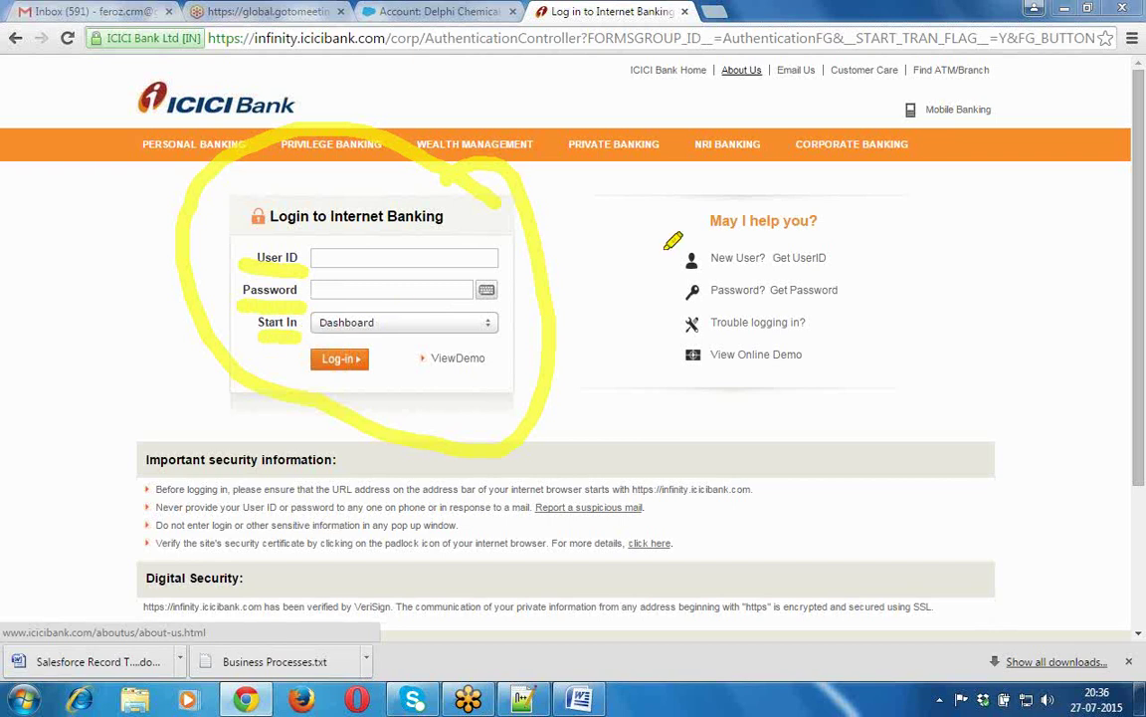
Circle the "May I help you?" section, underline its heading and draw a large loop around the whole login page content
{"action": "mouse_move", "coordinate": [657, 239]}
{"action": "left_mouse_down"}
{"action": "mouse_move", "coordinate": [780, 179]}
{"action": "mouse_move", "coordinate": [891, 227]}
{"action": "left_mouse_up"}
{"action": "mouse_move", "coordinate": [894, 275]}
{"action": "left_mouse_down"}
{"action": "mouse_move", "coordinate": [852, 402]}
{"action": "mouse_move", "coordinate": [681, 355]}
{"action": "mouse_move", "coordinate": [681, 256]}
{"action": "mouse_move", "coordinate": [668, 238]}
{"action": "left_mouse_up"}
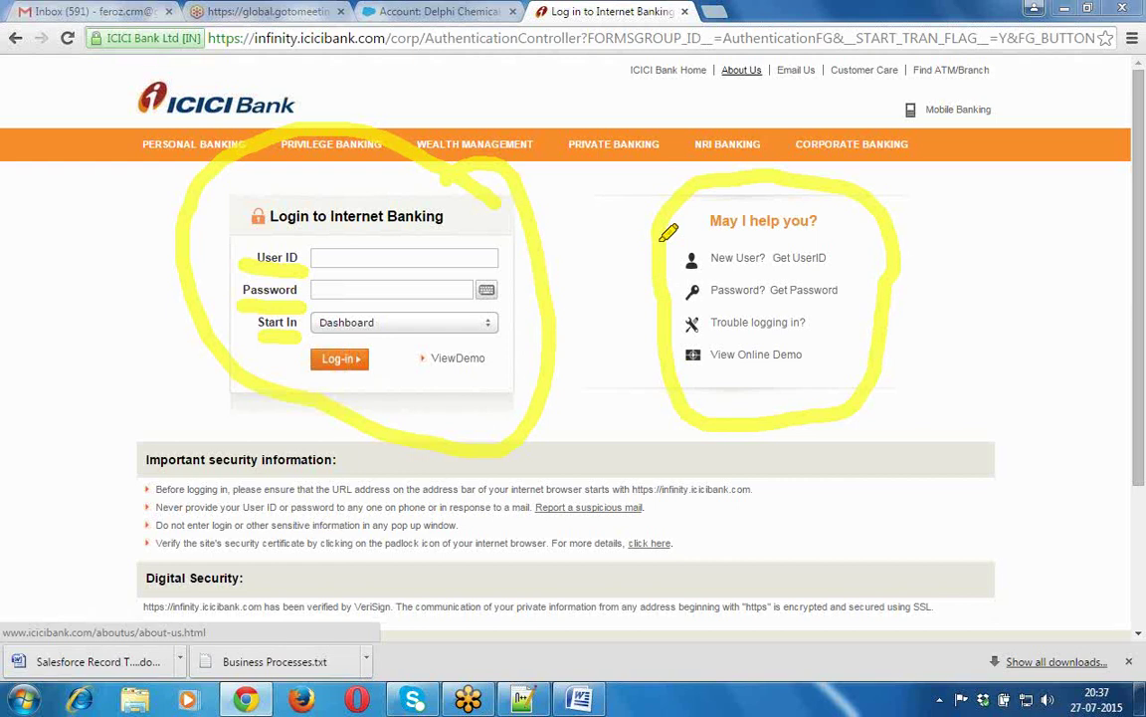
{"action": "left_click", "coordinate": [702, 242]}
{"action": "left_click_drag", "start_coordinate": [699, 243], "coordinate": [814, 228]}
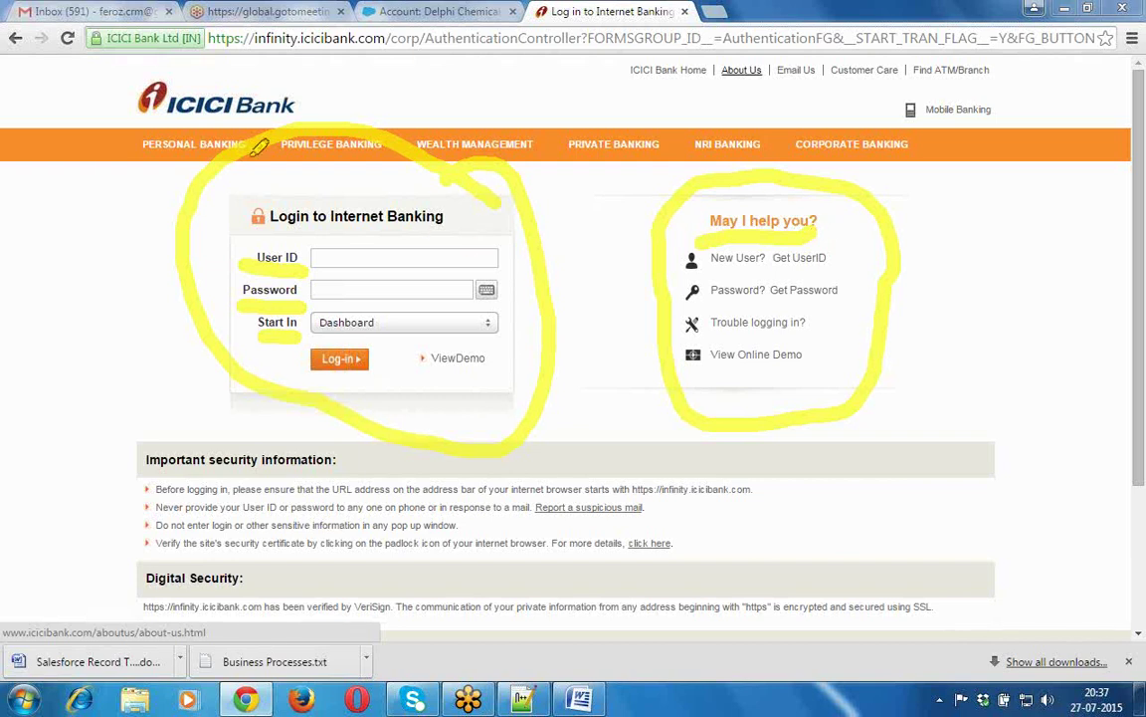
{"action": "mouse_move", "coordinate": [86, 90]}
{"action": "left_mouse_down"}
{"action": "mouse_move", "coordinate": [577, 139]}
{"action": "mouse_move", "coordinate": [980, 153]}
{"action": "mouse_move", "coordinate": [955, 443]}
{"action": "mouse_move", "coordinate": [821, 575]}
{"action": "left_mouse_up"}
{"action": "mouse_move", "coordinate": [637, 582]}
{"action": "left_mouse_down"}
{"action": "mouse_move", "coordinate": [304, 478]}
{"action": "mouse_move", "coordinate": [120, 325]}
{"action": "mouse_move", "coordinate": [109, 96]}
{"action": "mouse_move", "coordinate": [147, 94]}
{"action": "left_mouse_up"}
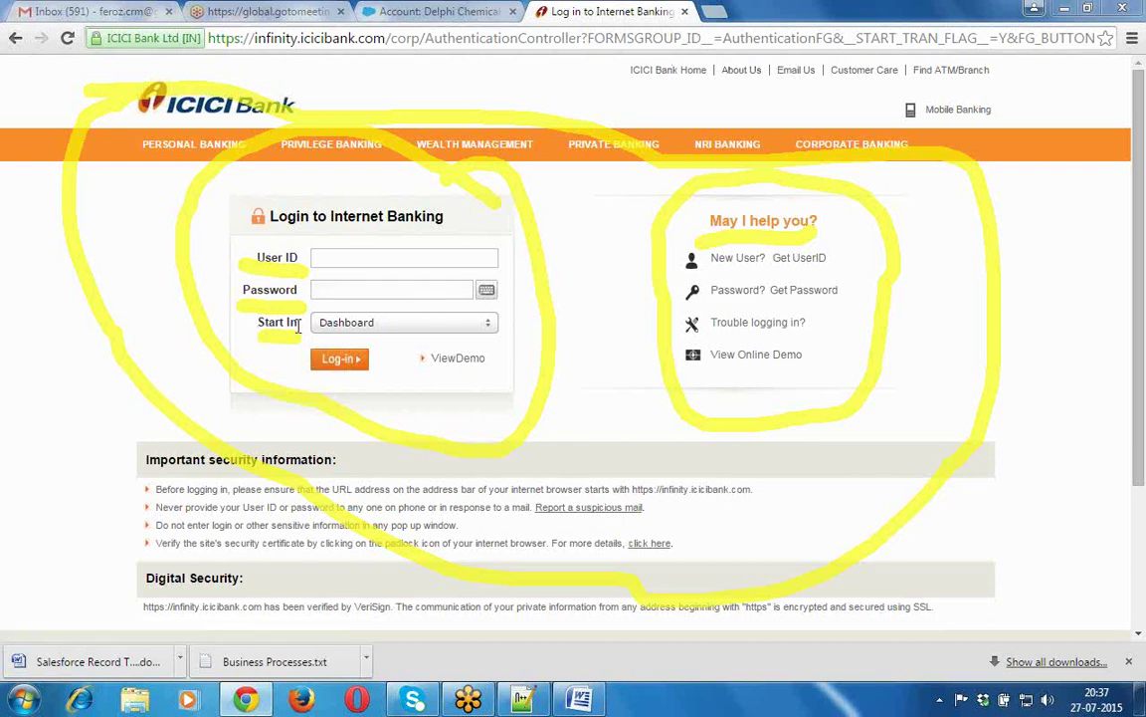
Point out the Start In label on the personal login form and examine its list of start pages
{"action": "left_click_drag", "start_coordinate": [297, 325], "coordinate": [247, 321]}
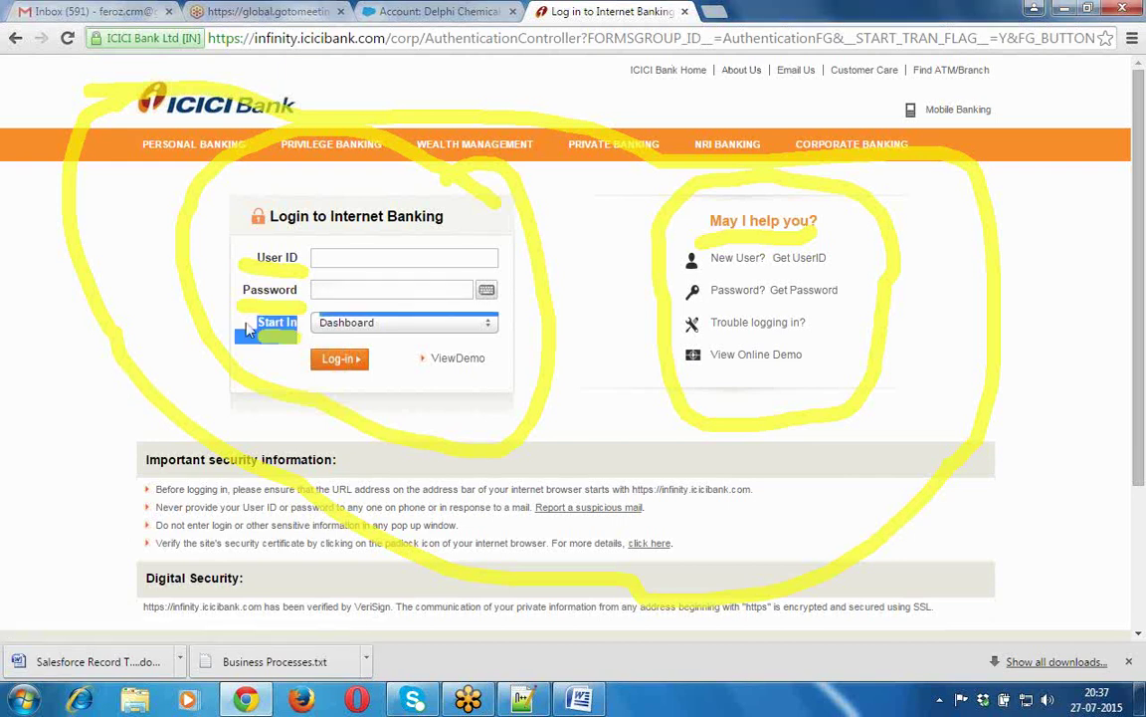
{"action": "left_click", "coordinate": [249, 330]}
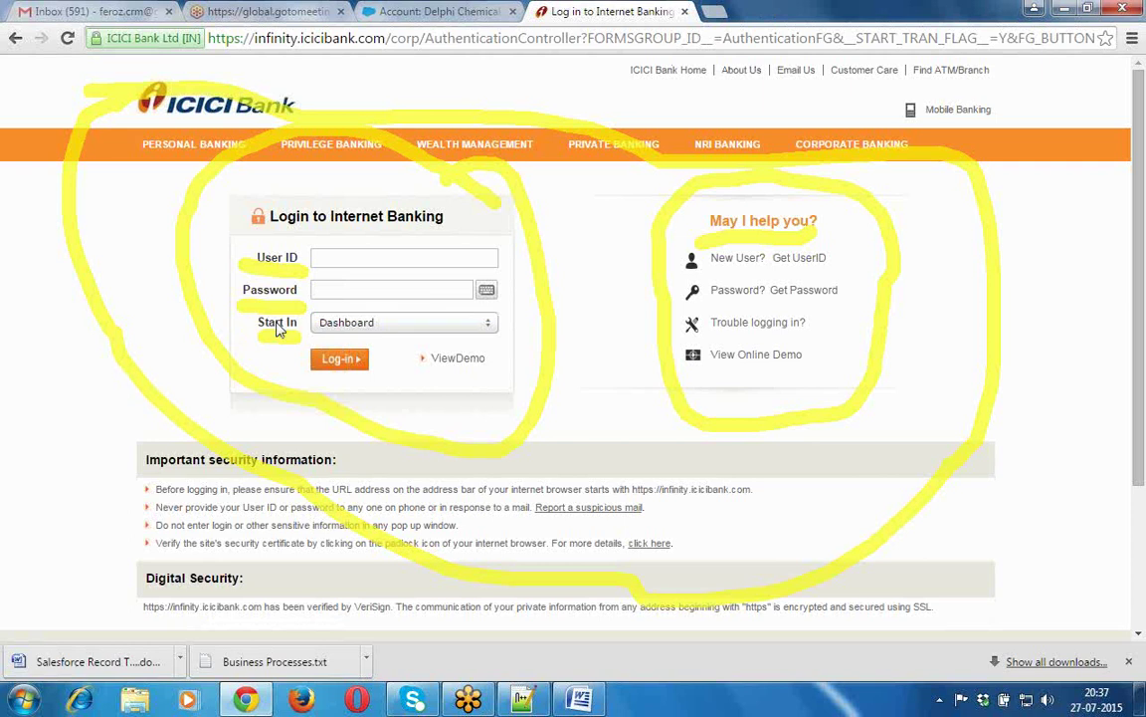
{"action": "left_click", "coordinate": [489, 326]}
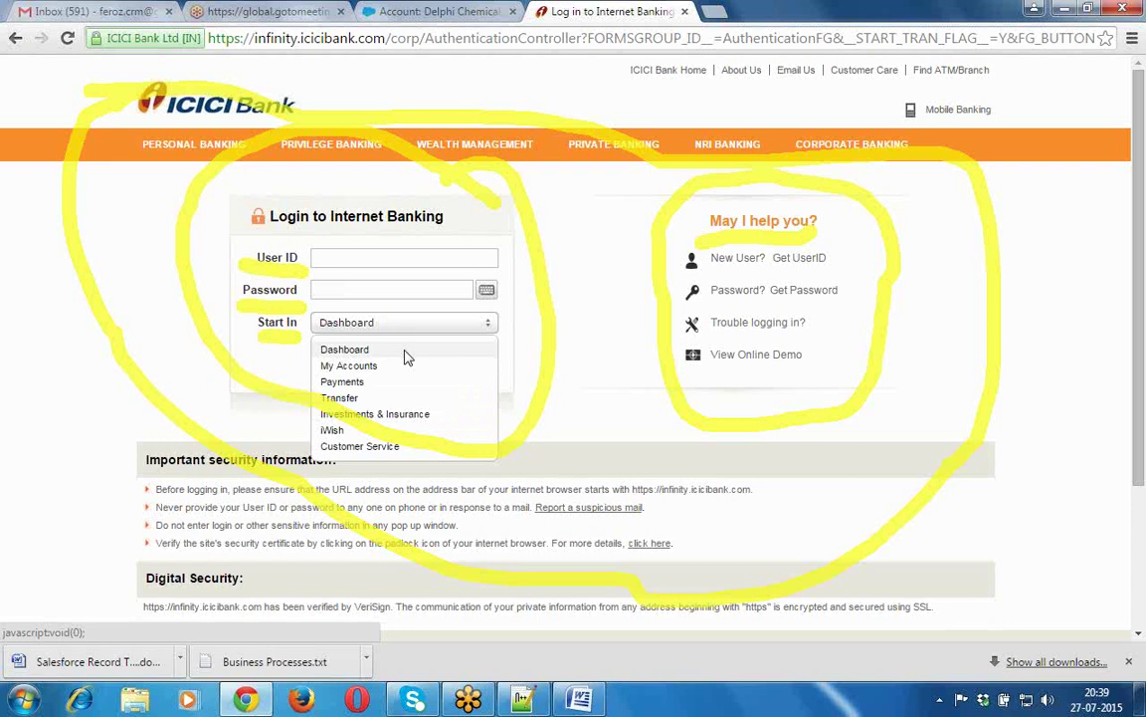
{"action": "left_click", "coordinate": [416, 43]}
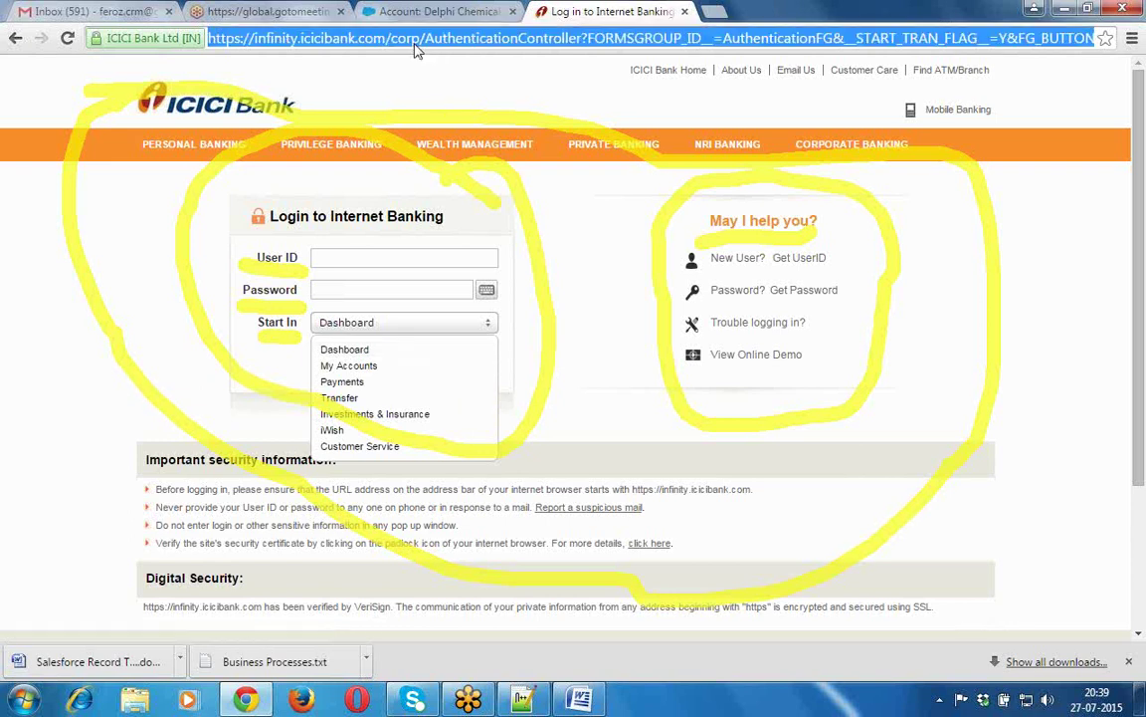
{"action": "type", "text": "www."}
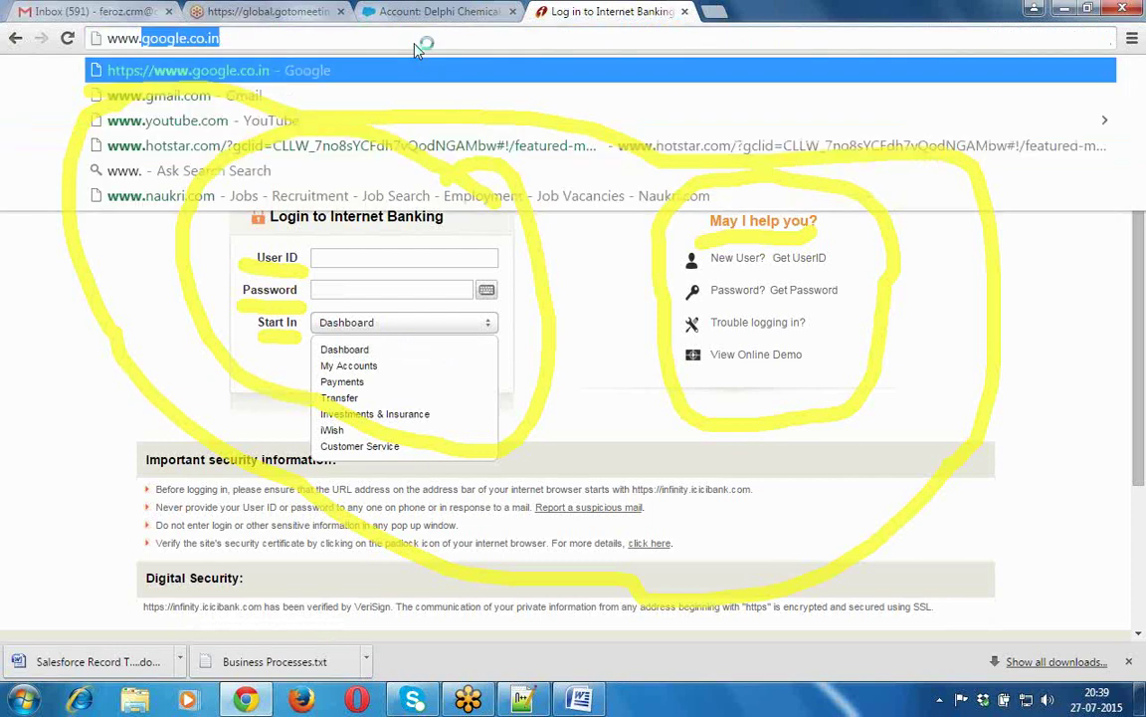
{"action": "type", "text": "icici"}
{"action": "key", "text": "Return"}
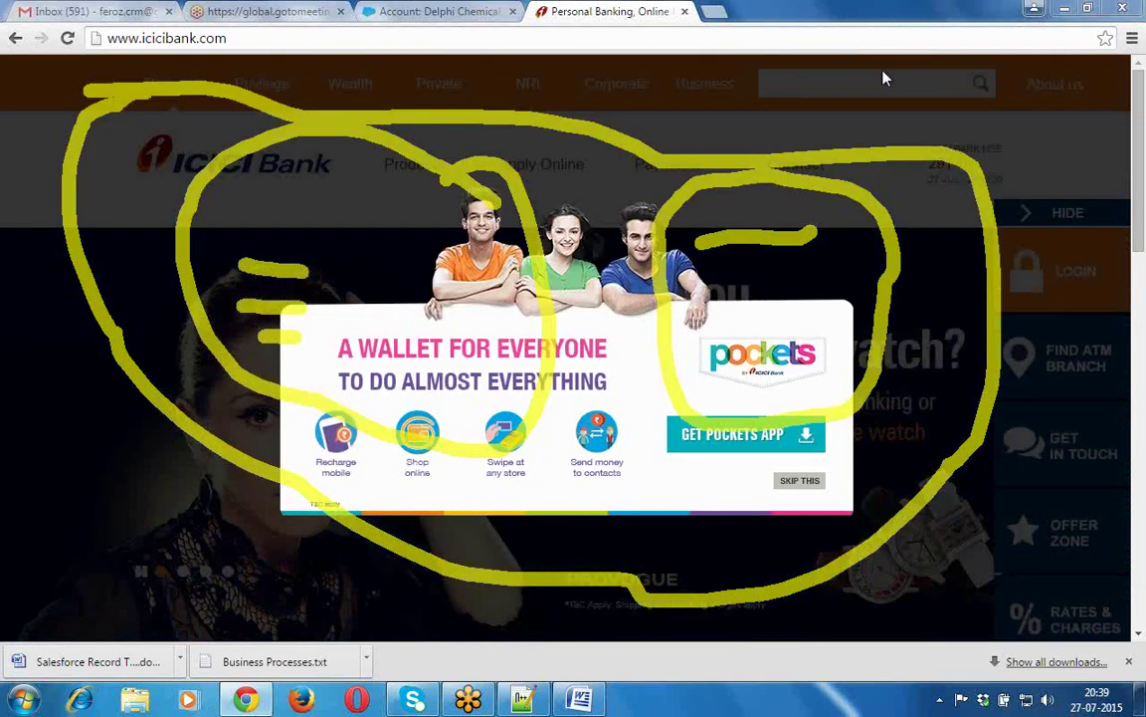
{"action": "left_click", "coordinate": [885, 77]}
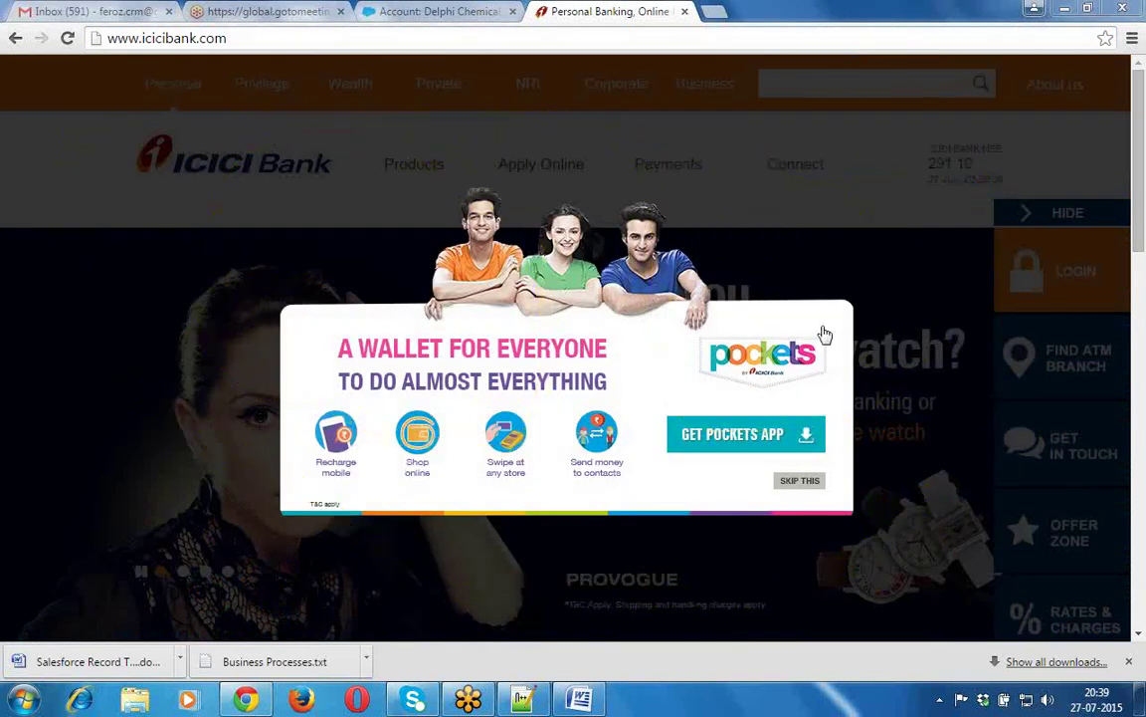
{"action": "left_click", "coordinate": [802, 481]}
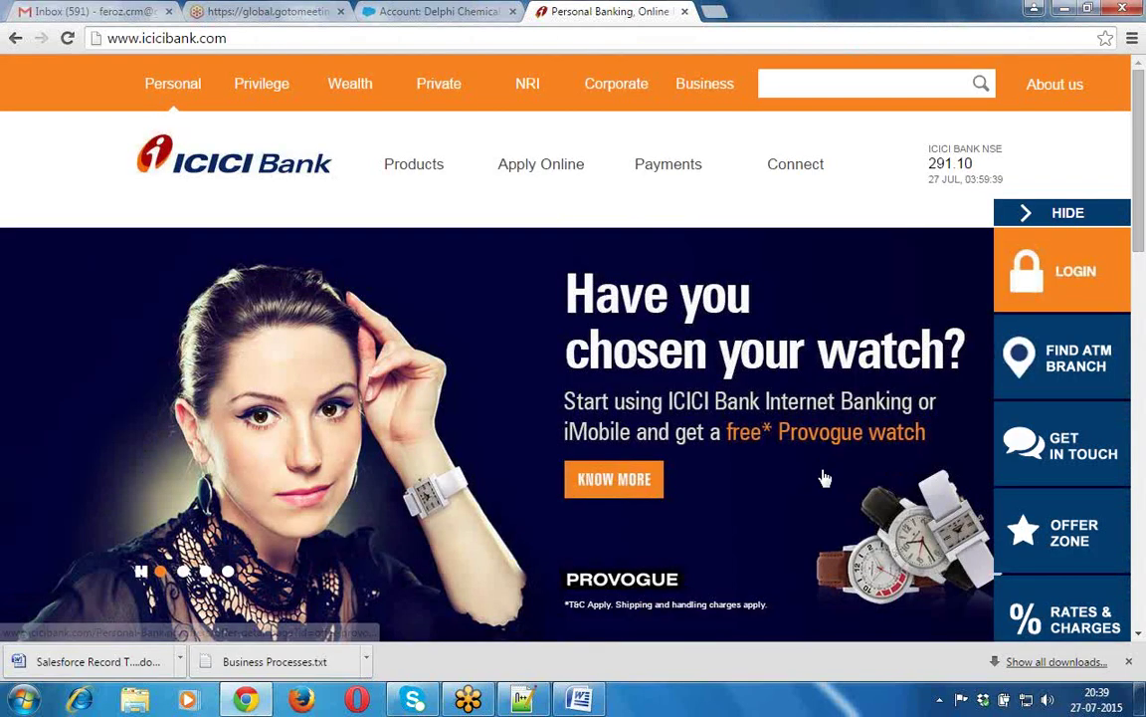
Open the Corporate Internet Banking login page, skipping the Pockets app promotion when it reappears
{"action": "left_click", "coordinate": [1065, 270]}
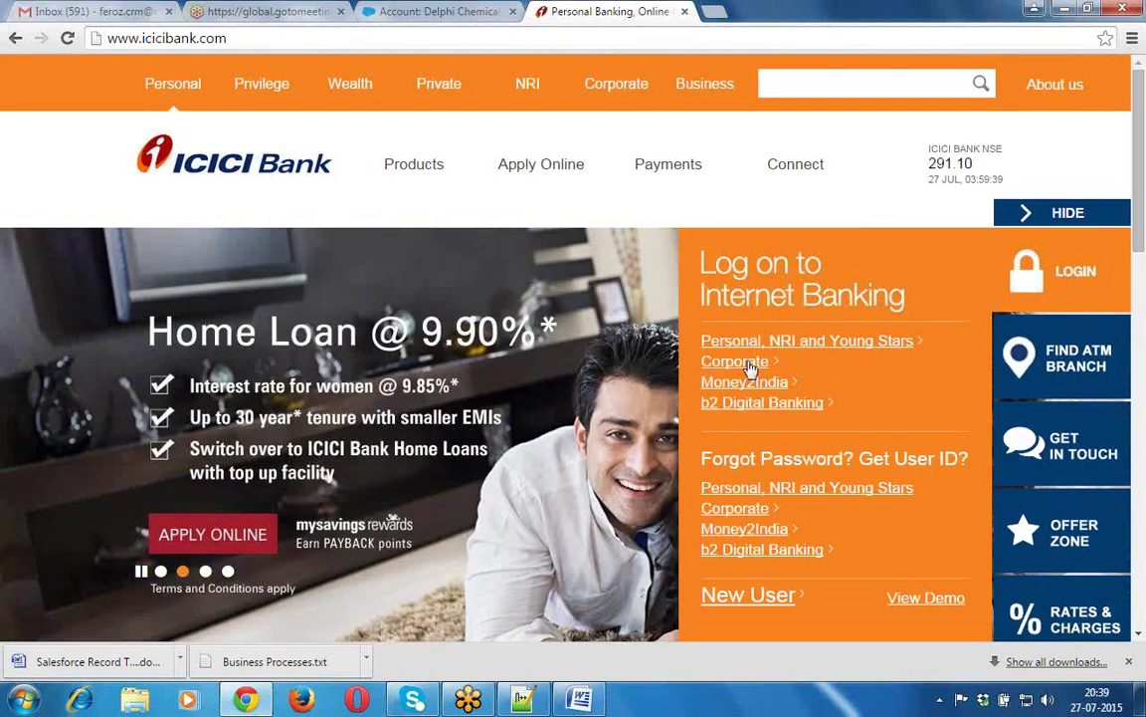
{"action": "left_click", "coordinate": [748, 367]}
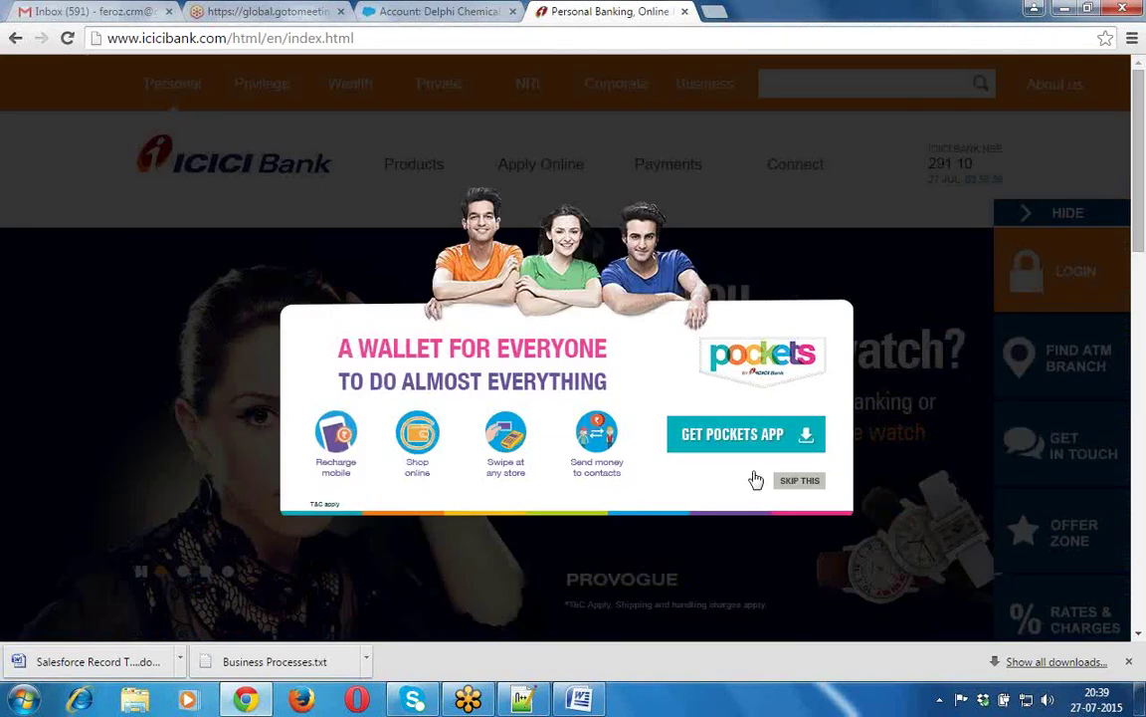
{"action": "left_click", "coordinate": [799, 484]}
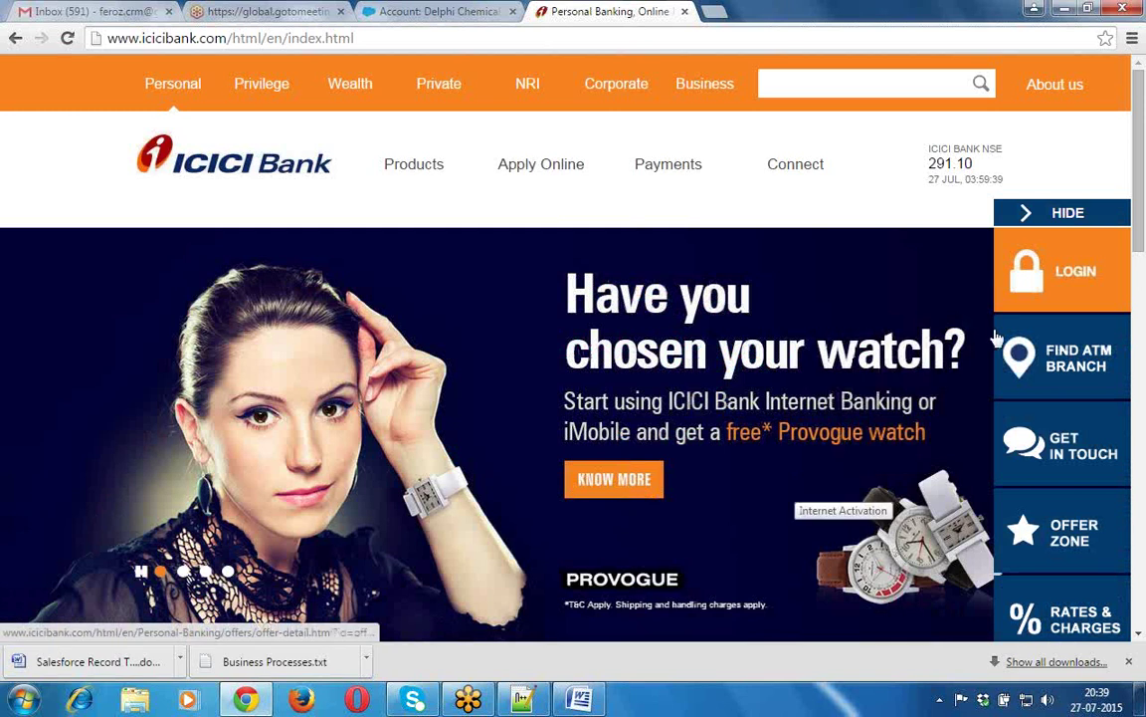
{"action": "left_click", "coordinate": [1061, 281]}
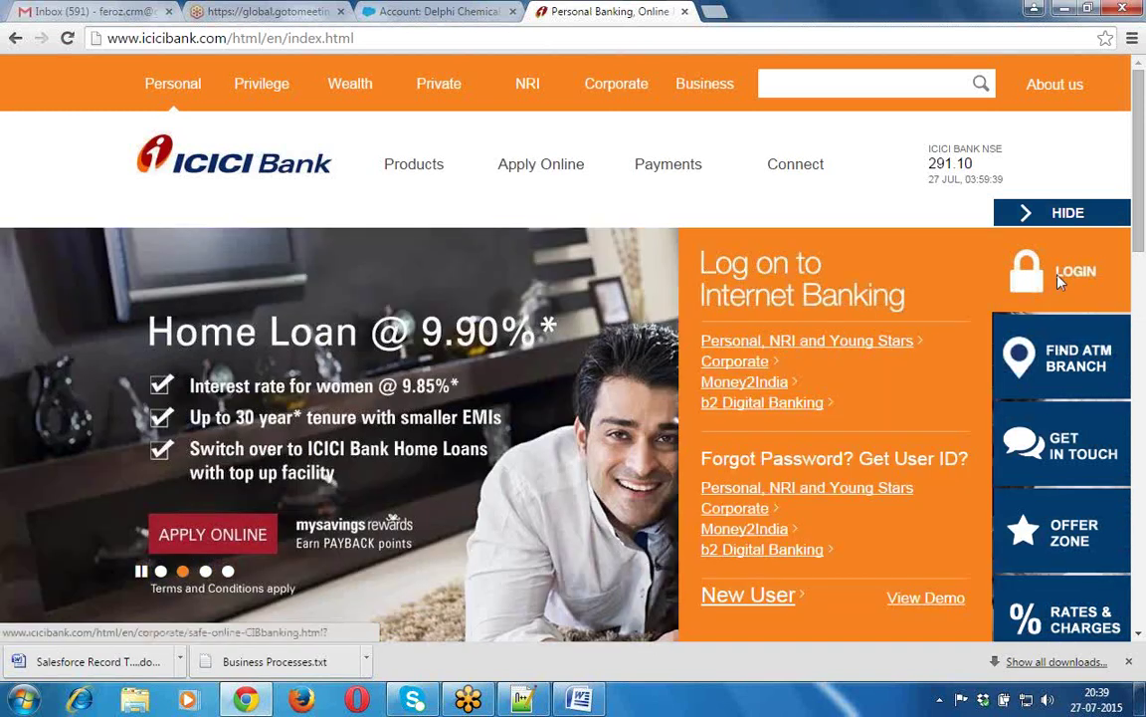
{"action": "left_click", "coordinate": [734, 361]}
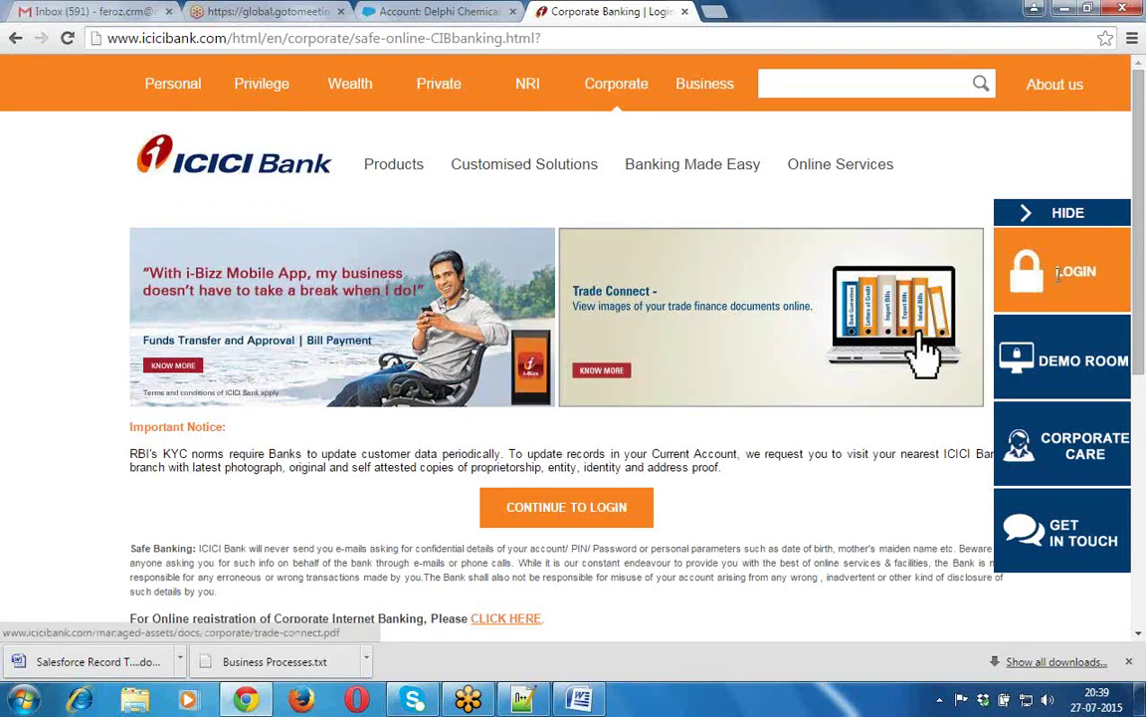
{"action": "left_click", "coordinate": [563, 523]}
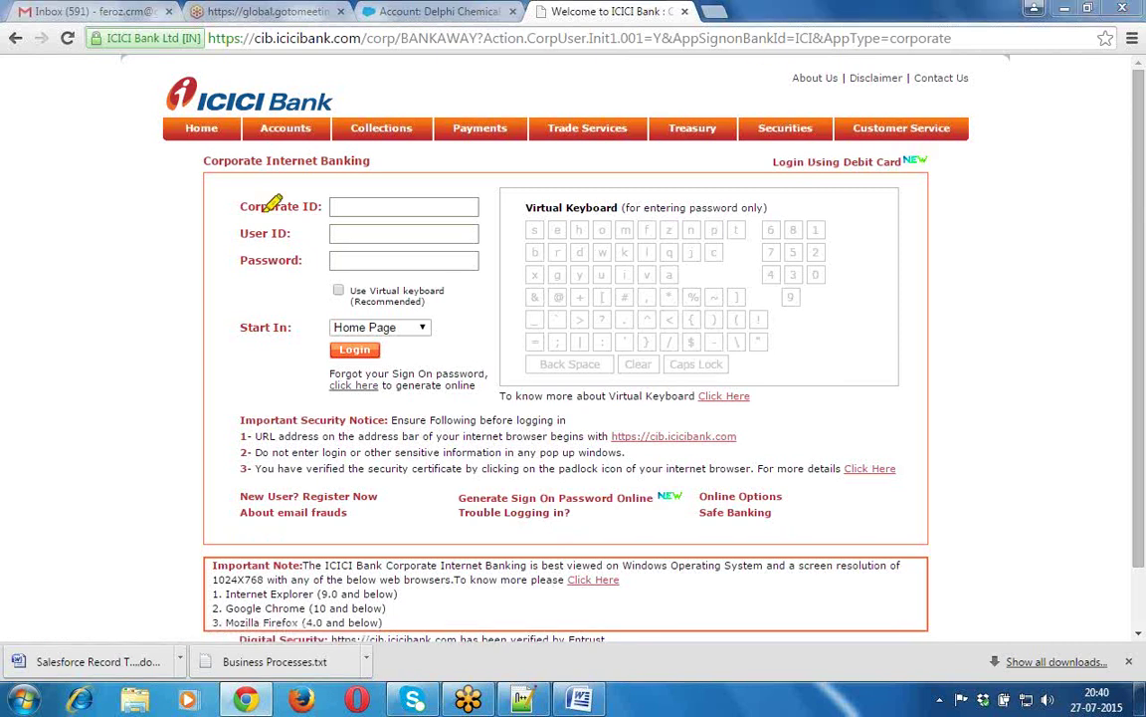
Highlight the Corporate ID label, virtual keyboard and security notice area, and examine the corporate Start In options
{"action": "left_click_drag", "start_coordinate": [245, 215], "coordinate": [316, 221]}
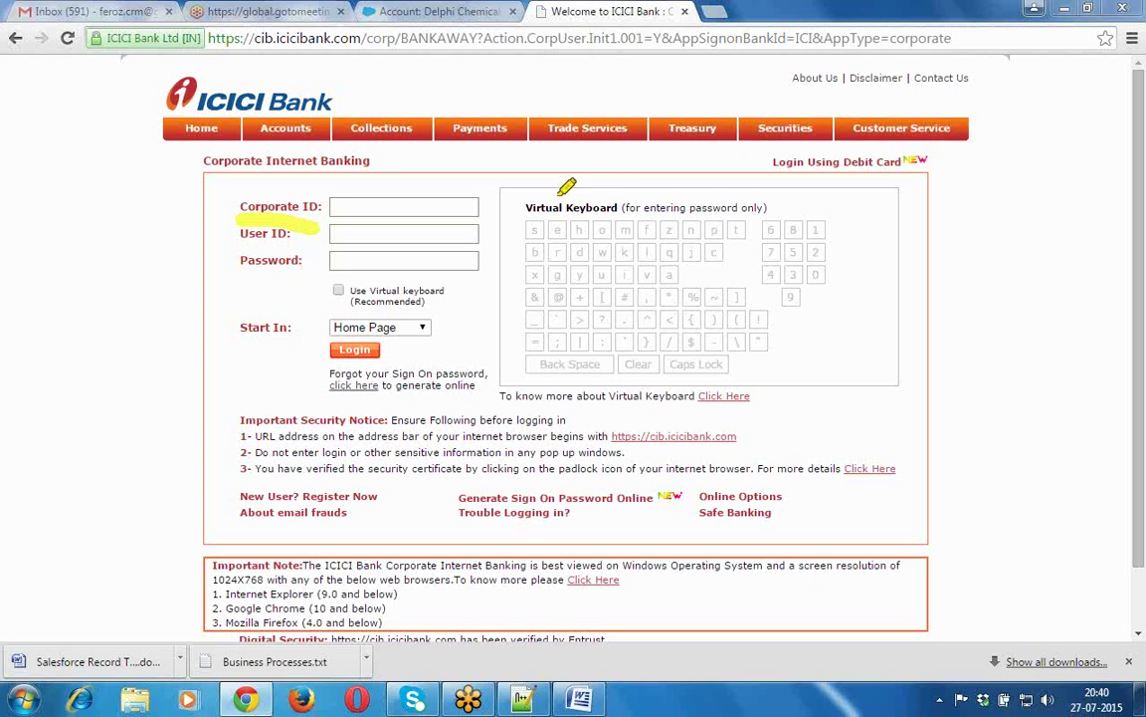
{"action": "mouse_move", "coordinate": [524, 198]}
{"action": "left_mouse_down"}
{"action": "mouse_move", "coordinate": [513, 260]}
{"action": "mouse_move", "coordinate": [573, 404]}
{"action": "mouse_move", "coordinate": [891, 358]}
{"action": "mouse_move", "coordinate": [925, 297]}
{"action": "left_mouse_up"}
{"action": "left_click_drag", "start_coordinate": [806, 190], "coordinate": [510, 196]}
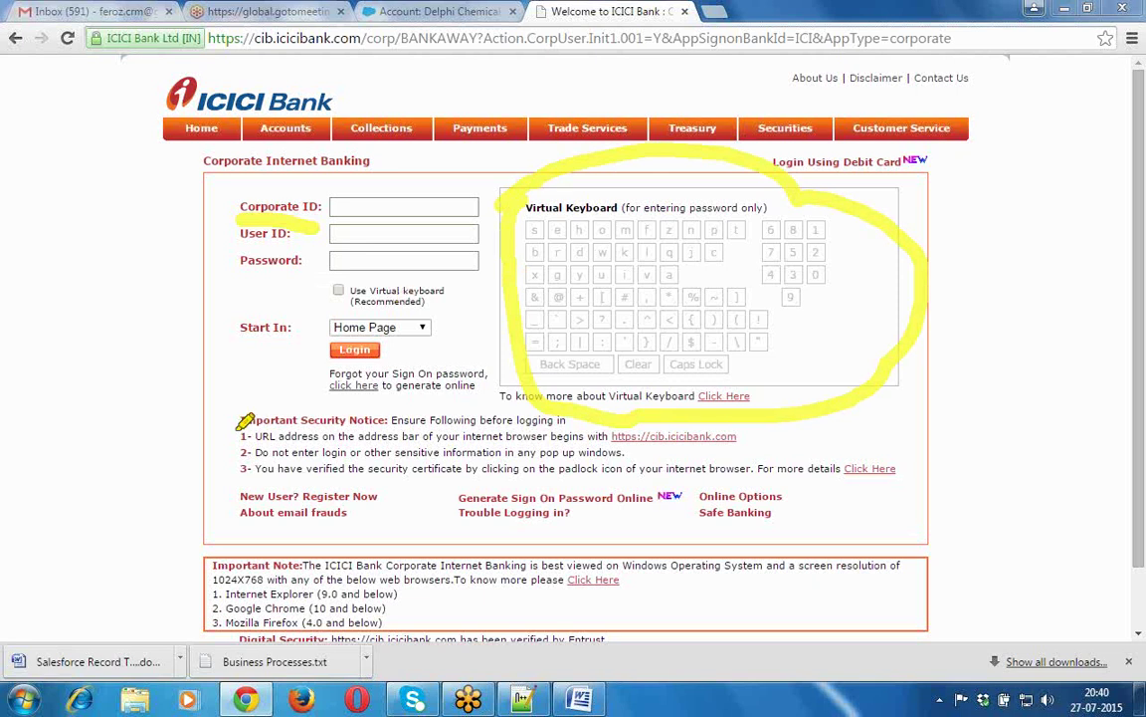
{"action": "mouse_move", "coordinate": [232, 410]}
{"action": "left_mouse_down"}
{"action": "mouse_move", "coordinate": [378, 546]}
{"action": "mouse_move", "coordinate": [653, 564]}
{"action": "mouse_move", "coordinate": [846, 481]}
{"action": "mouse_move", "coordinate": [614, 444]}
{"action": "mouse_move", "coordinate": [403, 378]}
{"action": "mouse_move", "coordinate": [210, 410]}
{"action": "left_mouse_up"}
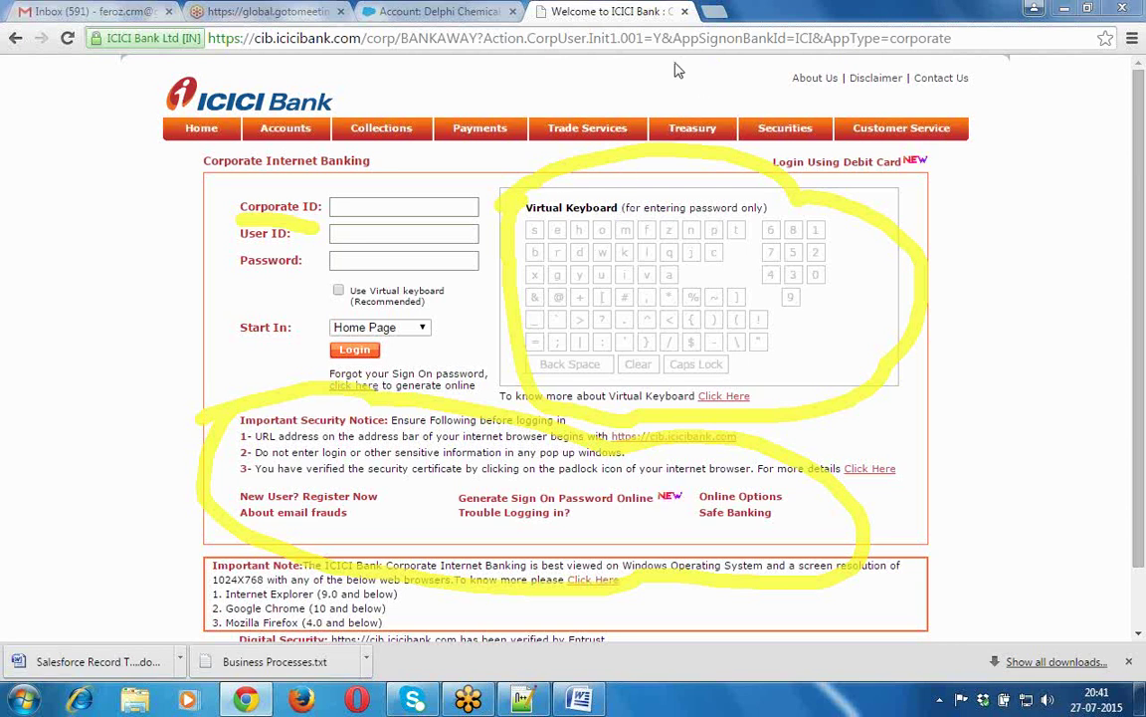
{"action": "left_click", "coordinate": [423, 333]}
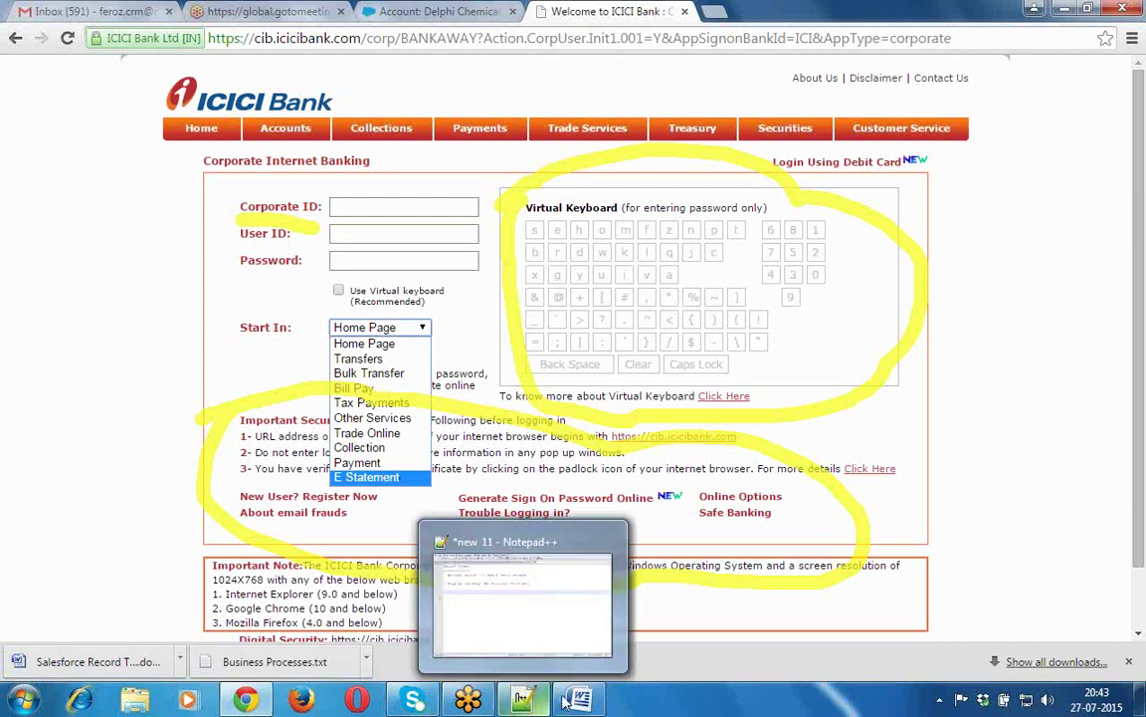
Switch to the Notepad++ notes, clear the highlighter marks, and write "Used to provide a different page layout to different users" on line 7
{"action": "left_click", "coordinate": [530, 702]}
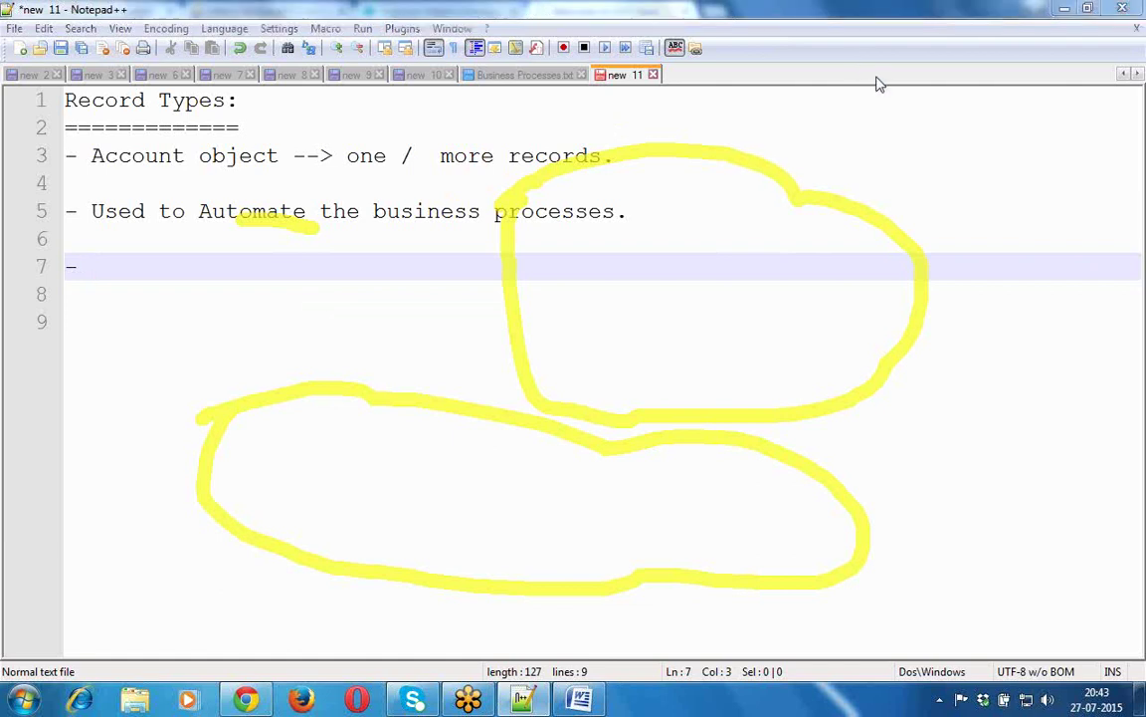
{"action": "key", "text": "Escape"}
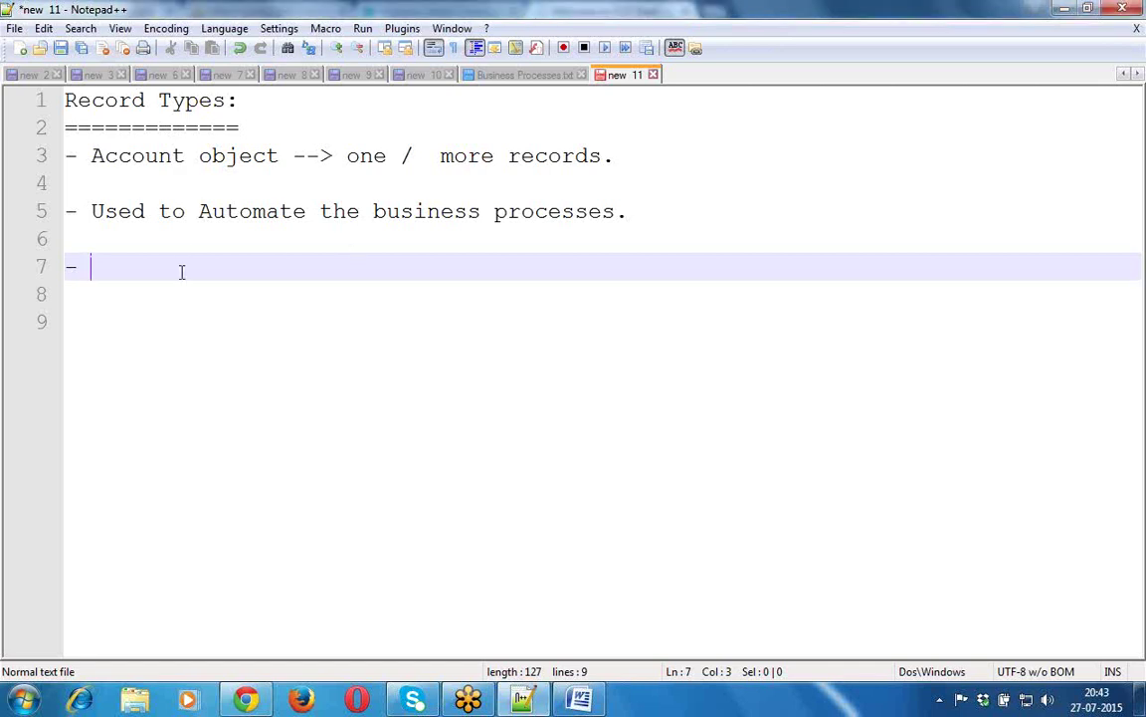
{"action": "type", "text": "Used t"}
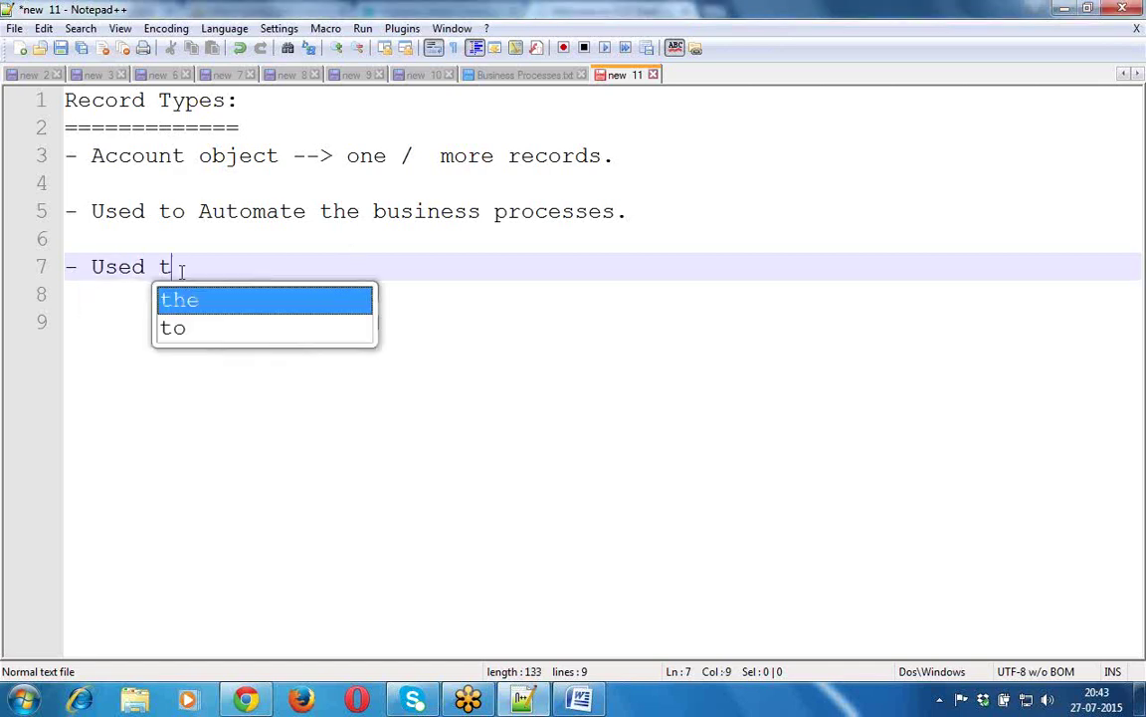
{"action": "type", "text": "o pro"}
{"action": "key", "text": "BackSpace"}
{"action": "key", "text": "BackSpace"}
{"action": "type", "text": "provide a "}
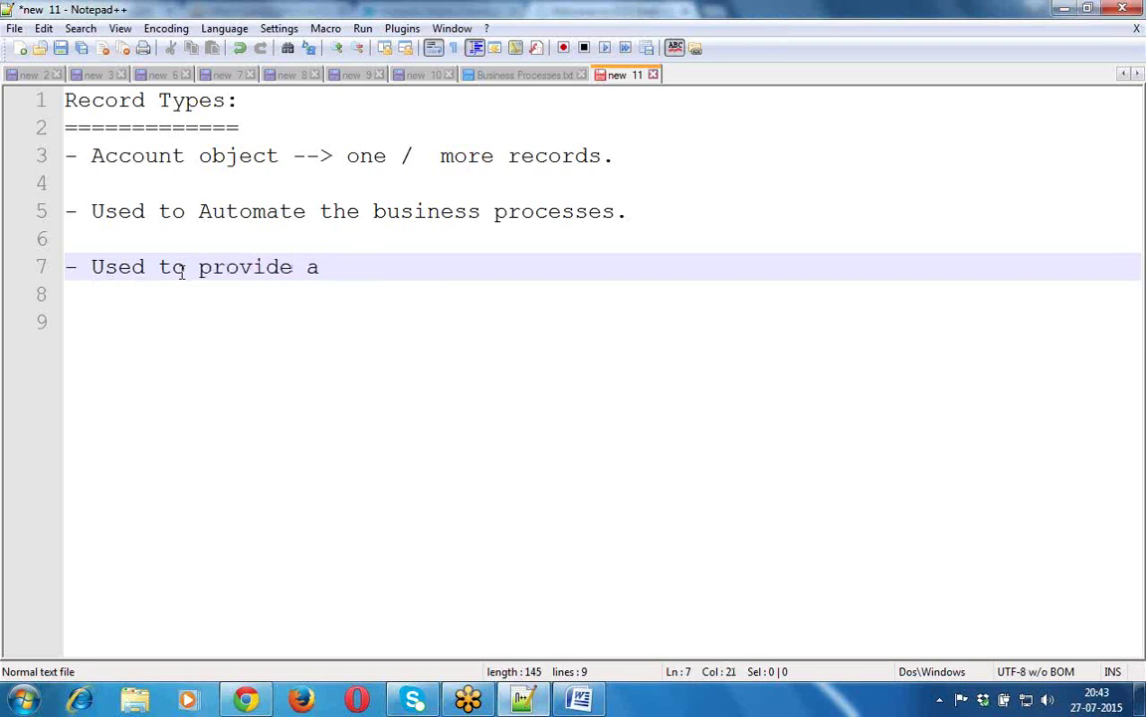
{"action": "type", "text": "differ"}
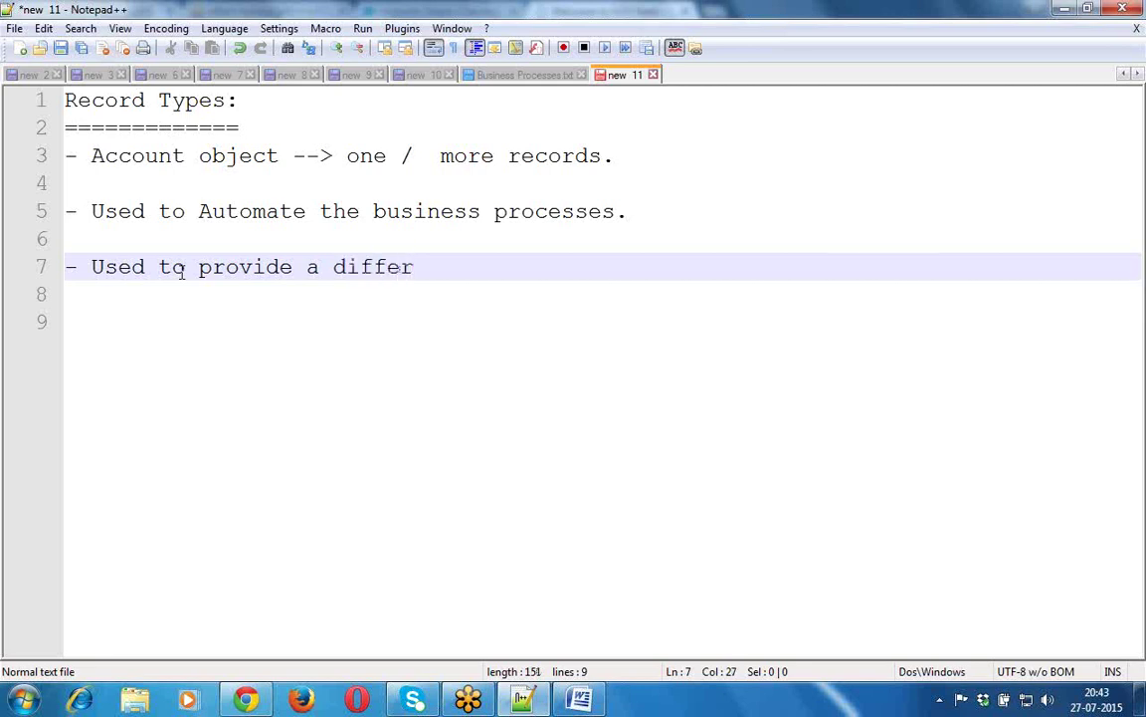
{"action": "type", "text": "ent page"}
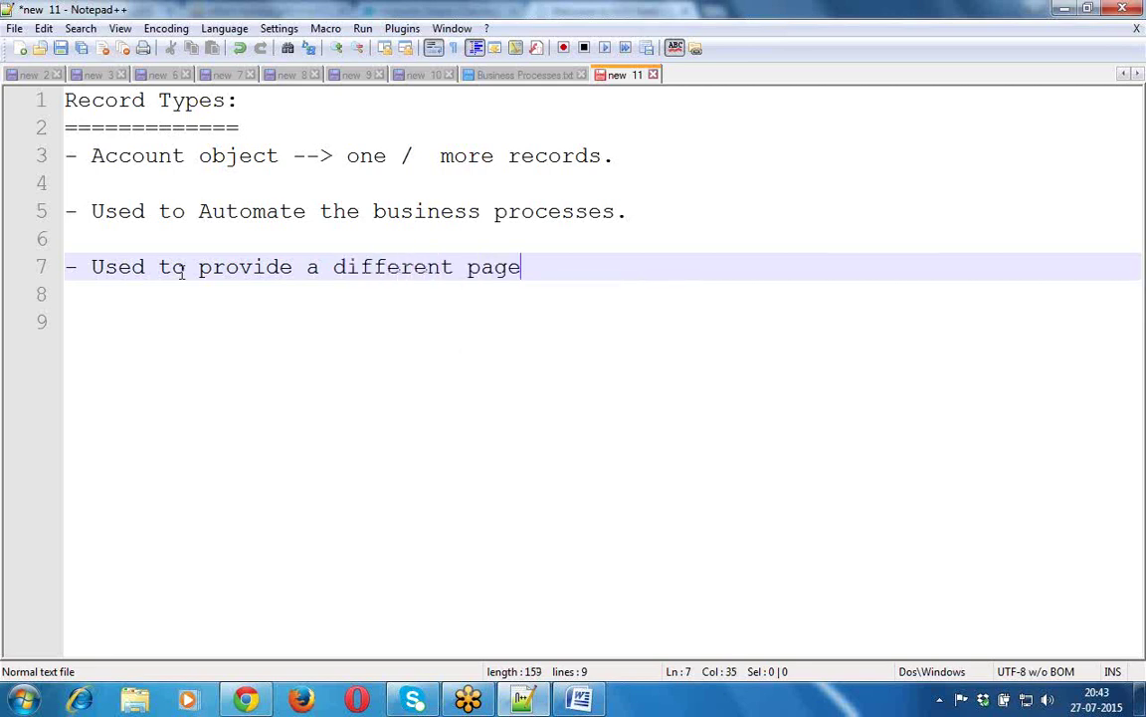
{"action": "type", "text": " layout to"}
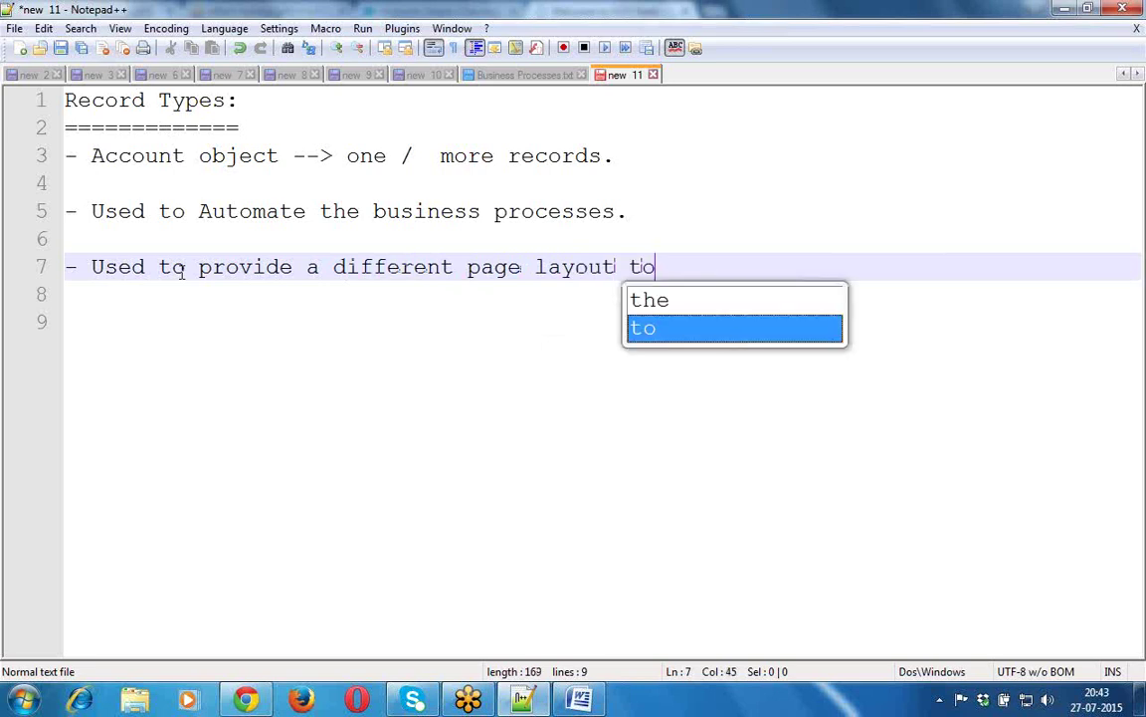
{"action": "type", "text": " different r"}
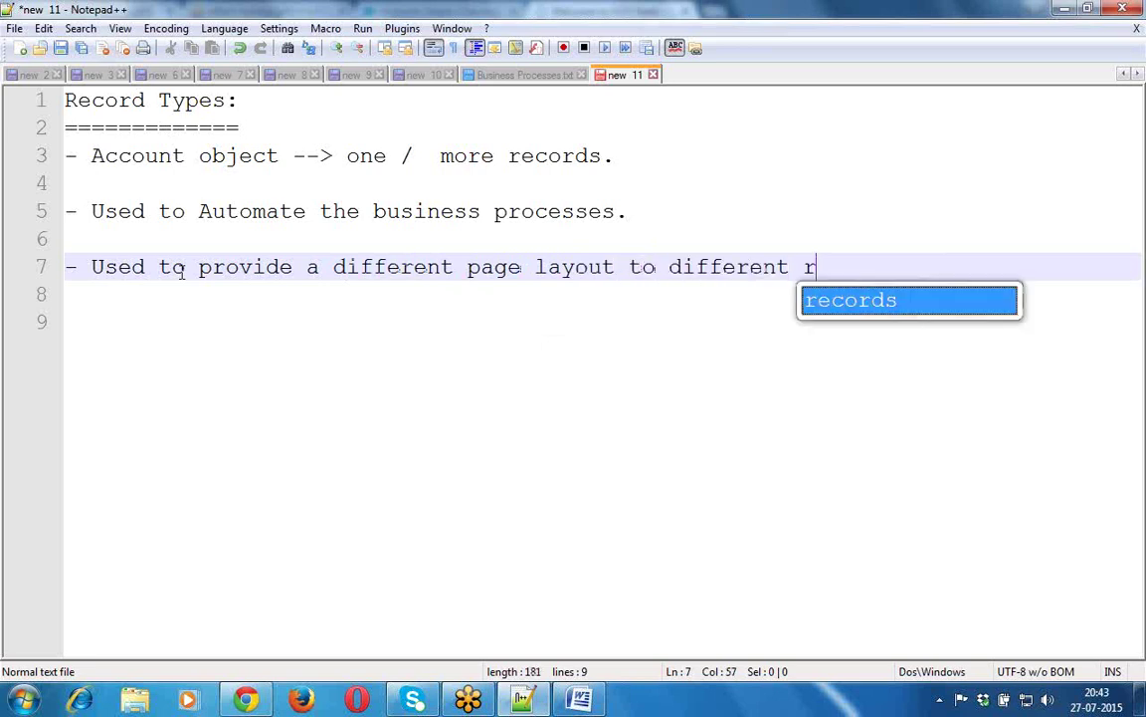
{"action": "key", "text": "BackSpace"}
{"action": "type", "text": "users"}
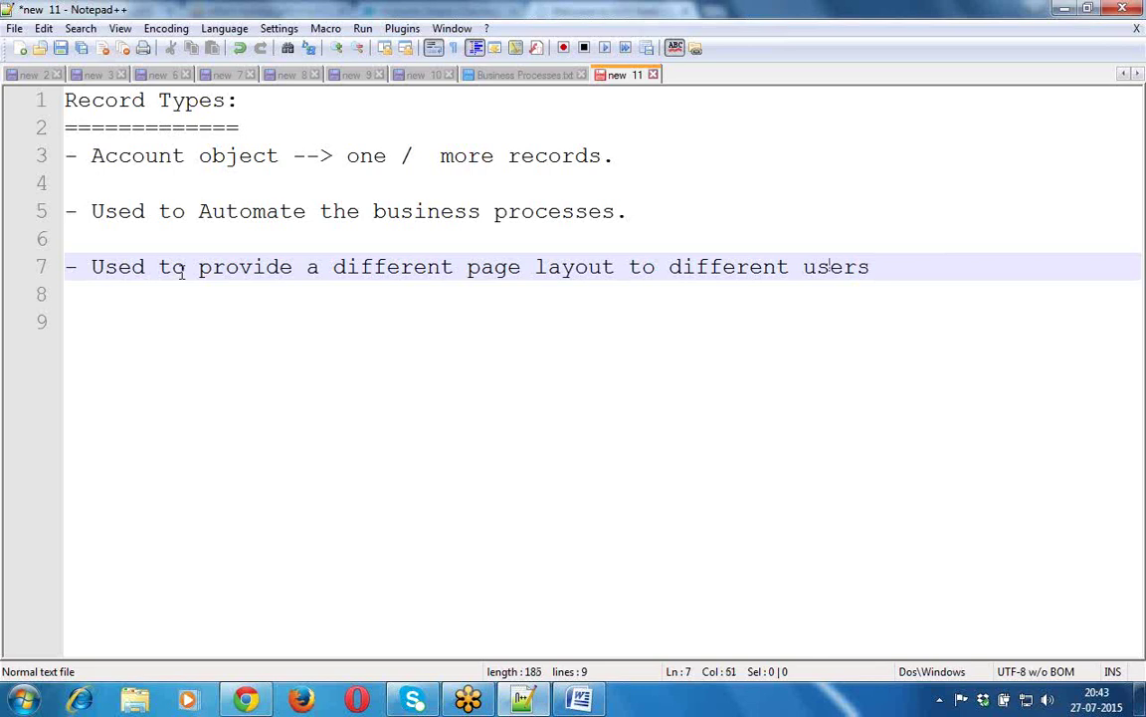
Continue the page layout note with ", with different set of fields with"
{"action": "type", "text": ", with "}
{"action": "type", "text": "different "}
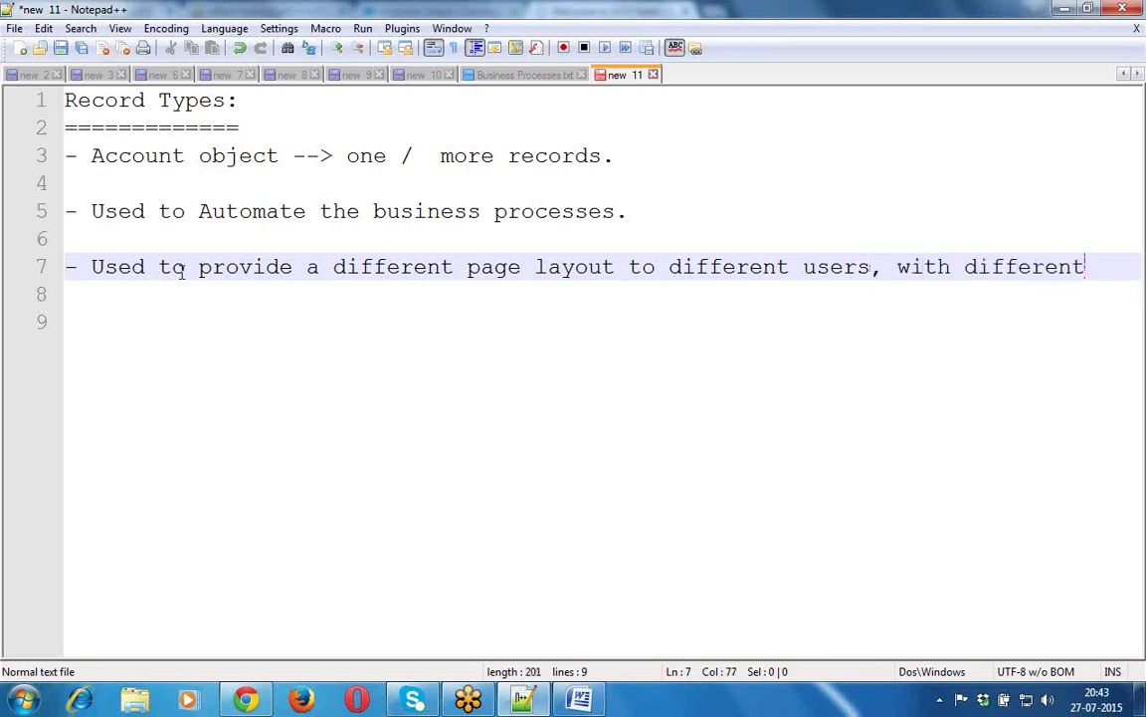
{"action": "type", "text": "set of fields wi"}
{"action": "key", "text": "Return"}
{"action": "left_click", "coordinate": [182, 272]}
{"action": "type", "text": "dif"}
{"action": "key", "text": "BackSpace"}
{"action": "key", "text": "BackSpace"}
{"action": "key", "text": "BackSpace"}
{"action": "key", "text": "BackSpace"}
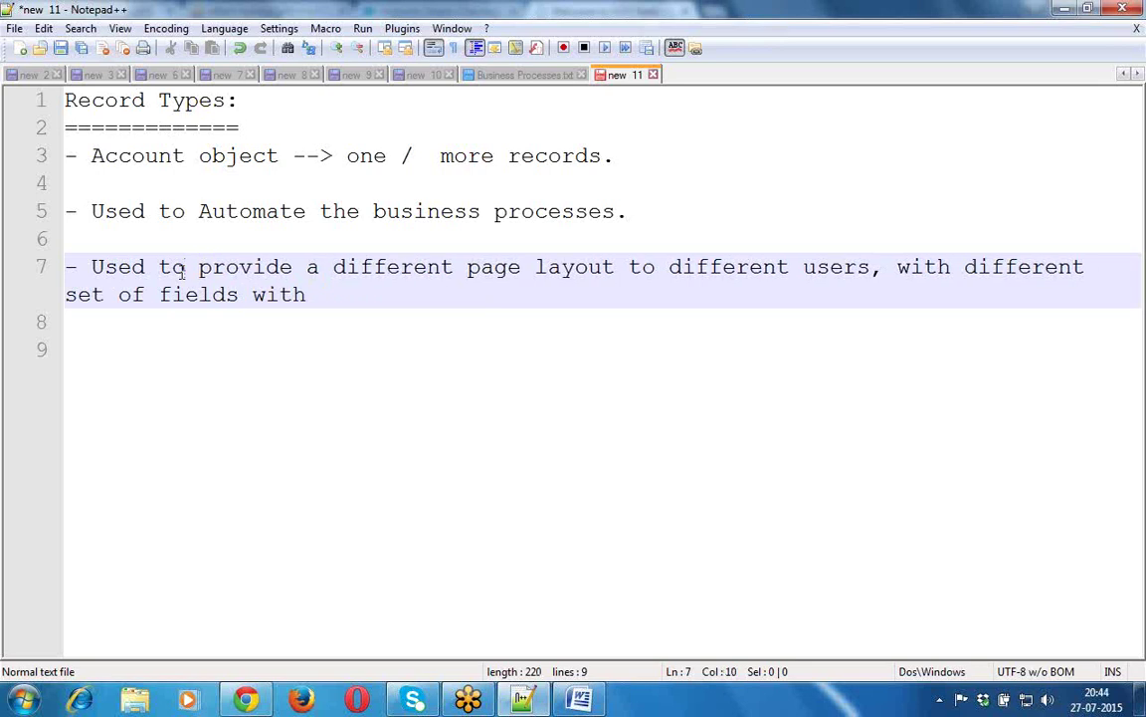
Complete the page layout note with "different pick list field values for different business purposes." and leave a blank line below it
{"action": "key", "text": "Down"}
{"action": "key", "text": "Down"}
{"action": "key", "text": "Left"}
{"action": "type", "text": "different"}
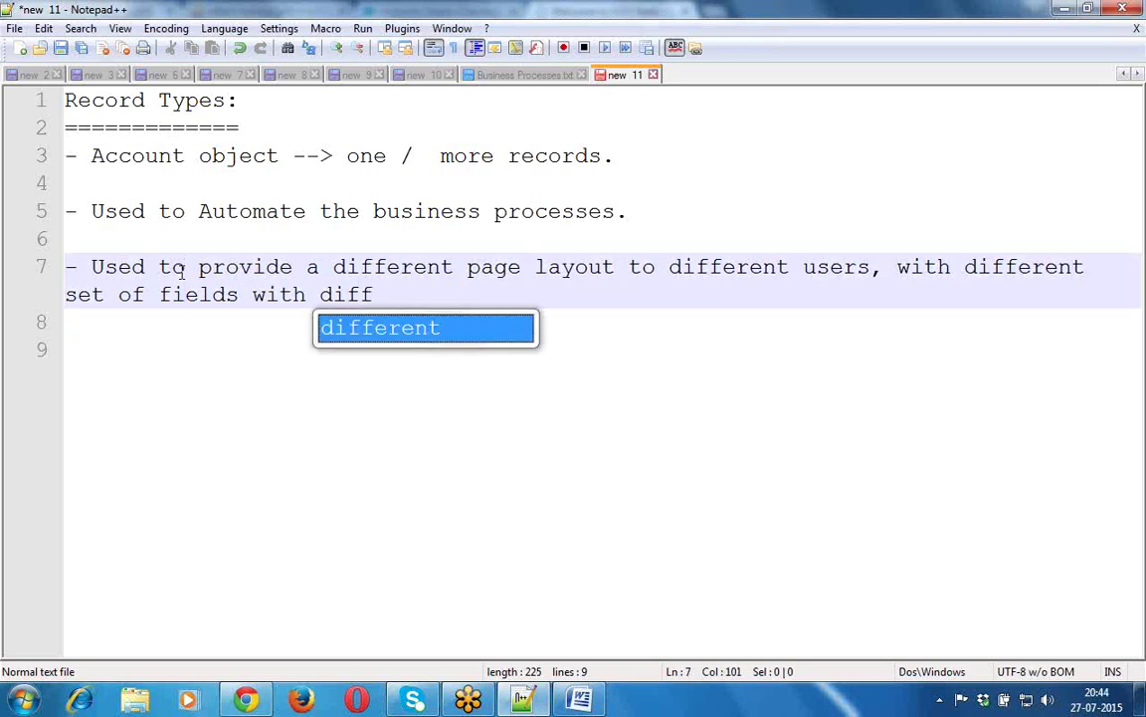
{"action": "type", "text": " pick "}
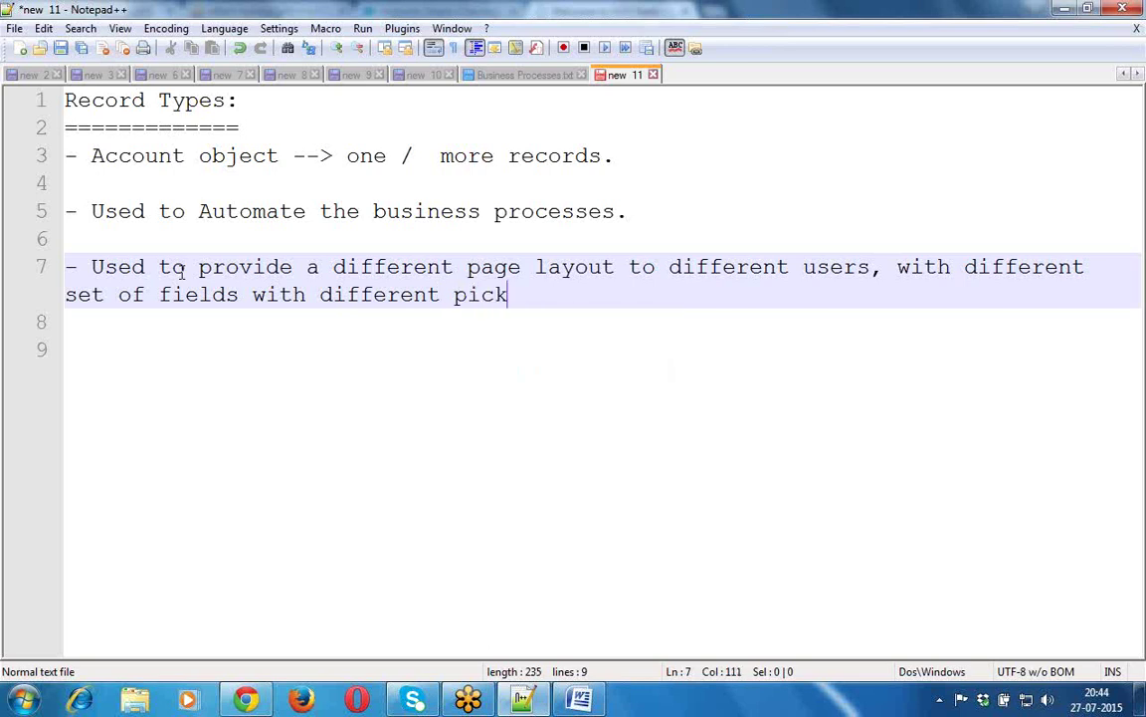
{"action": "type", "text": "list field value"}
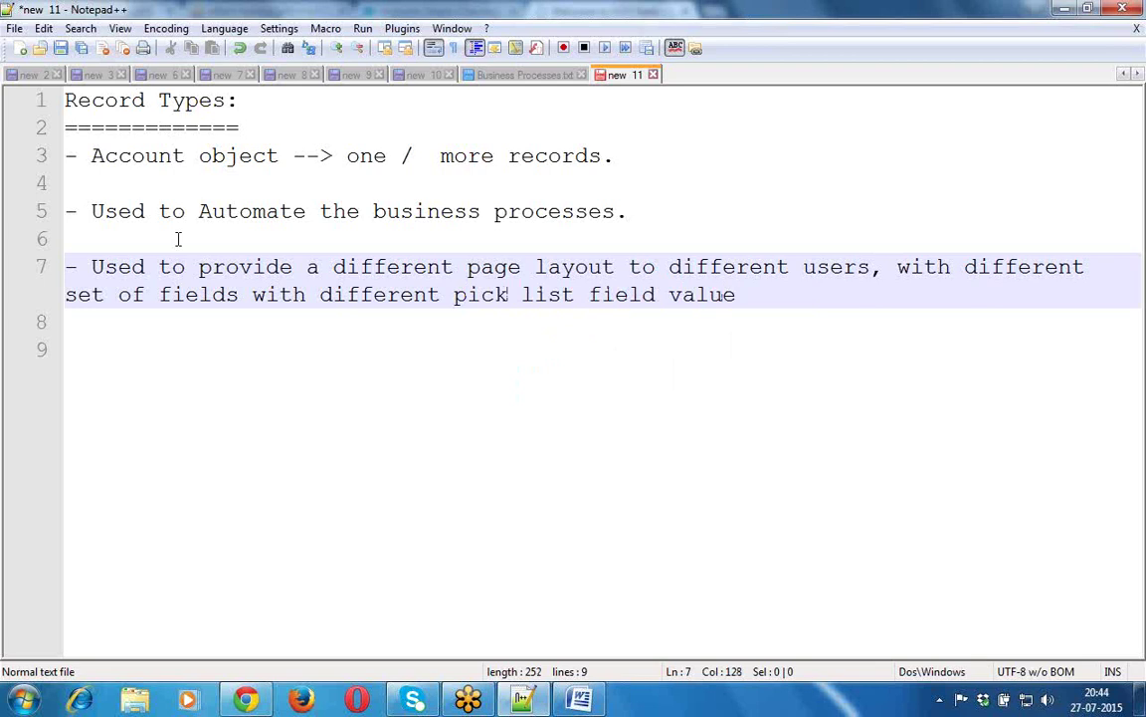
{"action": "type", "text": "s for diff"}
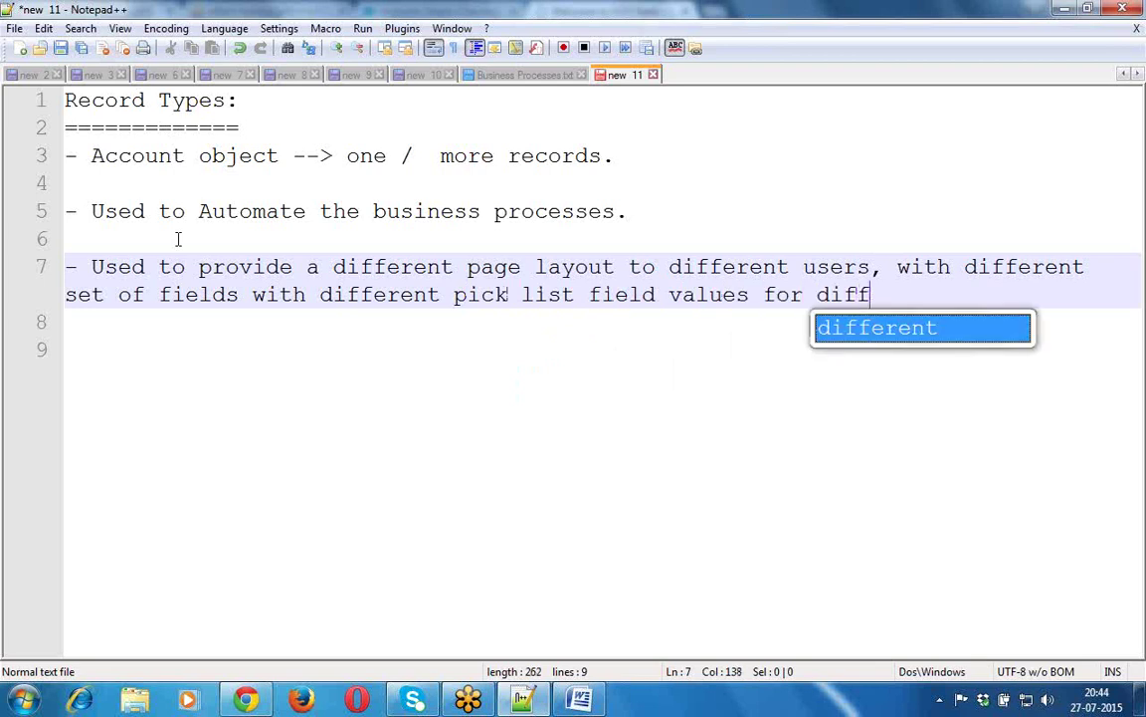
{"action": "type", "text": "erent bu"}
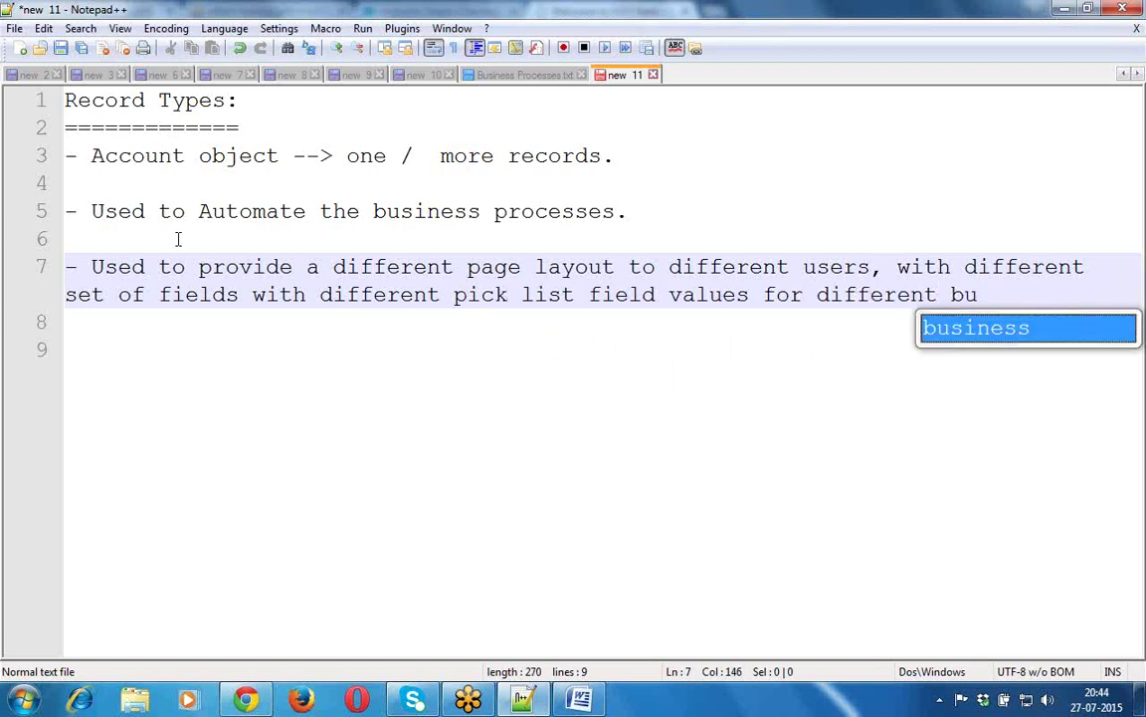
{"action": "type", "text": "siness purpo"}
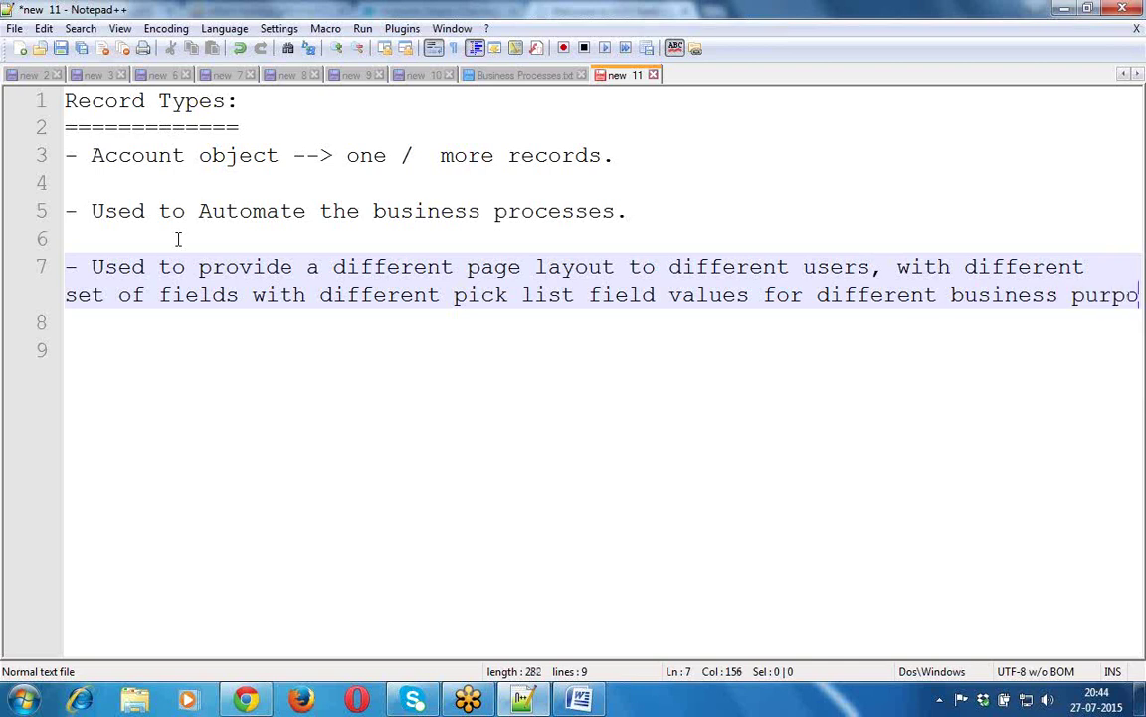
{"action": "type", "text": "ses."}
{"action": "key", "text": "Return"}
{"action": "key", "text": "Return"}
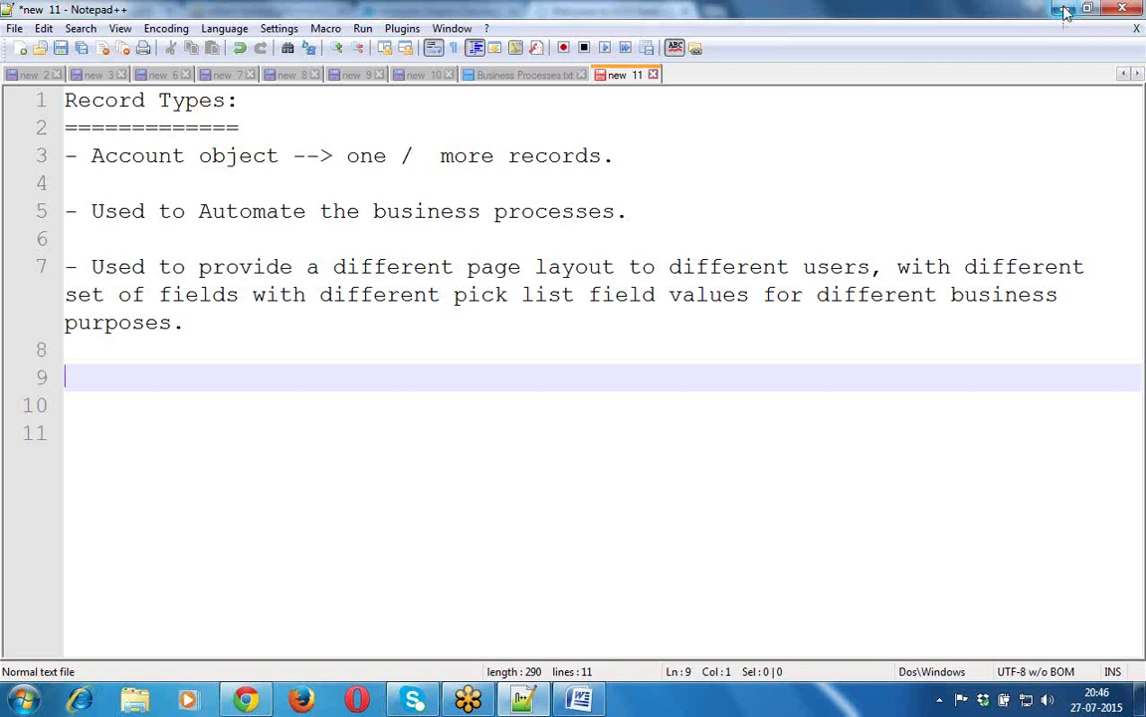
Add the note "- We can create the record types for both standard and custom objects." followed by a blank line
{"action": "type", "text": "-  C"}
{"action": "key", "text": "BackSpace"}
{"action": "type", "text": "We can cr"}
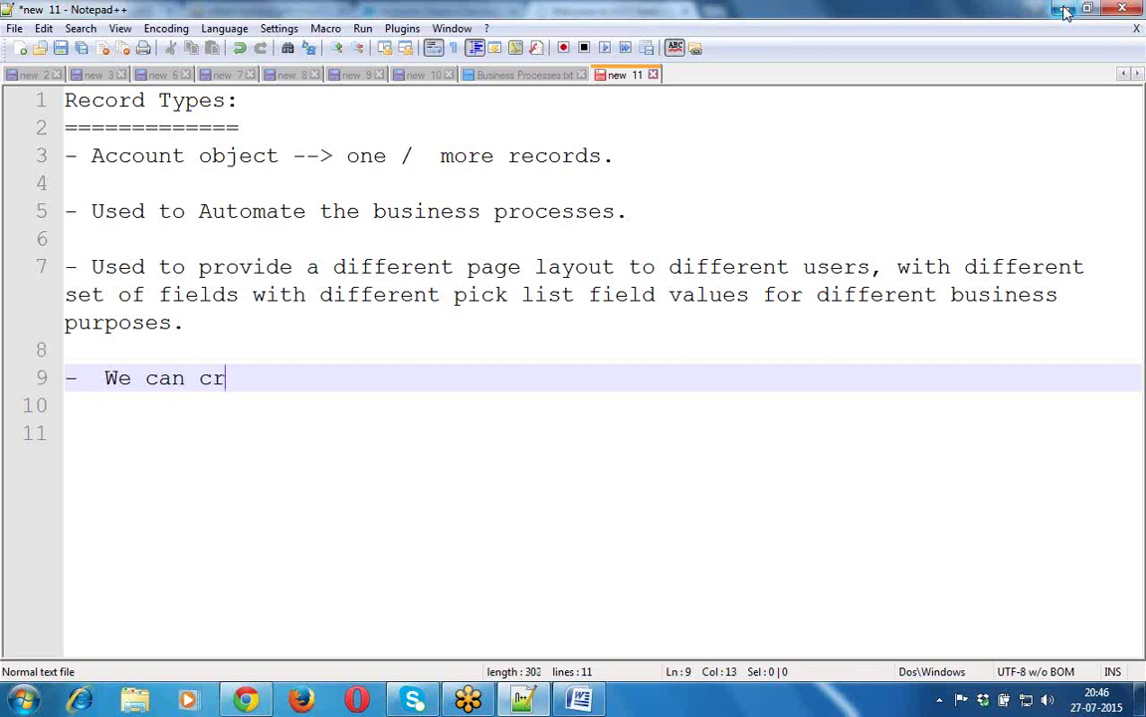
{"action": "type", "text": "eate the records"}
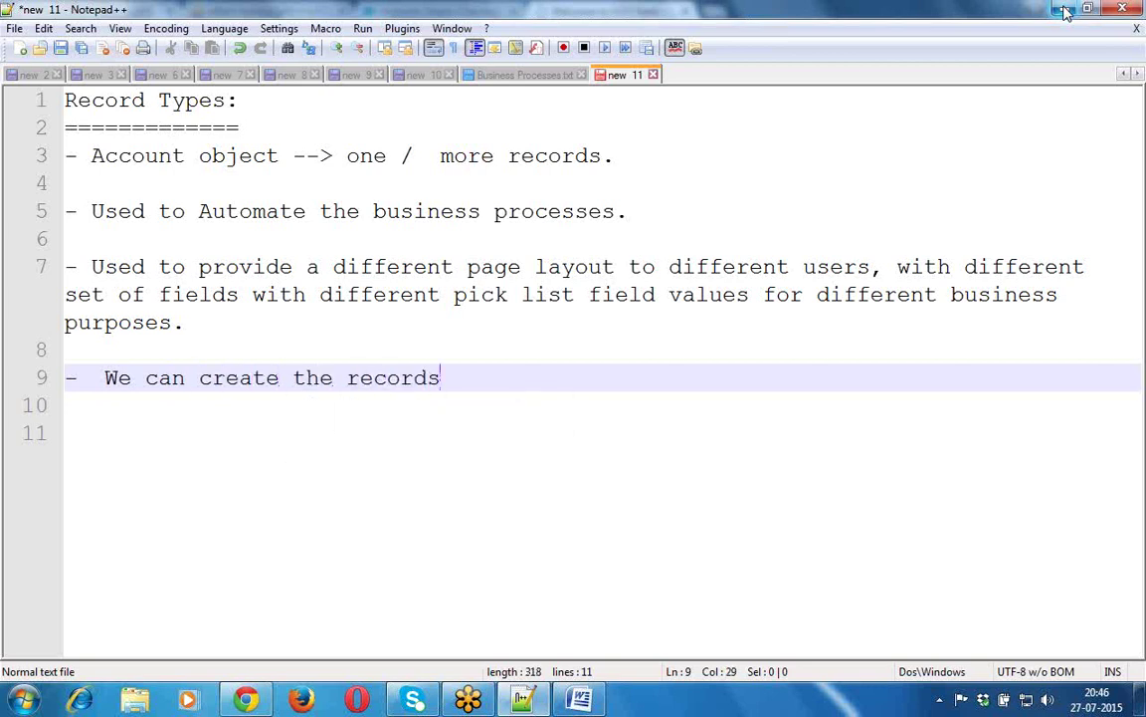
{"action": "key", "text": "BackSpace"}
{"action": "type", "text": "typ"}
{"action": "type", "text": "es for b"}
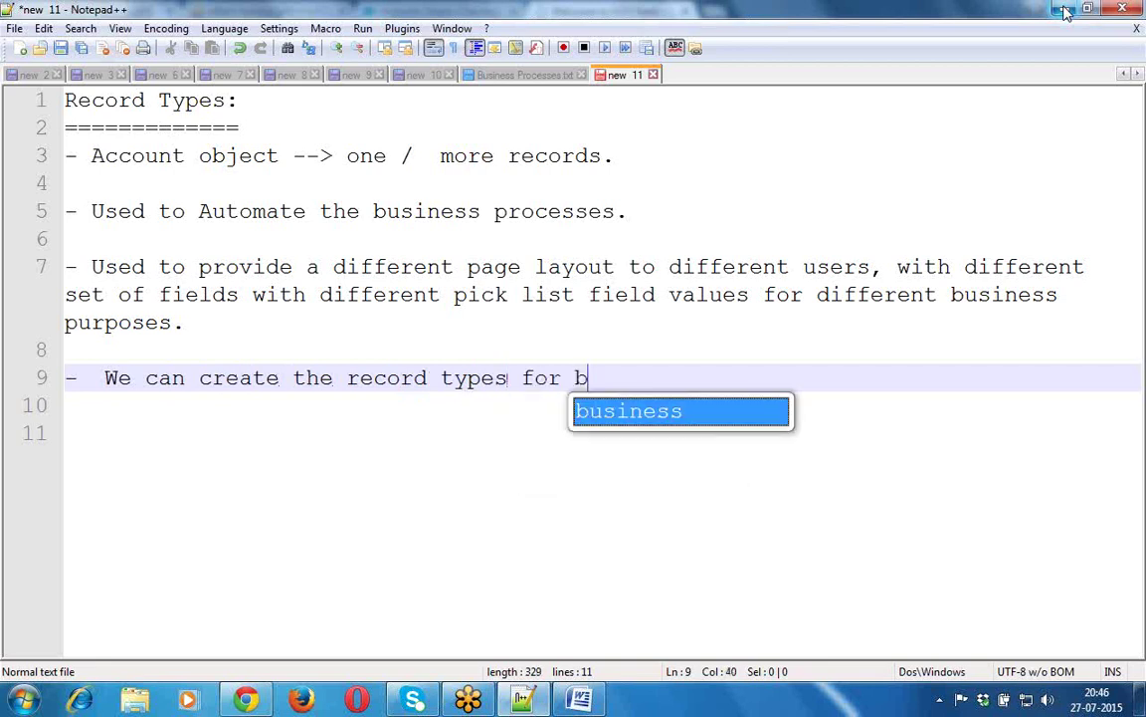
{"action": "type", "text": "oth stan"}
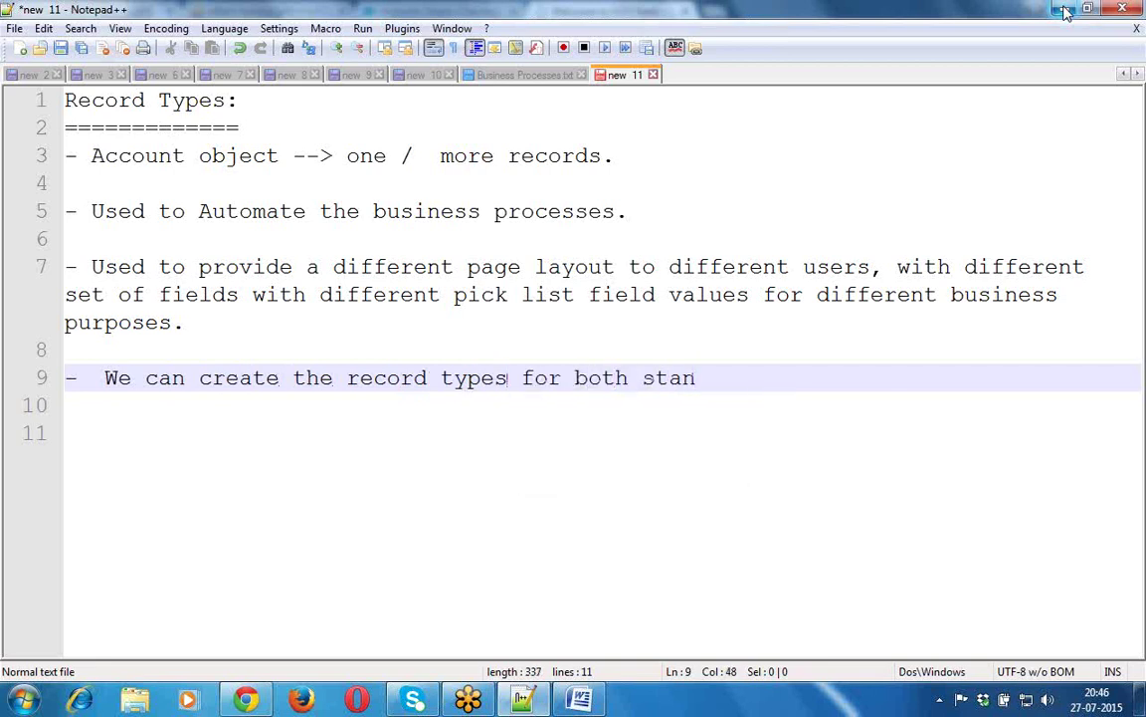
{"action": "type", "text": "dard and c"}
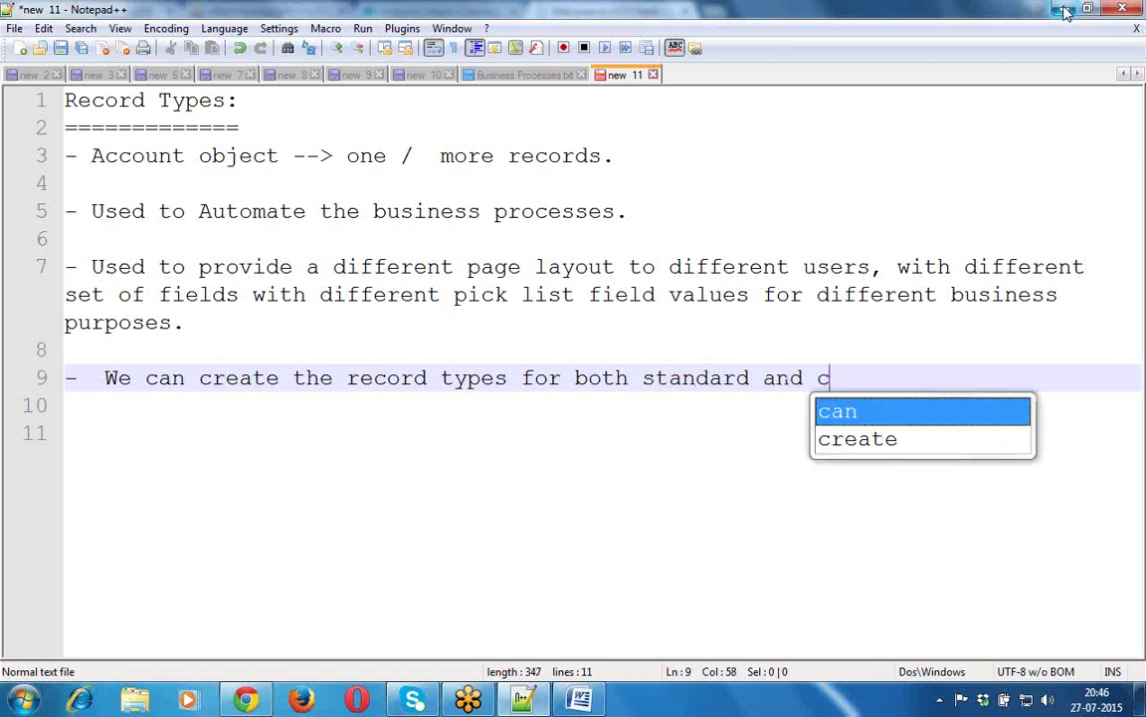
{"action": "type", "text": "ustom ob"}
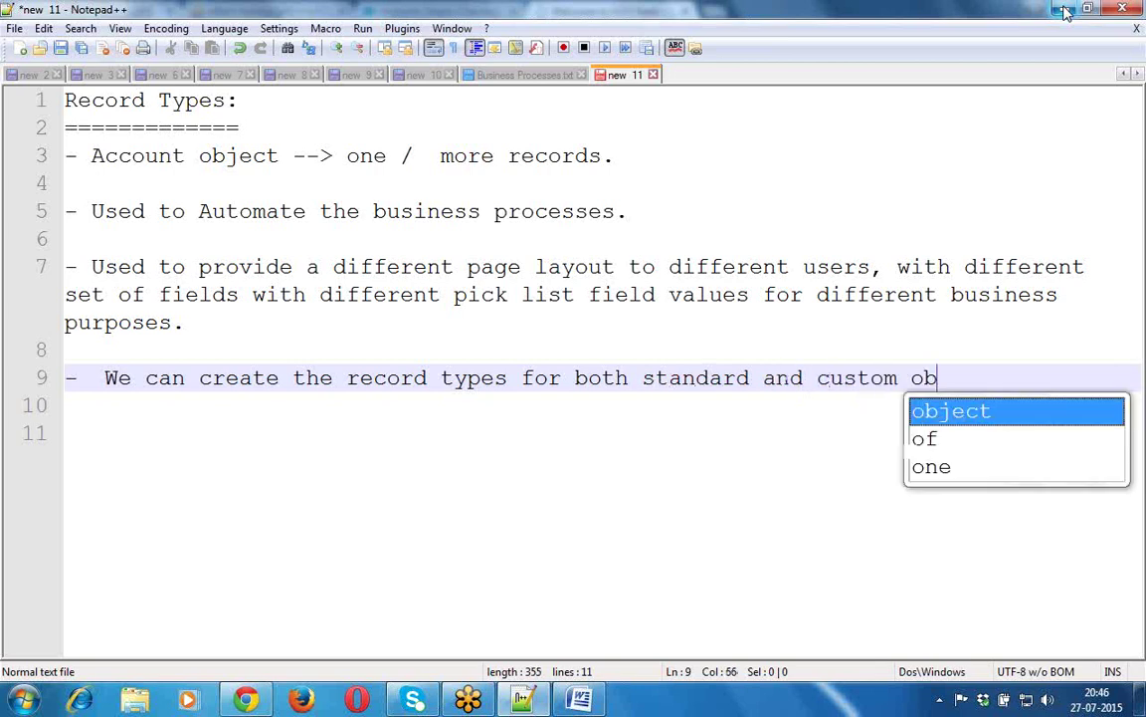
{"action": "type", "text": "jects."}
{"action": "key", "text": "Return"}
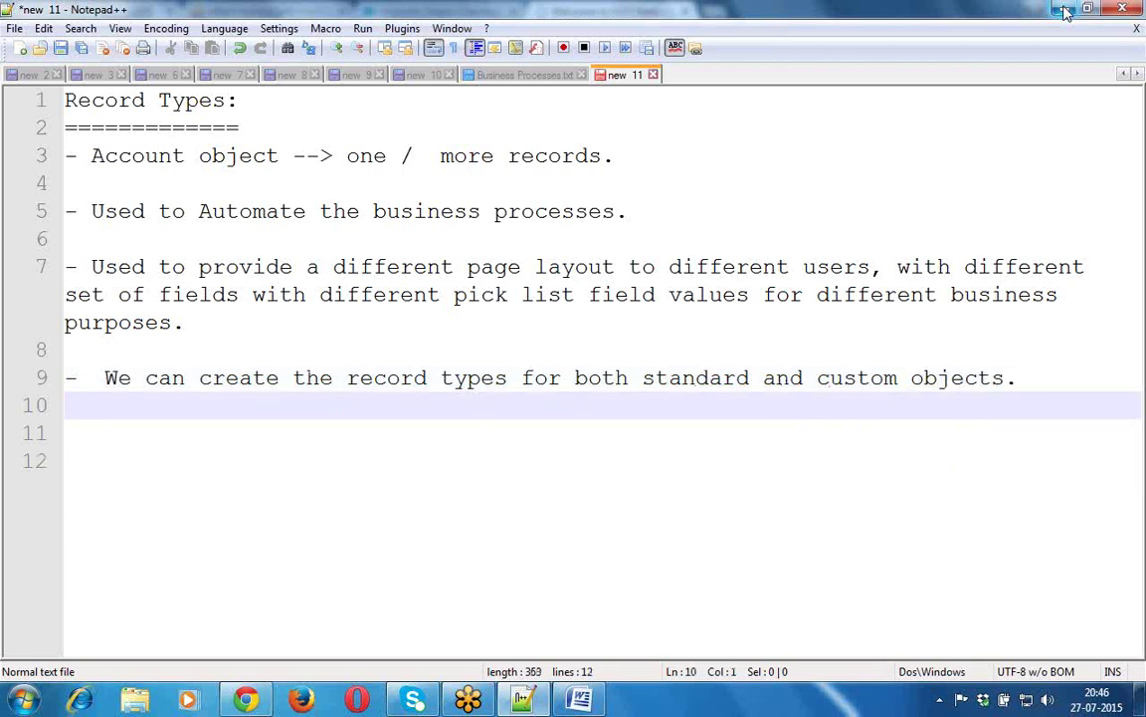
{"action": "key", "text": "Return"}
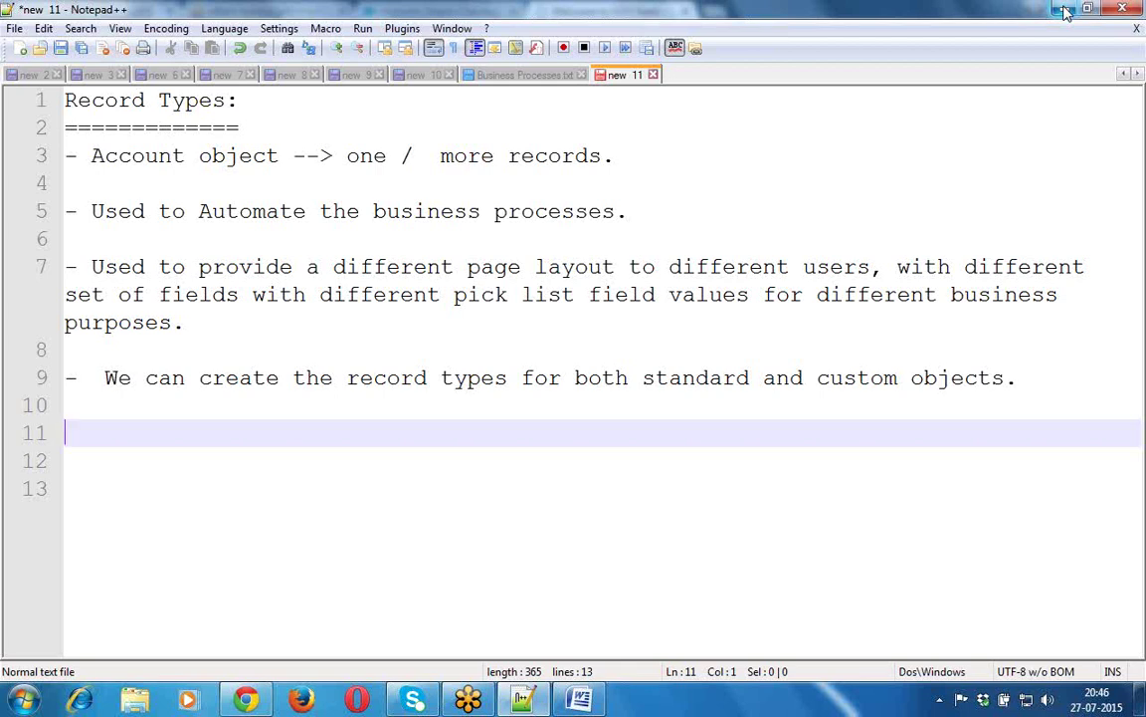
Begin a new note with "- Each" on line 11, and glance at the Record Types document in Word before returning to Notepad++
{"action": "type", "text": "- Eac"}
{"action": "left_click", "coordinate": [1065, 12]}
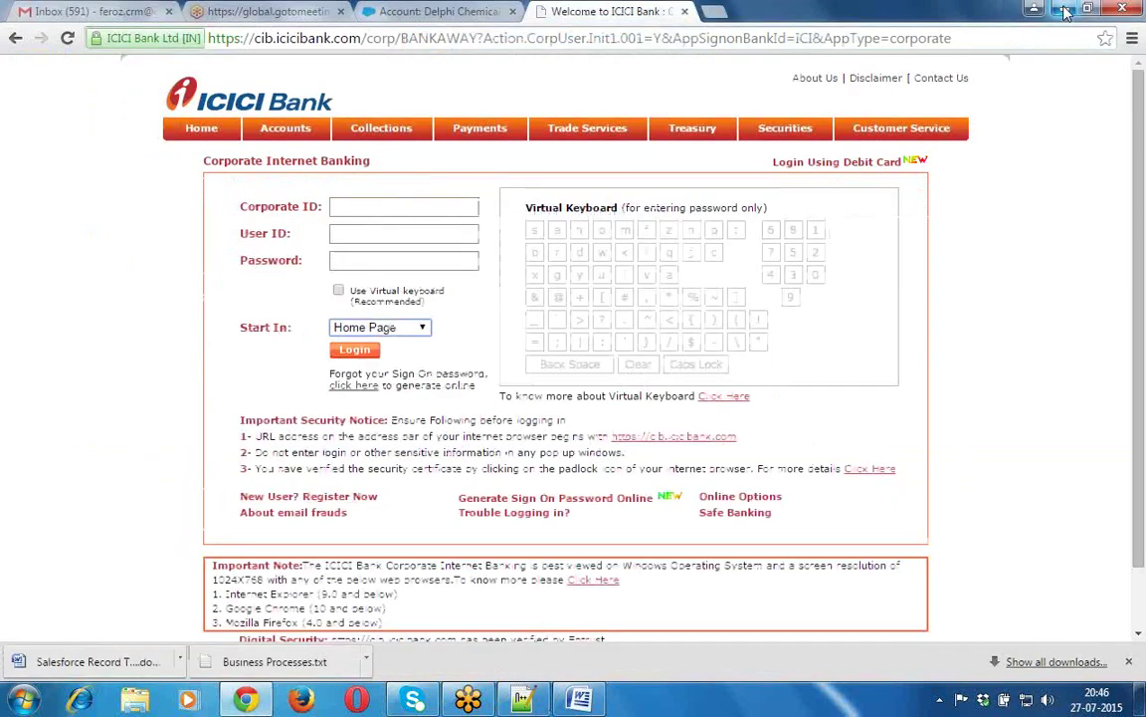
{"action": "left_click", "coordinate": [1065, 12]}
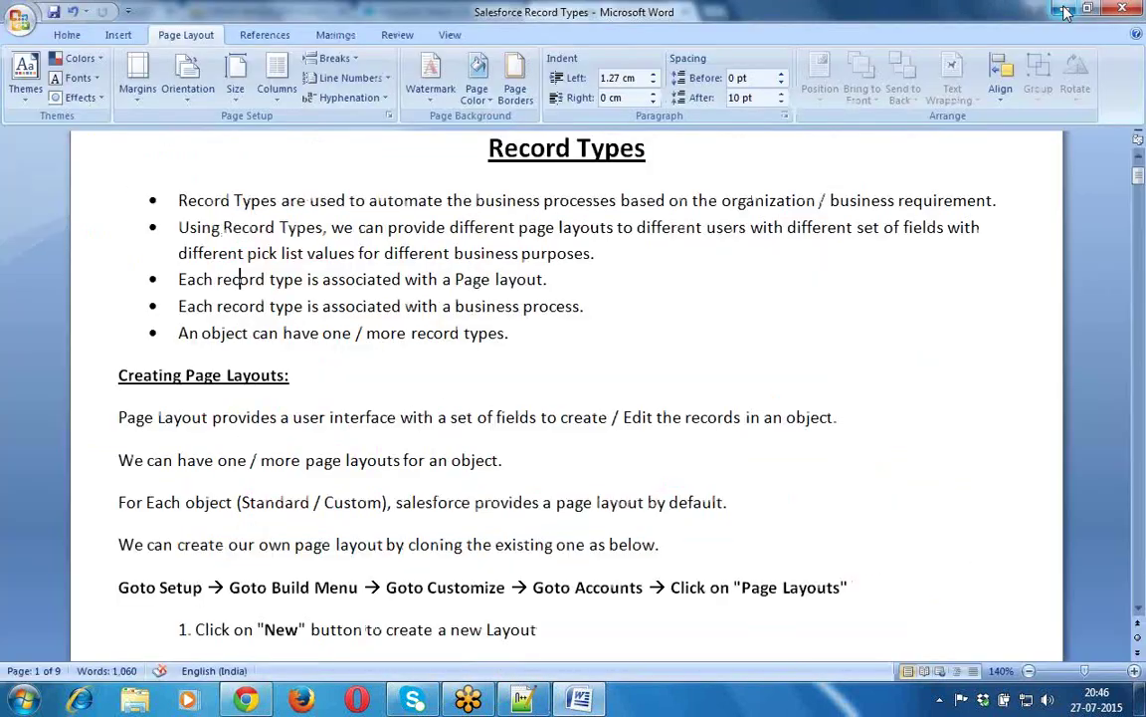
{"action": "left_click", "coordinate": [1065, 12]}
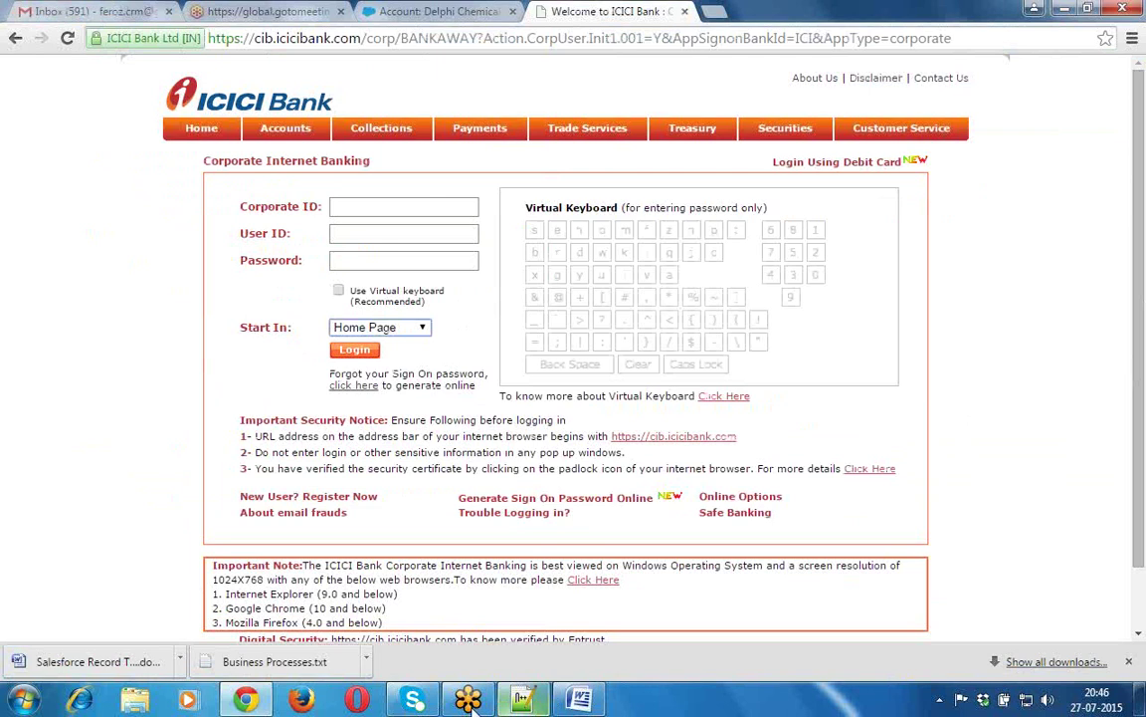
{"action": "left_click", "coordinate": [520, 694]}
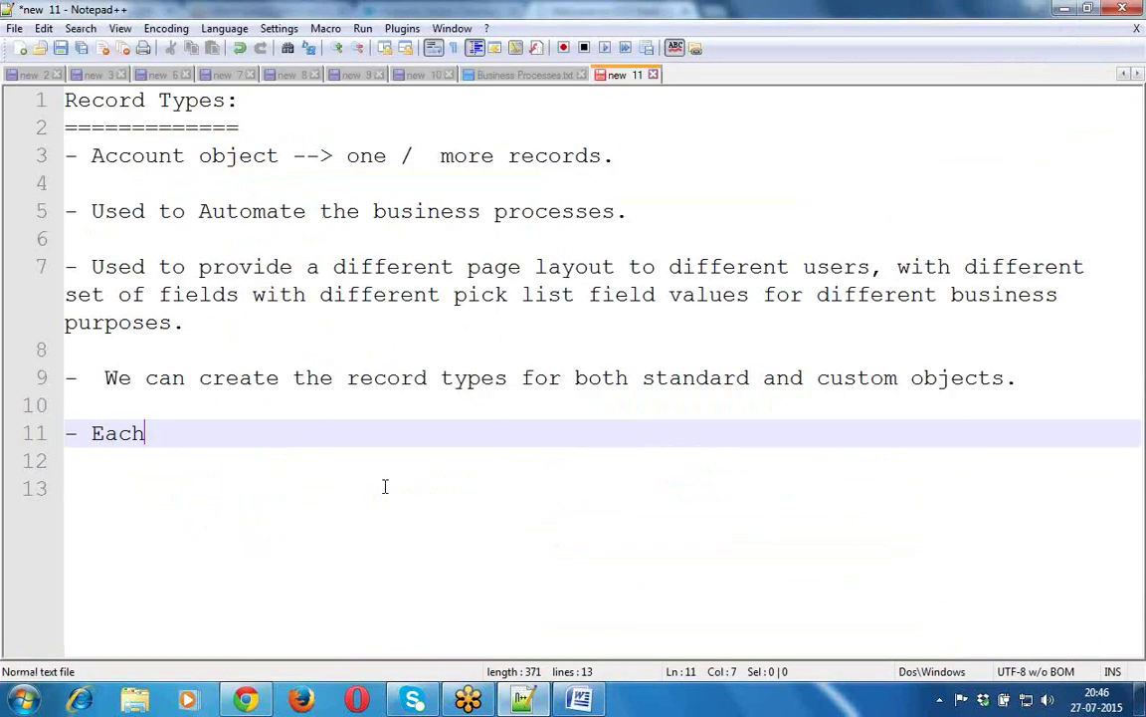
Complete the note on line 11 with "record type is associated with a business process." and leave a blank line below it
{"action": "type", "text": "recor"}
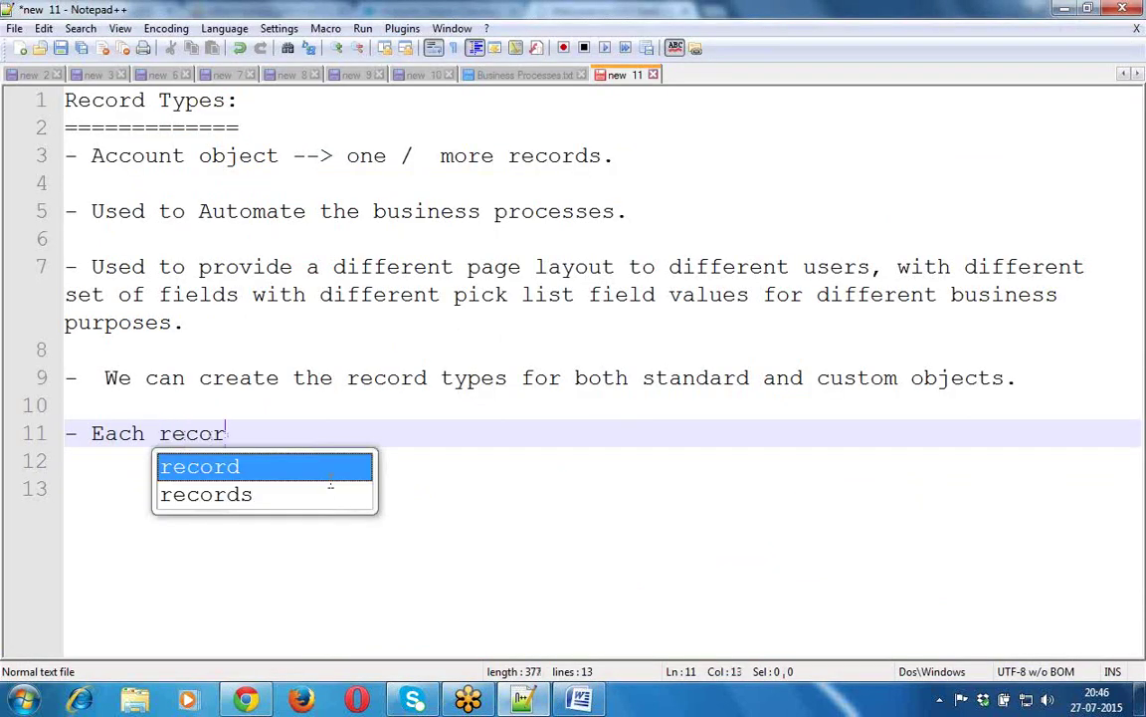
{"action": "type", "text": "d type i"}
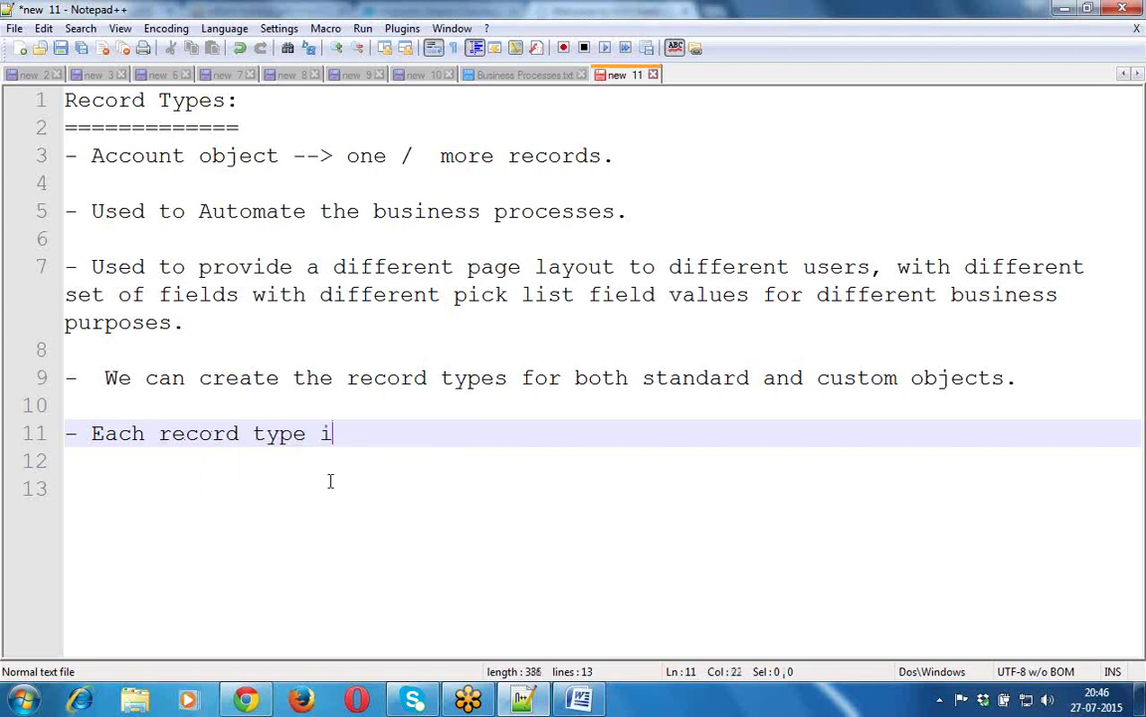
{"action": "type", "text": "s associa"}
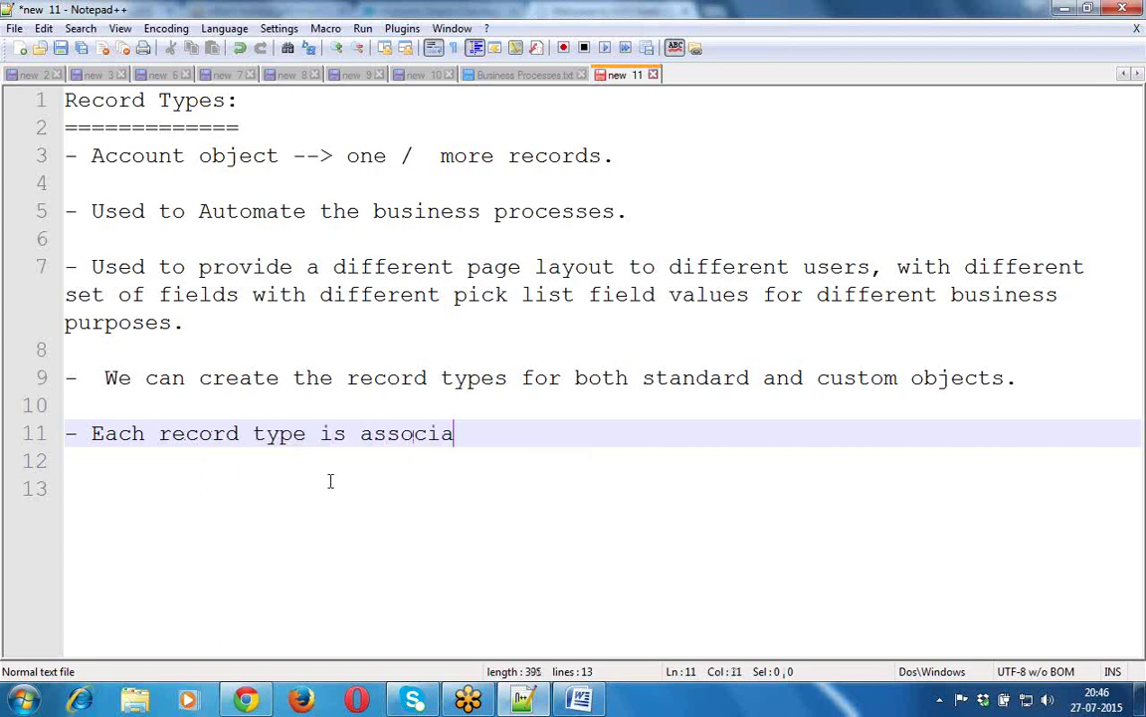
{"action": "type", "text": "ted with "}
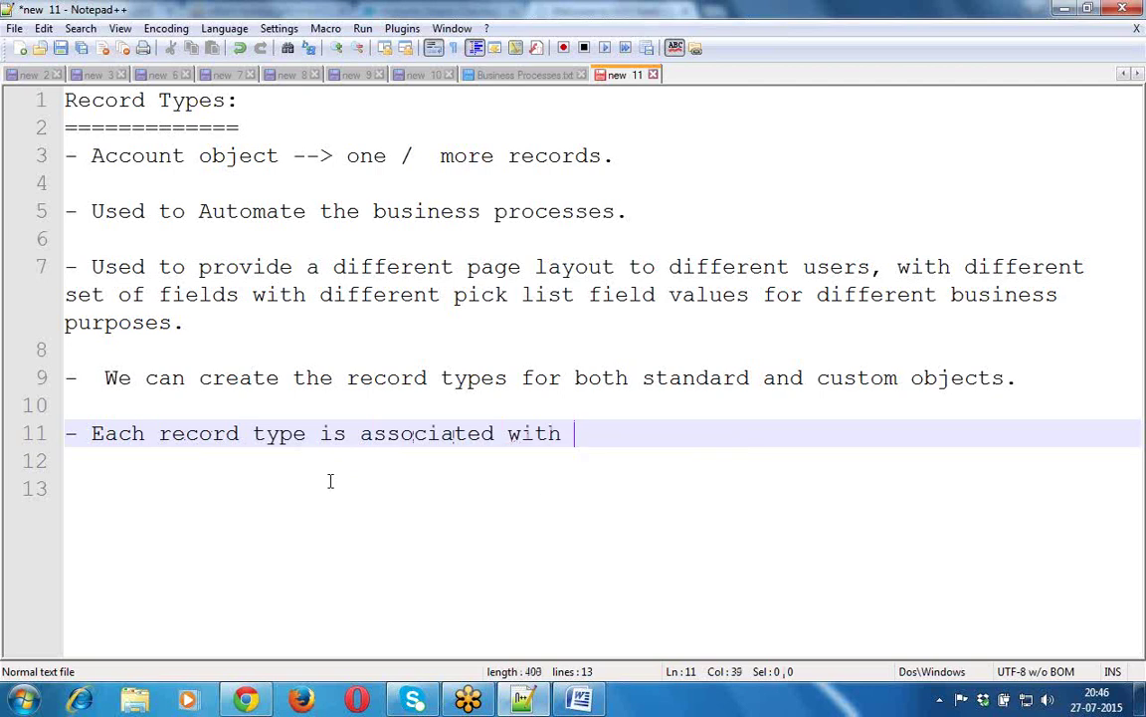
{"action": "type", "text": "a busin"}
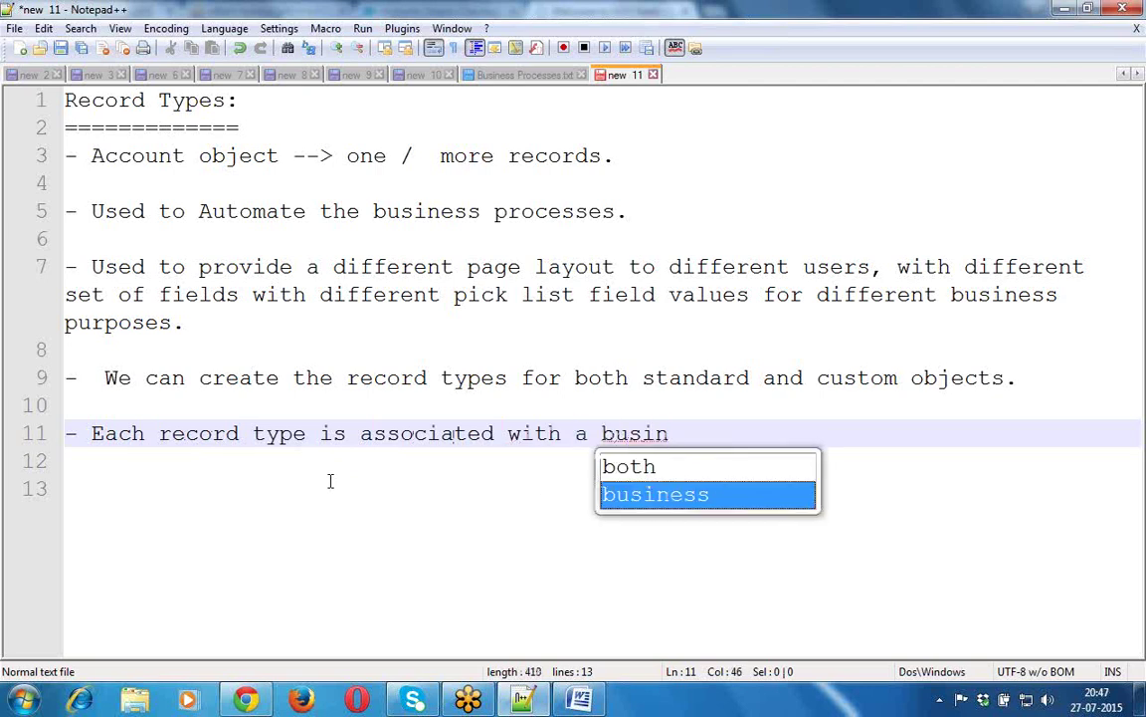
{"action": "type", "text": "ess  process."}
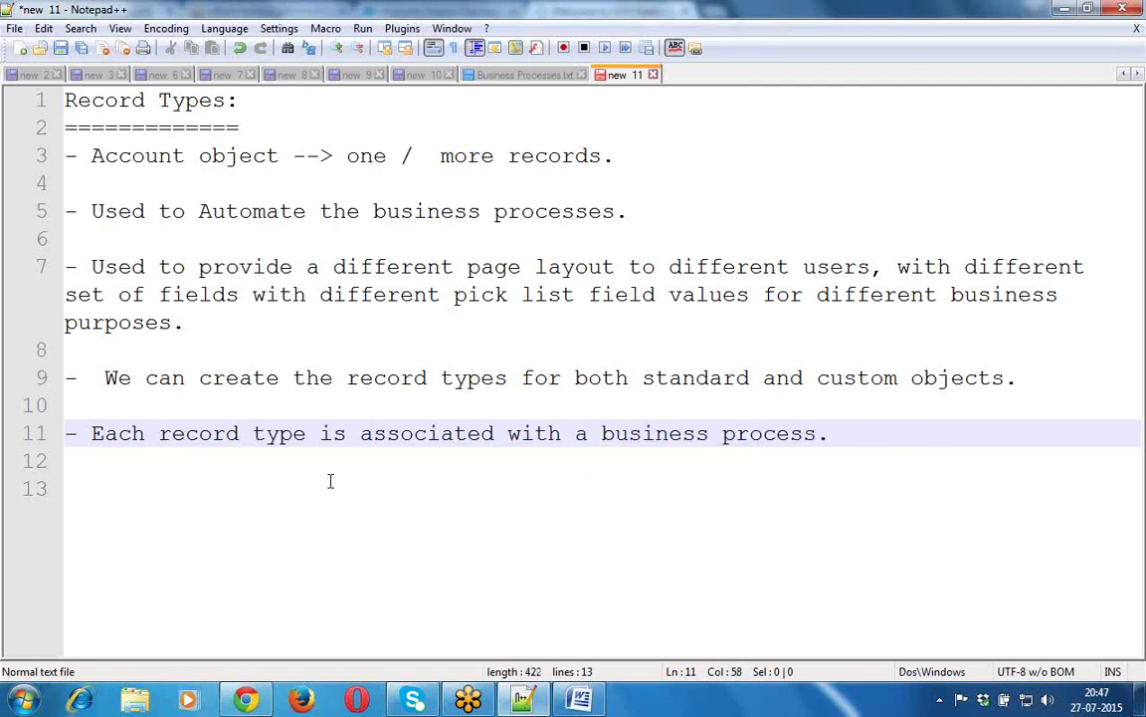
{"action": "key", "text": "Return"}
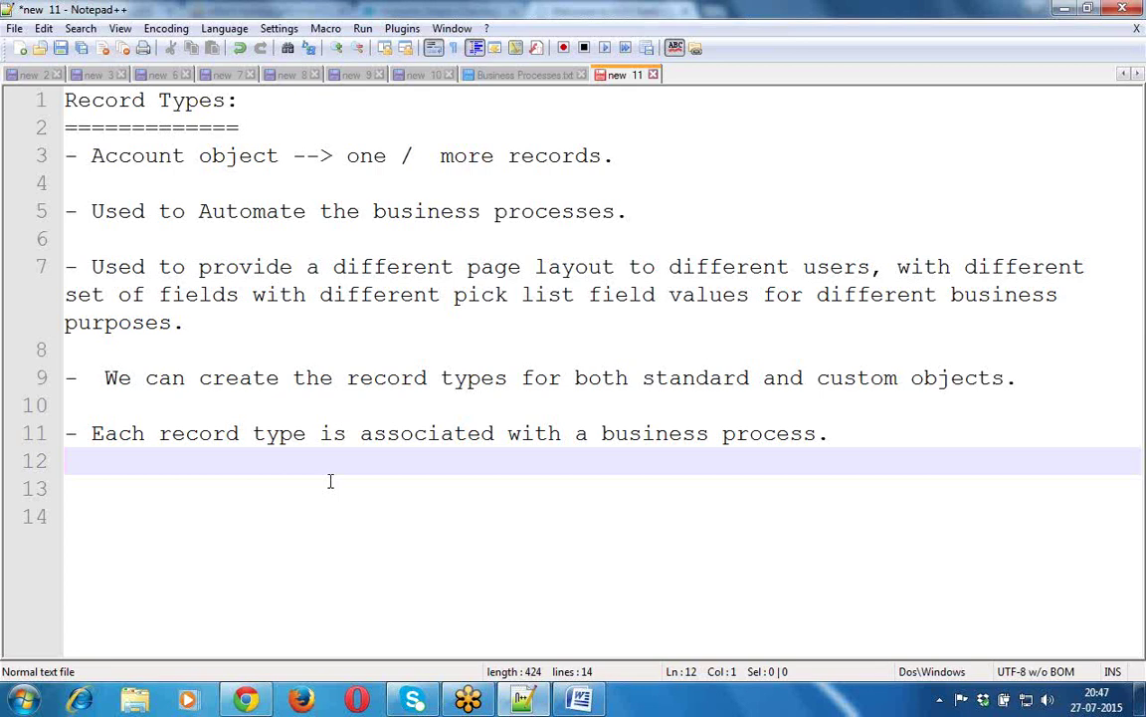
{"action": "key", "text": "Return"}
Add the explanation "i.e we can able to create different types of records in the same object." followed by a blank line
{"action": "type", "text": "i.e we can able to create dif"}
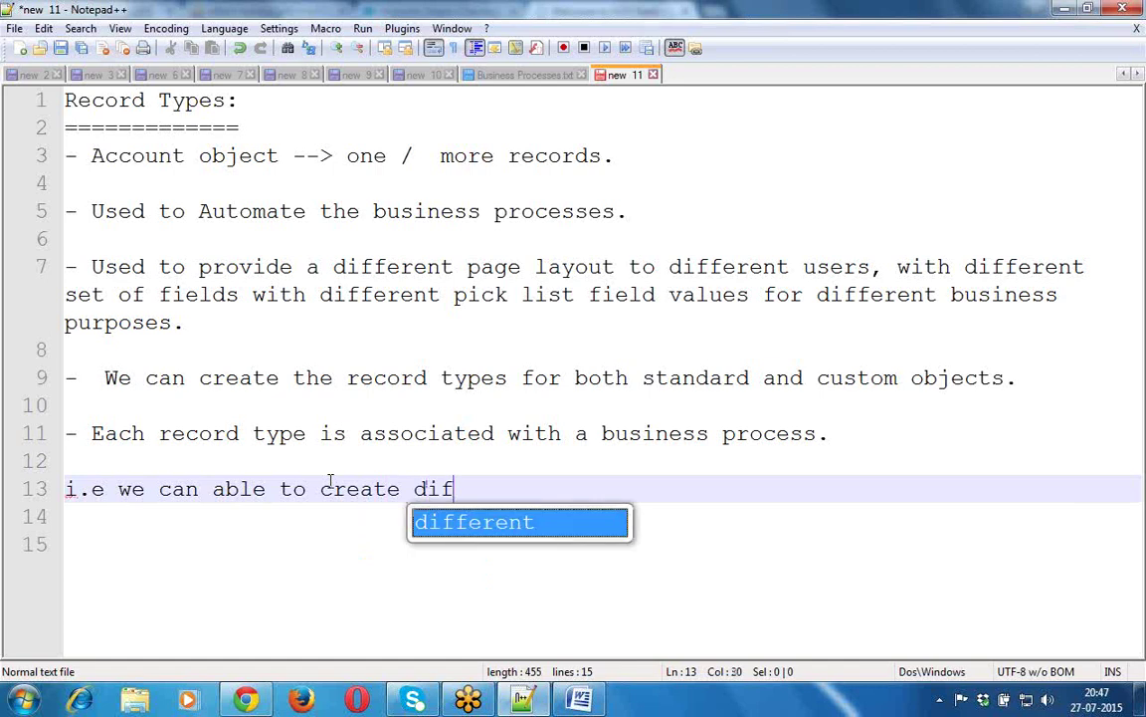
{"action": "key", "text": "Return"}
{"action": "type", "text": "types of reco"}
{"action": "key", "text": "Down"}
{"action": "key", "text": "Return"}
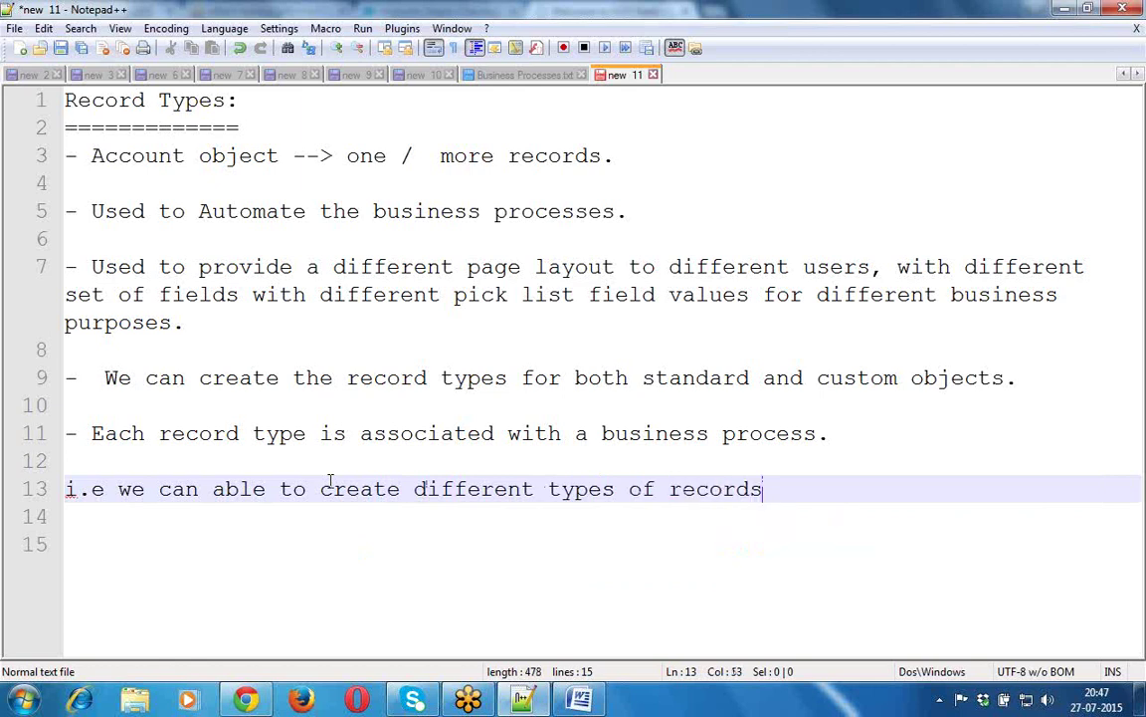
{"action": "type", "text": "i"}
{"action": "type", "text": "n the sa"}
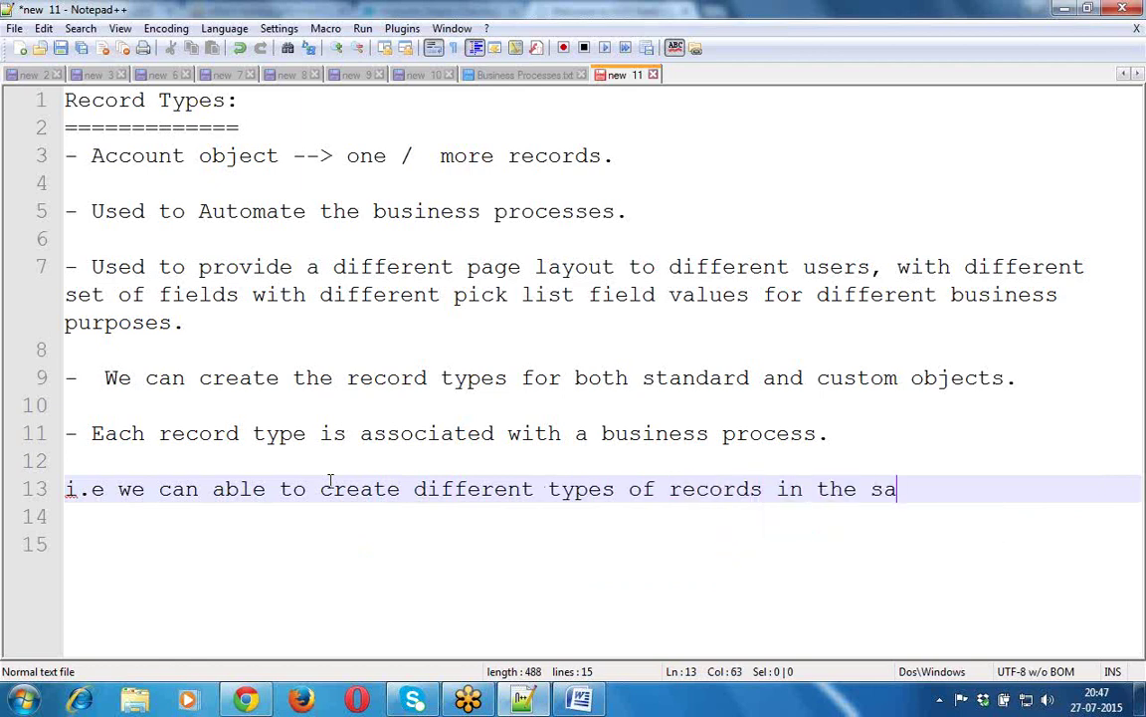
{"action": "type", "text": "me objec"}
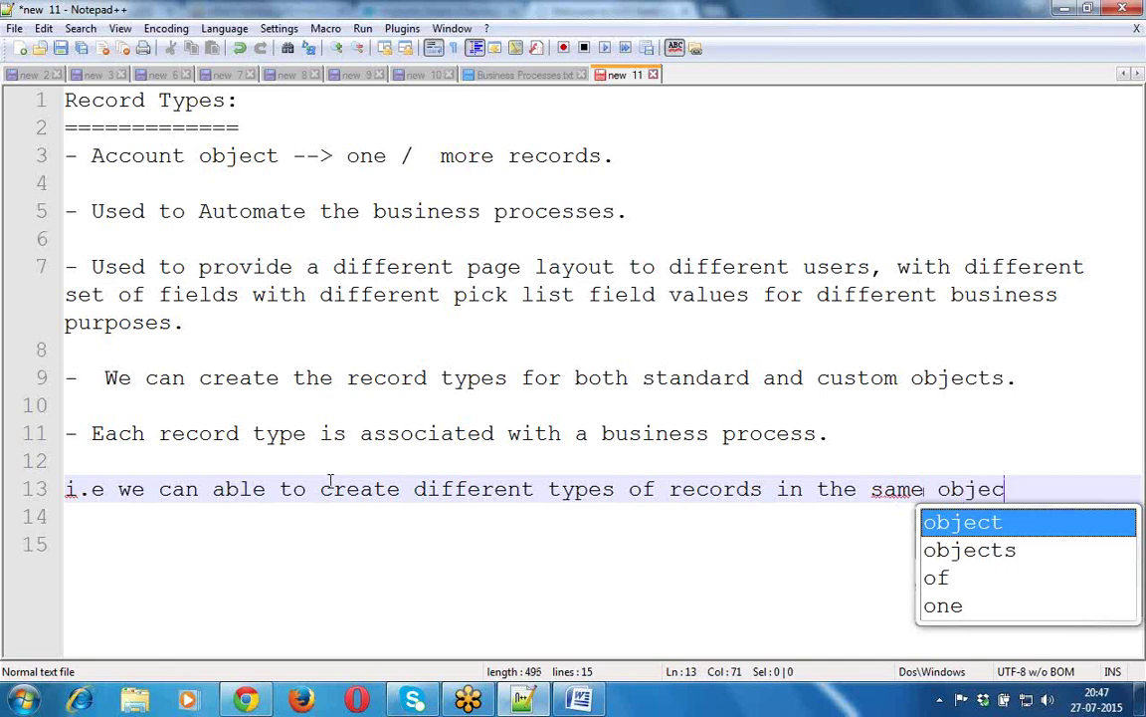
{"action": "key", "text": "Return"}
{"action": "type", "text": "."}
{"action": "key", "text": "Return"}
{"action": "key", "text": "Return"}
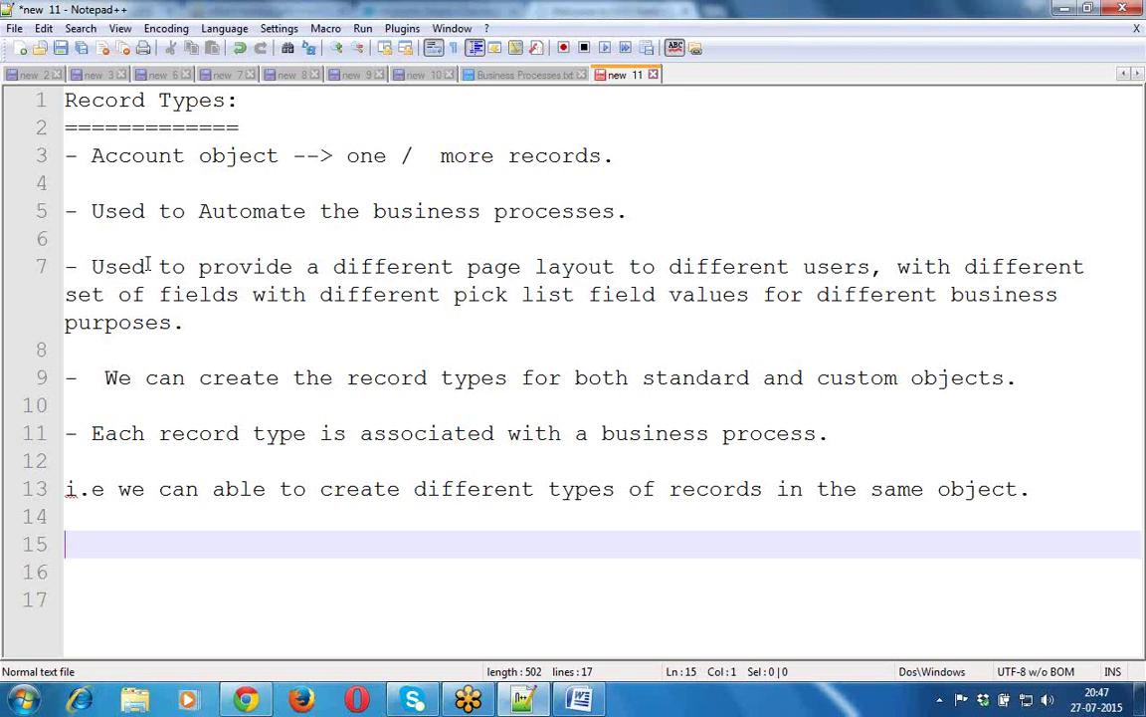
Change "page layout" to "page layouts" in the note on line 7 and highlight the word "different" while reviewing it
{"action": "left_click", "coordinate": [92, 265]}
{"action": "left_click", "coordinate": [194, 322], "text": "shift"}
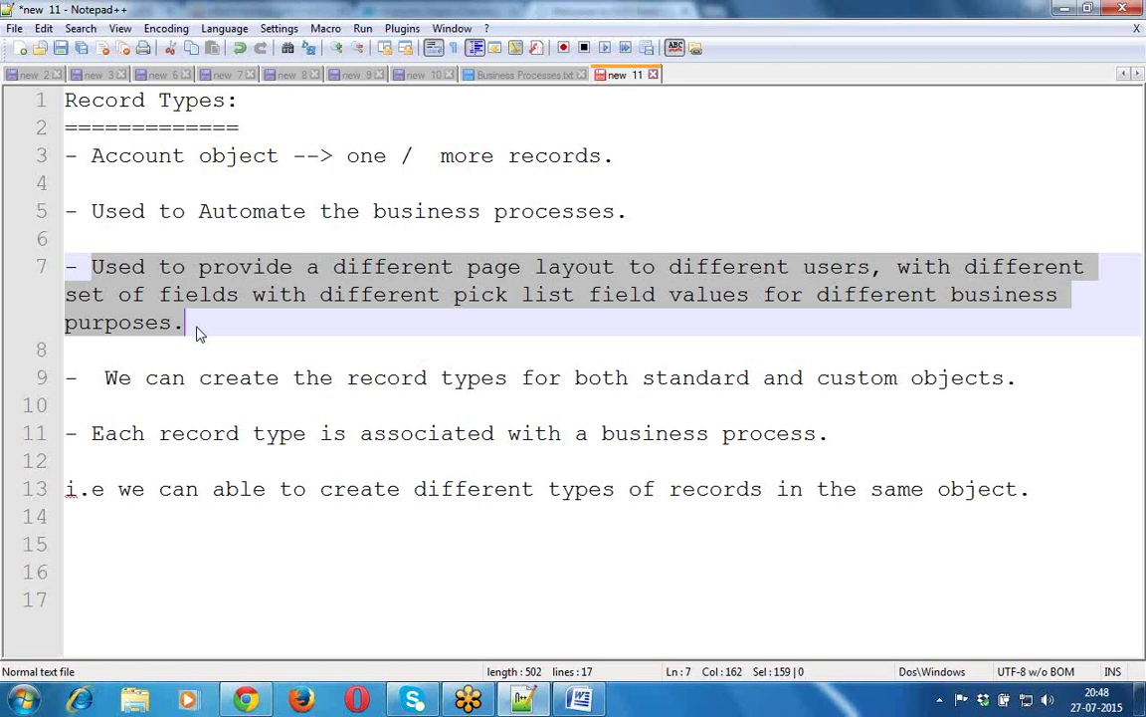
{"action": "left_click", "coordinate": [616, 266]}
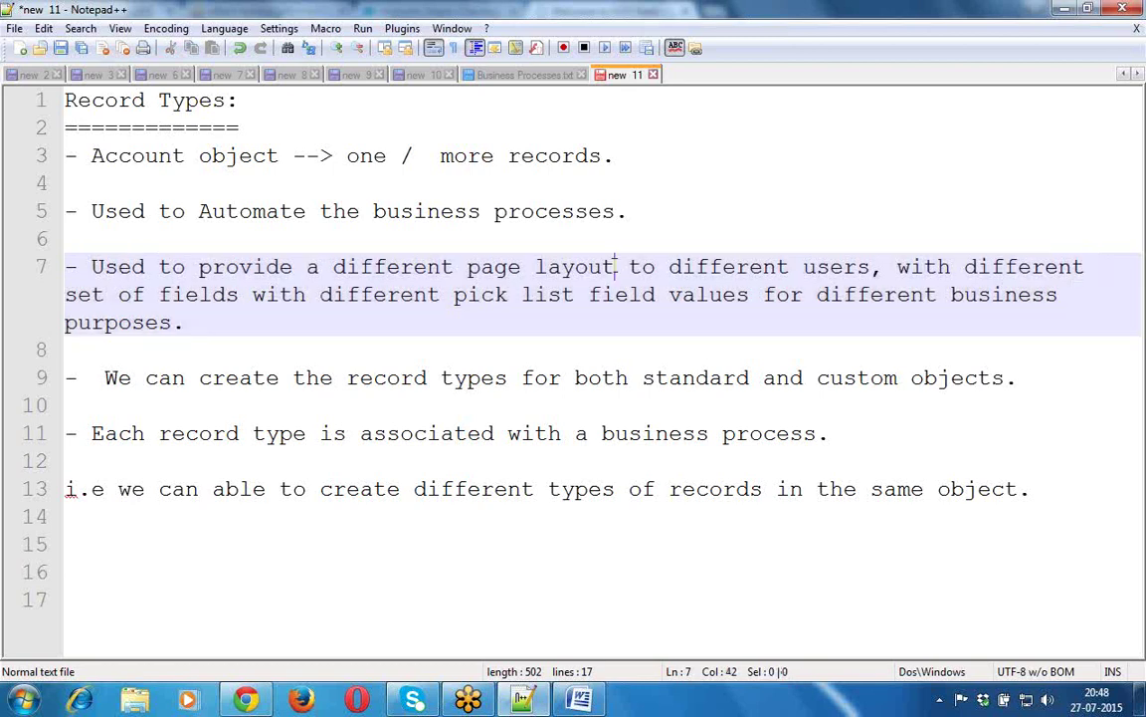
{"action": "type", "text": "s"}
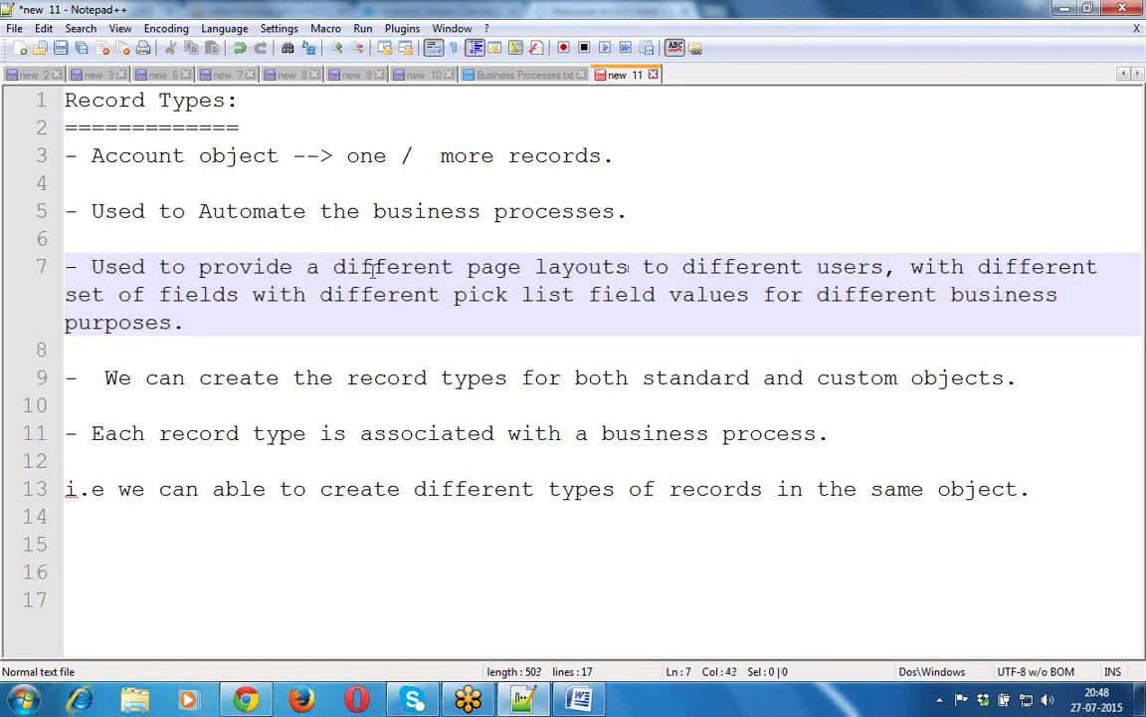
{"action": "double_click", "coordinate": [338, 275]}
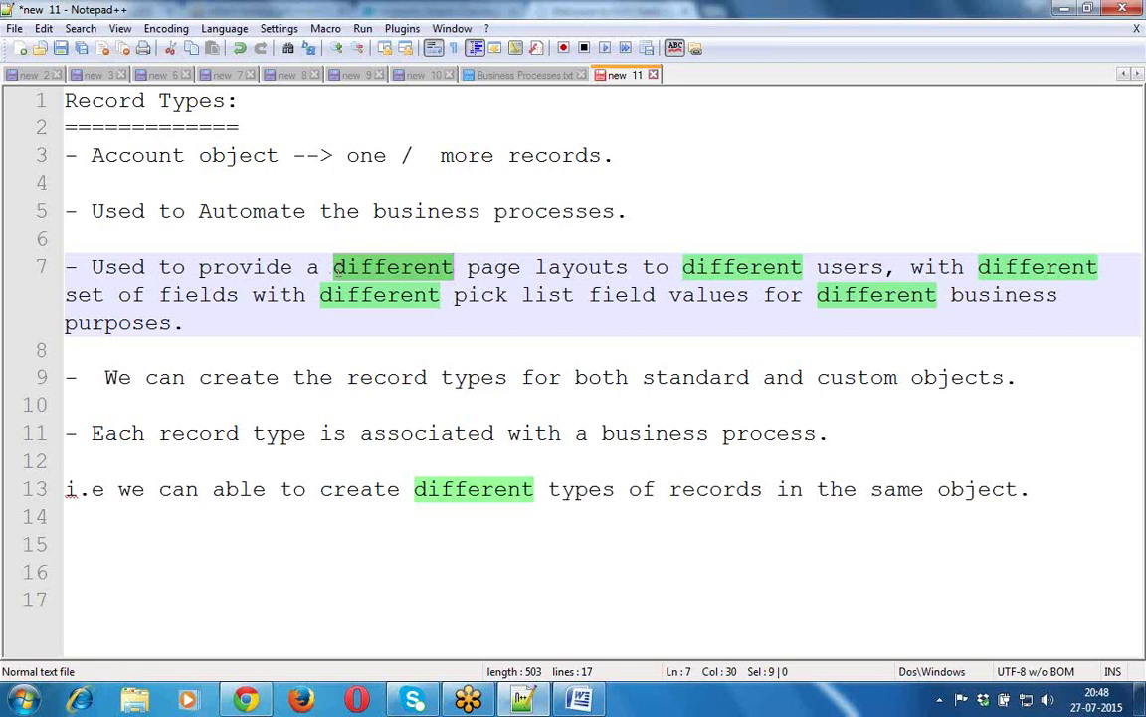
{"action": "left_click", "coordinate": [481, 295]}
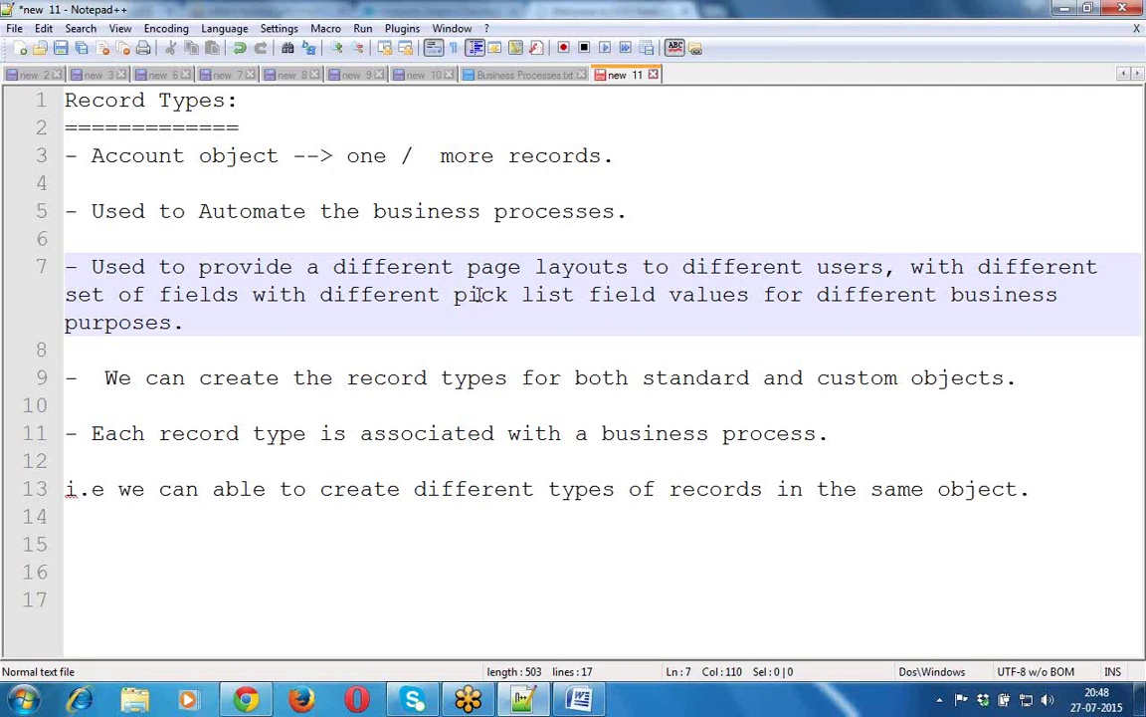
Switch to Chrome, close the ICICI Bank corporate login page, and return to the notes in Notepad++
{"action": "left_click", "coordinate": [246, 700]}
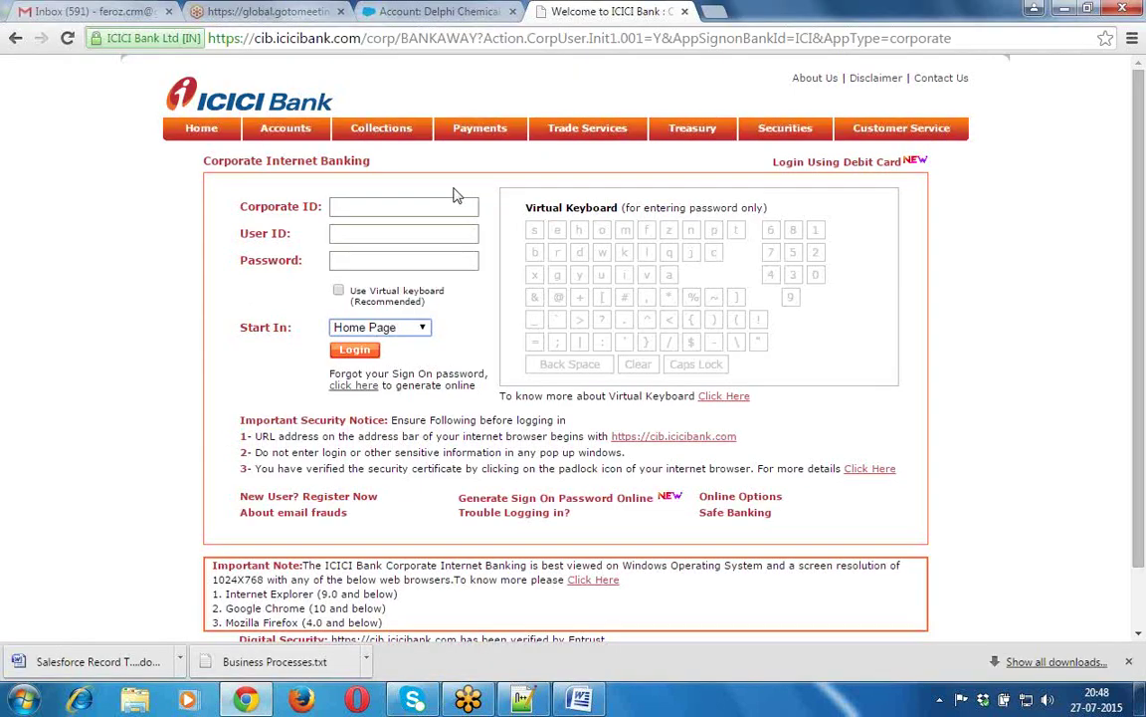
{"action": "right_click", "coordinate": [587, 10]}
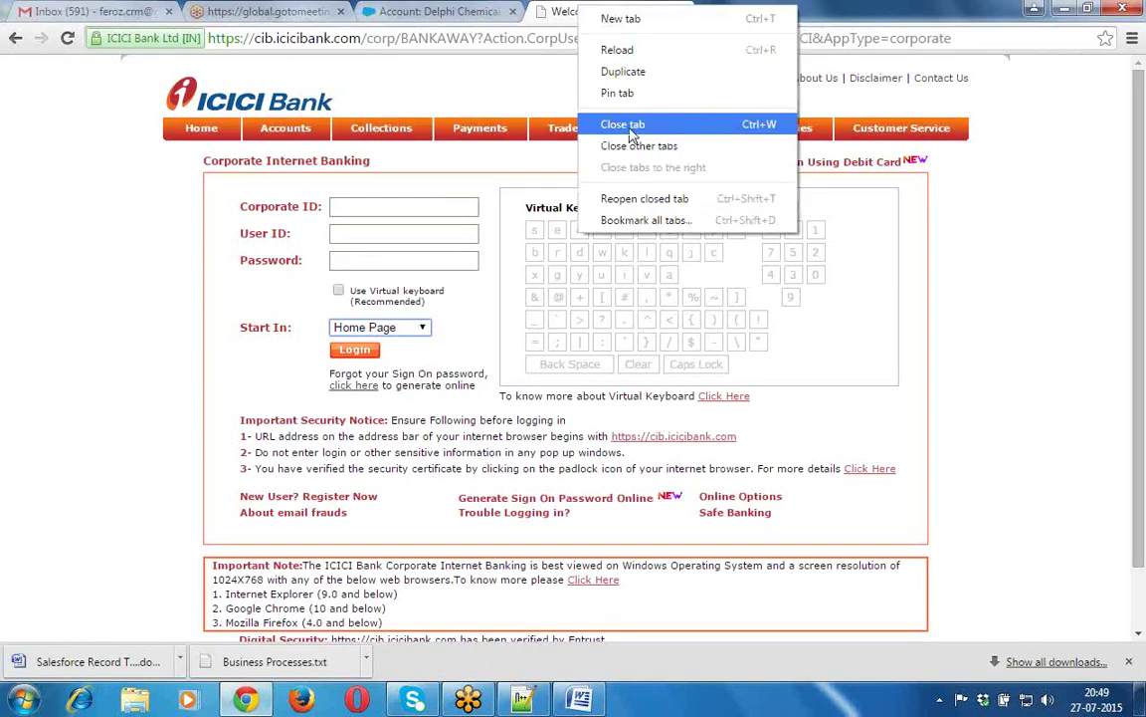
{"action": "left_click", "coordinate": [623, 124]}
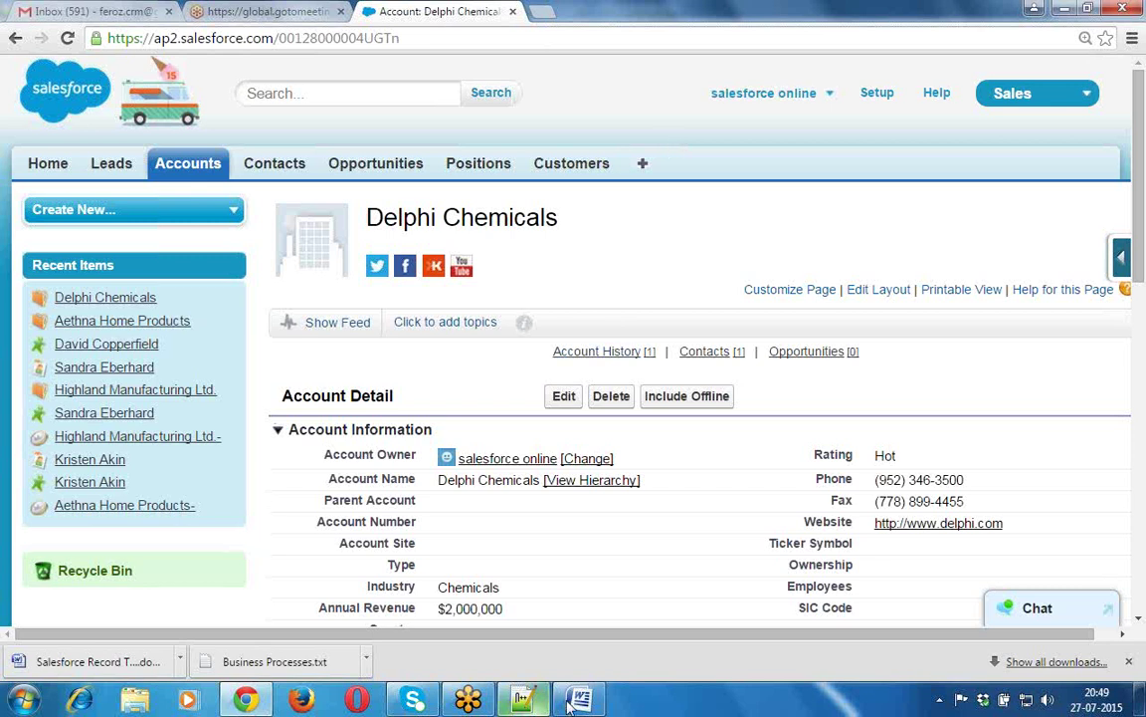
{"action": "left_click", "coordinate": [525, 700]}
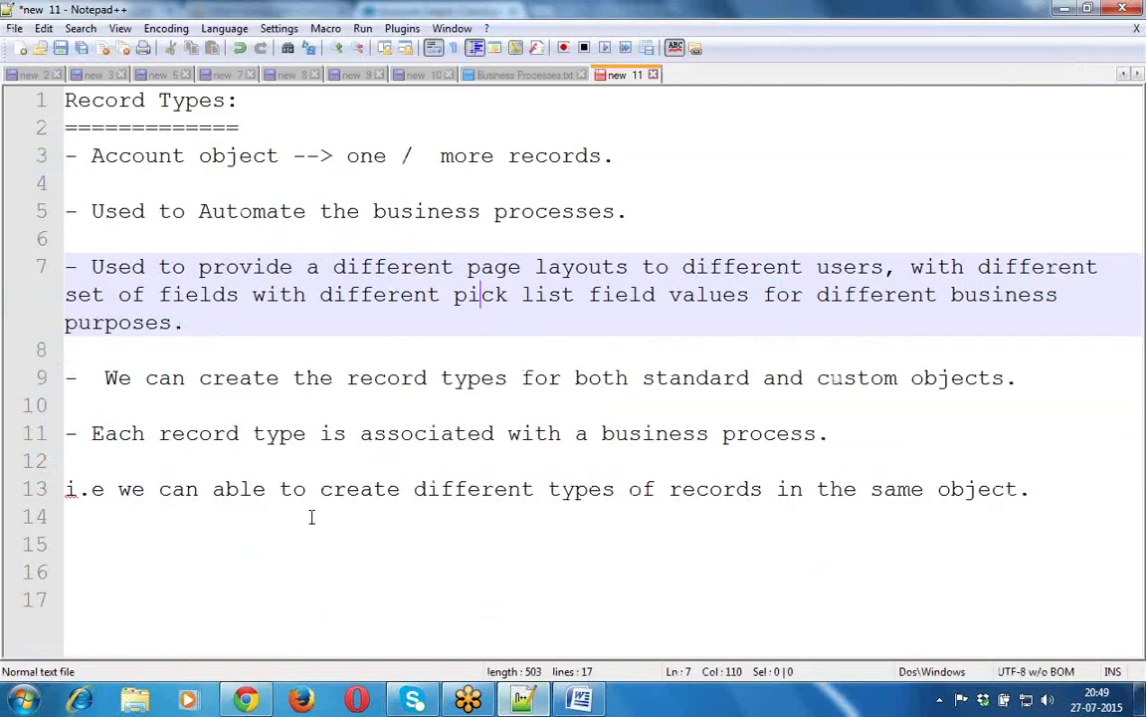
Begin a new note on line 16 with "- For each object, salesforce provides a page lay"
{"action": "left_click", "coordinate": [187, 567]}
{"action": "type", "text": "- "}
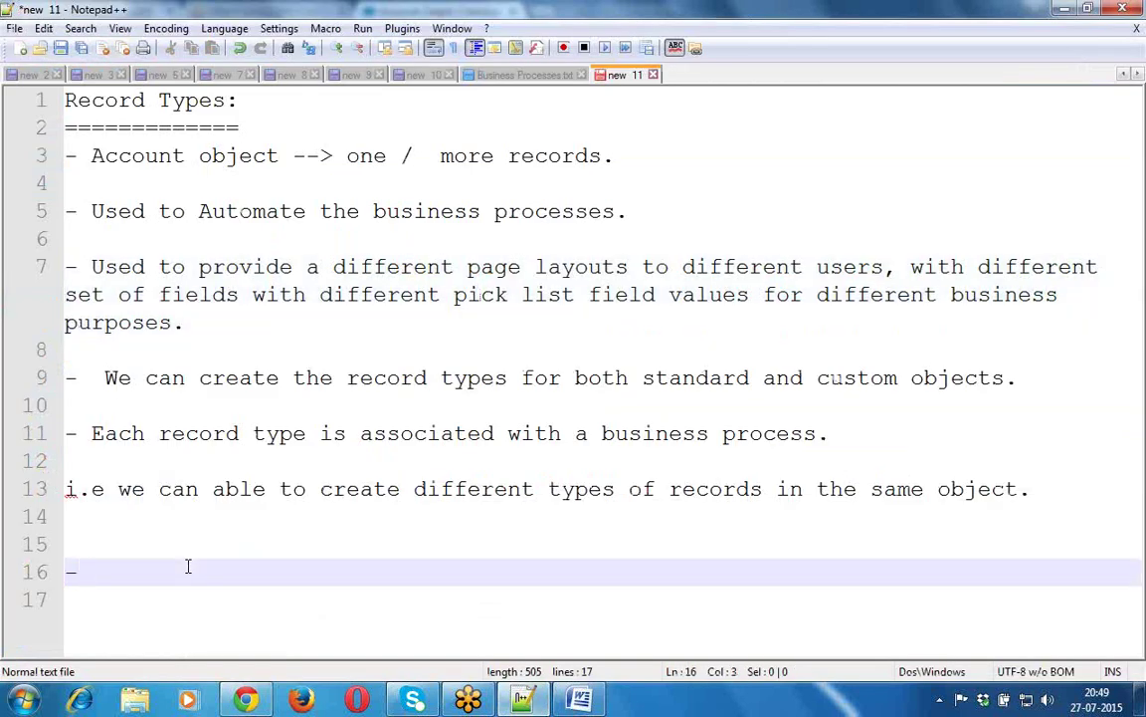
{"action": "type", "text": "For each "}
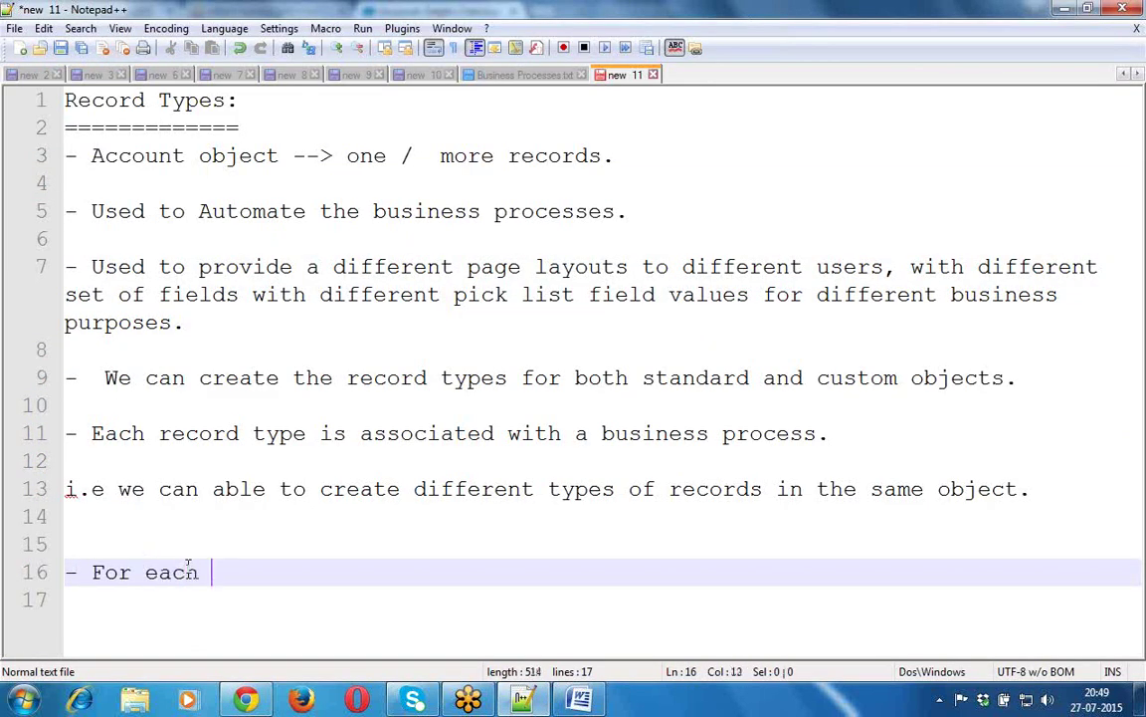
{"action": "type", "text": "object"}
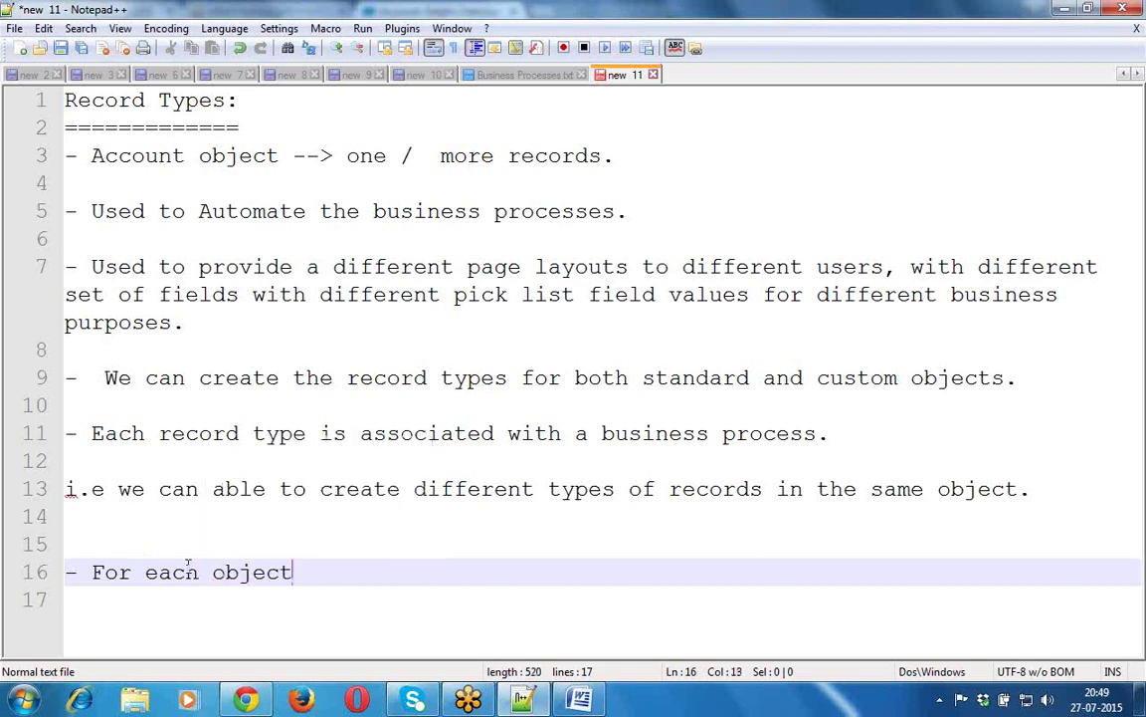
{"action": "type", "text": ", salesfor"}
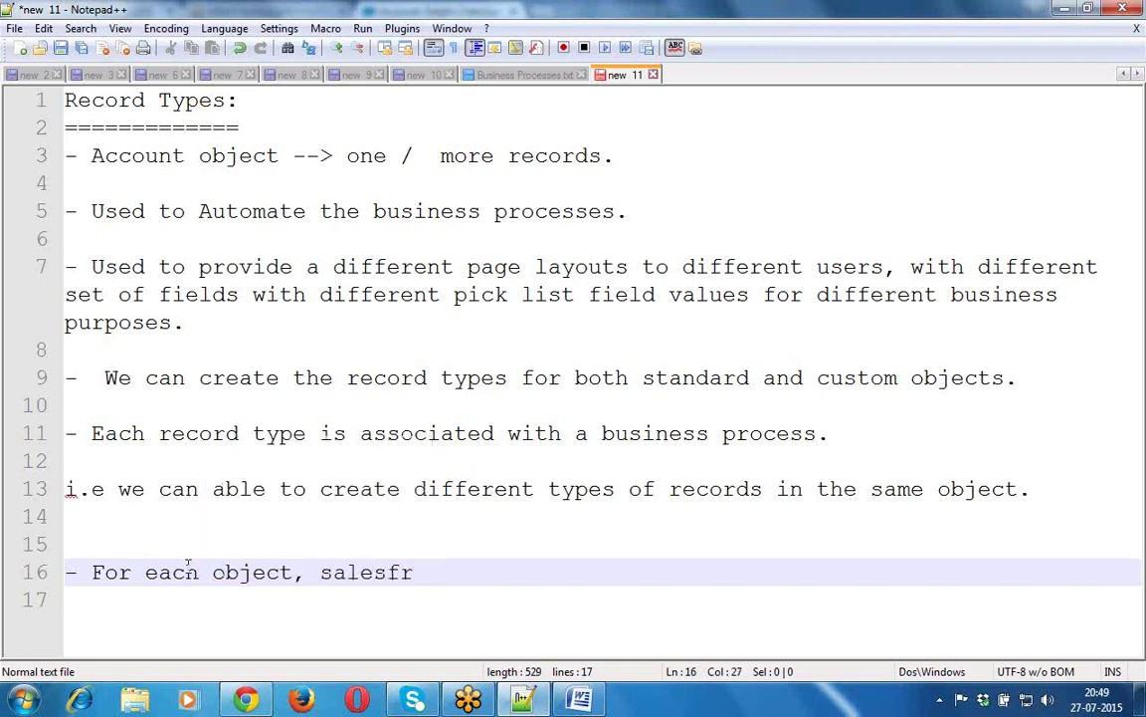
{"action": "type", "text": "ce provi"}
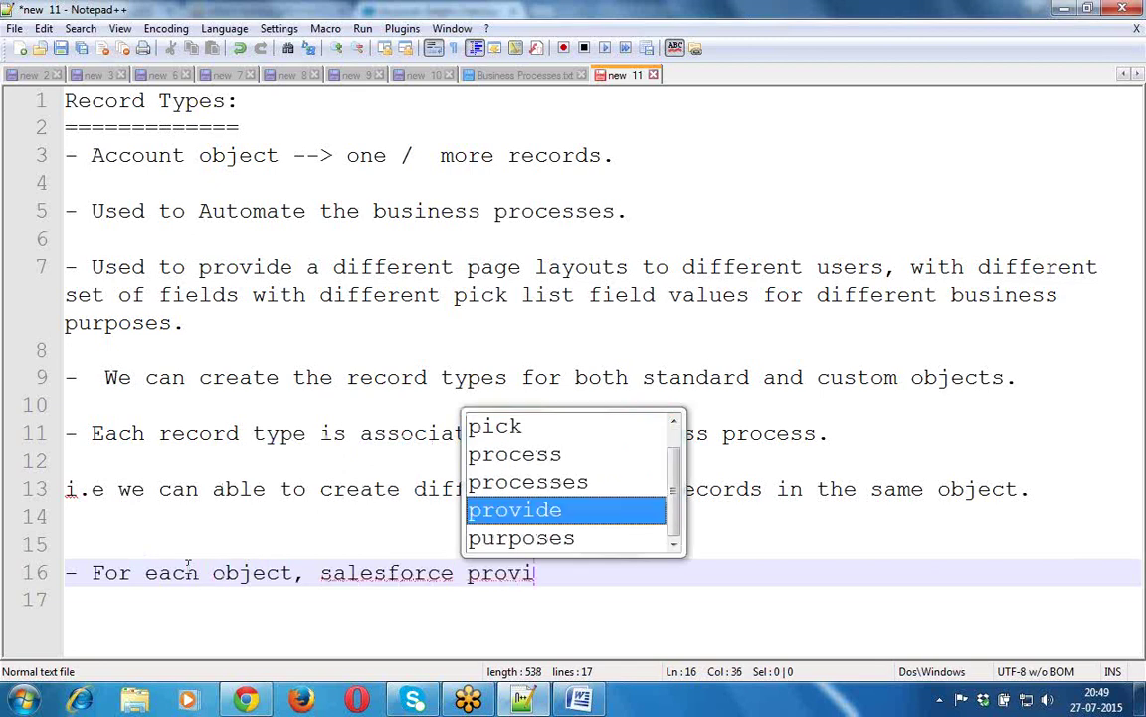
{"action": "key", "text": "Return"}
{"action": "type", "text": "s a pag"}
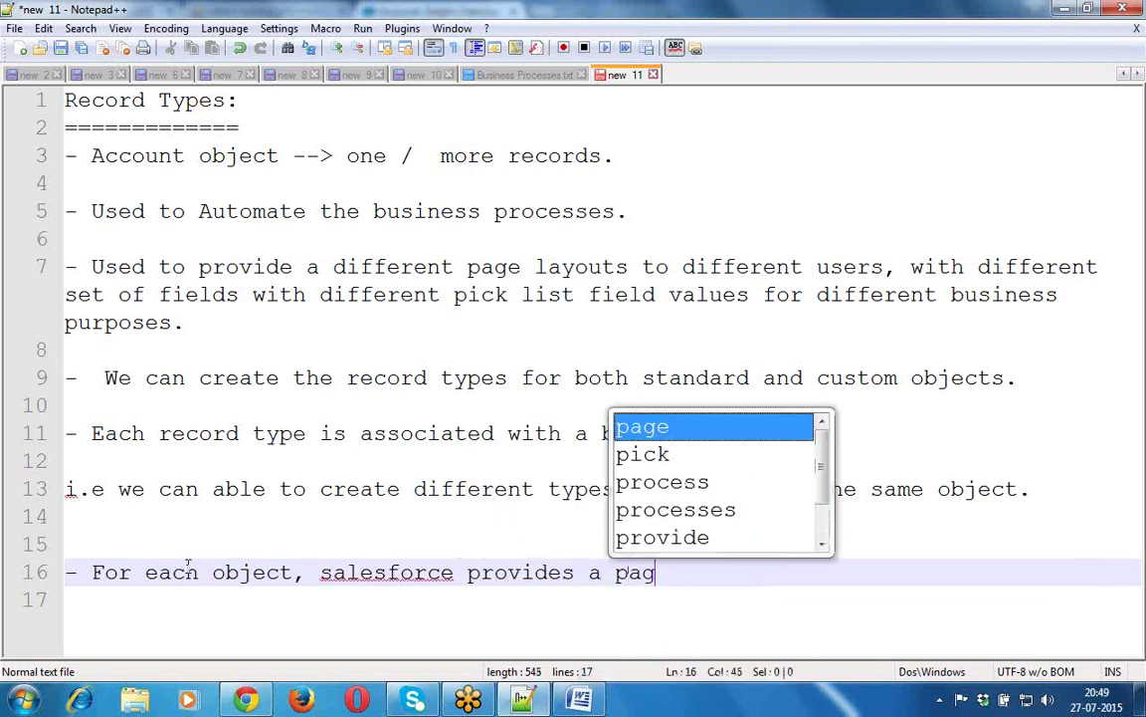
{"action": "type", "text": "e lay"}
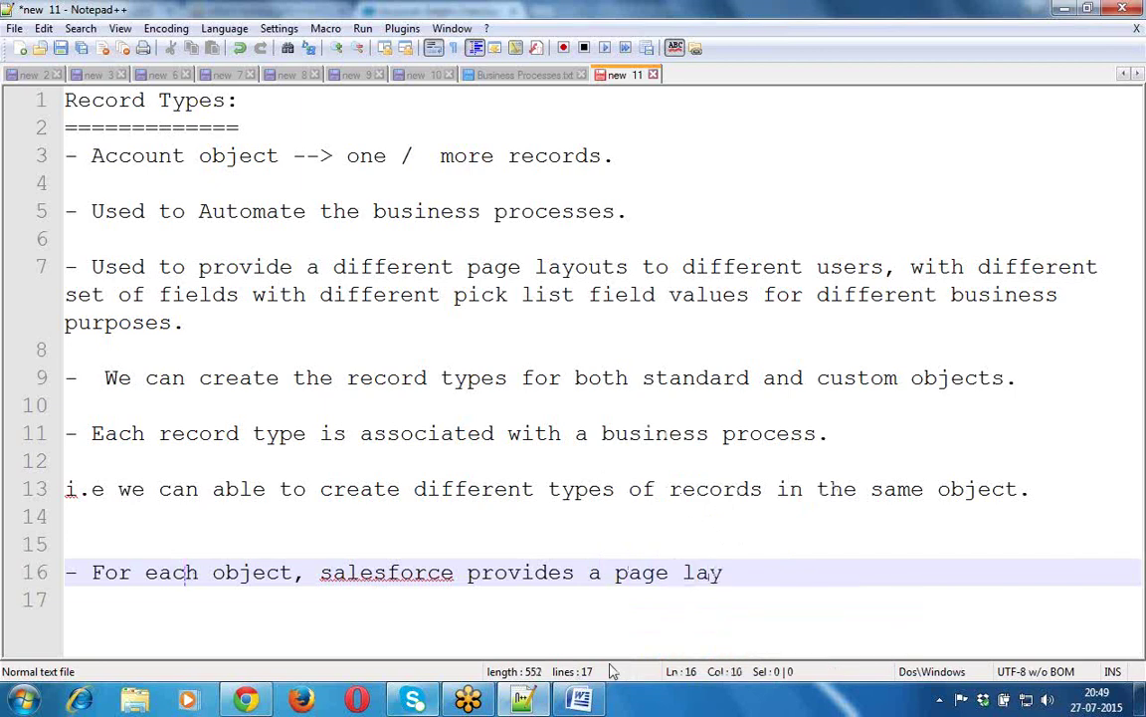
Complete the note on line 16 so that it ends with "page layout by default." and start a new line below it
{"action": "left_click", "coordinate": [748, 572]}
{"action": "type", "text": "ou by det"}
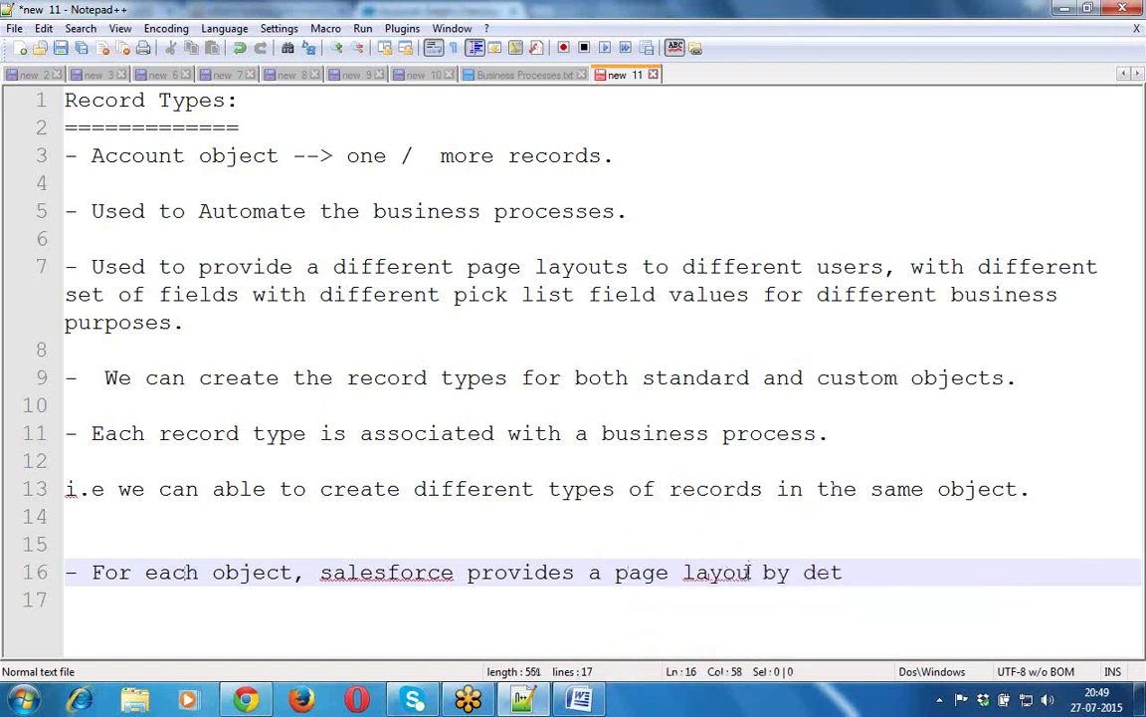
{"action": "key", "text": "BackSpace"}
{"action": "type", "text": "faultt"}
{"action": "key", "text": "BackSpace"}
{"action": "type", "text": "."}
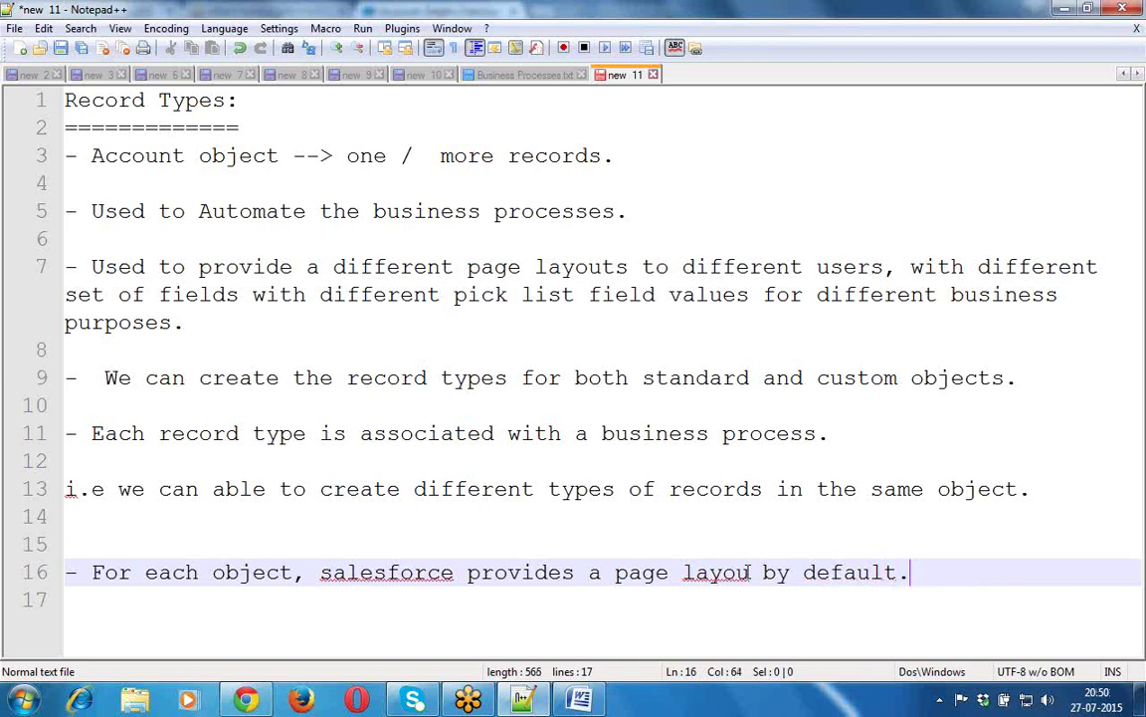
{"action": "key", "text": "Left"}
{"action": "key", "text": "Left"}
{"action": "key", "text": "Left"}
{"action": "left_click", "coordinate": [748, 571]}
{"action": "type", "text": "t"}
{"action": "key", "text": "End"}
{"action": "key", "text": "Return"}
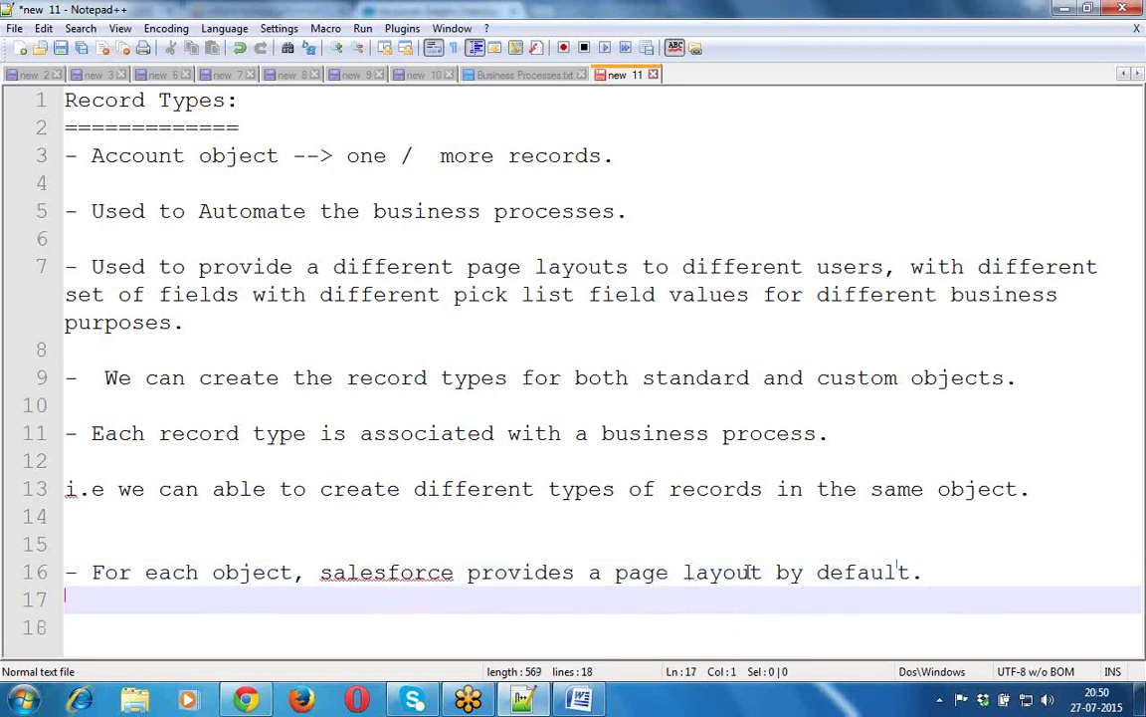
Begin a new note on line 17 with "- We can also create ou"
{"action": "type", "text": "- W"}
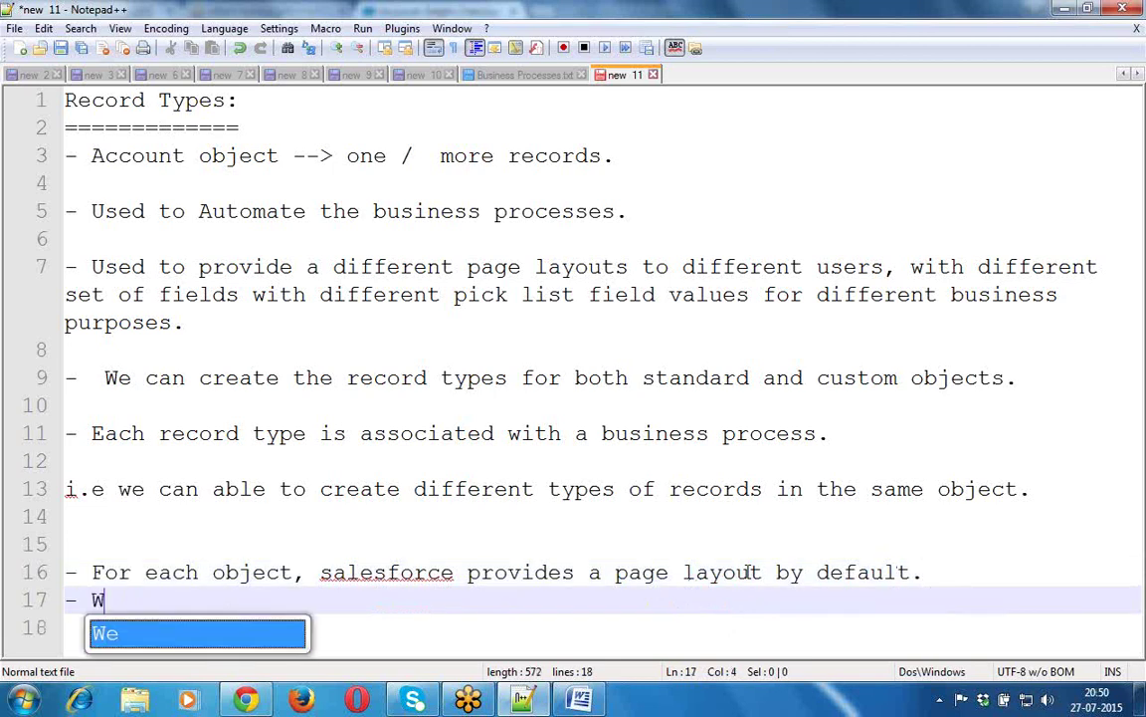
{"action": "type", "text": "e can also a"}
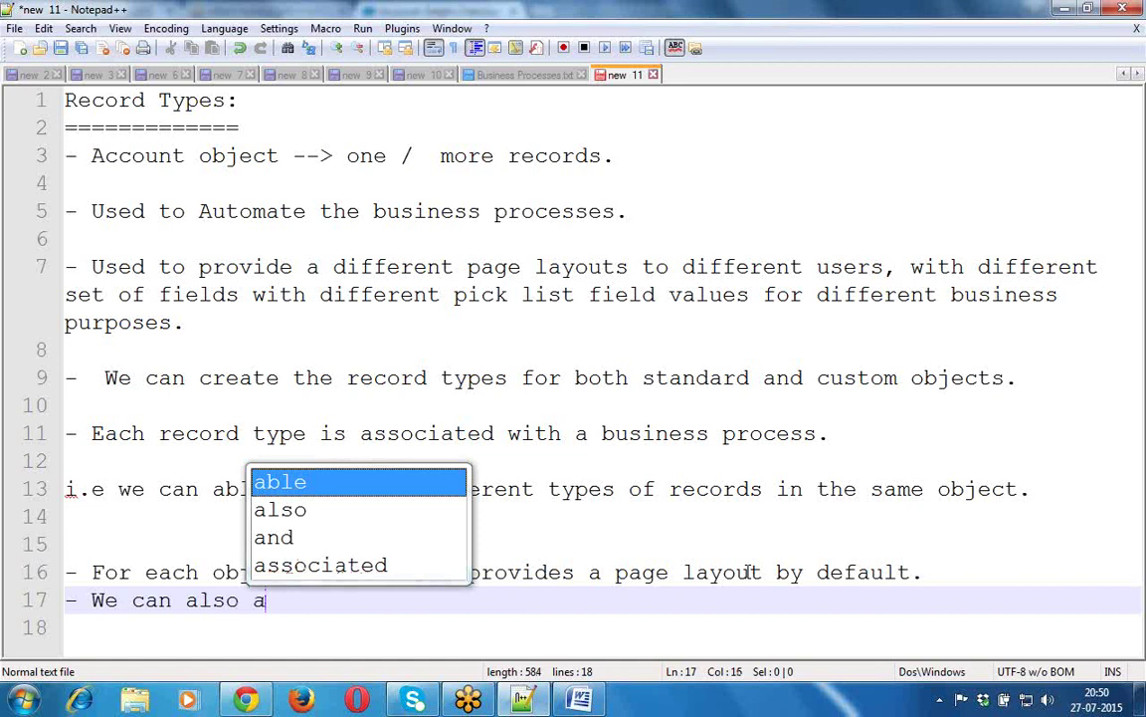
{"action": "key", "text": "BackSpace"}
{"action": "type", "text": "crea"}
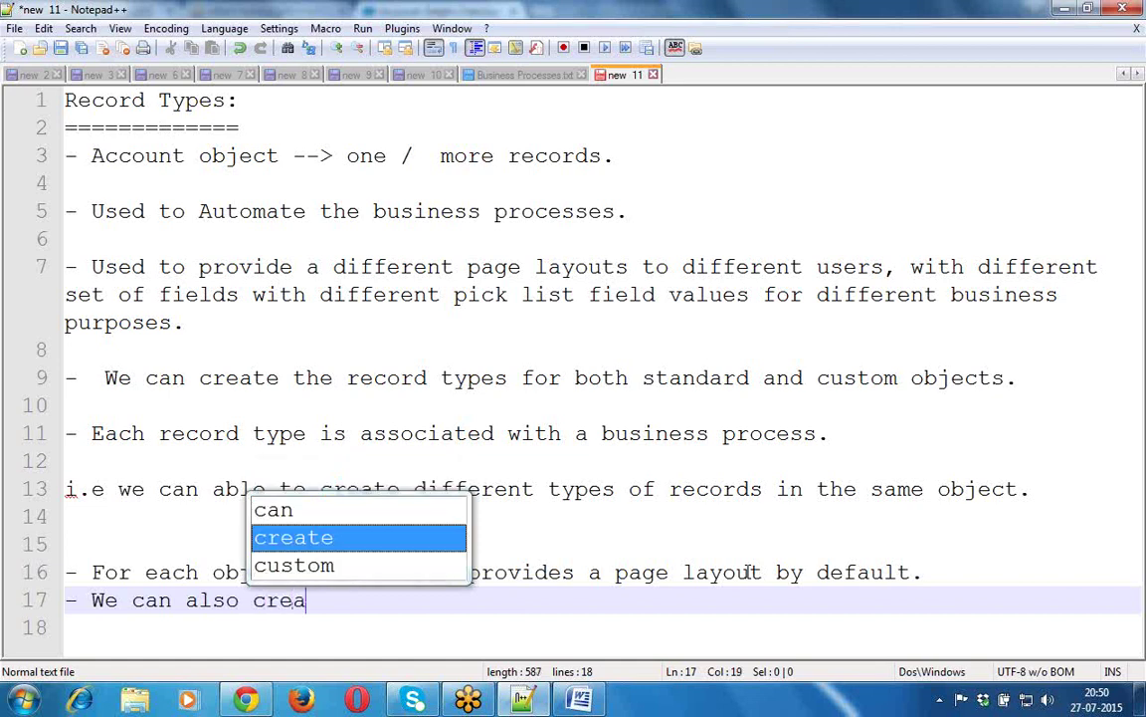
{"action": "type", "text": "te ou"}
{"action": "left_click", "coordinate": [748, 572]}
{"action": "type", "text": "o"}
{"action": "key", "text": "BackSpace"}
{"action": "key", "text": "BackSpace"}
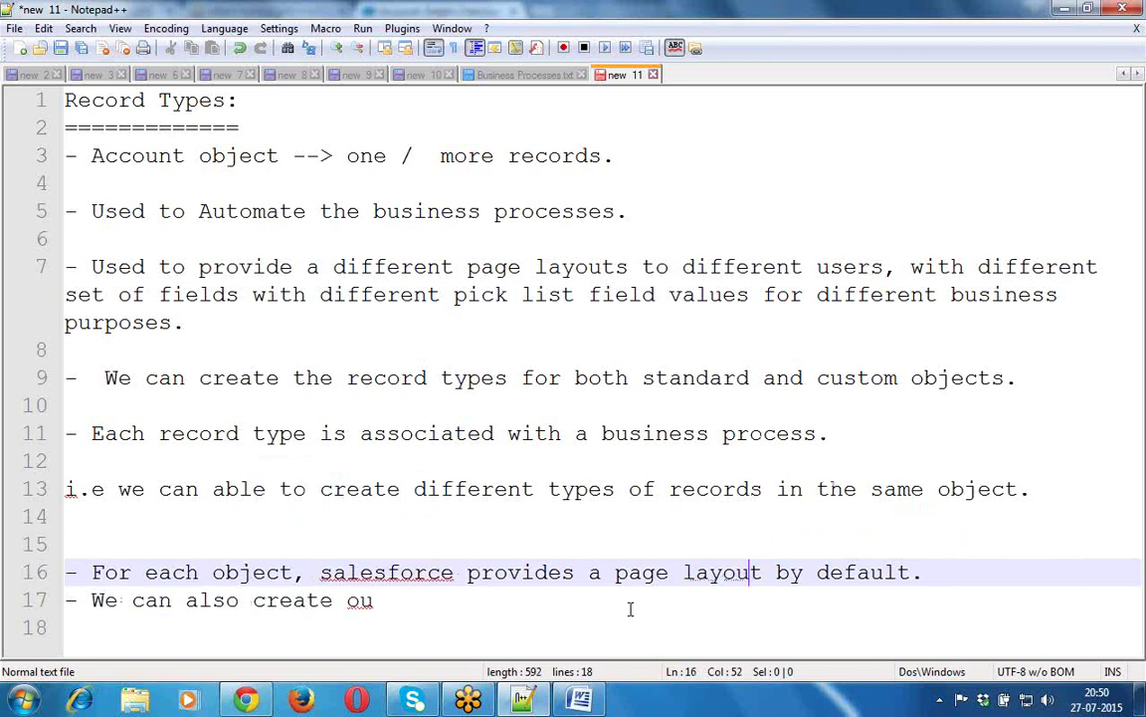
{"action": "left_click", "coordinate": [520, 613]}
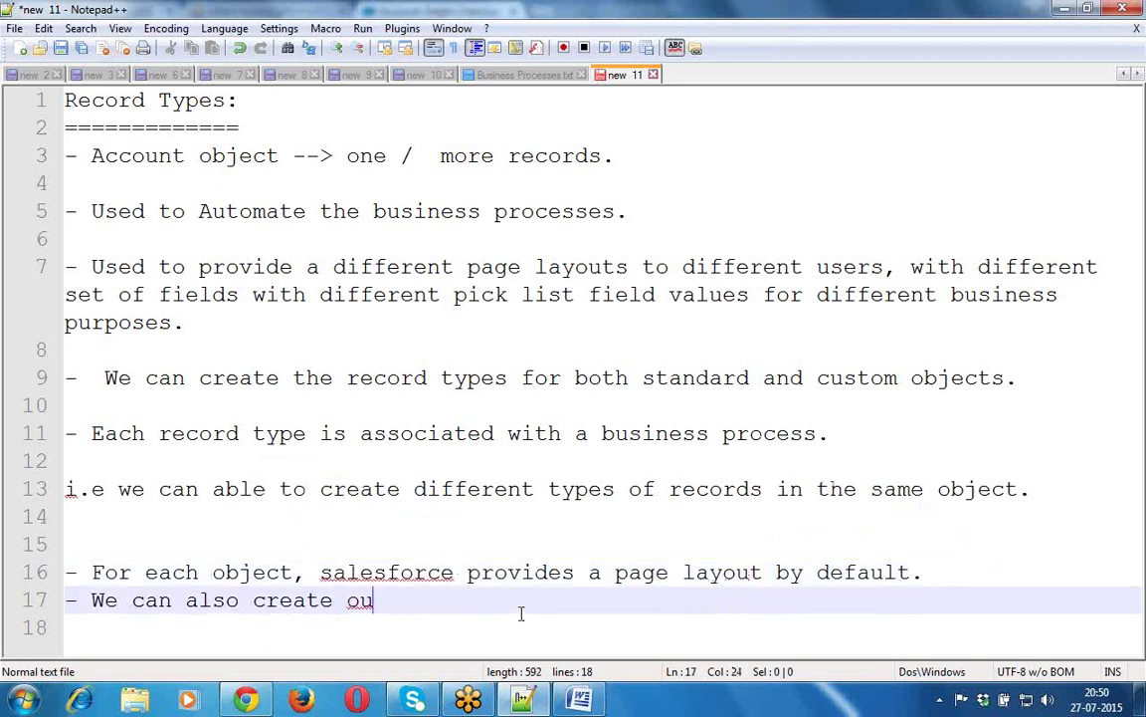
Complete the note on line 17 so that it reads "- We can also create our own page layouts for the object." and add a line below
{"action": "type", "text": "r o"}
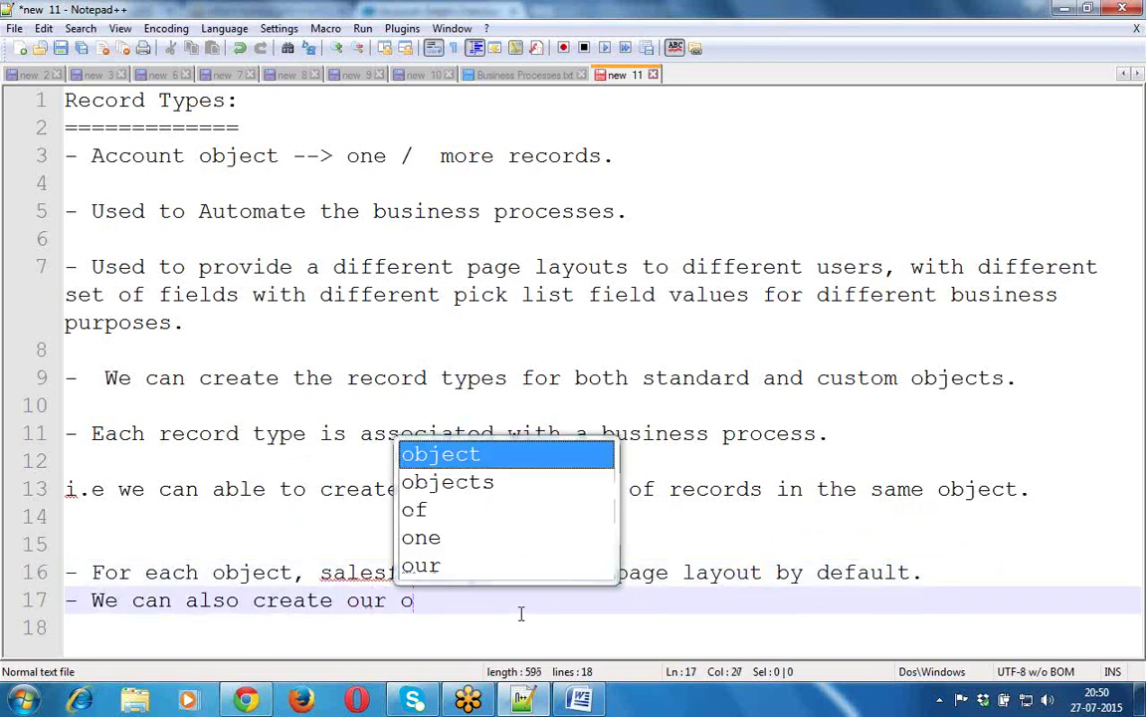
{"action": "type", "text": "wn page "}
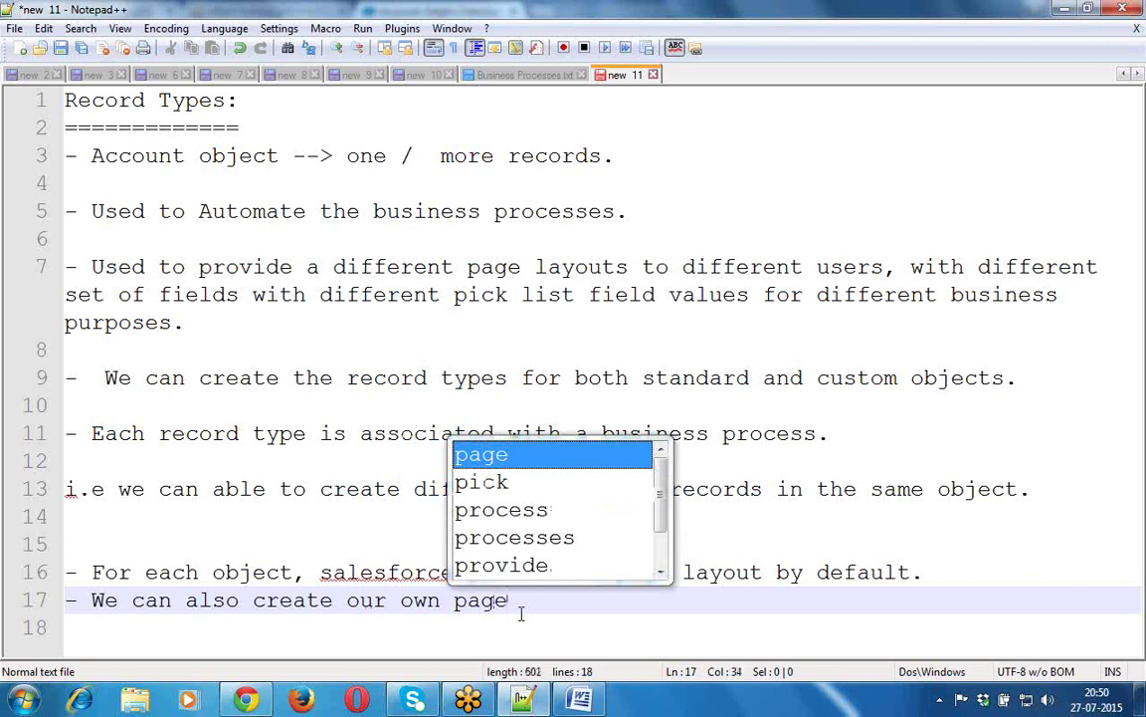
{"action": "type", "text": "lay"}
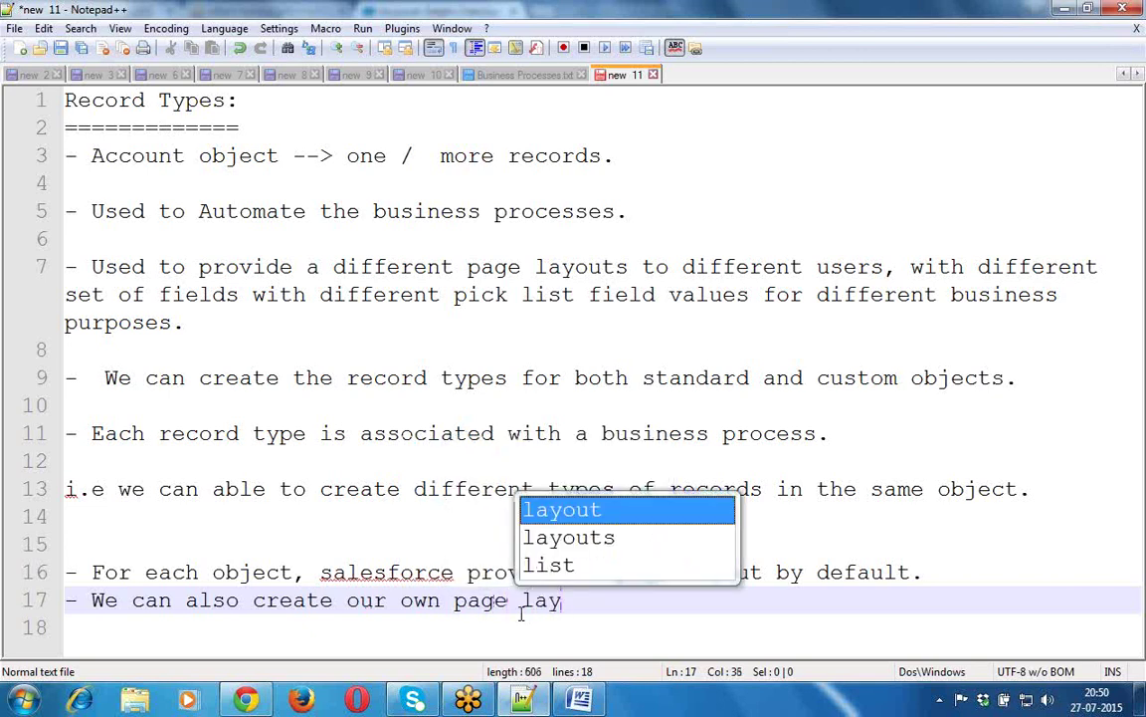
{"action": "key", "text": "Down"}
{"action": "key", "text": "Return"}
{"action": "type", "text": "for t"}
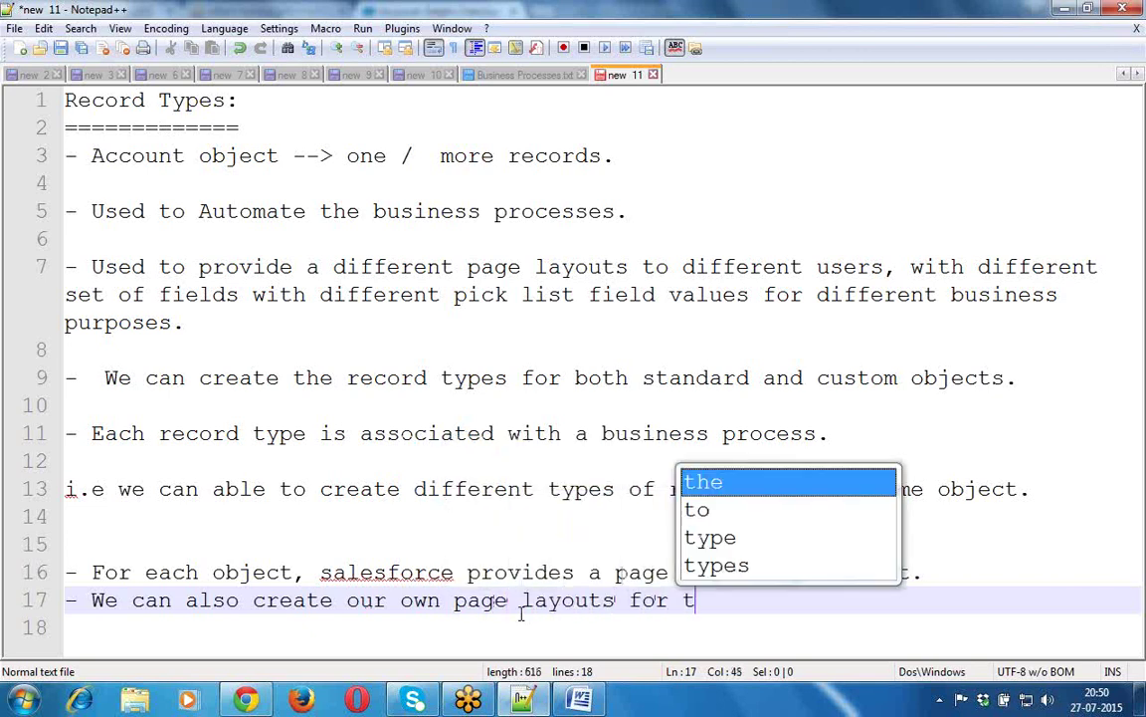
{"action": "type", "text": "he objec"}
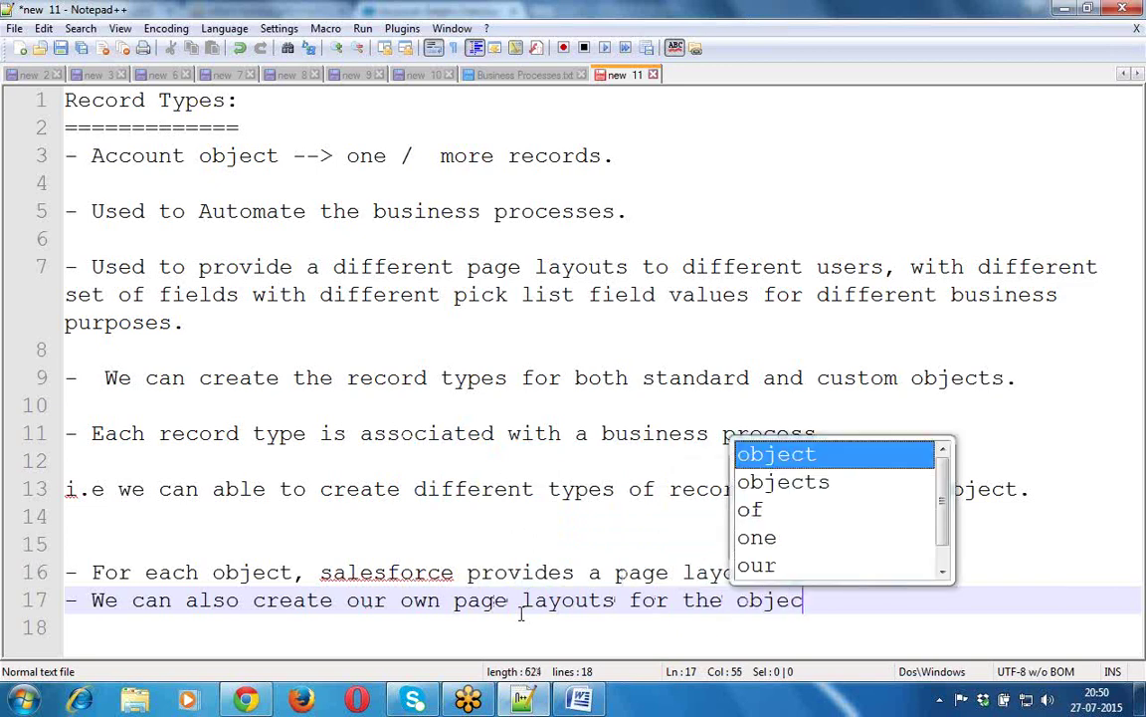
{"action": "key", "text": "Return"}
{"action": "type", "text": "."}
{"action": "key", "text": "Return"}
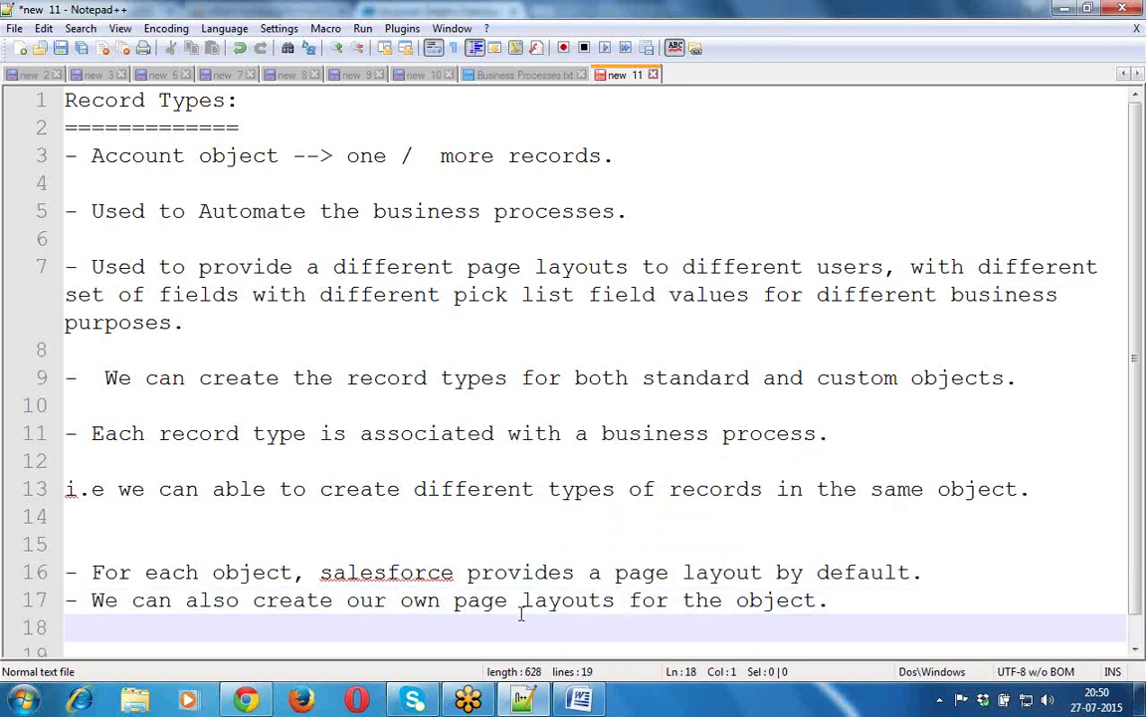
Extend the note on line 17, replacing its final period with ", by cloning the existing once.", and leave a blank line below it
{"action": "key", "text": "Left"}
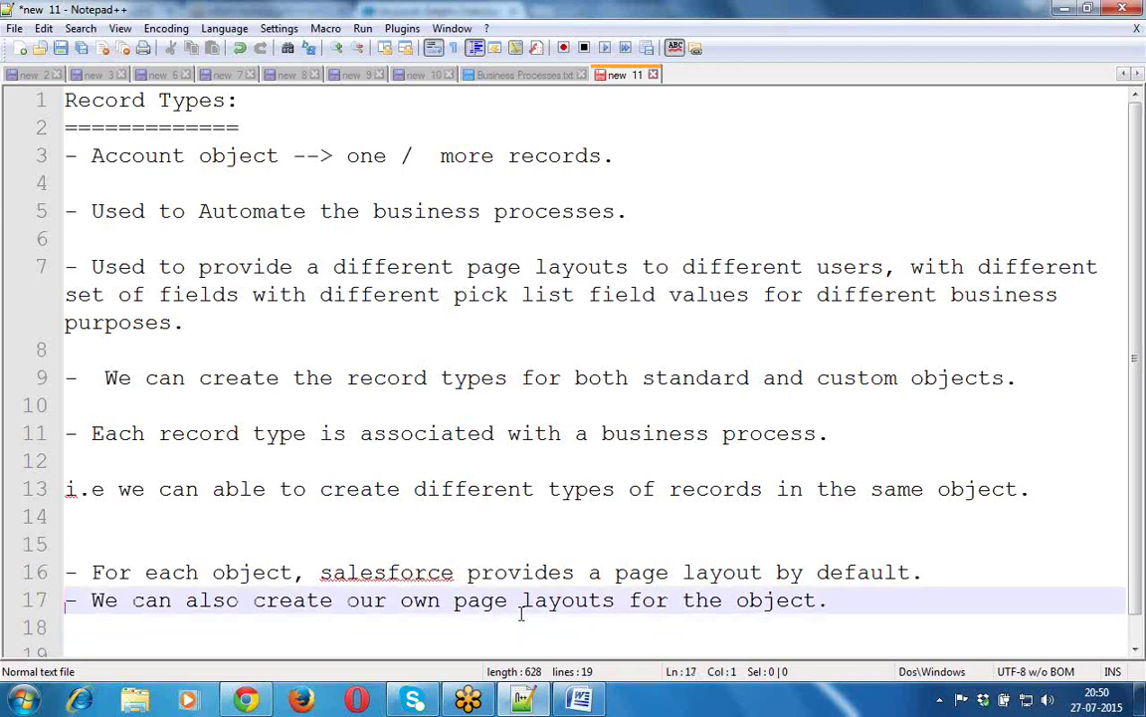
{"action": "key", "text": "BackSpace"}
{"action": "type", "text": ", by clo"}
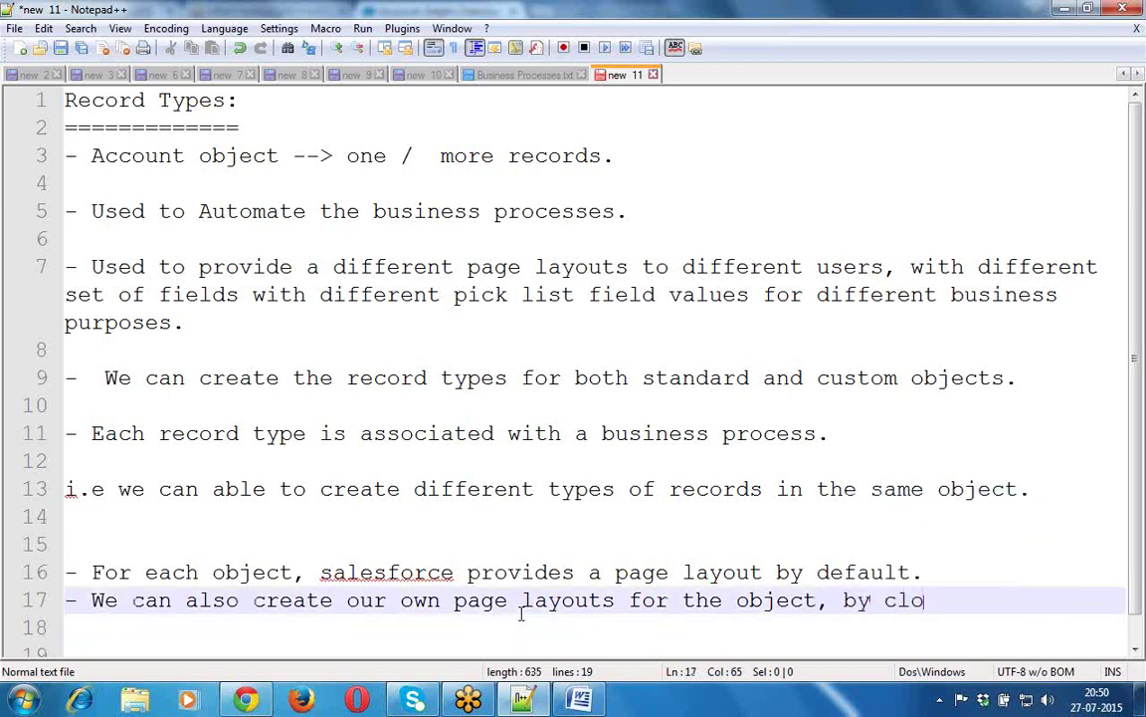
{"action": "type", "text": "ning t"}
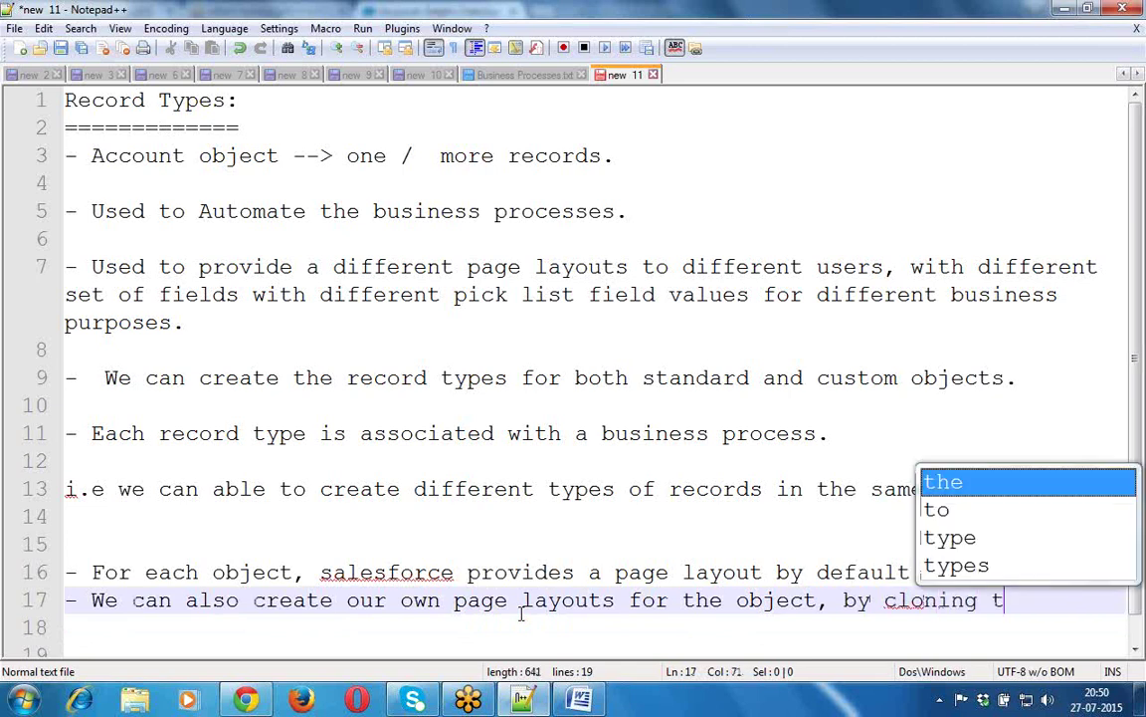
{"action": "type", "text": "he existing once."}
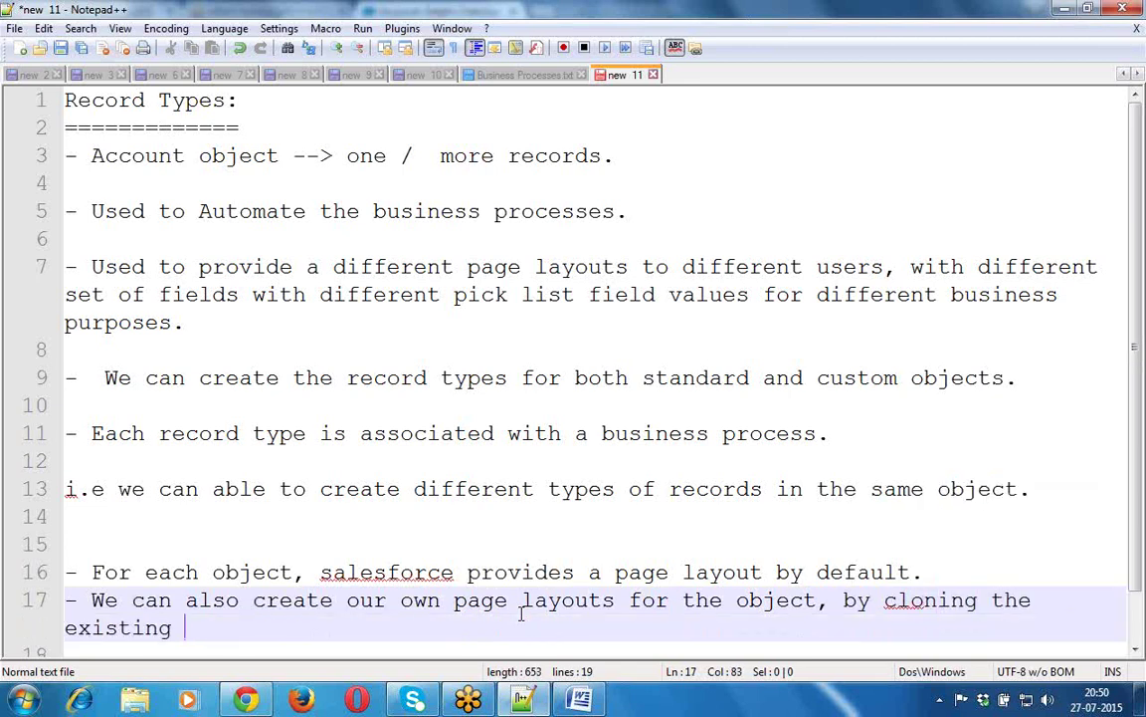
{"action": "key", "text": "Return"}
{"action": "key", "text": "Return"}
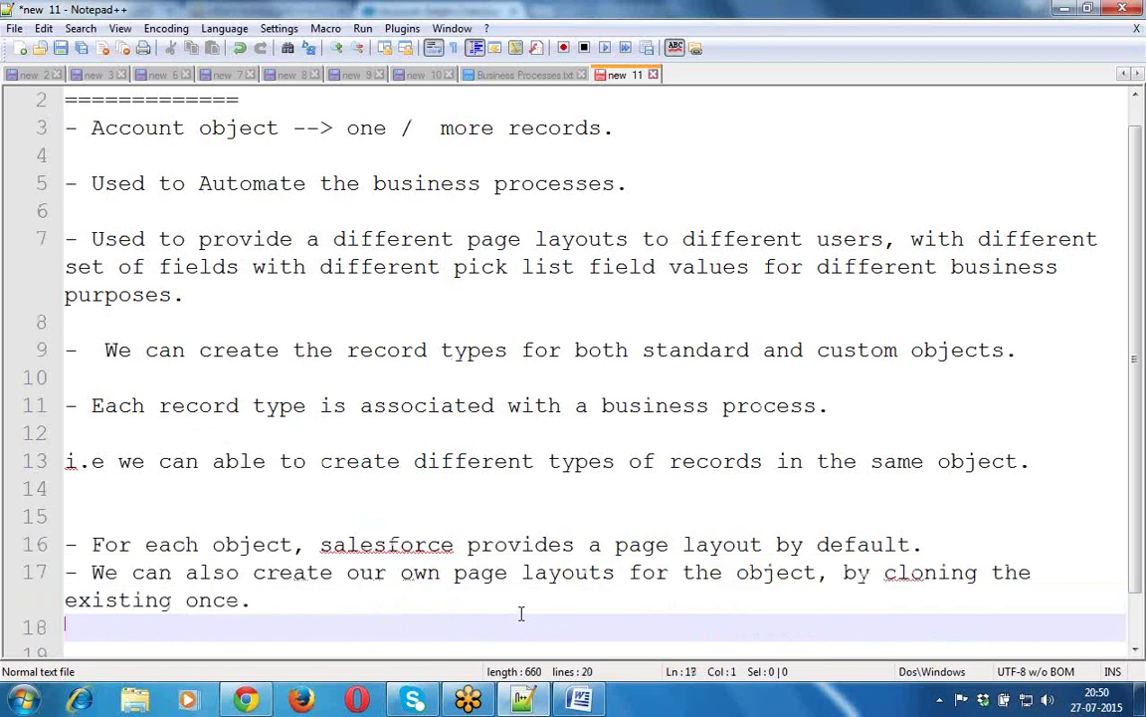
Write the note "- We can have one or more page layouts per an object." on line 19, followed by a blank line
{"action": "type", "text": "- We can "}
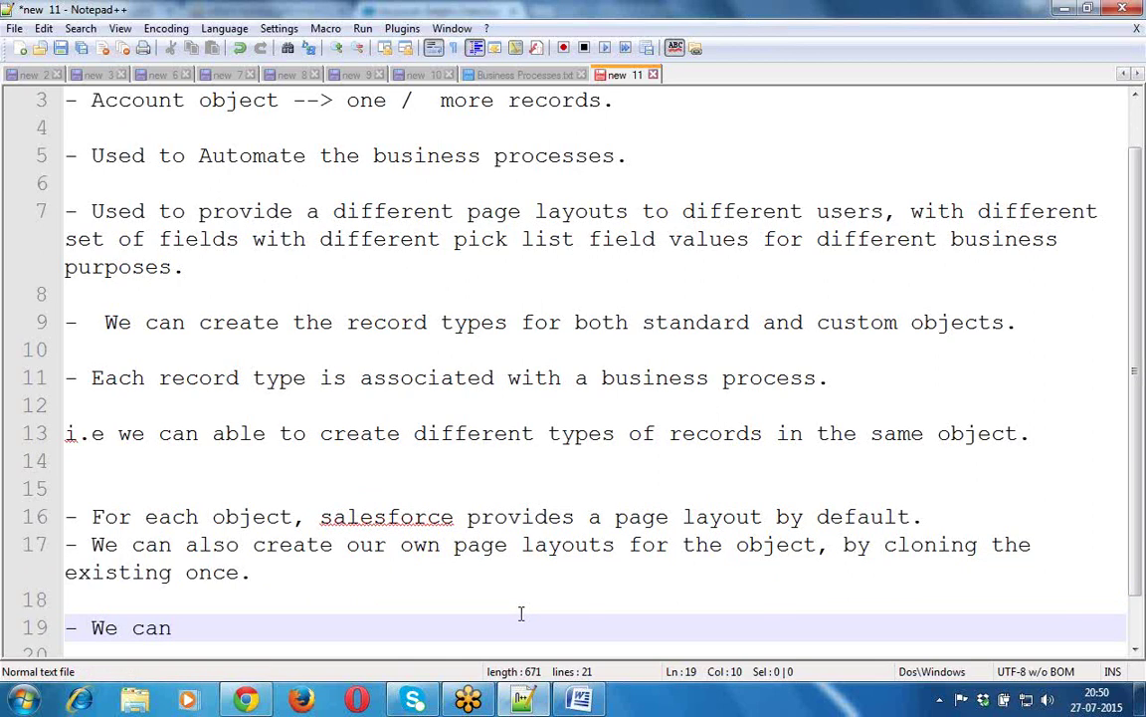
{"action": "type", "text": "have o"}
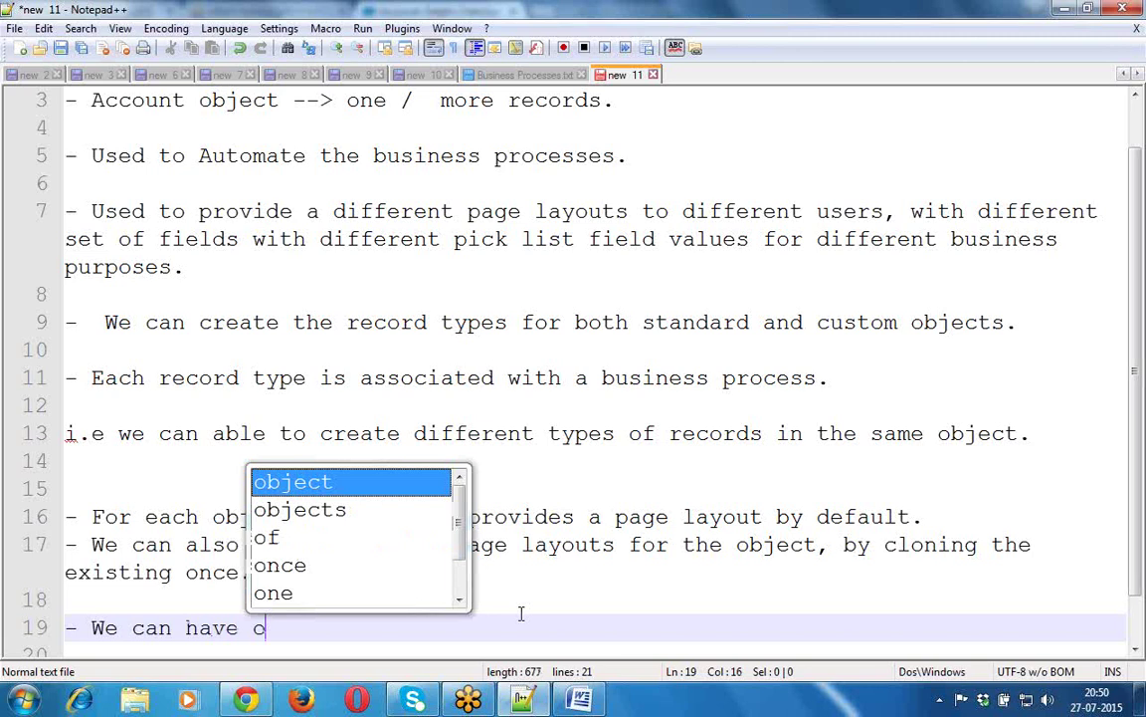
{"action": "type", "text": "ne or more "}
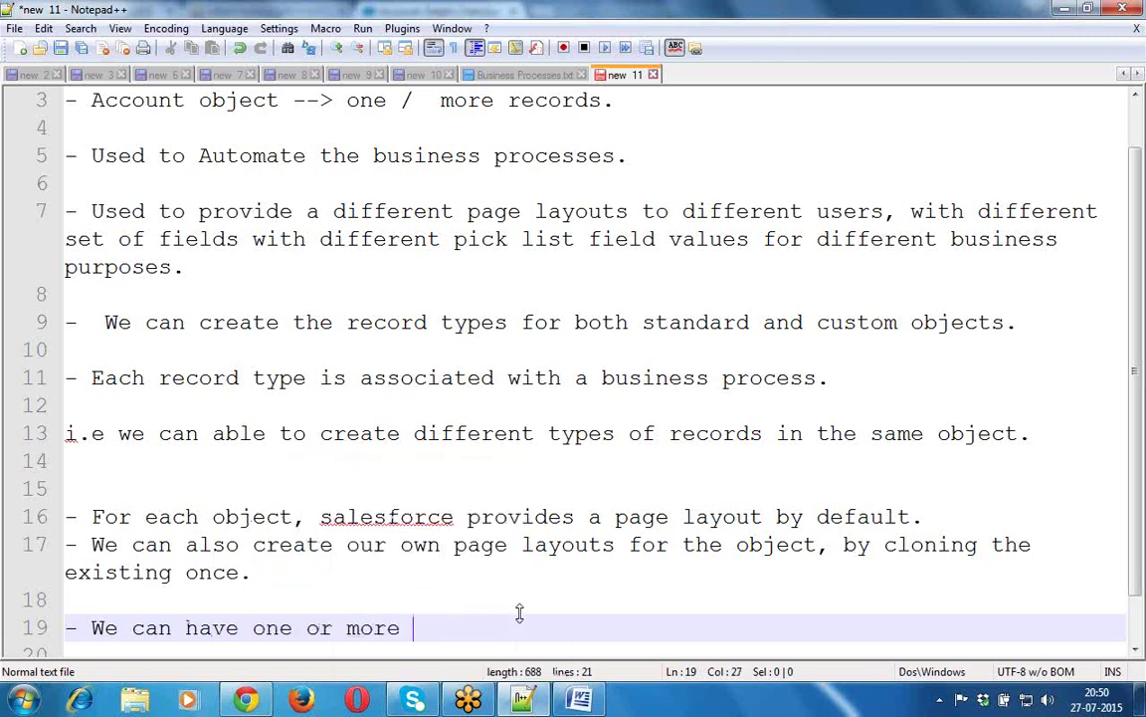
{"action": "type", "text": "page lay"}
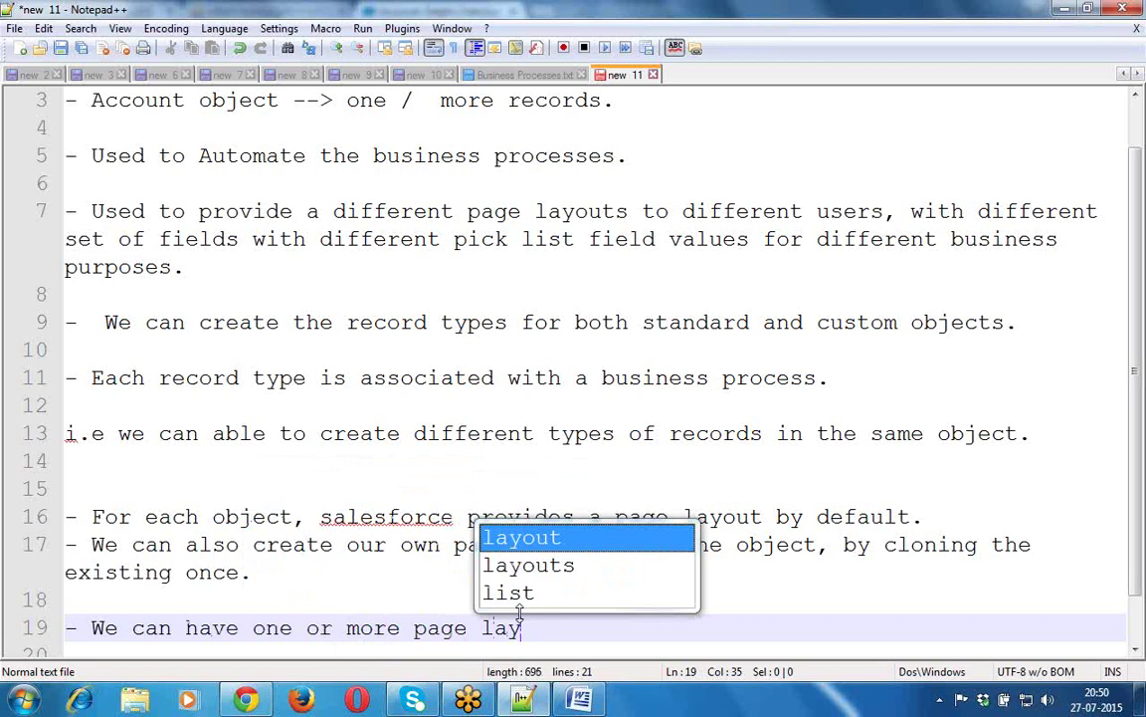
{"action": "key", "text": "Down"}
{"action": "key", "text": "Return"}
{"action": "type", "text": "per an o"}
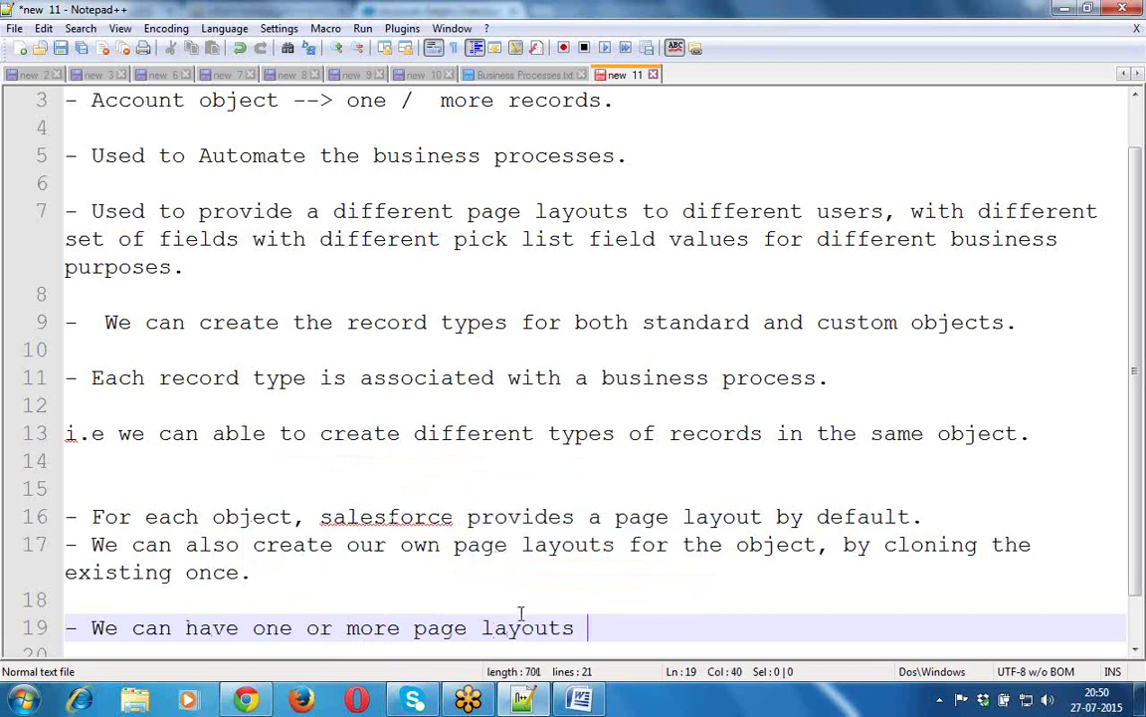
{"action": "type", "text": "bject."}
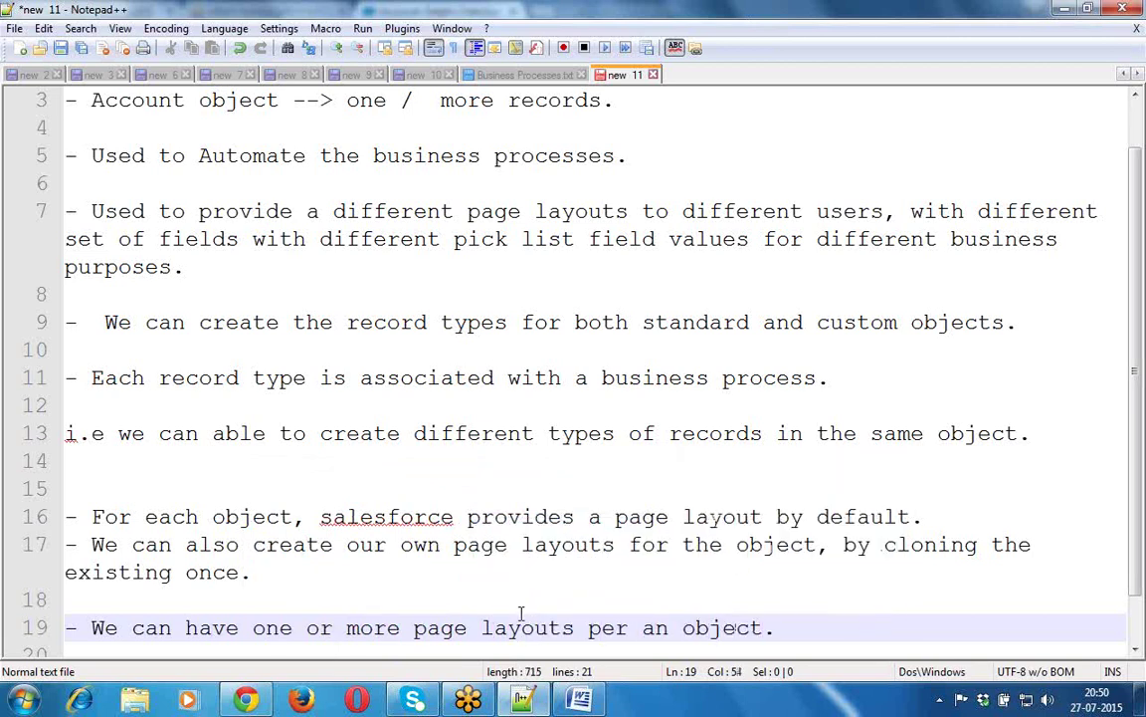
{"action": "key", "text": "Return"}
{"action": "key", "text": "Return"}
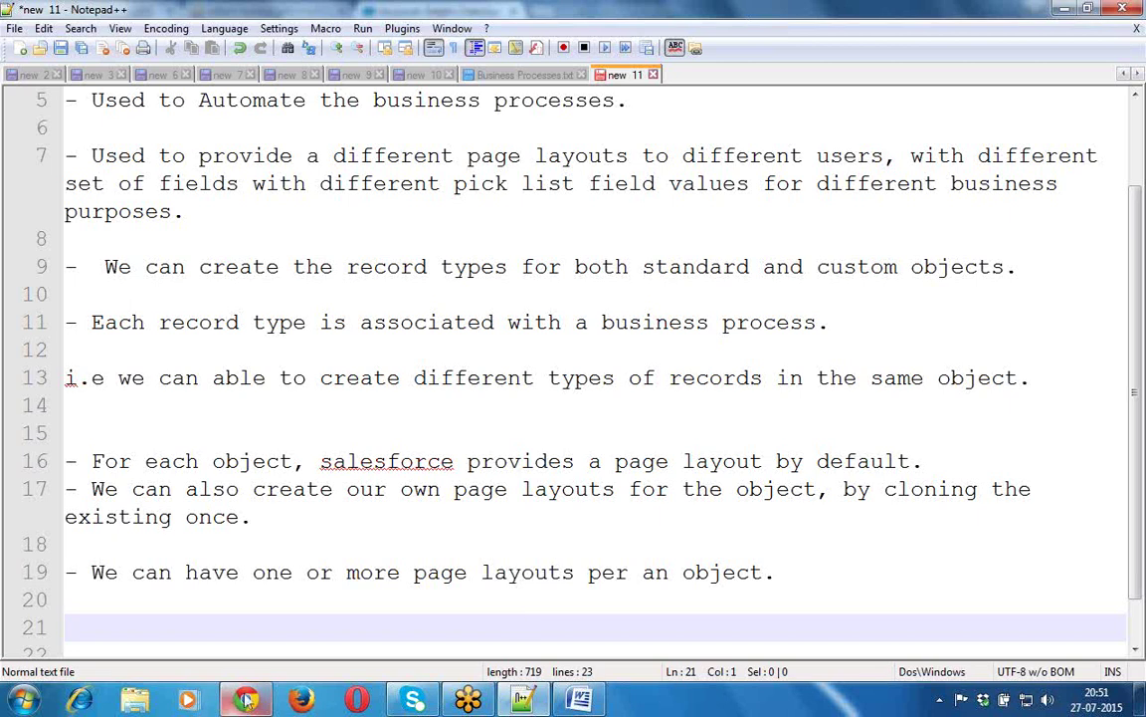
Write "Account --> 2 Types of records" on line 21 and add four new lines below it
{"action": "mouse_move", "coordinate": [246, 699]}
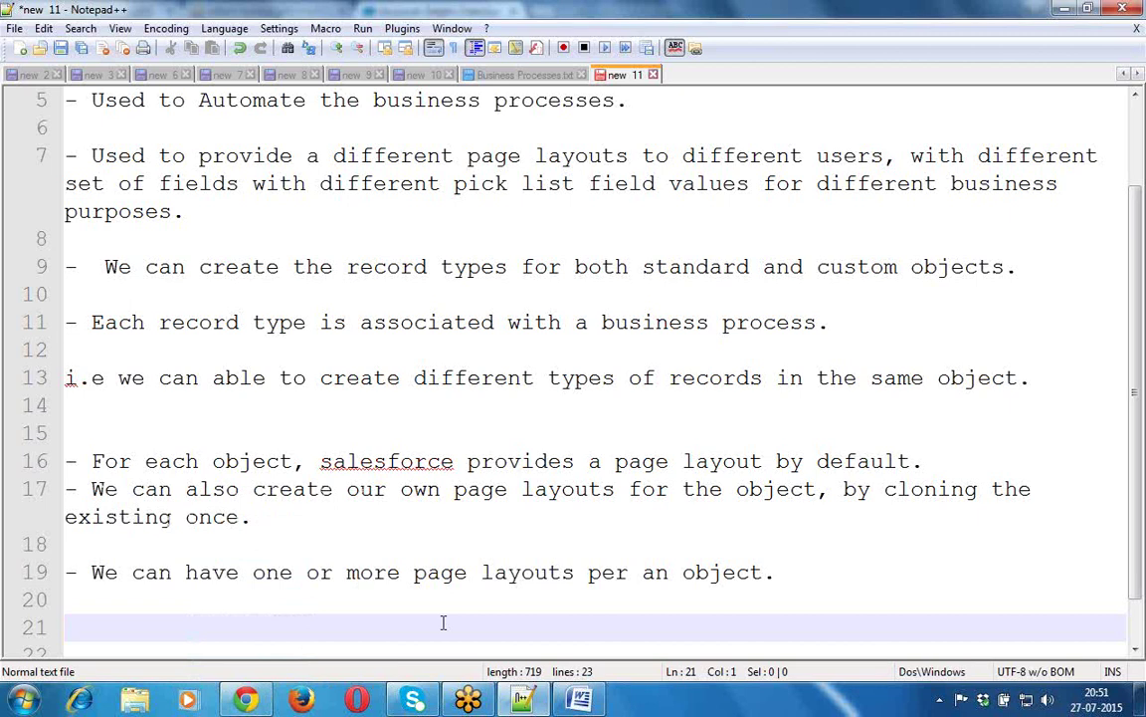
{"action": "type", "text": "Account --> "}
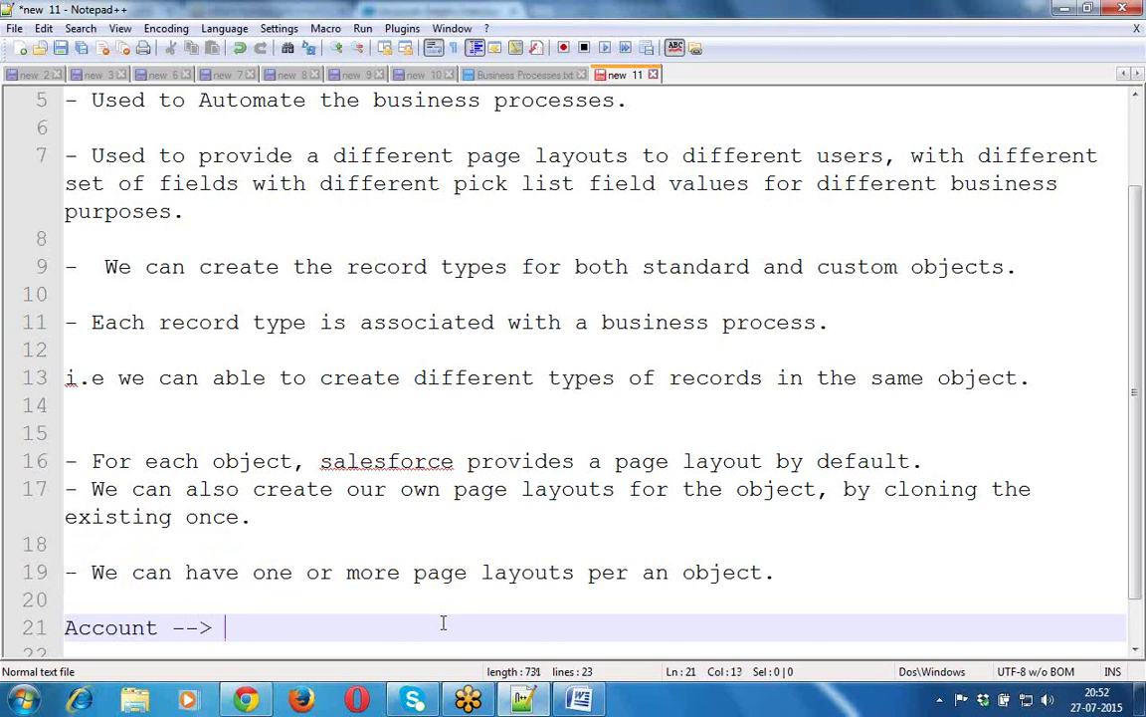
{"action": "type", "text": "2 Types of recor"}
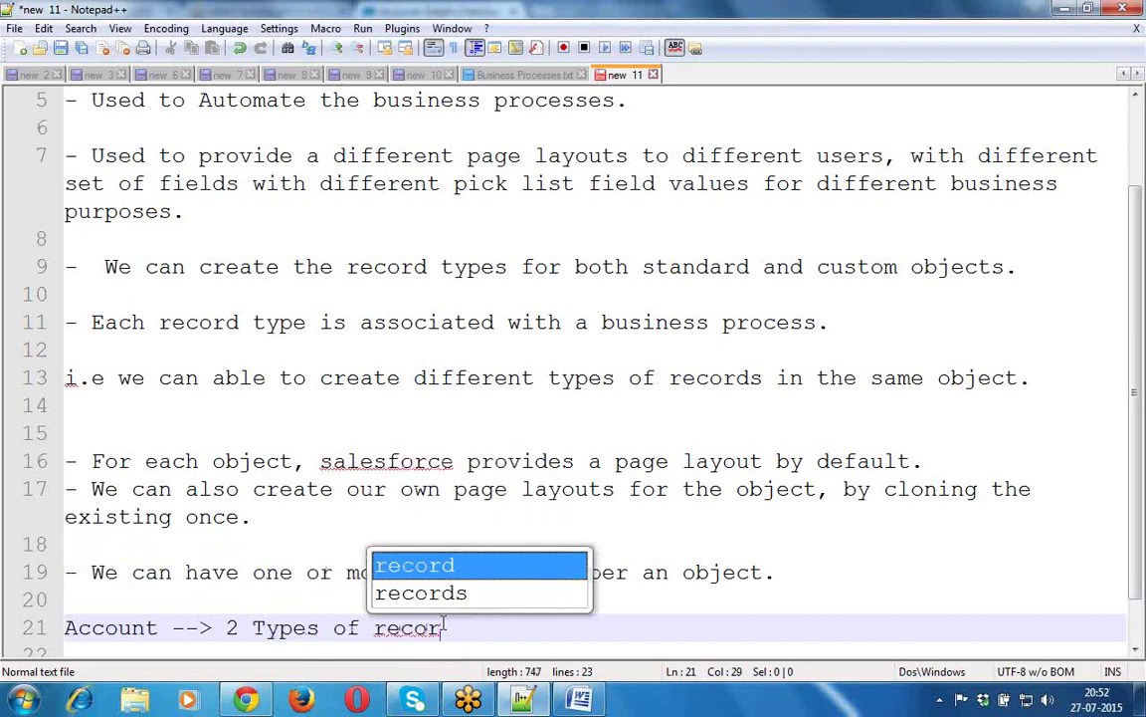
{"action": "type", "text": "ds"}
{"action": "key", "text": "Return"}
{"action": "key", "text": "Return"}
{"action": "key", "text": "Return"}
{"action": "key", "text": "Return"}
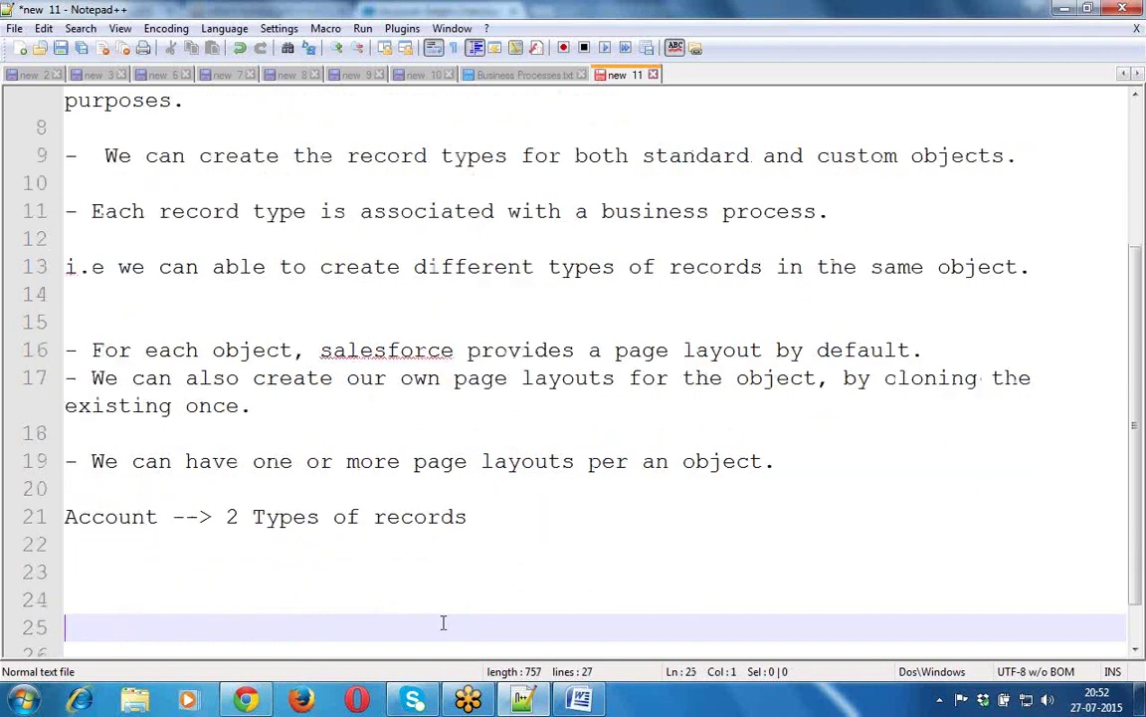
Add the indented list item "1. New Customer Record" on line 23 below the Account heading
{"action": "key", "text": "Up"}
{"action": "key", "text": "Up"}
{"action": "key", "text": "Up"}
{"action": "key", "text": "Down"}
{"action": "key", "text": "Tab"}
{"action": "type", "text": "1. N"}
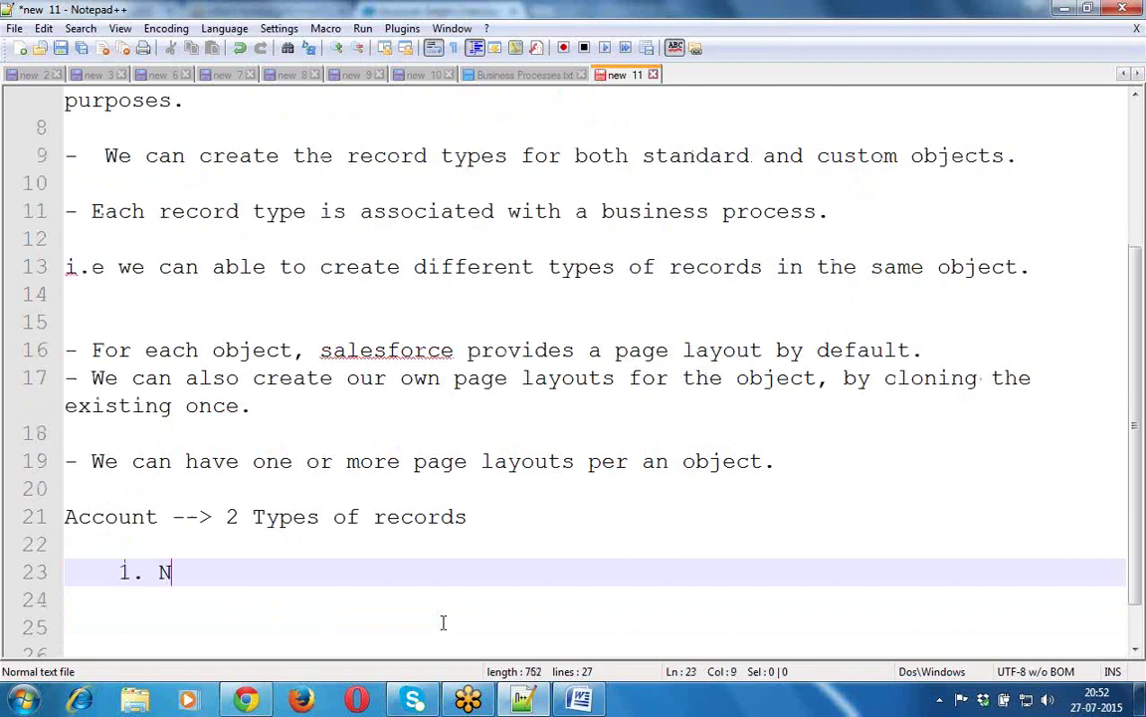
{"action": "type", "text": "ew Customwe"}
{"action": "key", "text": "BackSpace"}
{"action": "key", "text": "BackSpace"}
{"action": "type", "text": "er Acc"}
{"action": "key", "text": "BackSpace"}
{"action": "key", "text": "BackSpace"}
{"action": "key", "text": "BackSpace"}
{"action": "type", "text": "Rec o"}
{"action": "key", "text": "BackSpace"}
{"action": "key", "text": "BackSpace"}
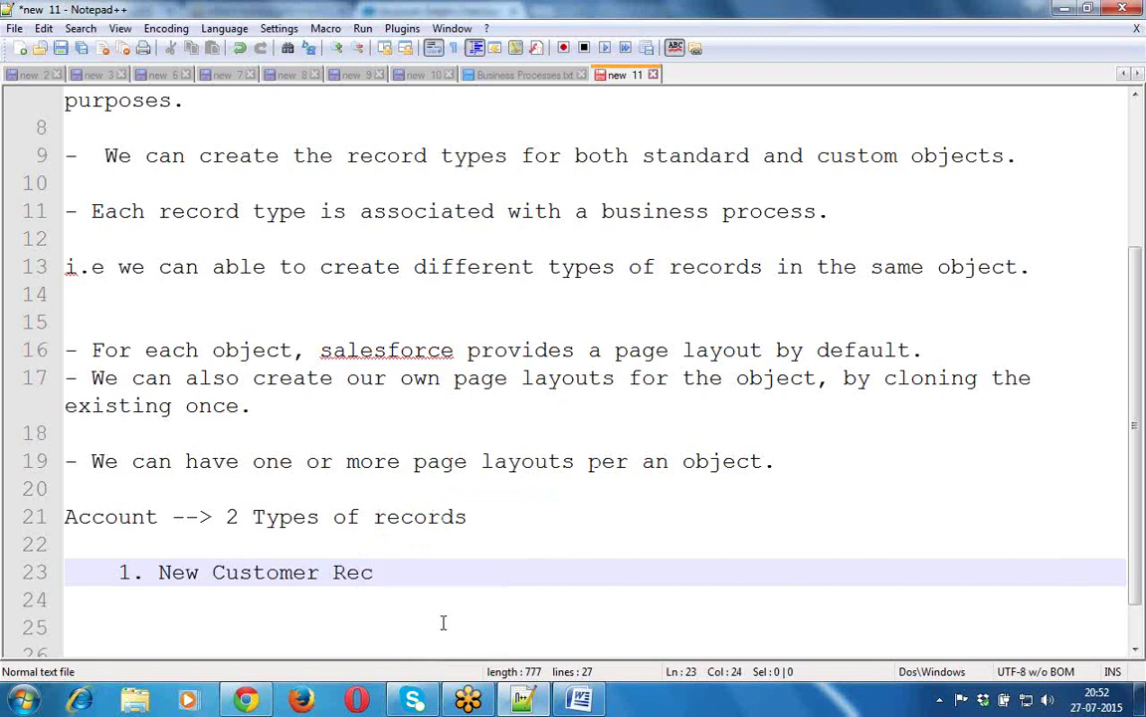
{"action": "type", "text": "ord --"}
{"action": "key", "text": "BackSpace"}
{"action": "key", "text": "BackSpace"}
Add the second list item "2. Existing Customer Record." on line 24 and insert two new lines after it
{"action": "key", "text": "Return"}
{"action": "type", "text": "2. Ex"}
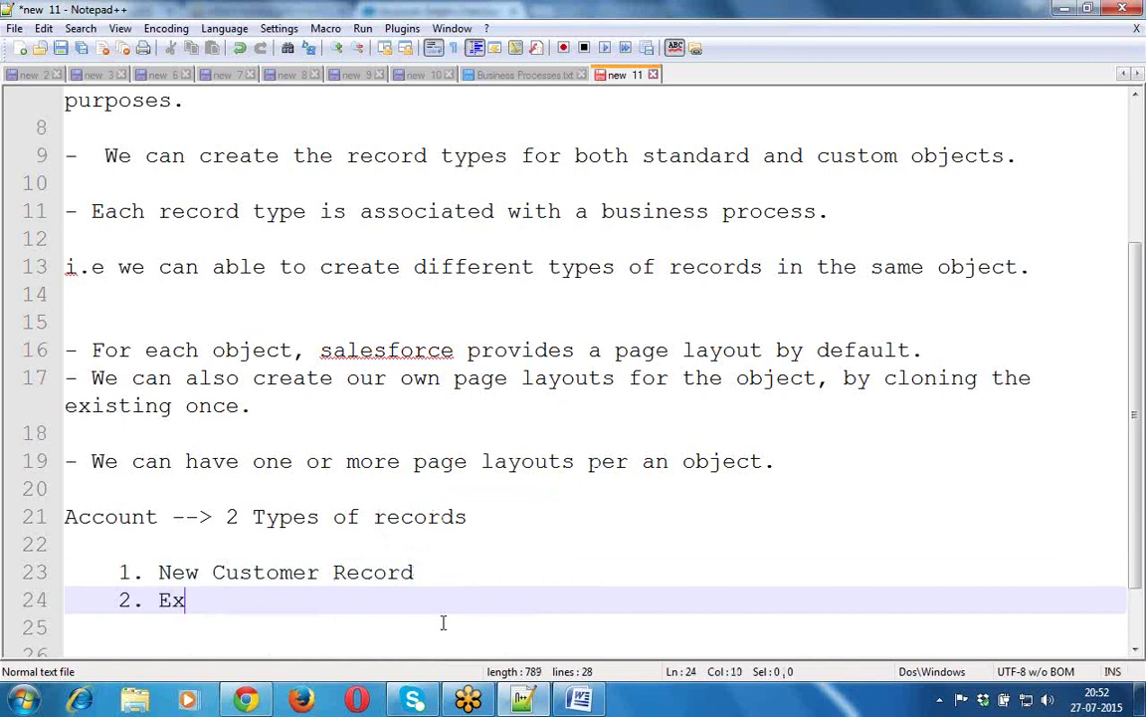
{"action": "type", "text": "isting Customer Re"}
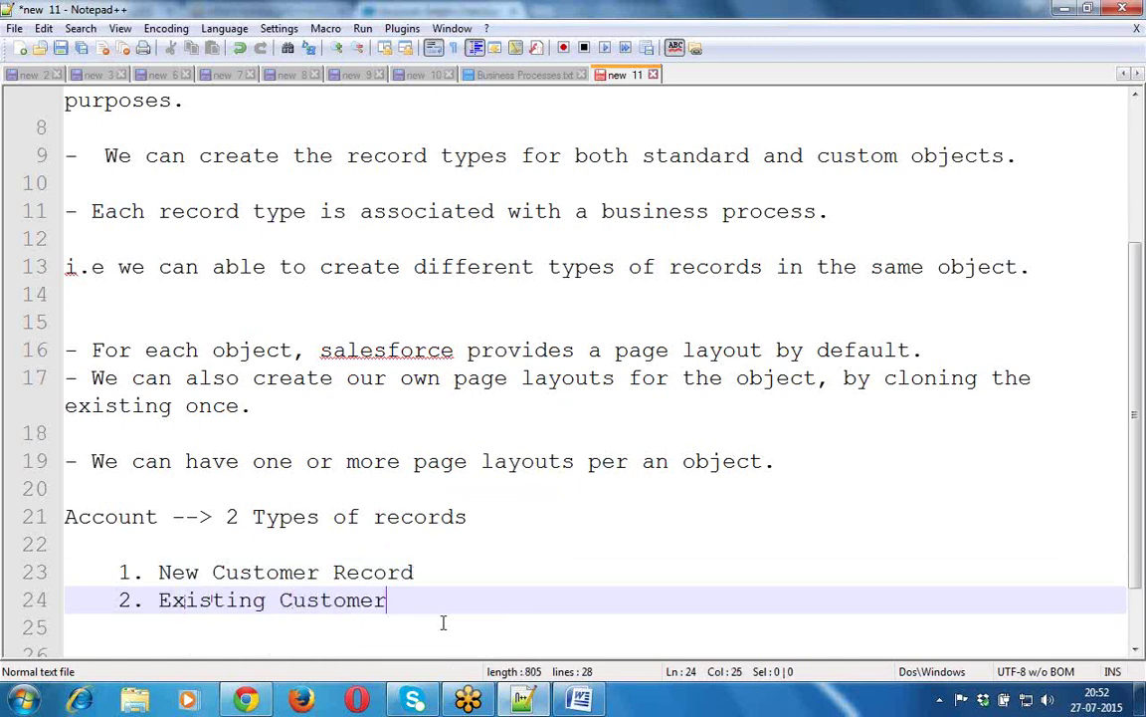
{"action": "key", "text": "Return"}
{"action": "type", "text": "."}
{"action": "key", "text": "Return"}
{"action": "key", "text": "Return"}
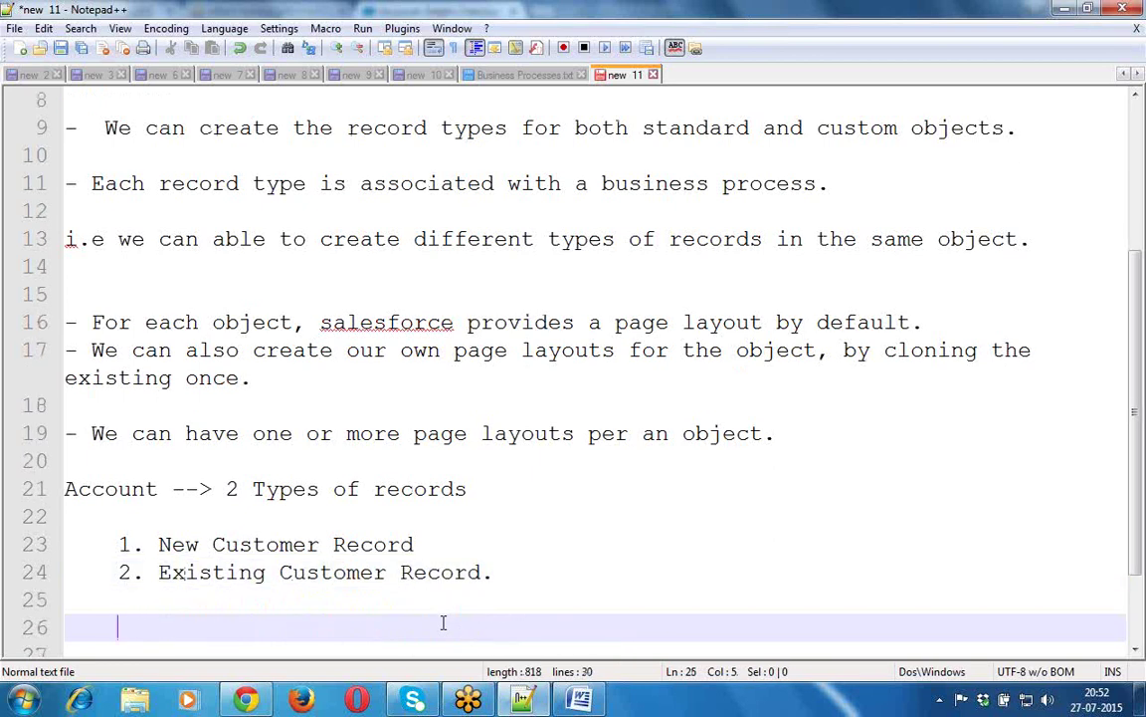
Append "--> Seperate Page layout" to the "1. New Customer Record" item on line 23
{"action": "left_click", "coordinate": [471, 539]}
{"action": "type", "text": "--> "}
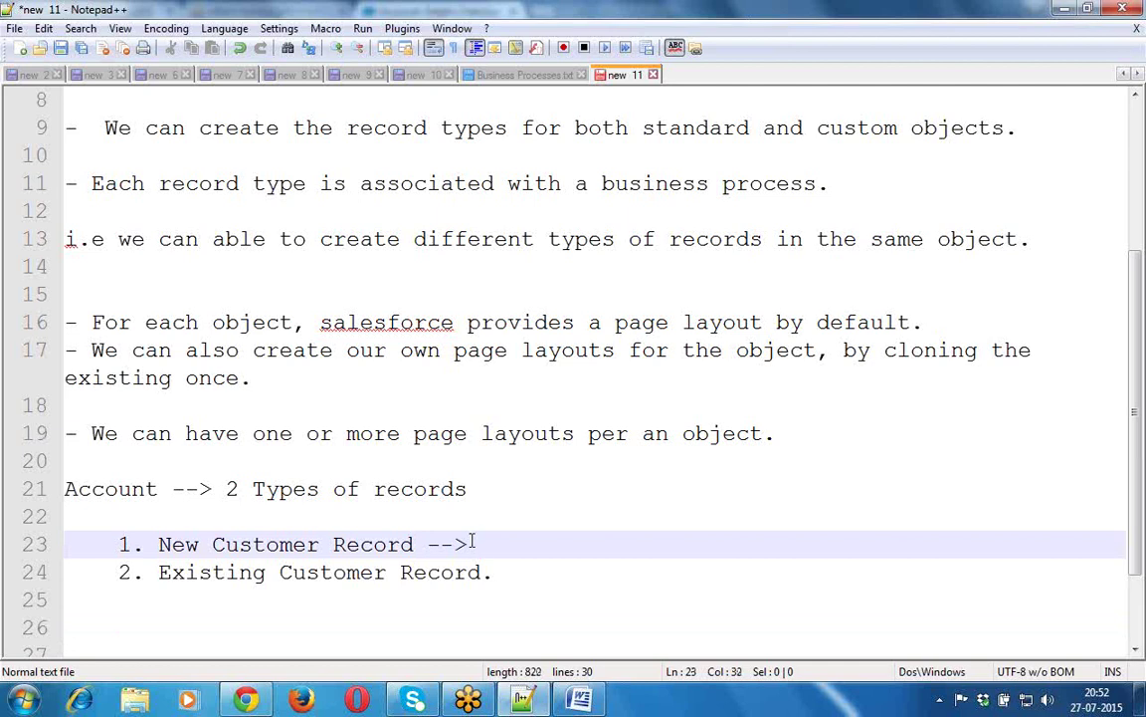
{"action": "type", "text": "Seperat"}
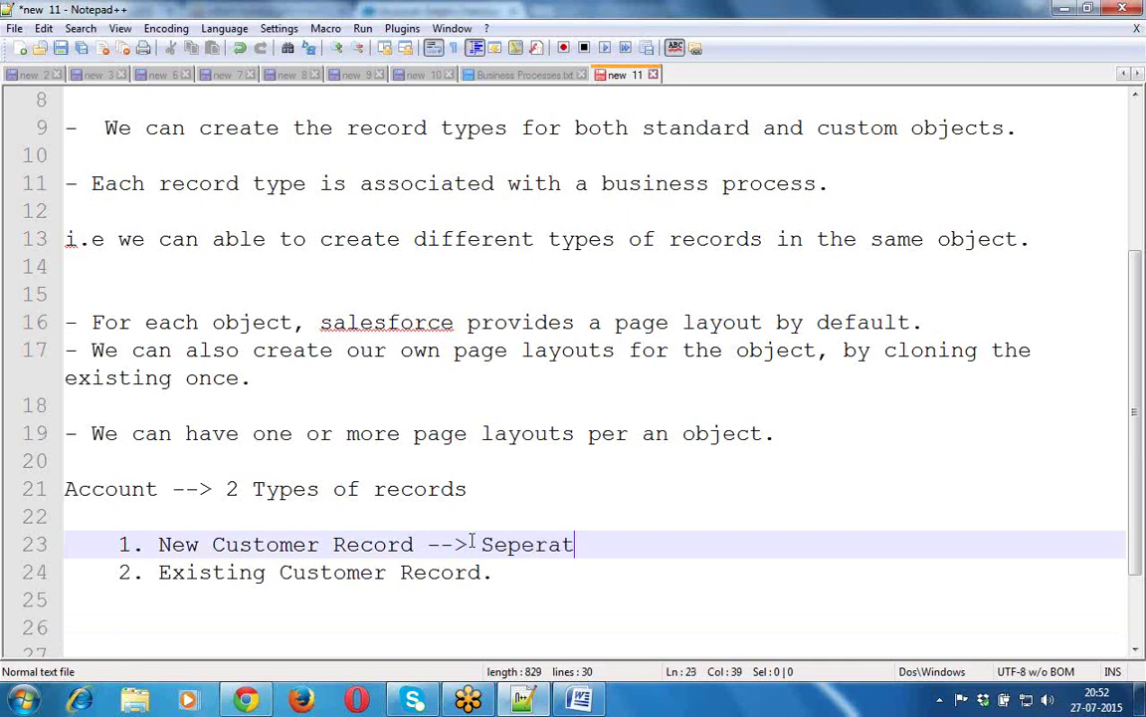
{"action": "type", "text": "e Page"}
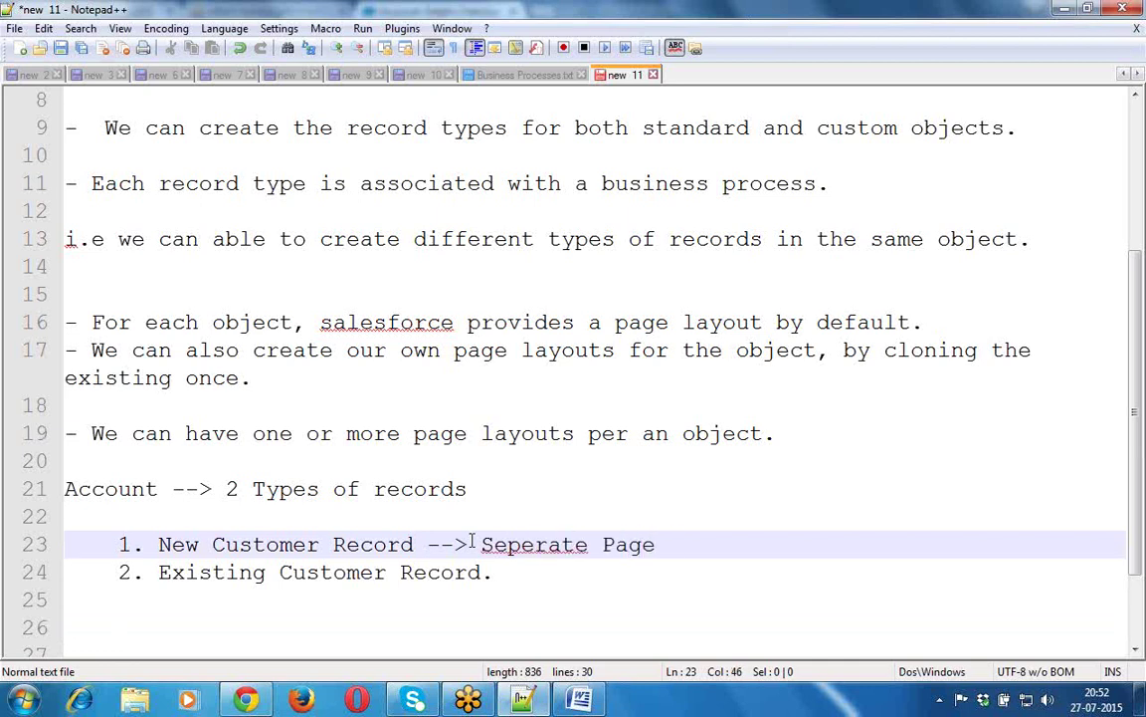
{"action": "type", "text": " layout"}
{"action": "key", "text": "Escape"}
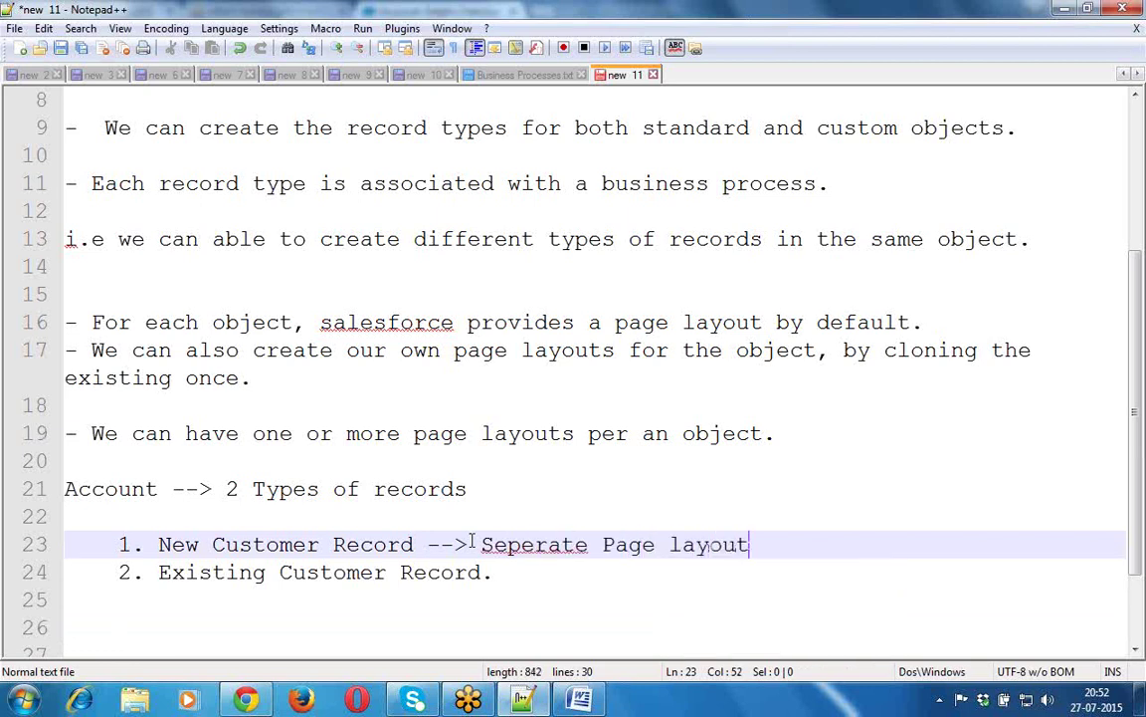
Append "--> Seperate Page layout" to the "2. Existing Customer Record." item on line 24 and add new lines below it
{"action": "key", "text": "Down"}
{"action": "type", "text": "--"}
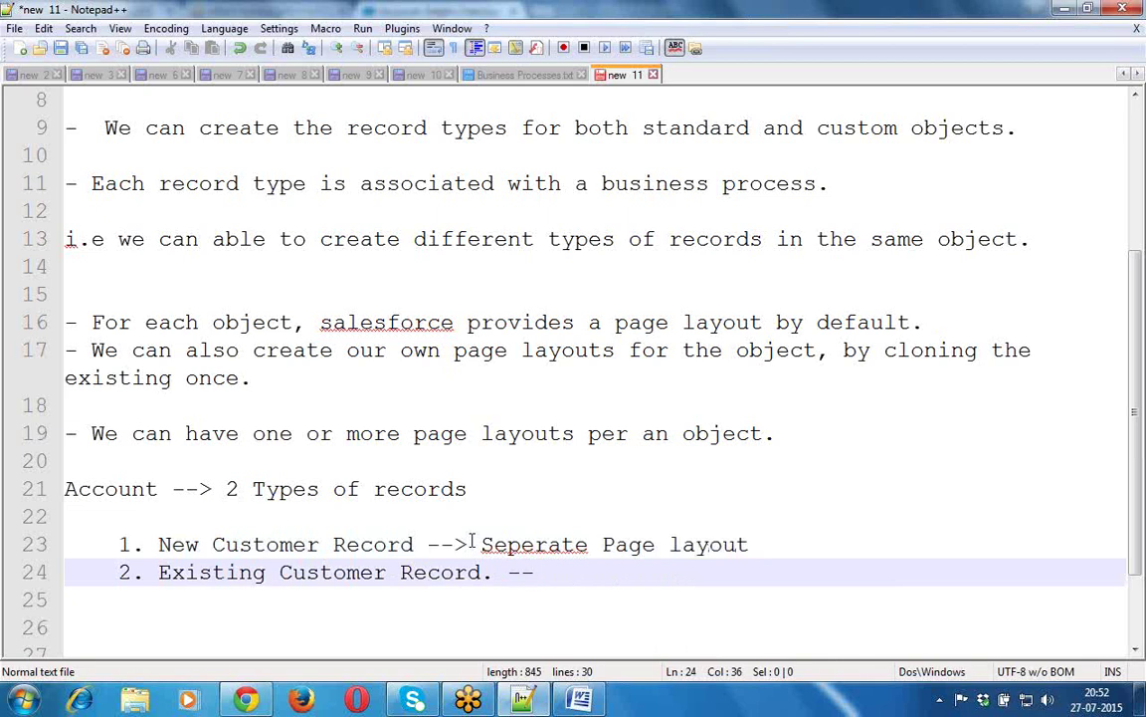
{"action": "type", "text": "> Seperate "}
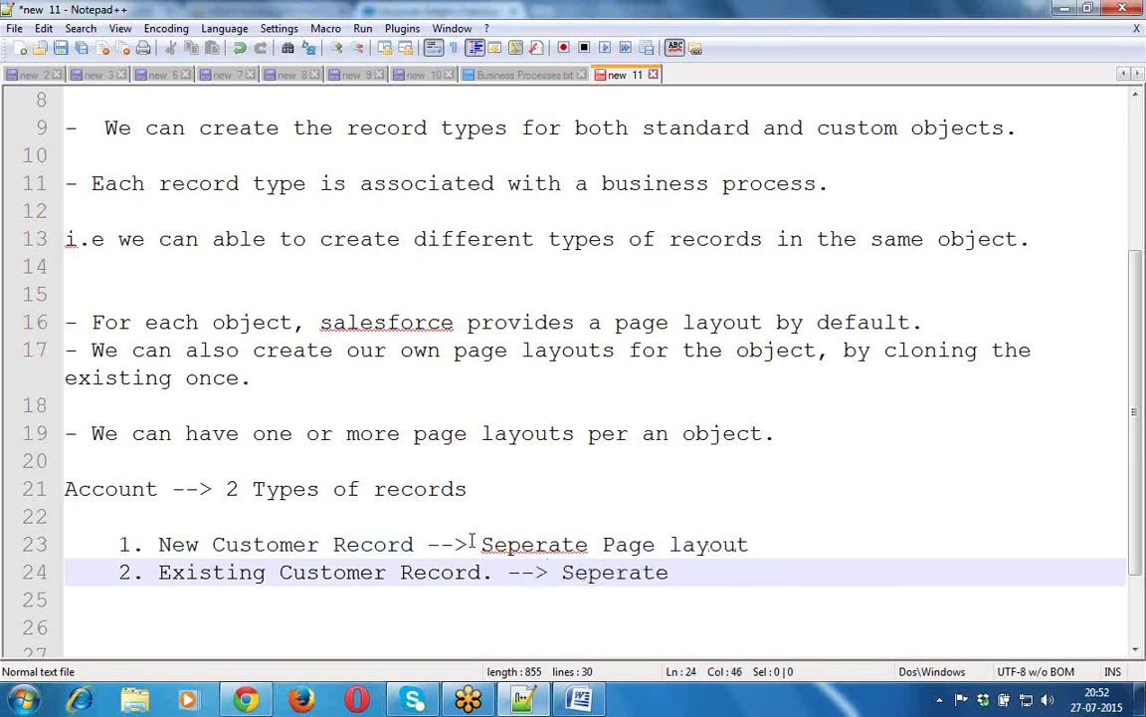
{"action": "type", "text": "Page"}
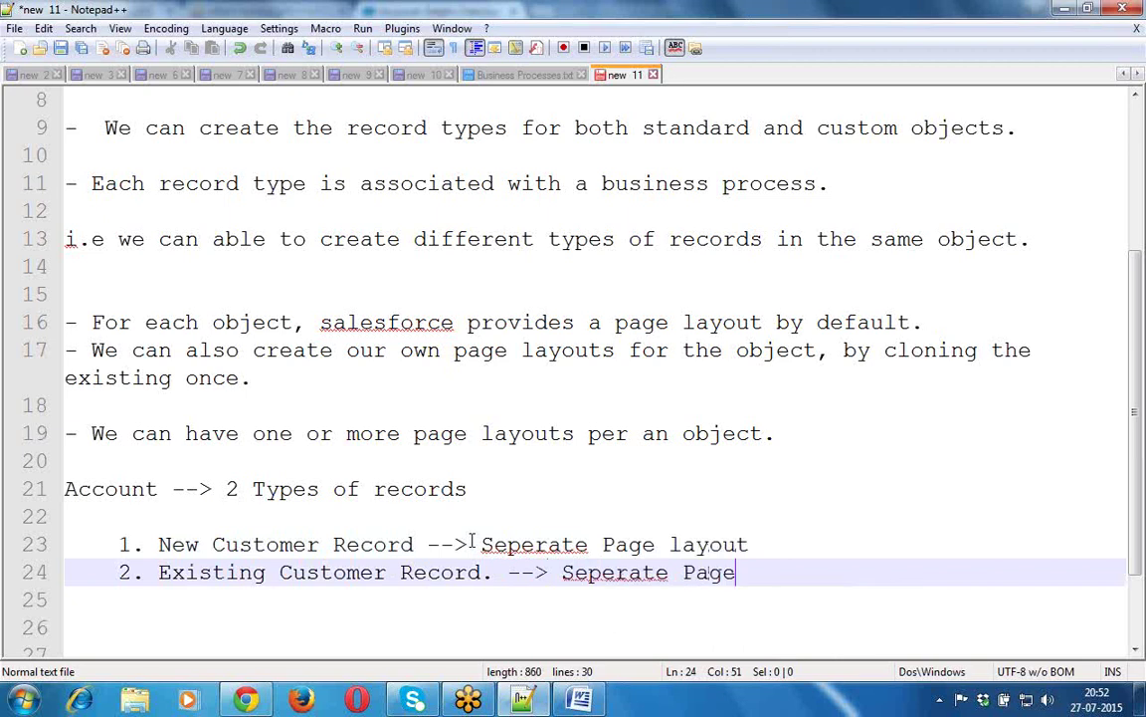
{"action": "type", "text": " lay"}
{"action": "left_click", "coordinate": [474, 542]}
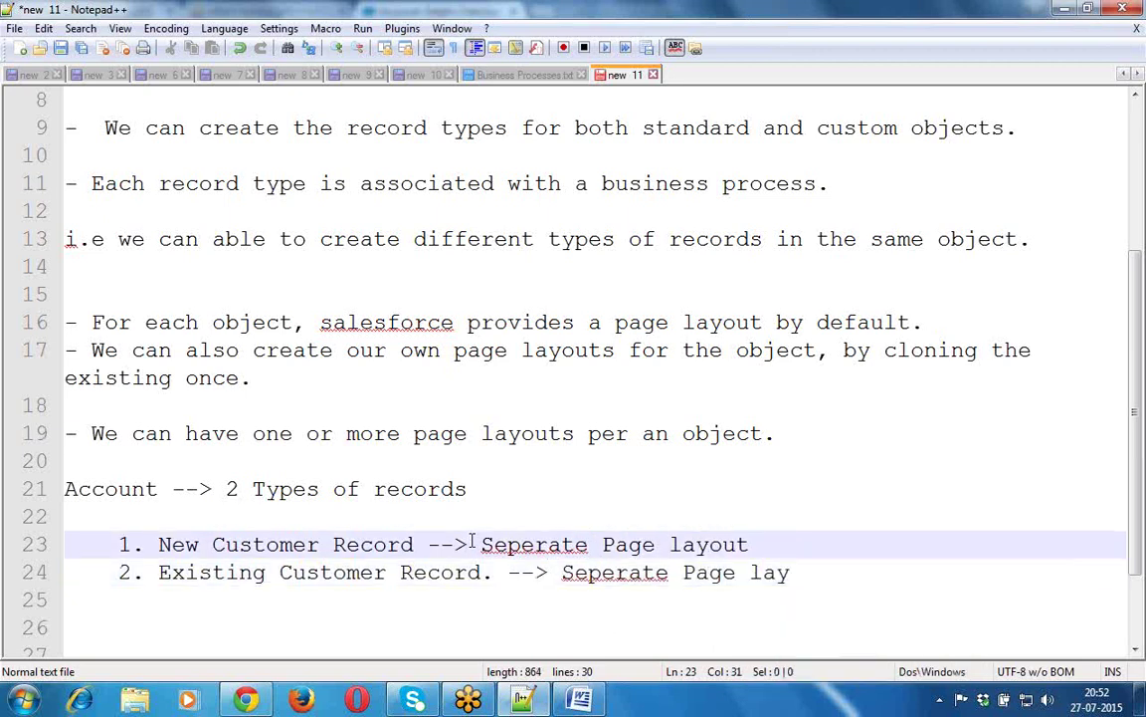
{"action": "key", "text": "Return"}
{"action": "key", "text": "BackSpace"}
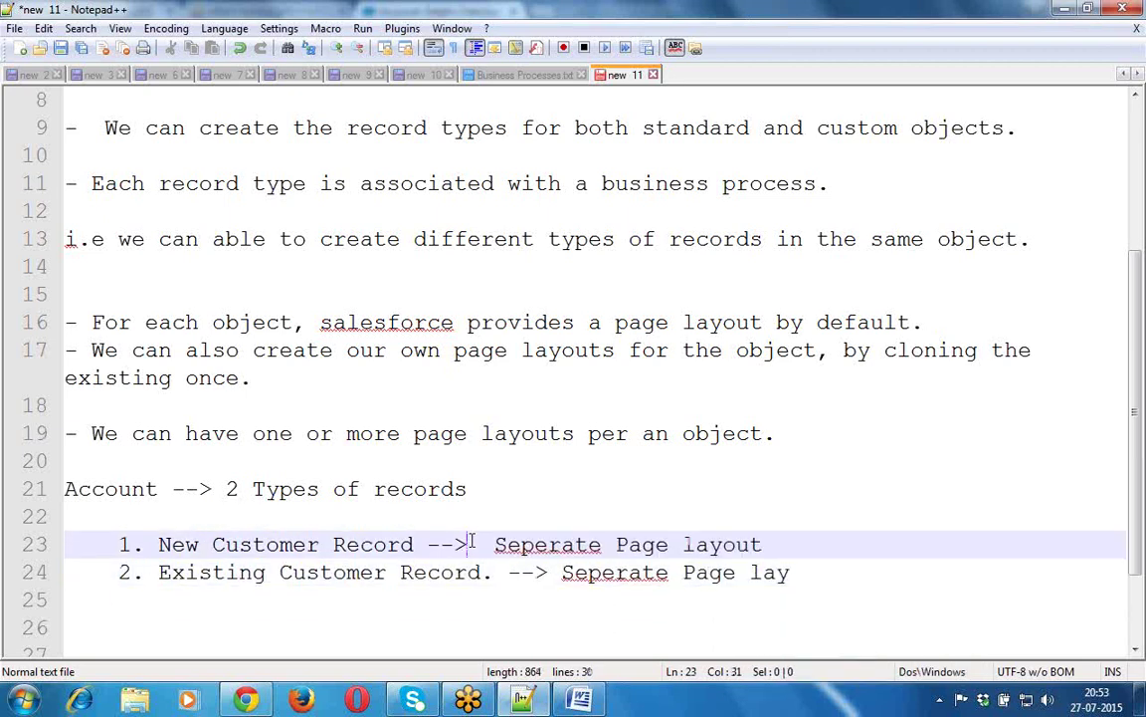
{"action": "key", "text": "Down"}
{"action": "key", "text": "End"}
{"action": "type", "text": "out"}
{"action": "key", "text": "Return"}
{"action": "key", "text": "Return"}
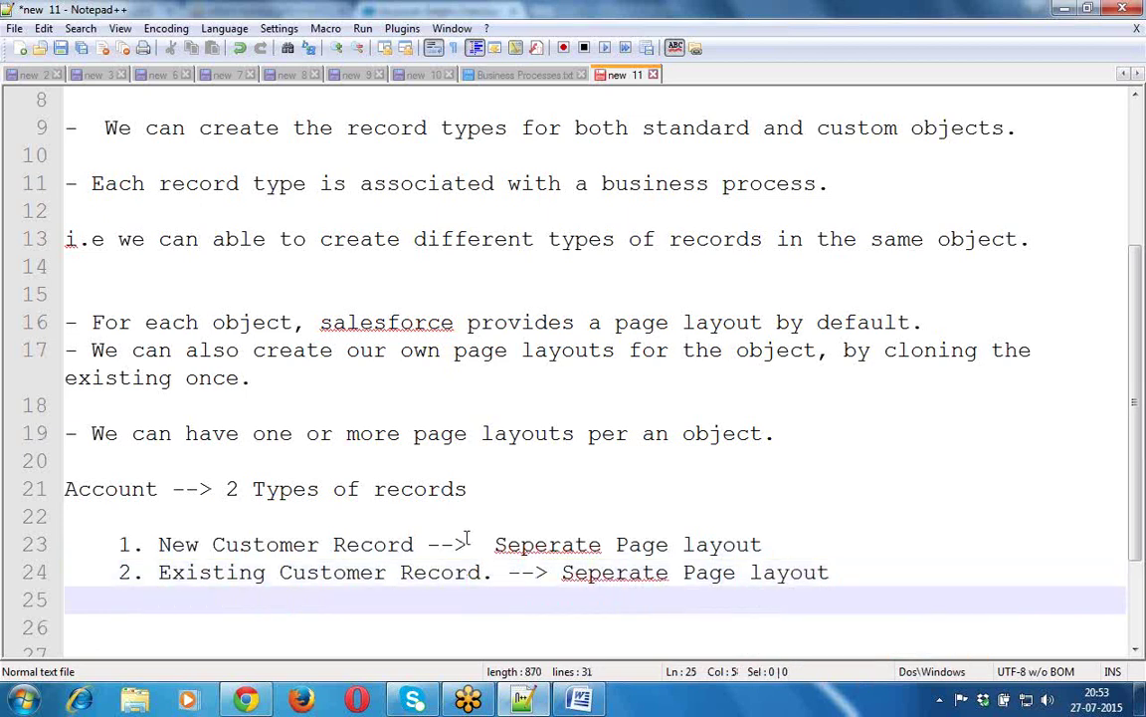
{"action": "key", "text": "Return"}
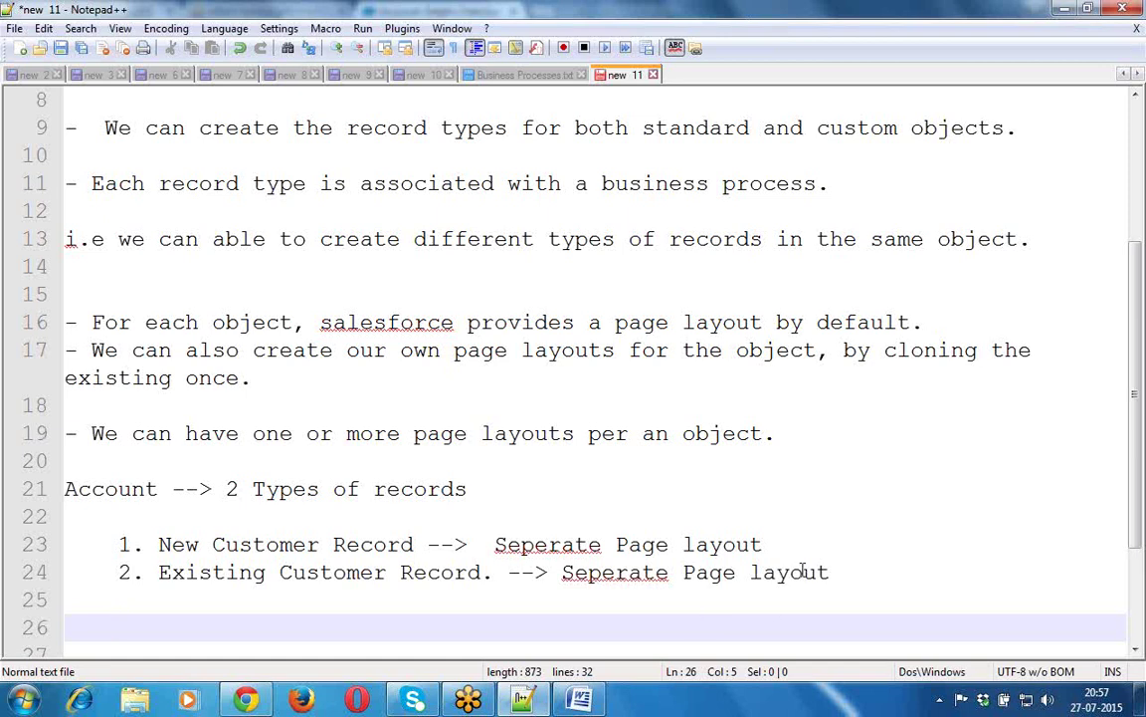
Extend the New Customer Record item on line 23 with "--> Background check section."
{"action": "left_click", "coordinate": [794, 540]}
{"action": "type", "text": "--> "}
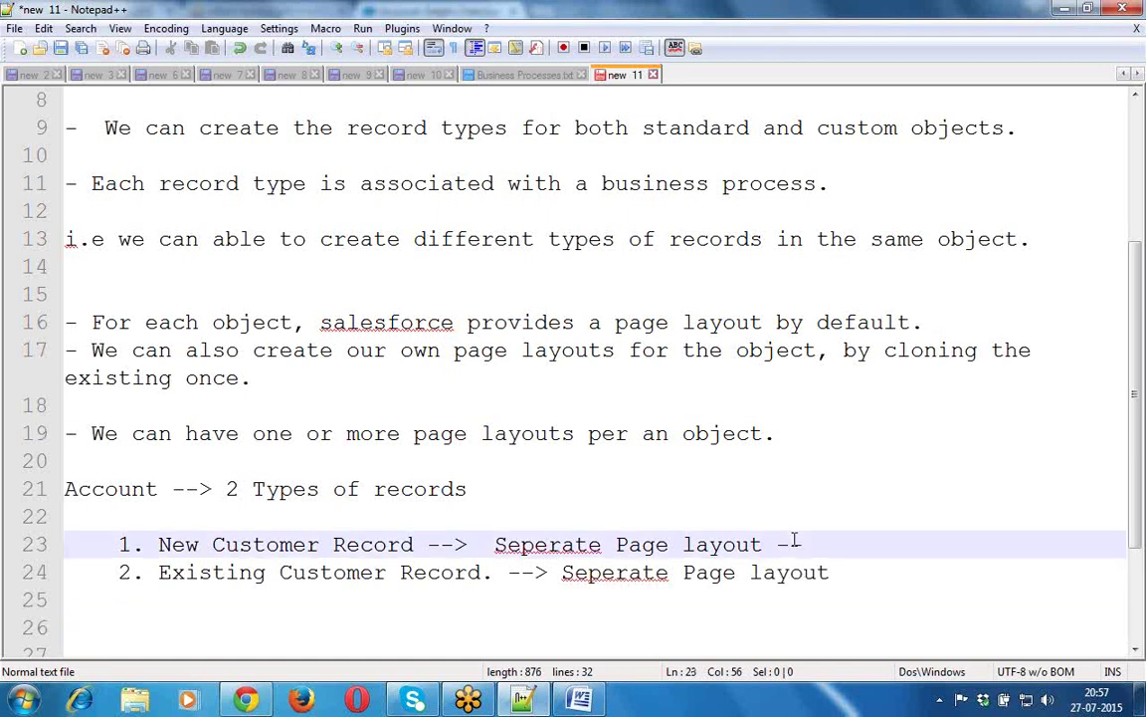
{"action": "type", "text": "Background cvh"}
{"action": "left_click", "coordinate": [790, 543]}
{"action": "key", "text": "End"}
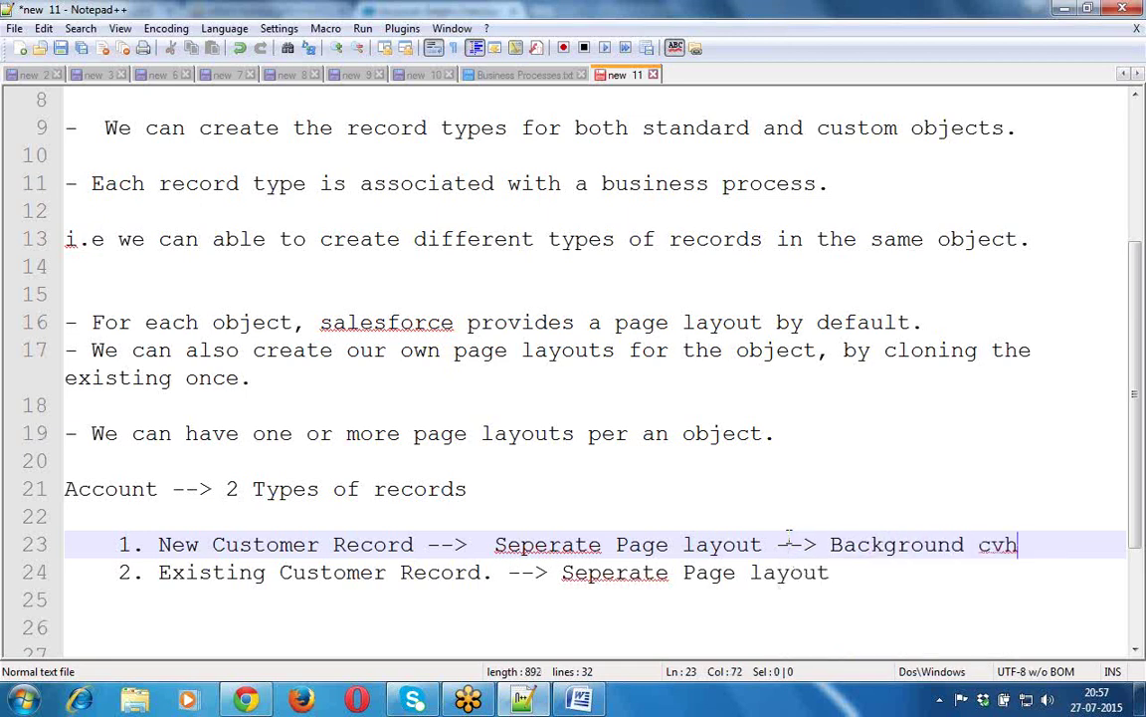
{"action": "key", "text": "BackSpace"}
{"action": "key", "text": "BackSpace"}
{"action": "type", "text": "heck "}
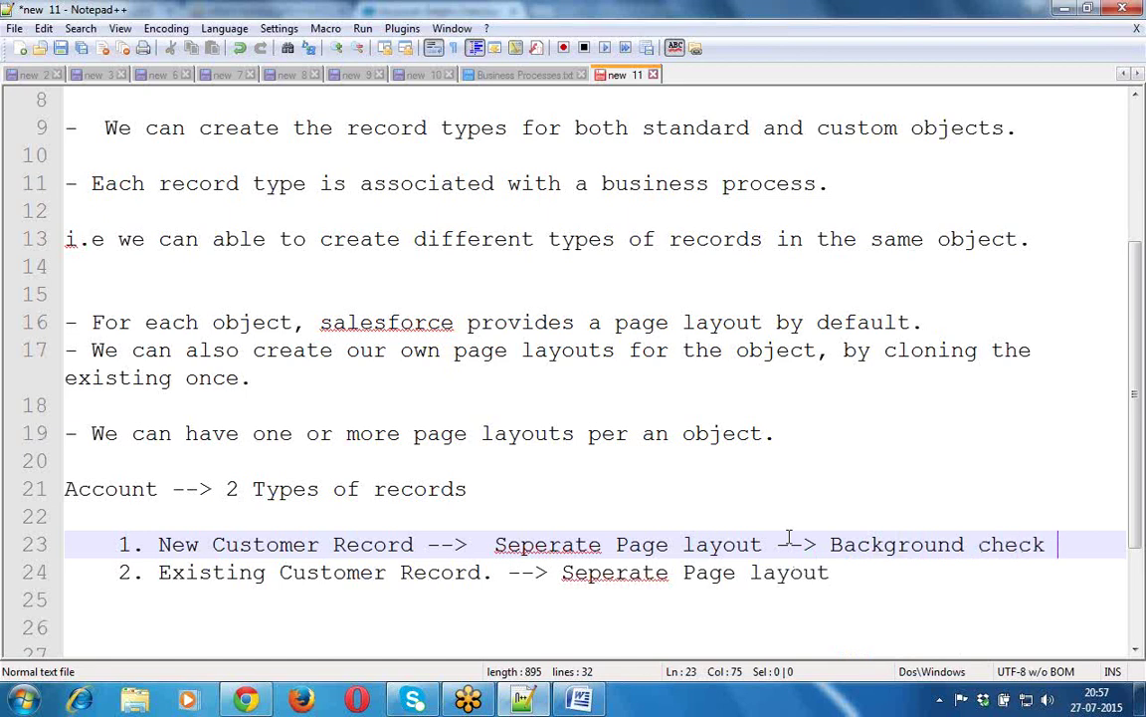
{"action": "type", "text": "section."}
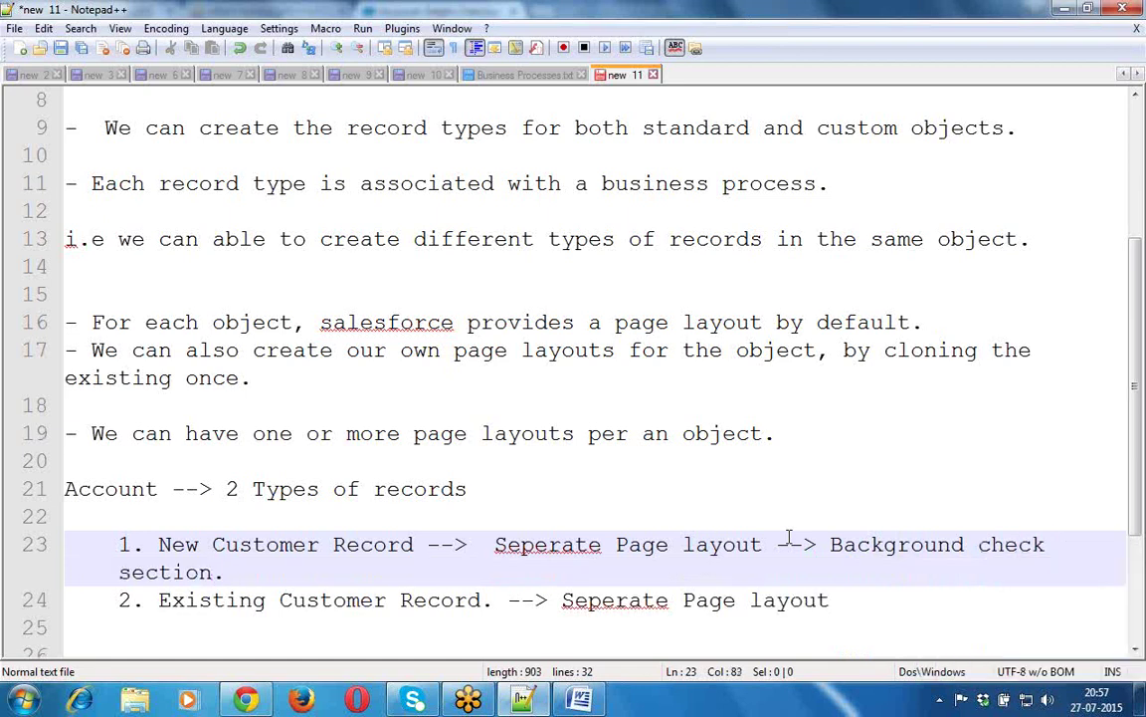
Extend the Existing Customer Record item on line 24 with "--> No Background check section."
{"action": "key", "text": "Down"}
{"action": "key", "text": "End"}
{"action": "type", "text": "--> "}
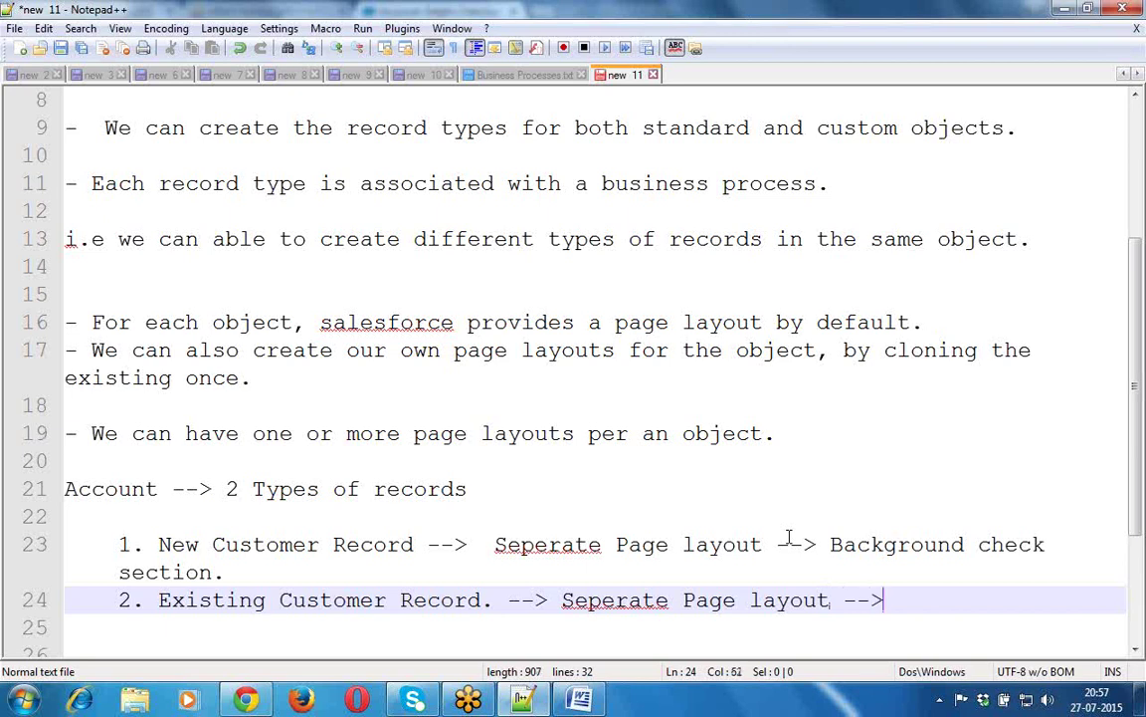
{"action": "type", "text": "No Background ch"}
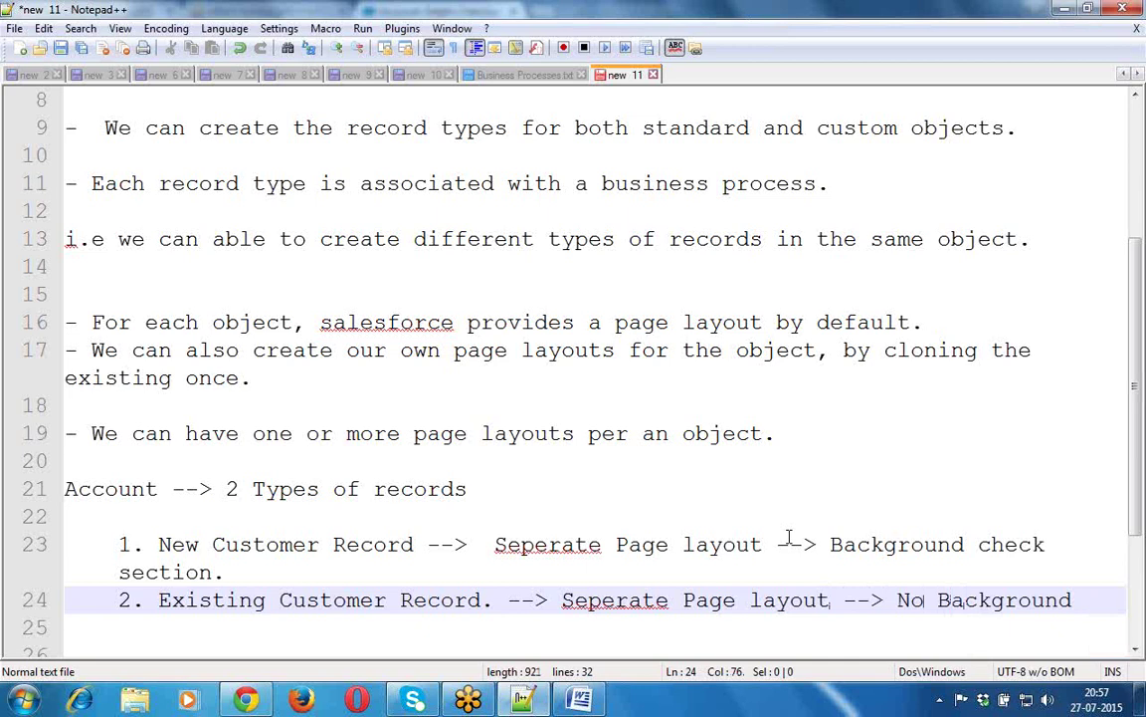
{"action": "left_click", "coordinate": [788, 542]}
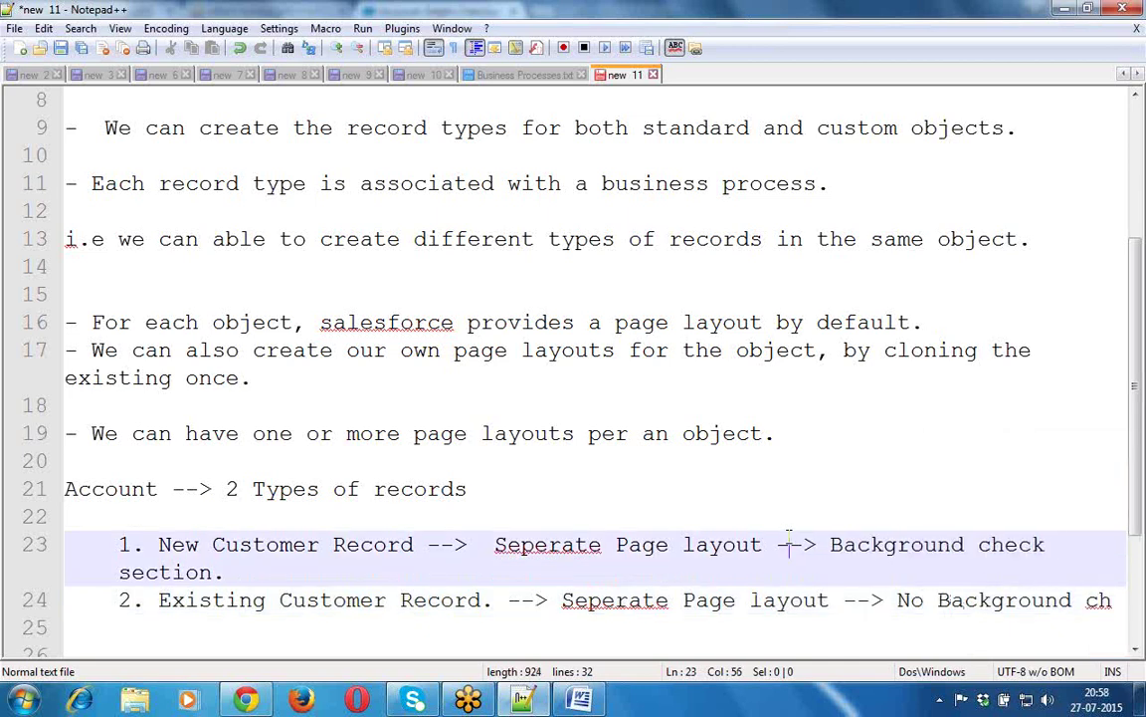
{"action": "left_click", "coordinate": [1123, 602]}
{"action": "type", "text": "eck sec"}
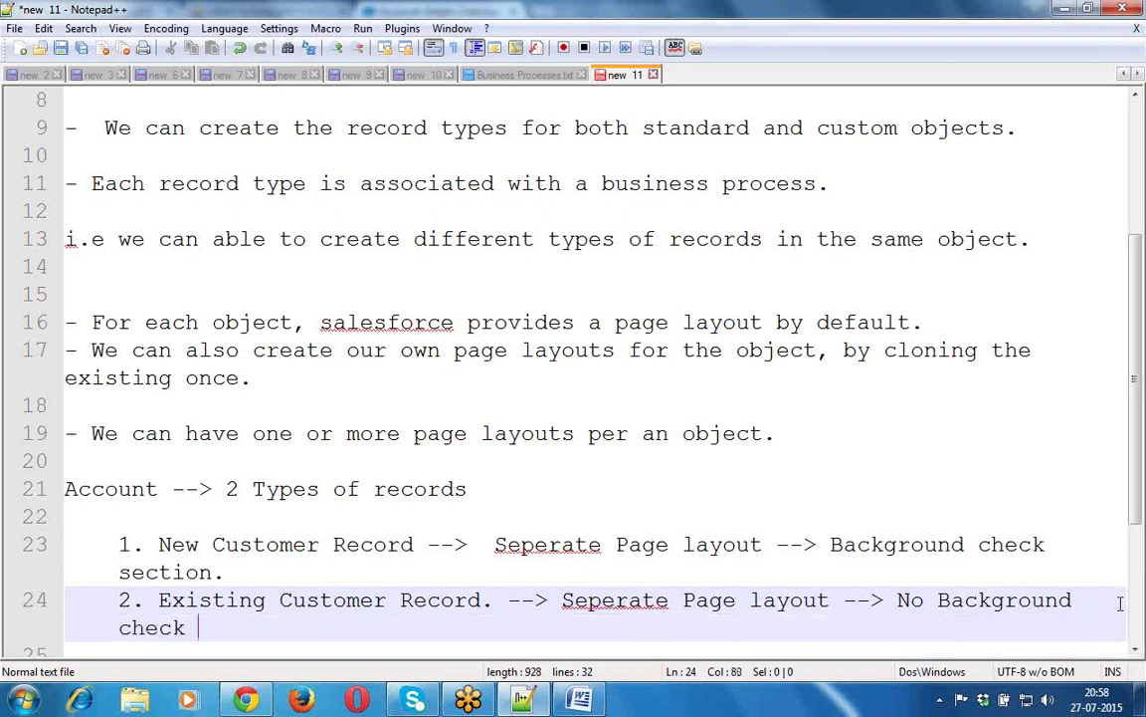
{"action": "key", "text": "Return"}
{"action": "type", "text": "."}
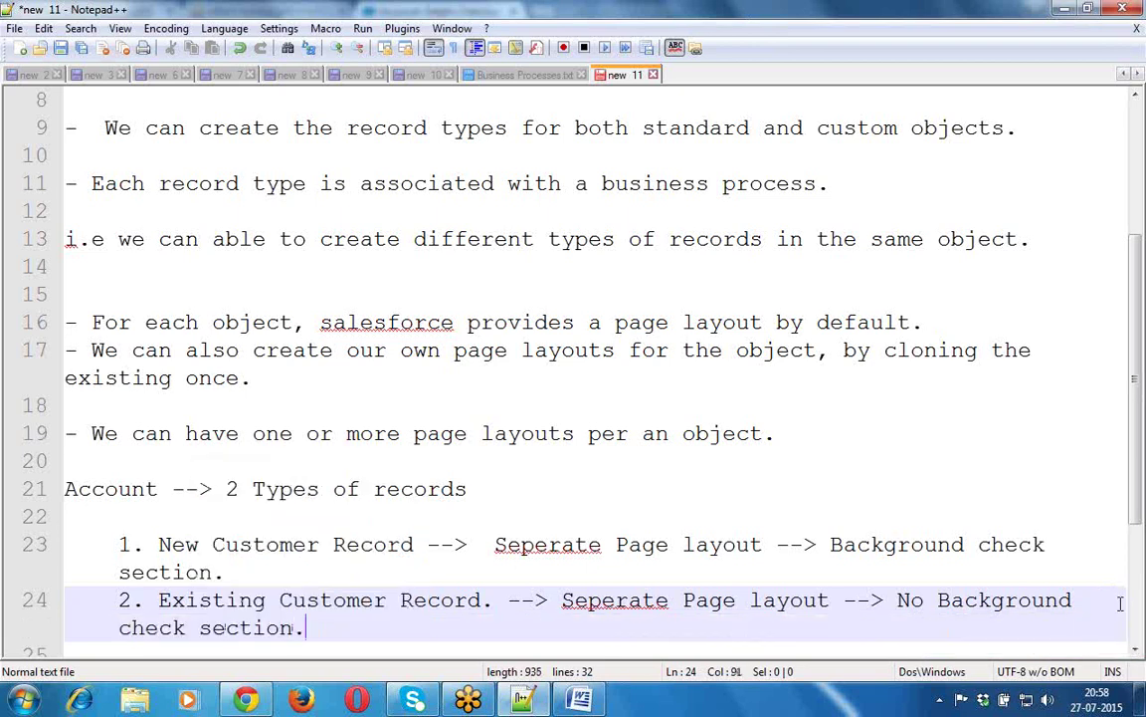
Leave line 25 blank, write the unindented label "Step 1." on line 26 and add a new line below it
{"action": "key", "text": "Return"}
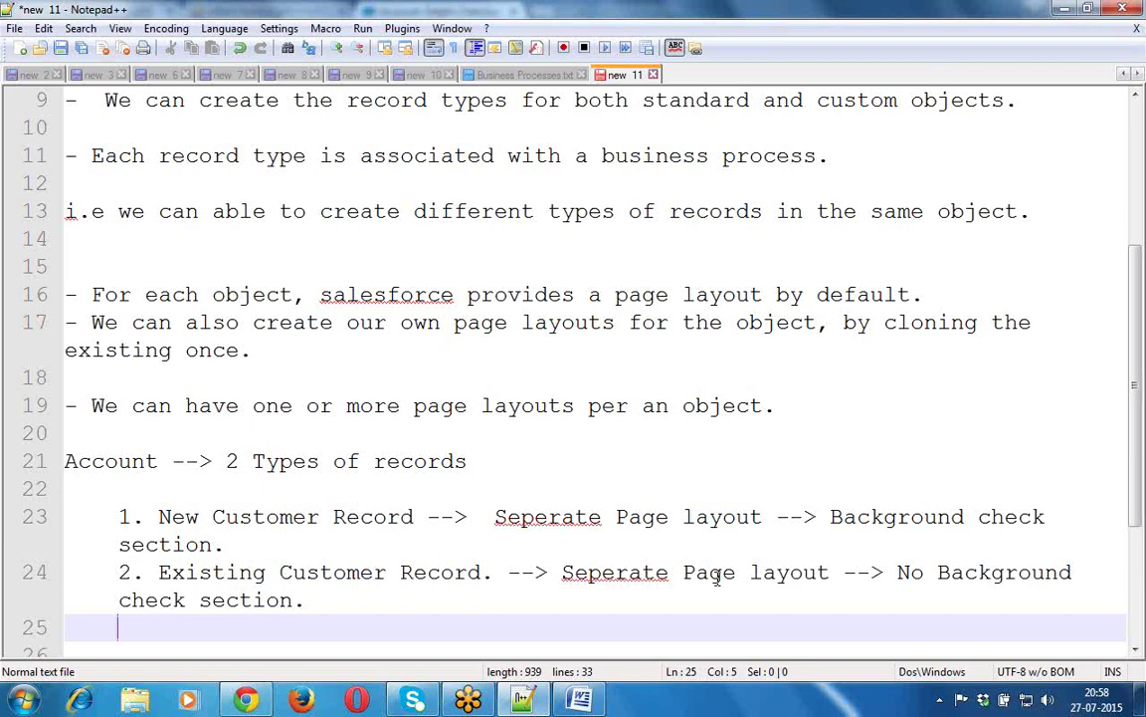
{"action": "key", "text": "Return"}
{"action": "key", "text": "BackSpace"}
{"action": "key", "text": "BackSpace"}
{"action": "key", "text": "BackSpace"}
{"action": "key", "text": "BackSpace"}
{"action": "type", "text": "Step 1."}
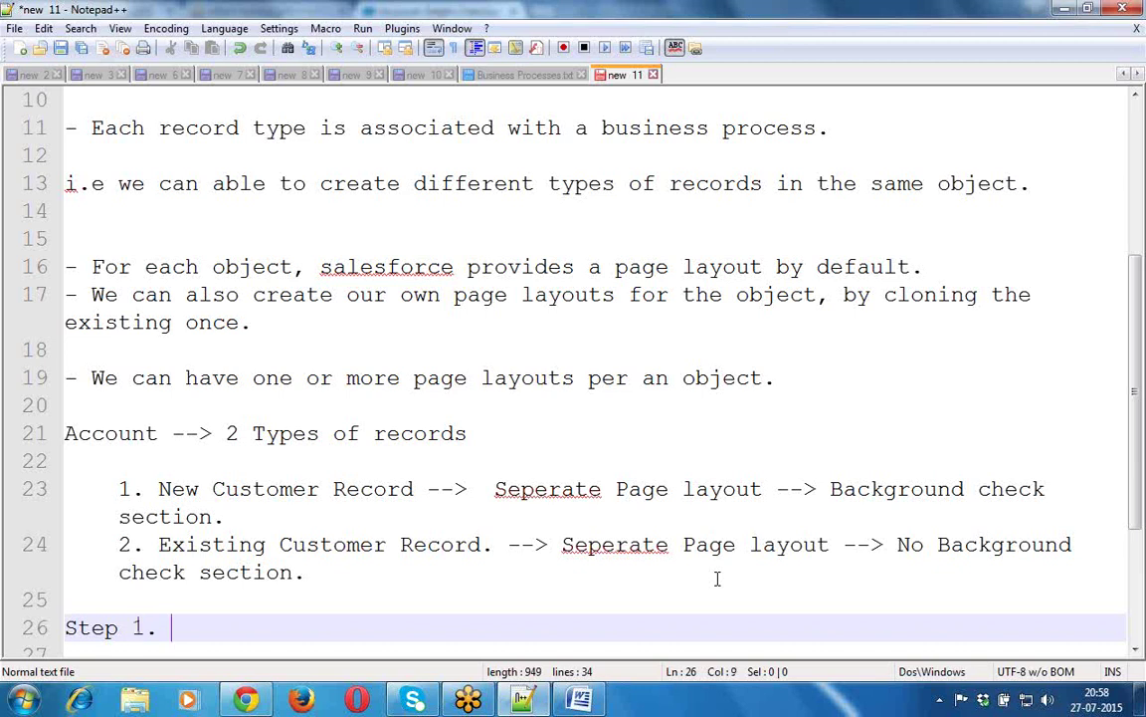
{"action": "key", "text": "Return"}
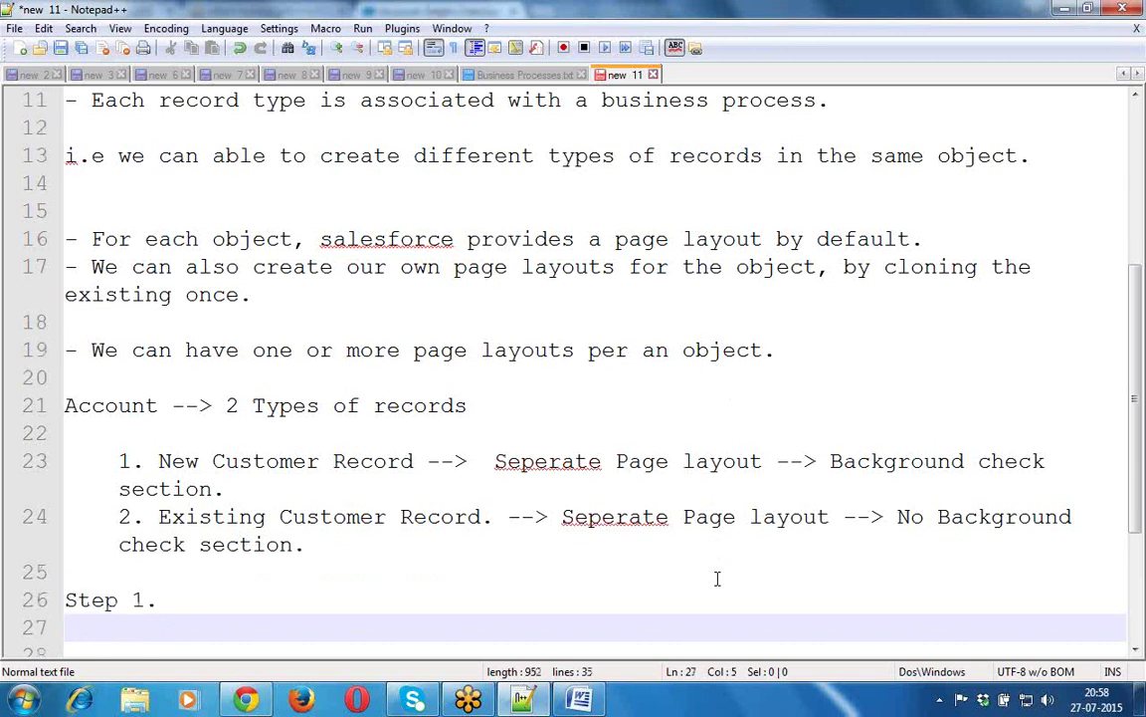
Write "Create the required page layouts." after the "Step 1." label on line 26
{"action": "key", "text": "Up"}
{"action": "key", "text": "End"}
{"action": "type", "text": "Cr"}
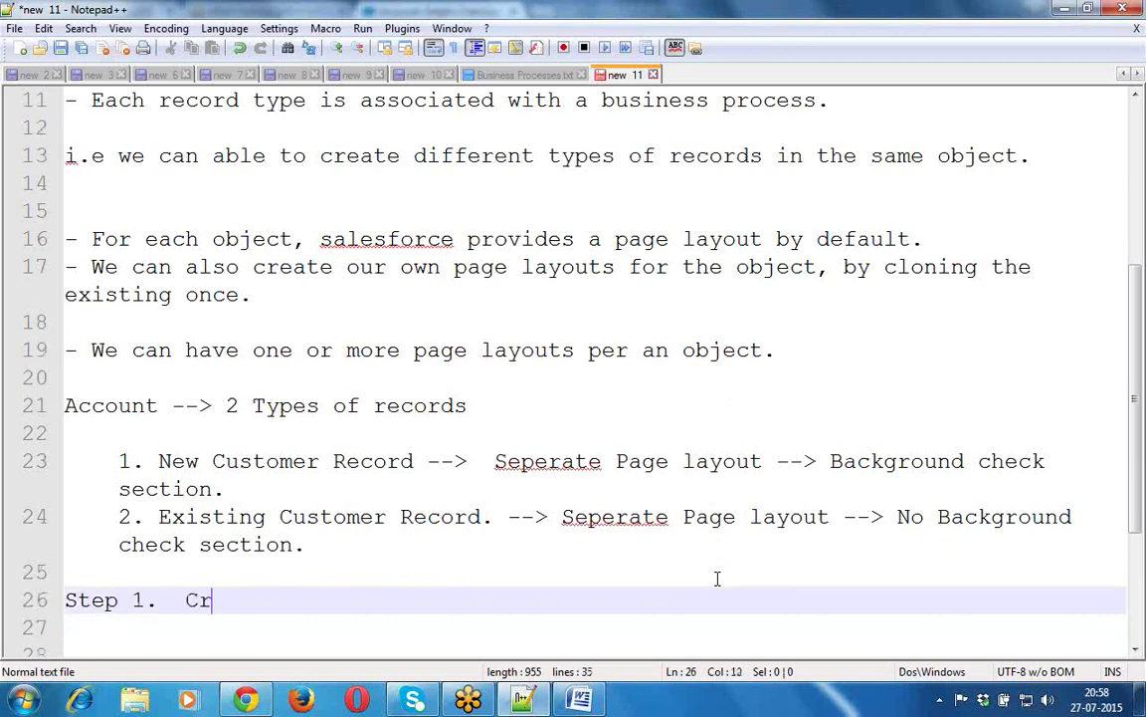
{"action": "type", "text": "eate th"}
{"action": "left_click", "coordinate": [716, 577]}
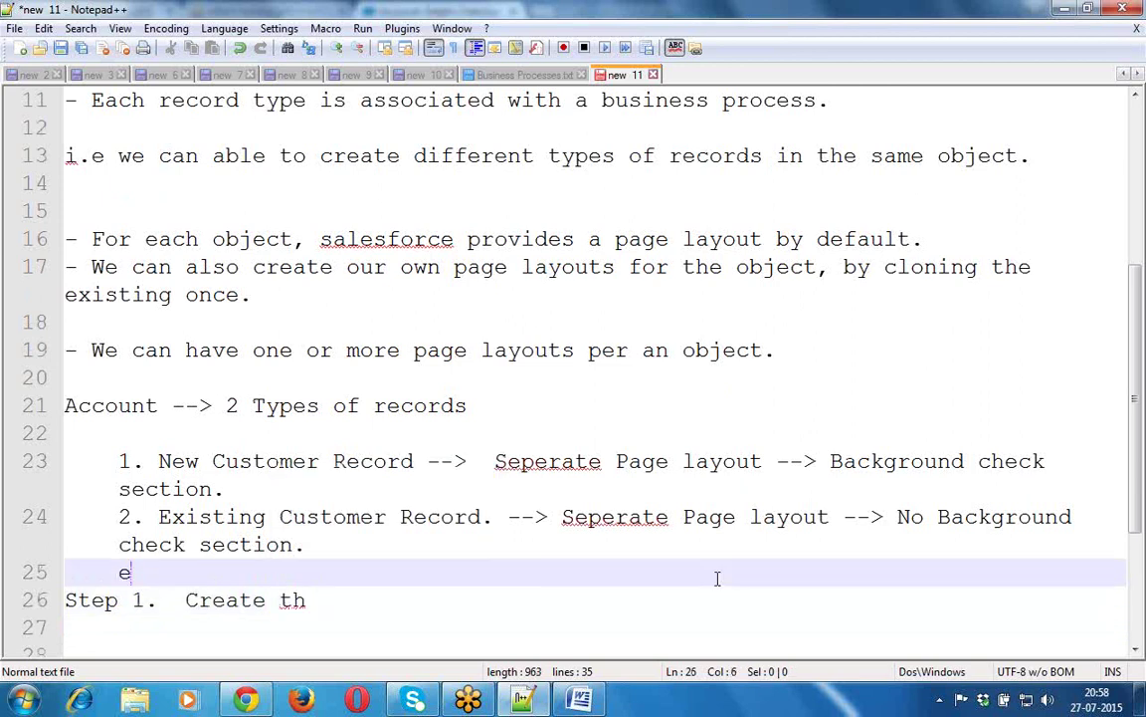
{"action": "left_click", "coordinate": [514, 600]}
{"action": "type", "text": "e re"}
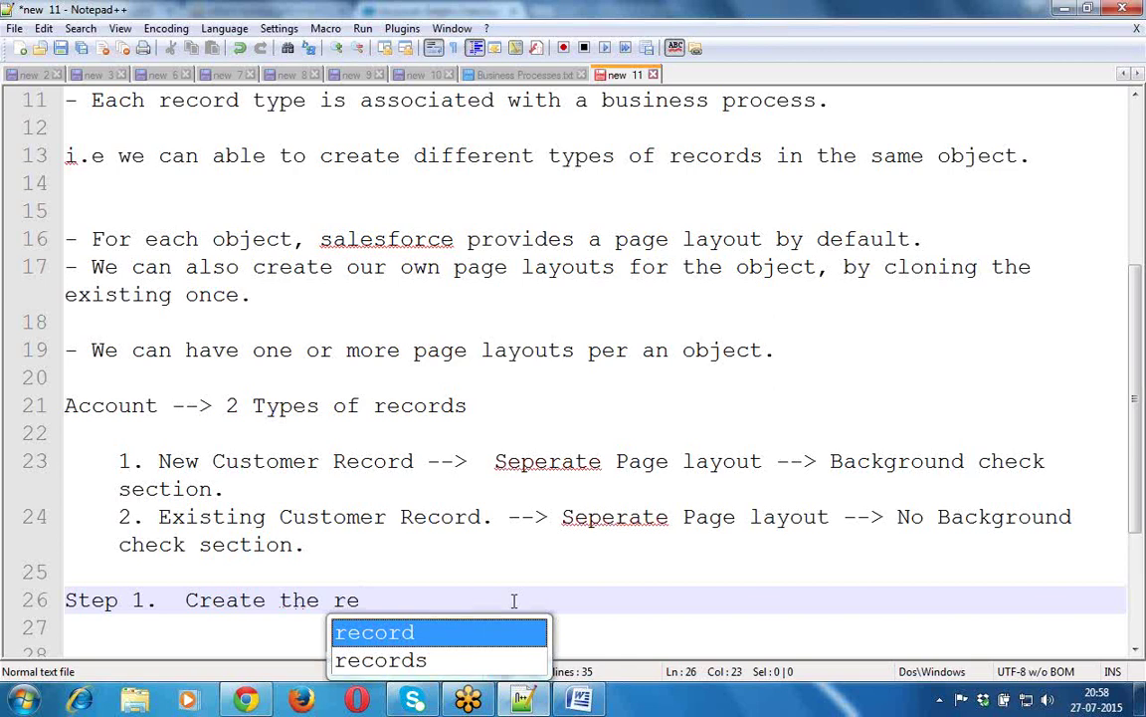
{"action": "type", "text": "quired page "}
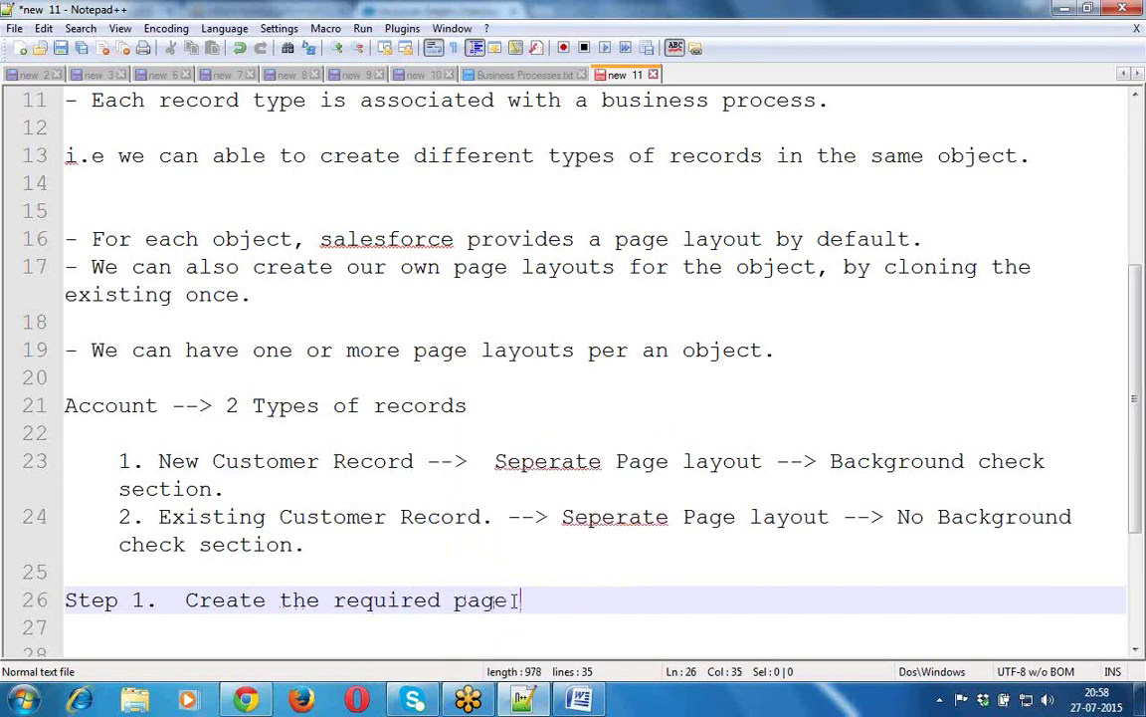
{"action": "type", "text": "layou"}
{"action": "key", "text": "BackSpace"}
{"action": "key", "text": "BackSpace"}
{"action": "key", "text": "ctrl+z"}
{"action": "left_click", "coordinate": [511, 599]}
{"action": "type", "text": "s."}
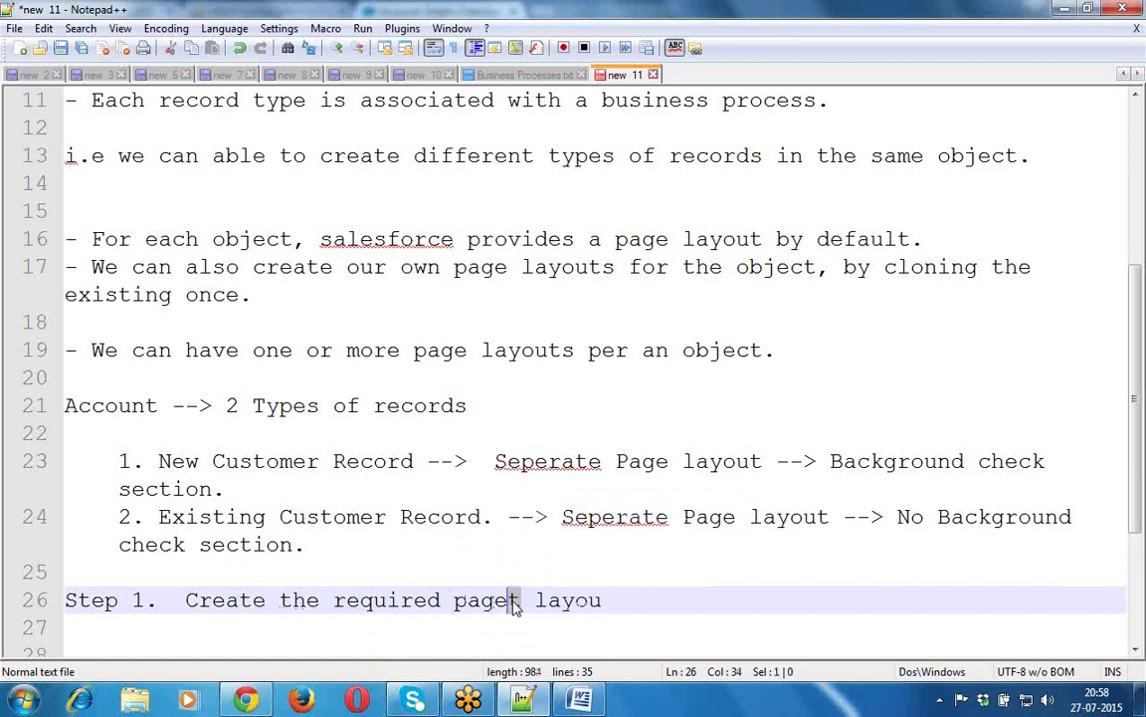
{"action": "key", "text": "BackSpace"}
{"action": "key", "text": "BackSpace"}
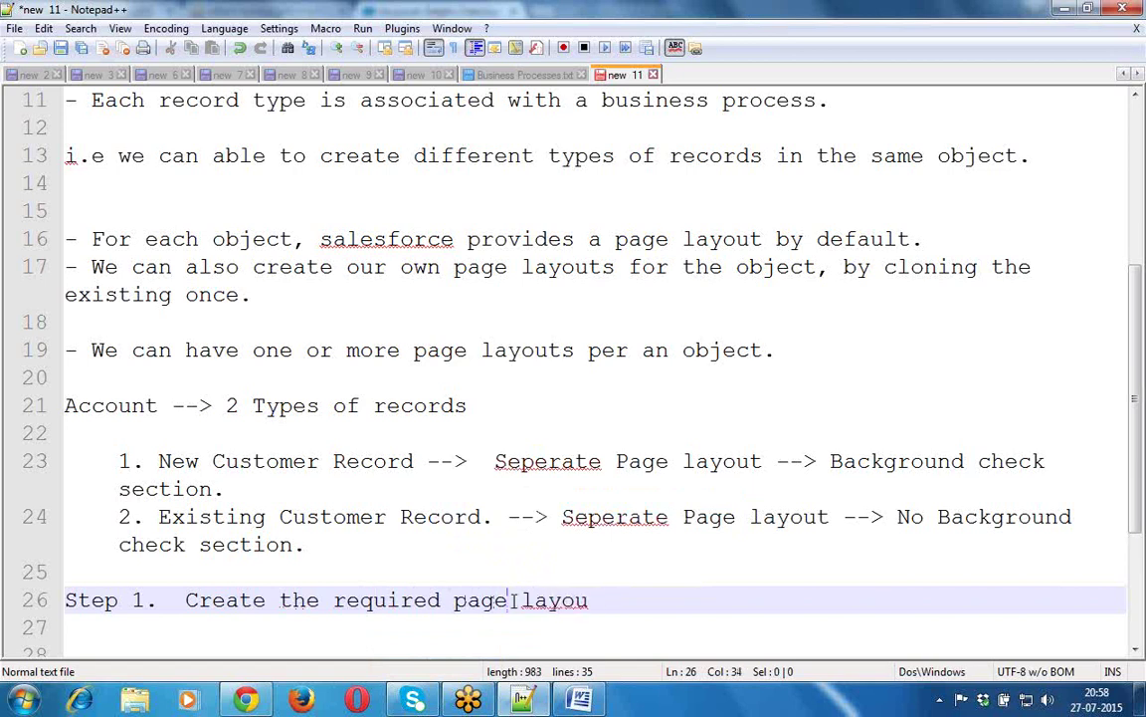
{"action": "key", "text": "End"}
{"action": "type", "text": "ts."}
Add the sub-item "1. New Customer Layout" on line 27, indented three levels under Step 1
{"action": "key", "text": "Return"}
{"action": "key", "text": "Tab"}
{"action": "key", "text": "Tab"}
{"action": "key", "text": "Tab"}
{"action": "type", "text": "1. "}
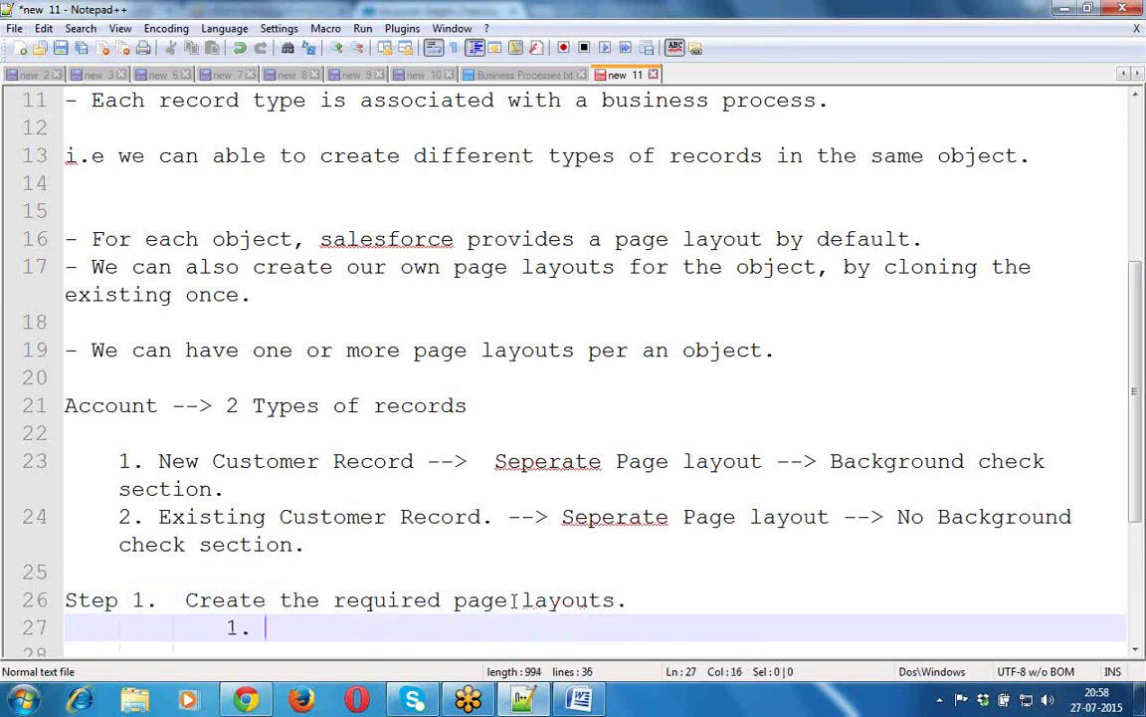
{"action": "type", "text": "New Cus"}
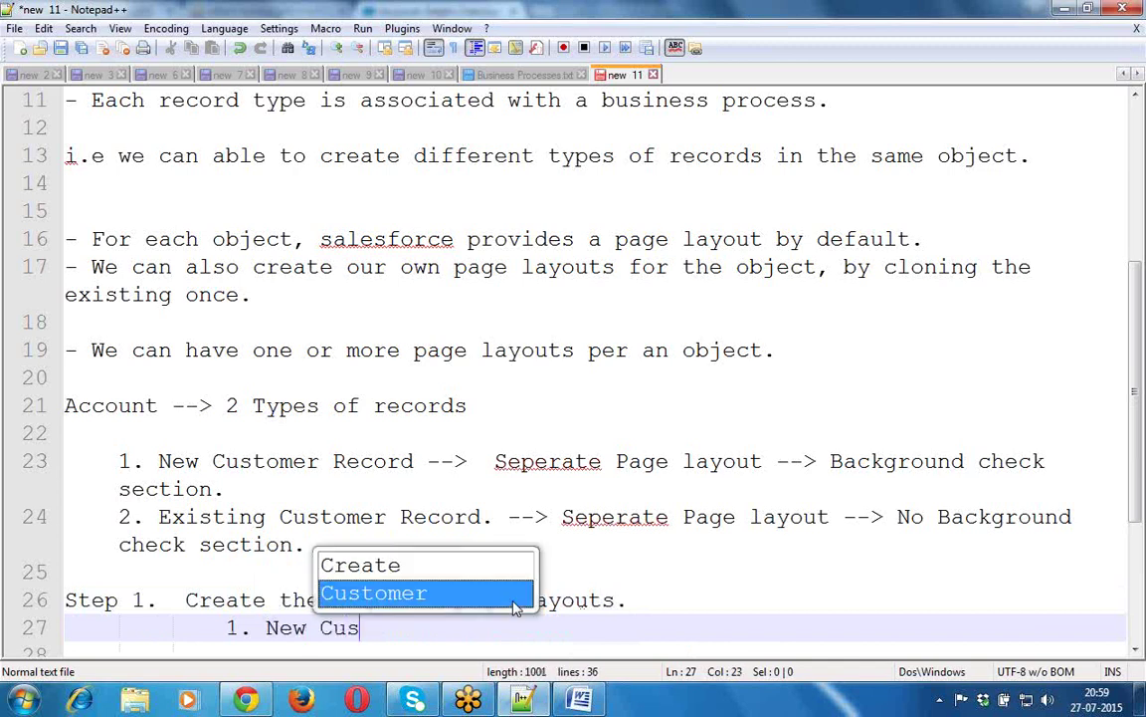
{"action": "double_click", "coordinate": [516, 607]}
{"action": "type", "text": "La"}
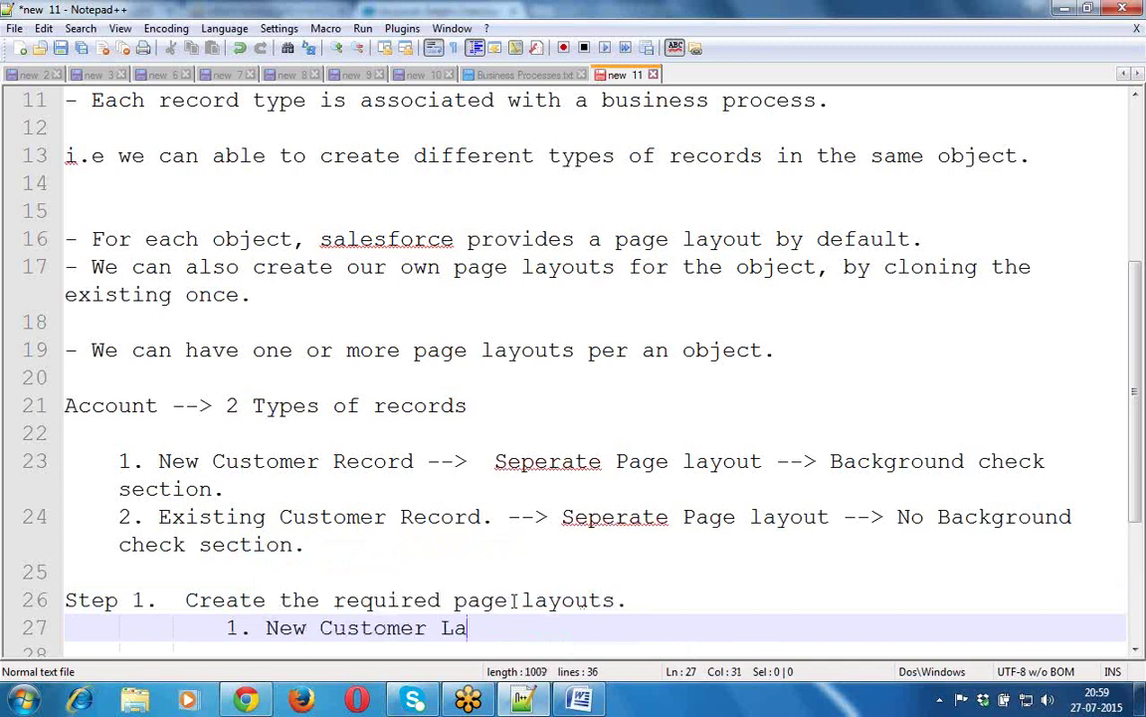
{"action": "type", "text": "yout"}
Add the sub-item "2. Existing Customer Layout." on line 28, leave a blank line and start an unindented line 30
{"action": "key", "text": "Return"}
{"action": "type", "text": "2. Ex"}
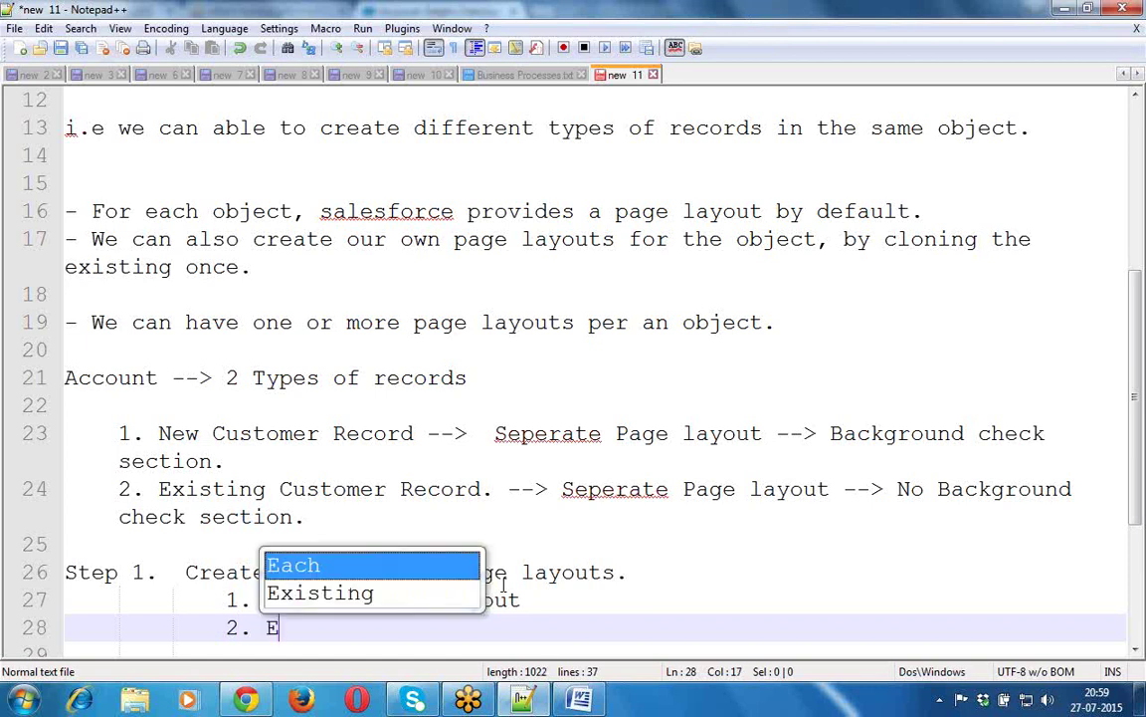
{"action": "key", "text": "Return"}
{"action": "type", "text": "Cus"}
{"action": "key", "text": "Return"}
{"action": "type", "text": "L"}
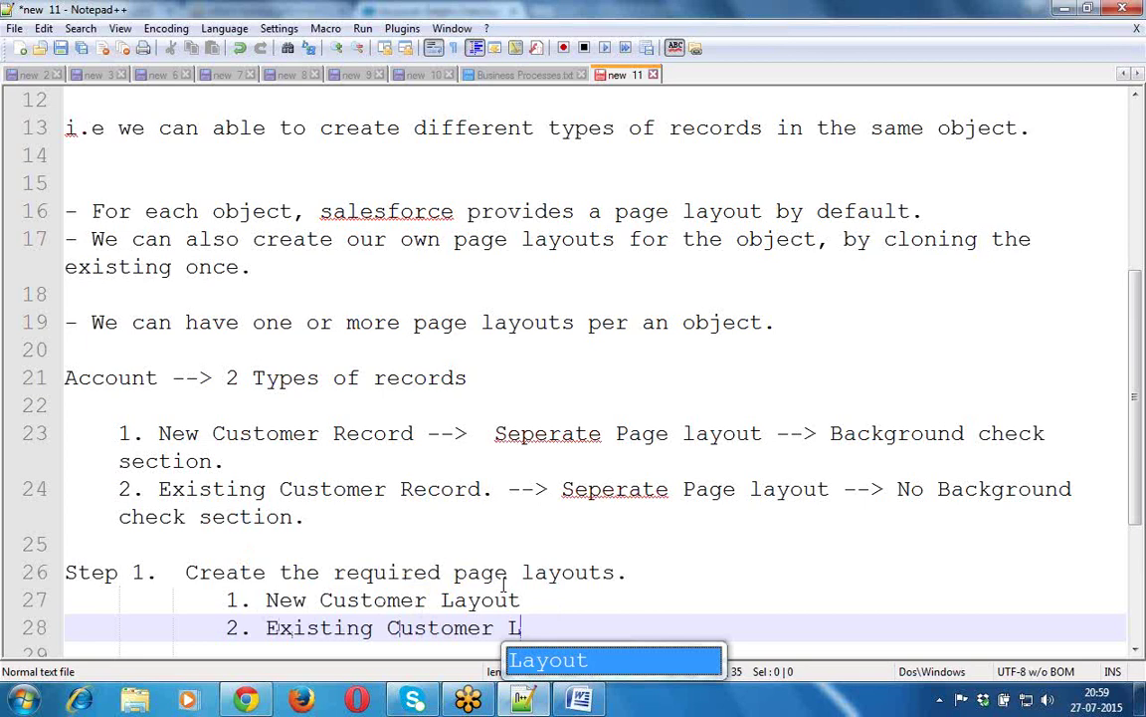
{"action": "key", "text": "Return"}
{"action": "type", "text": "."}
{"action": "key", "text": "Return"}
{"action": "key", "text": "Return"}
{"action": "key", "text": "Home"}
{"action": "key", "text": "Delete"}
{"action": "key", "text": "Delete"}
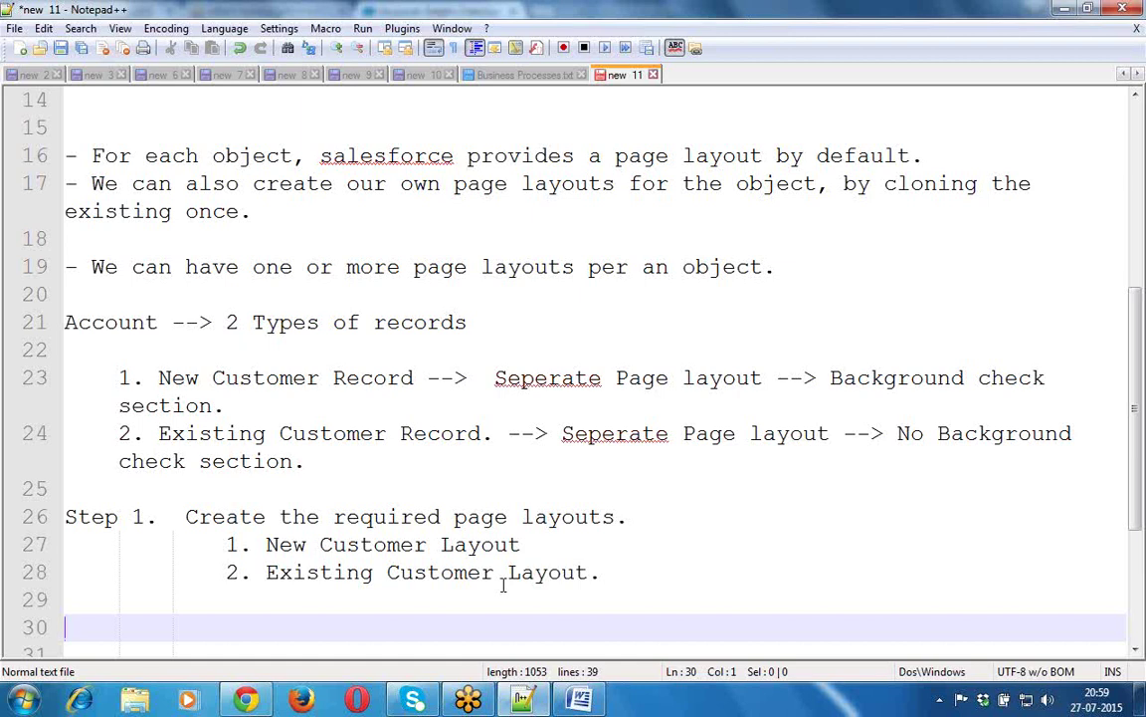
Switch to Salesforce in Chrome and open the page layouts of the Account object in Setup
{"action": "key", "text": "alt+Tab"}
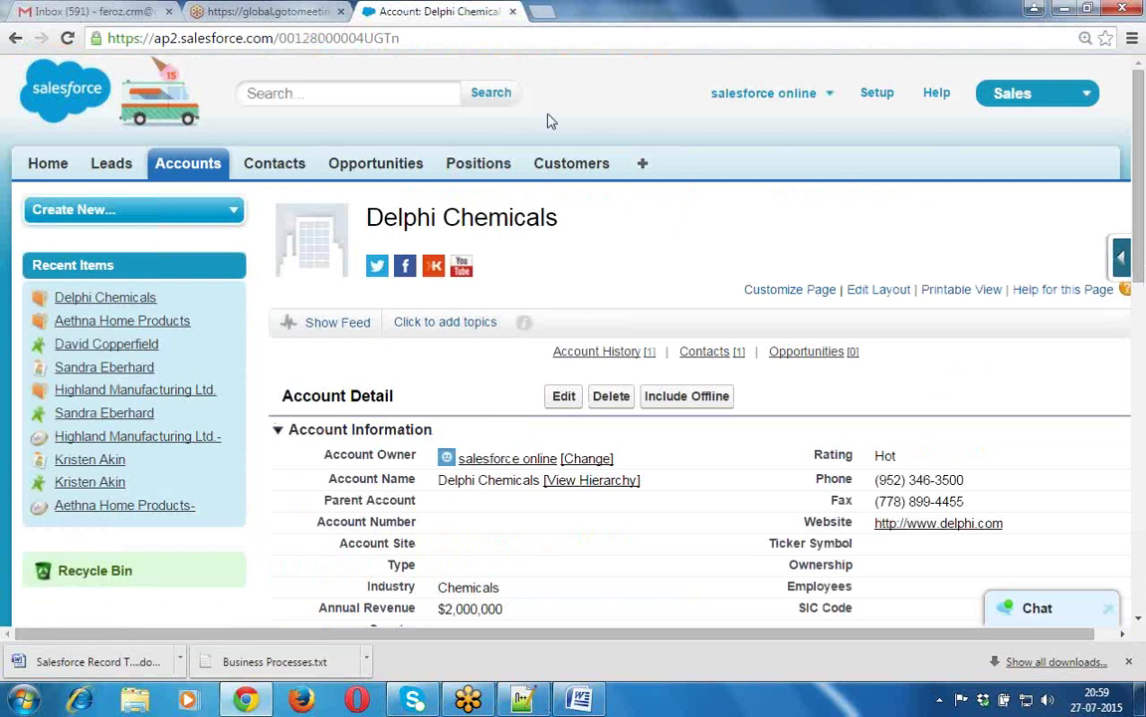
{"action": "left_click", "coordinate": [188, 171]}
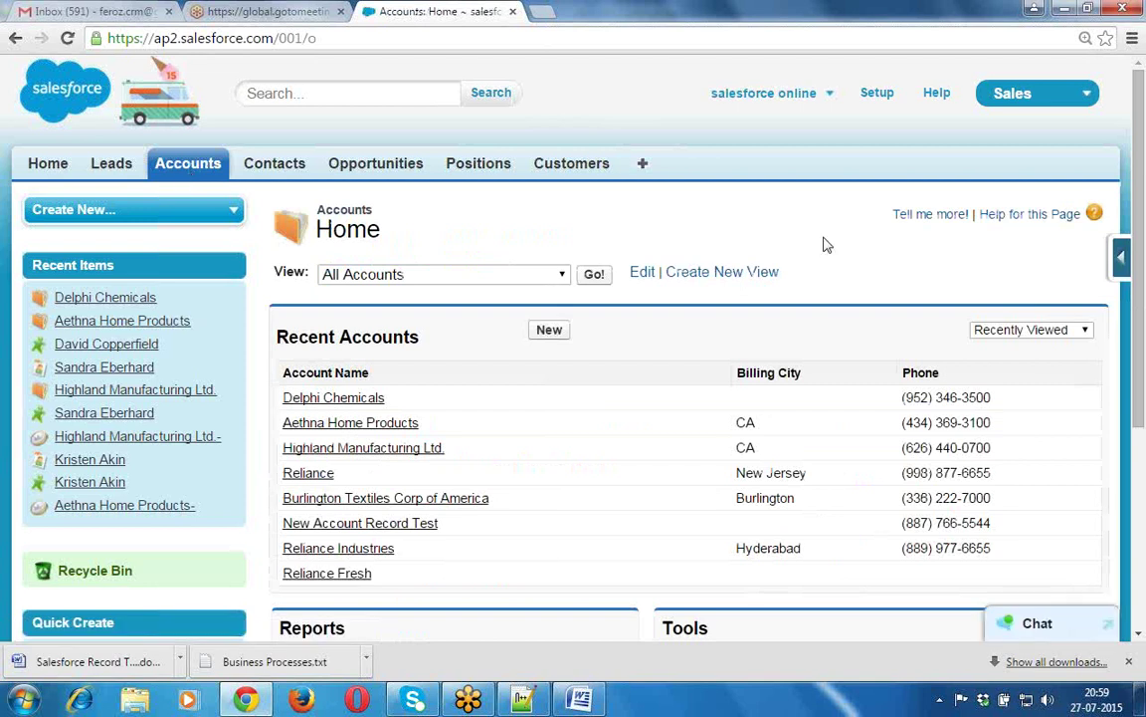
{"action": "left_click", "coordinate": [883, 103]}
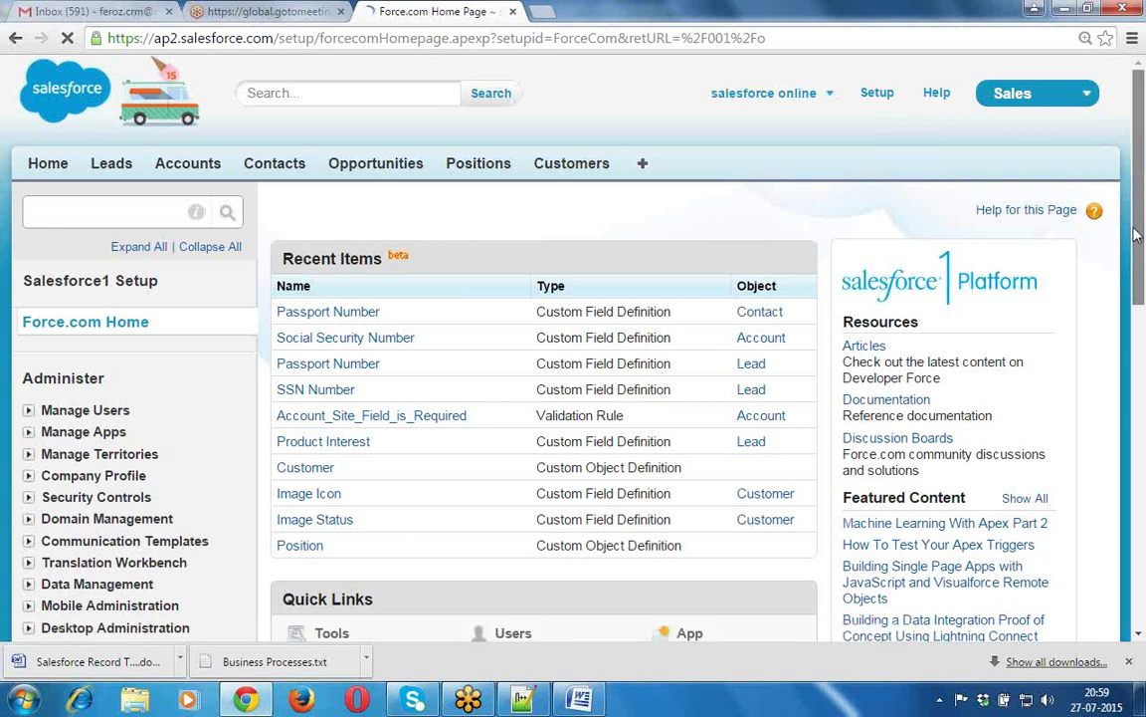
{"action": "scroll", "coordinate": [1137, 234], "scroll_direction": "down", "scroll_amount": 3}
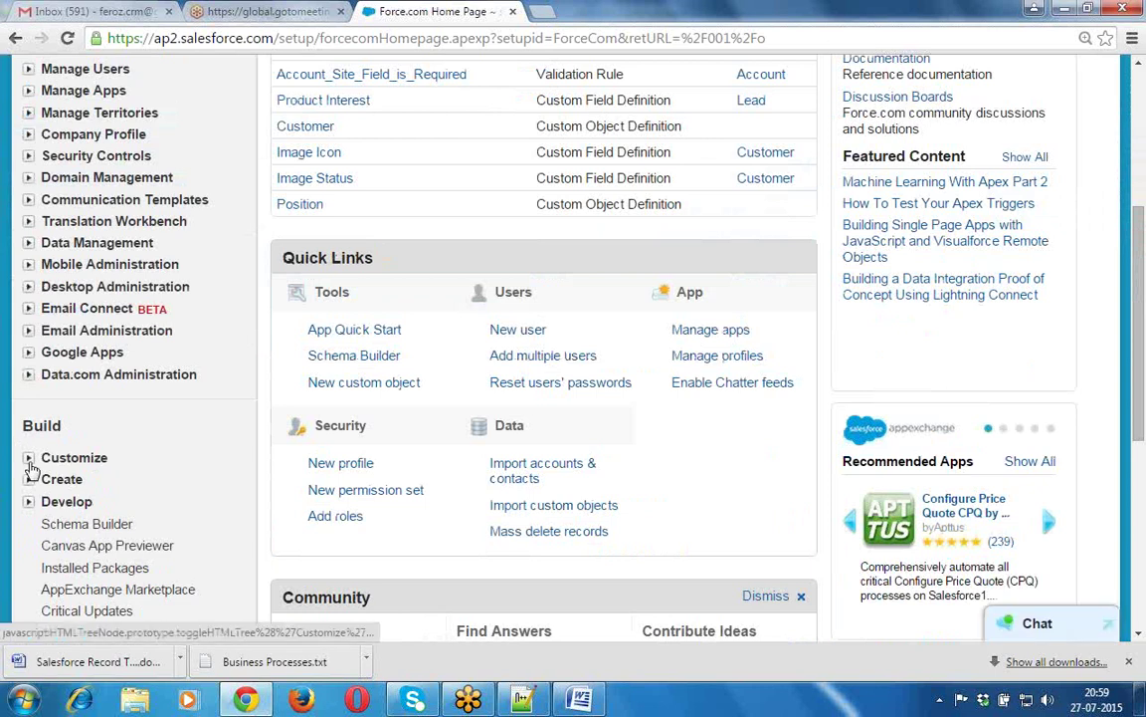
{"action": "left_click", "coordinate": [30, 460]}
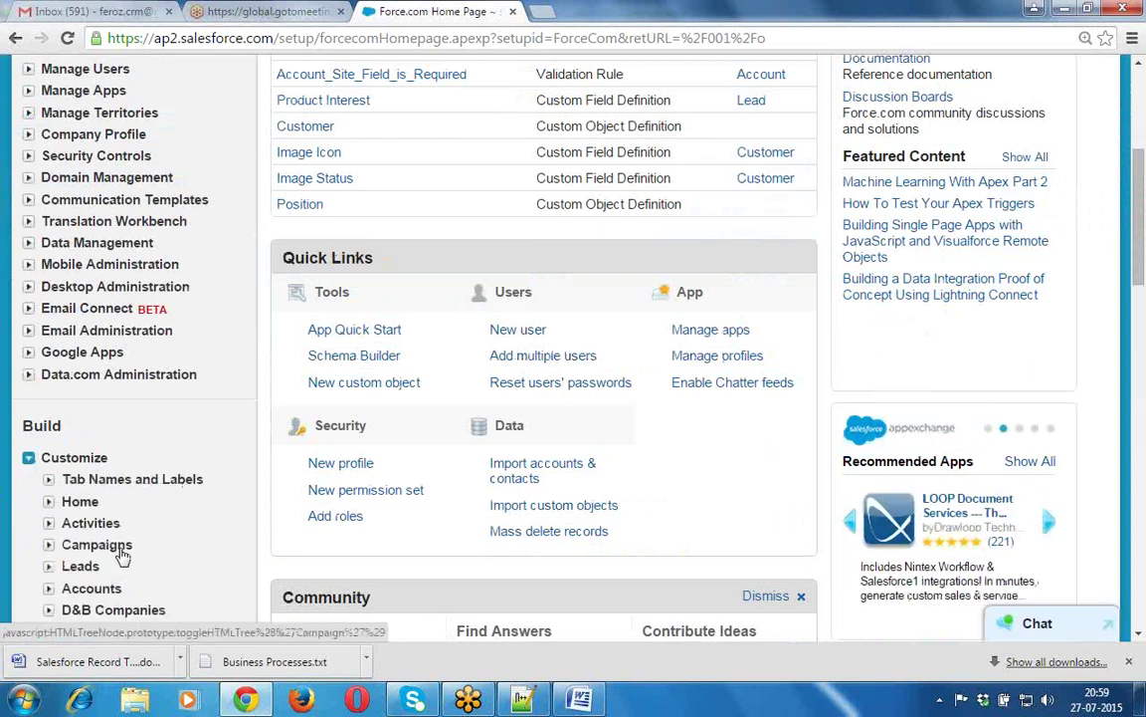
{"action": "left_click", "coordinate": [49, 589]}
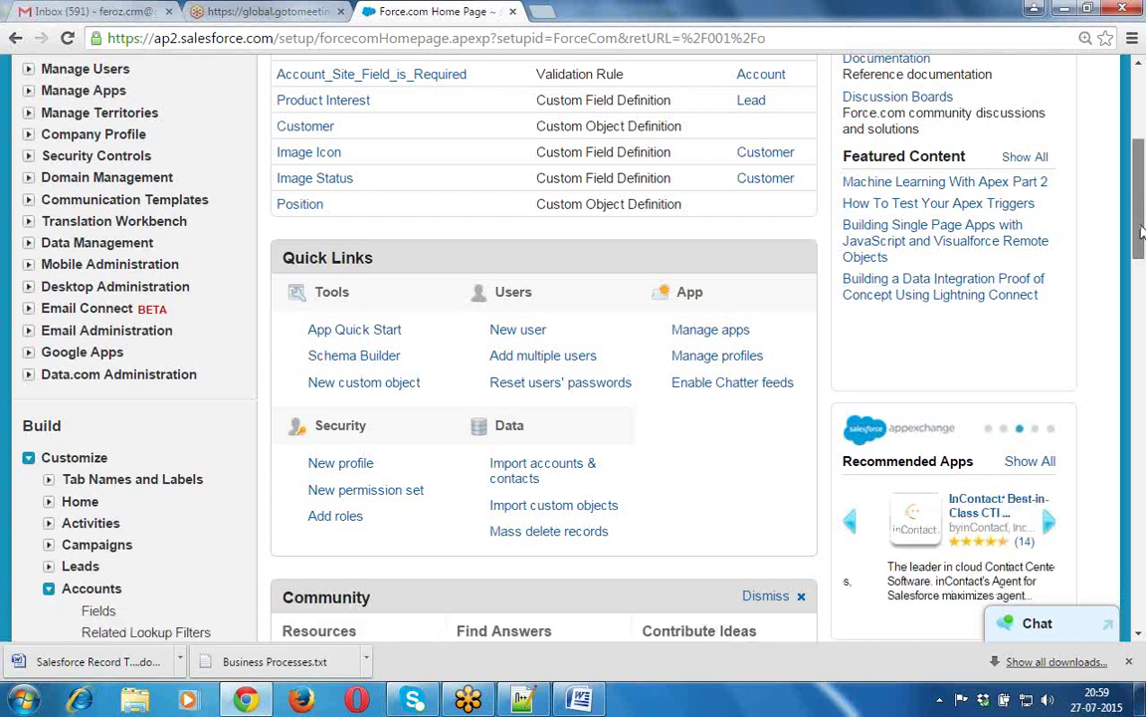
{"action": "scroll", "coordinate": [1142, 231], "scroll_direction": "down", "scroll_amount": 5}
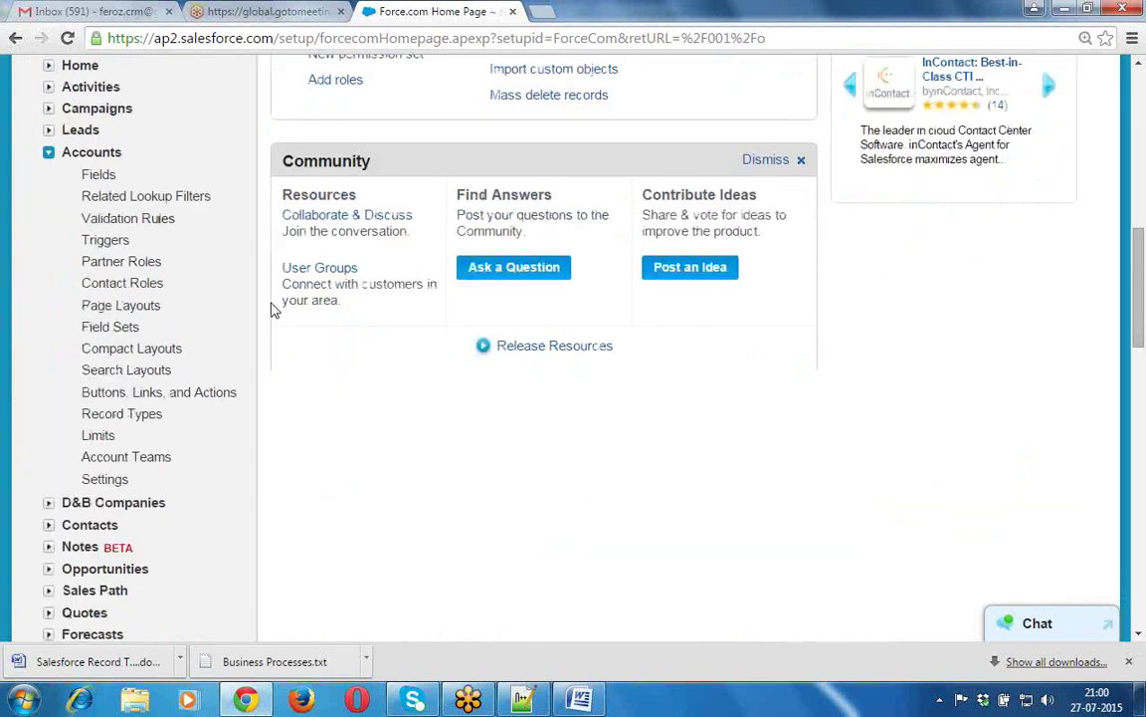
{"action": "left_click", "coordinate": [132, 309]}
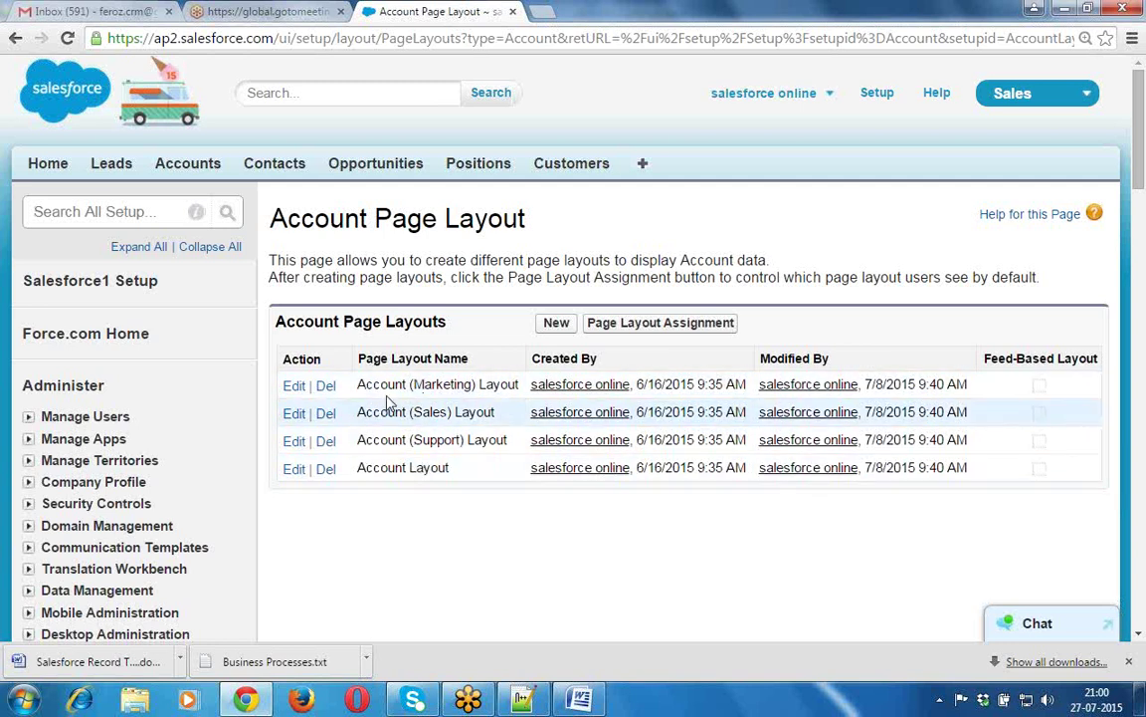
Review the existing account page layouts, from Account (Marketing) Layout through Account Layout
{"action": "left_click_drag", "start_coordinate": [360, 386], "coordinate": [519, 385]}
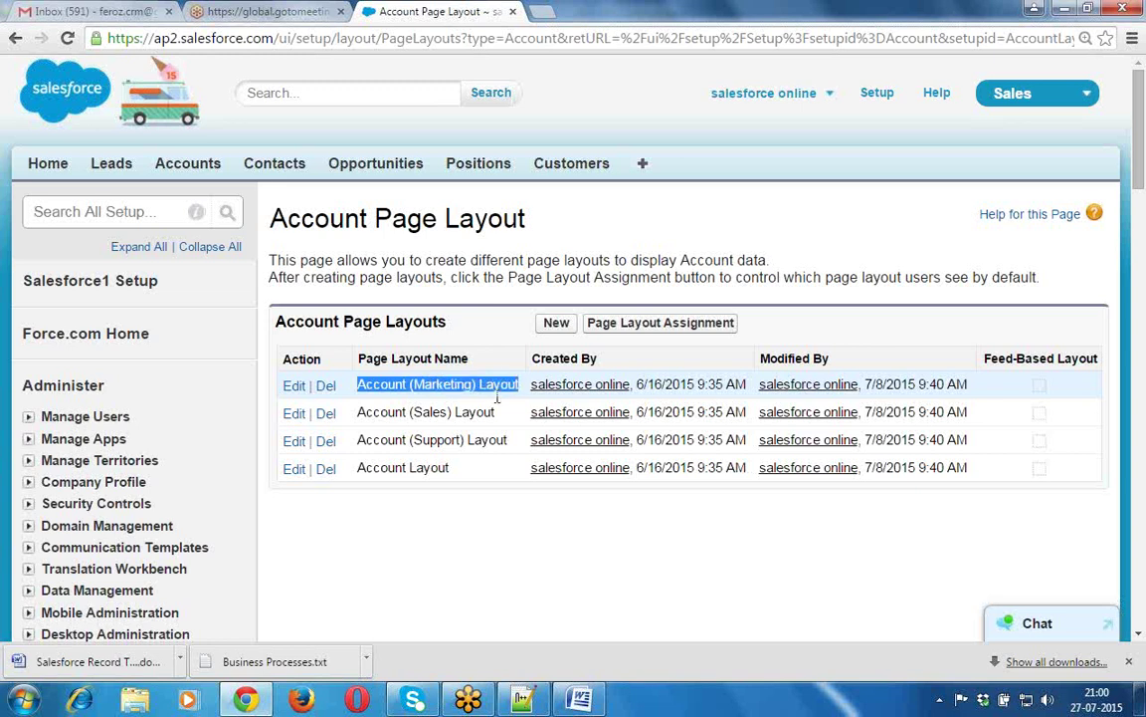
{"action": "left_click_drag", "start_coordinate": [361, 411], "coordinate": [504, 416]}
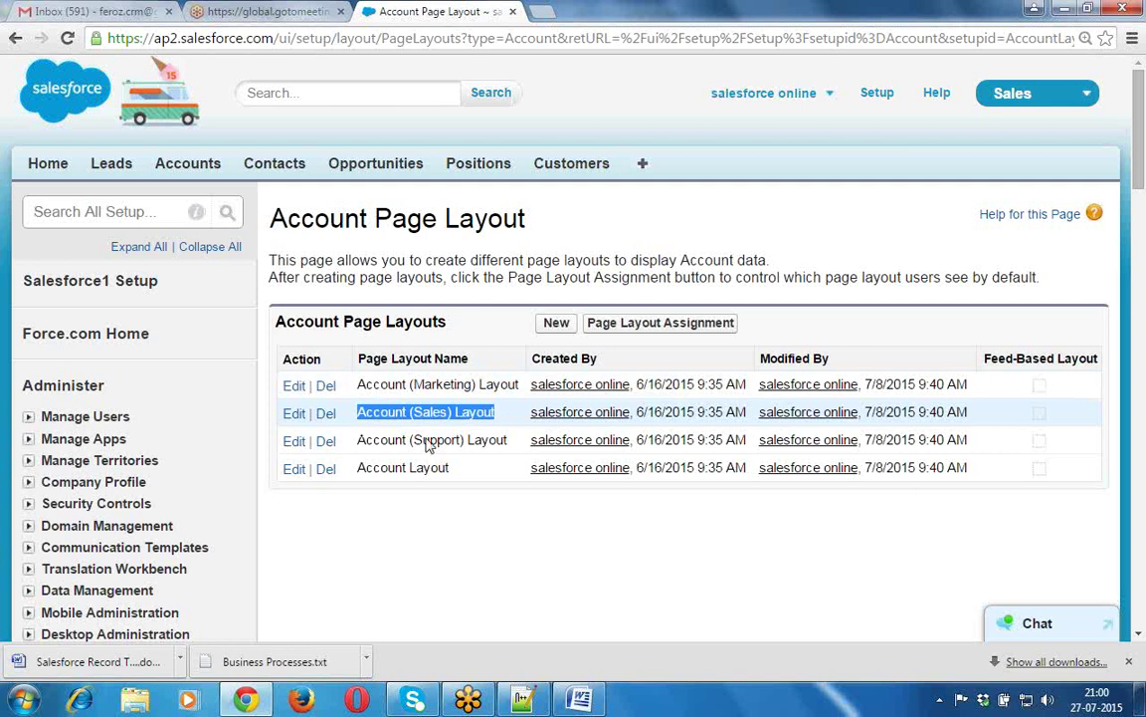
{"action": "left_click", "coordinate": [360, 440]}
{"action": "left_click_drag", "start_coordinate": [361, 440], "coordinate": [510, 456]}
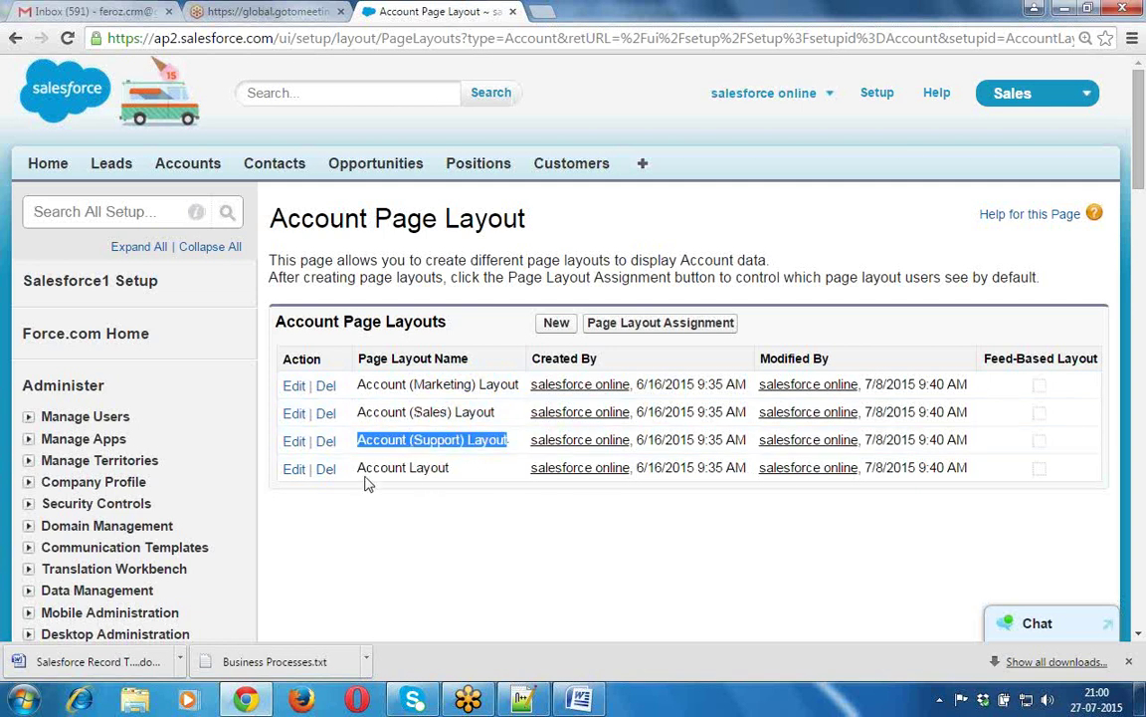
{"action": "left_click_drag", "start_coordinate": [359, 468], "coordinate": [454, 467]}
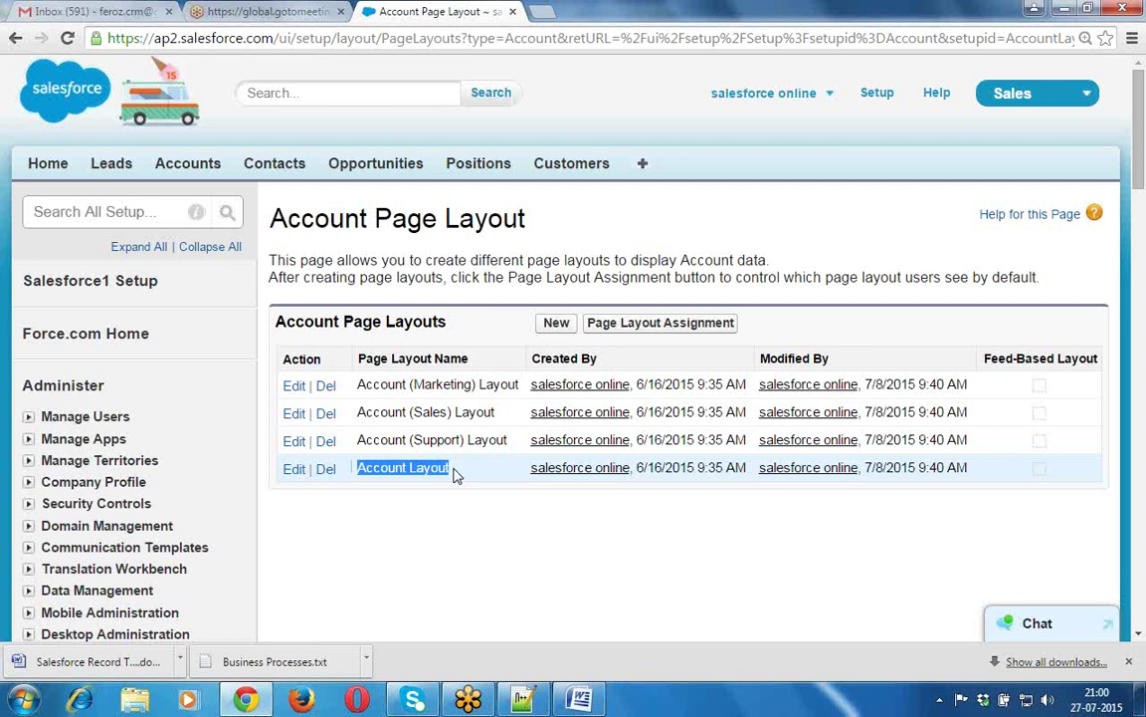
{"action": "left_click", "coordinate": [453, 475]}
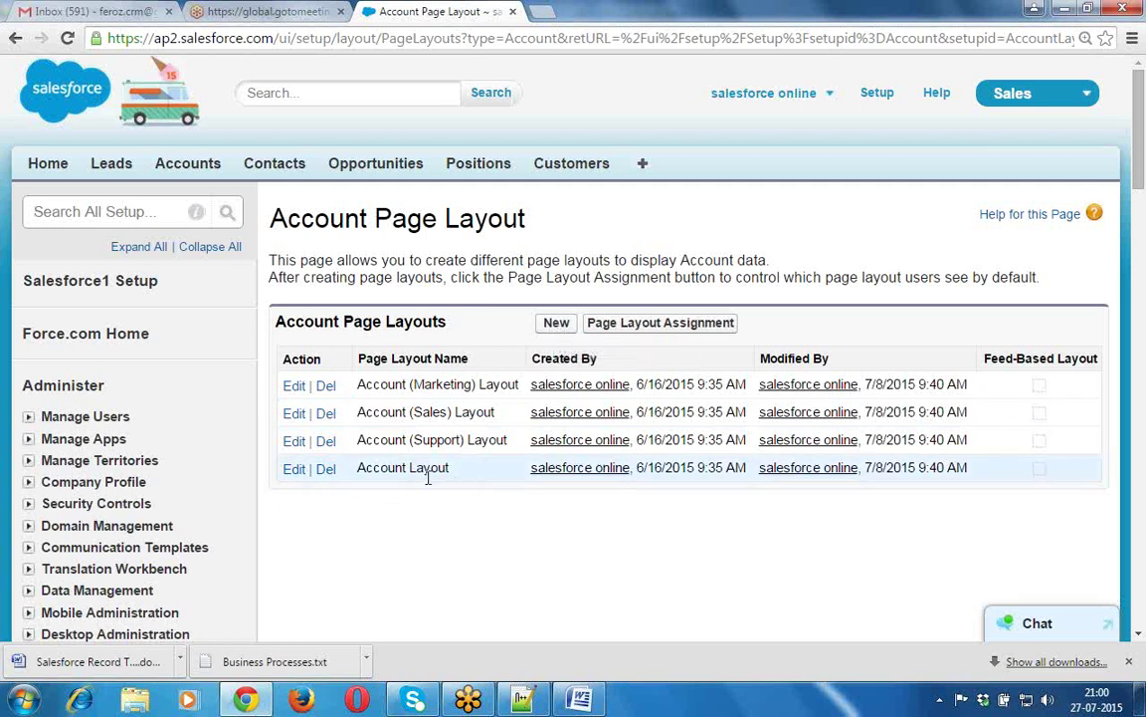
{"action": "left_click_drag", "start_coordinate": [453, 475], "coordinate": [360, 475]}
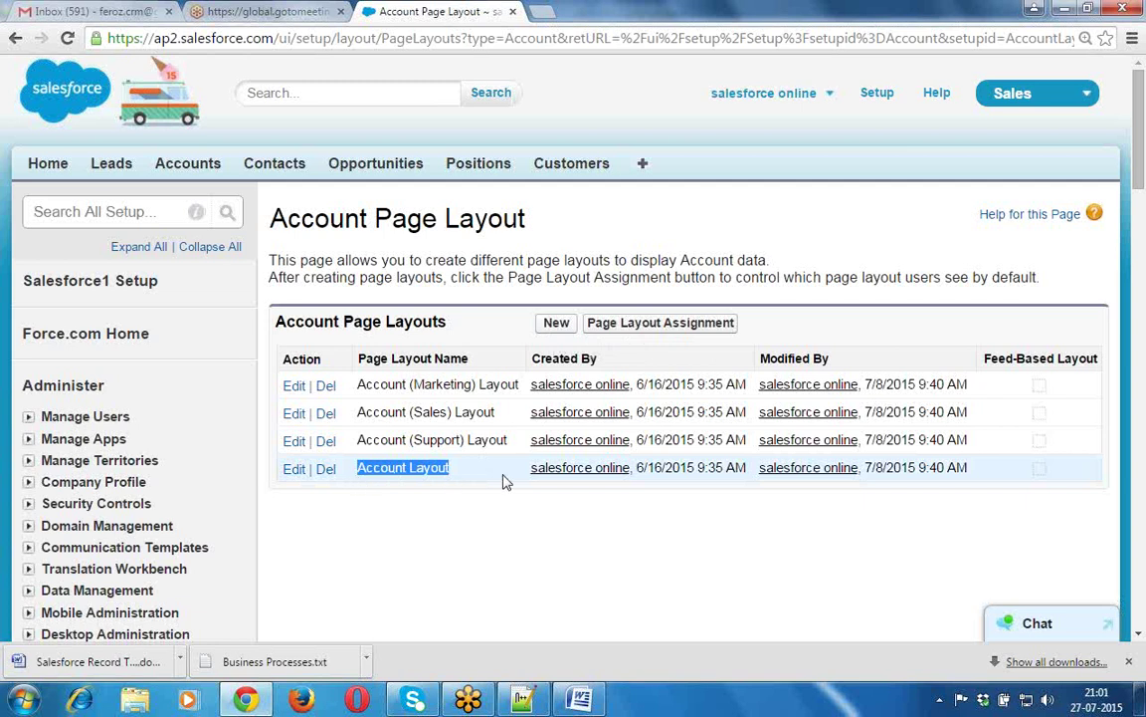
Start a new account page layout cloned from Account Layout and name it "New Customer Layout"
{"action": "left_click", "coordinate": [556, 324]}
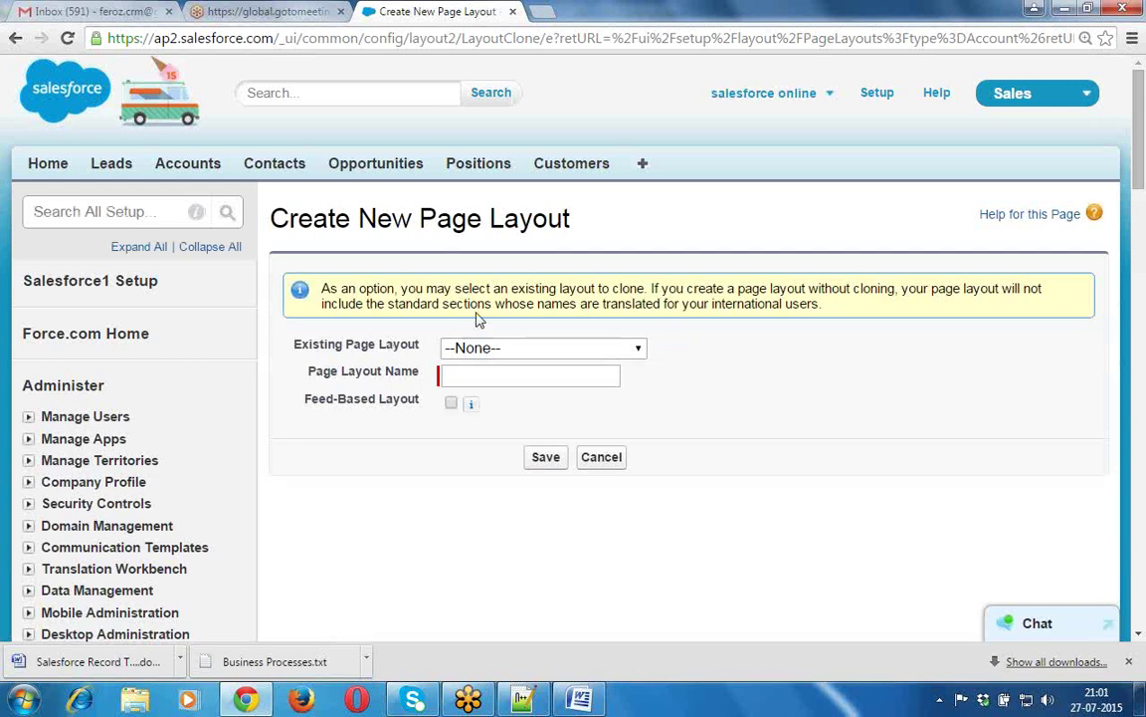
{"action": "left_click", "coordinate": [541, 350]}
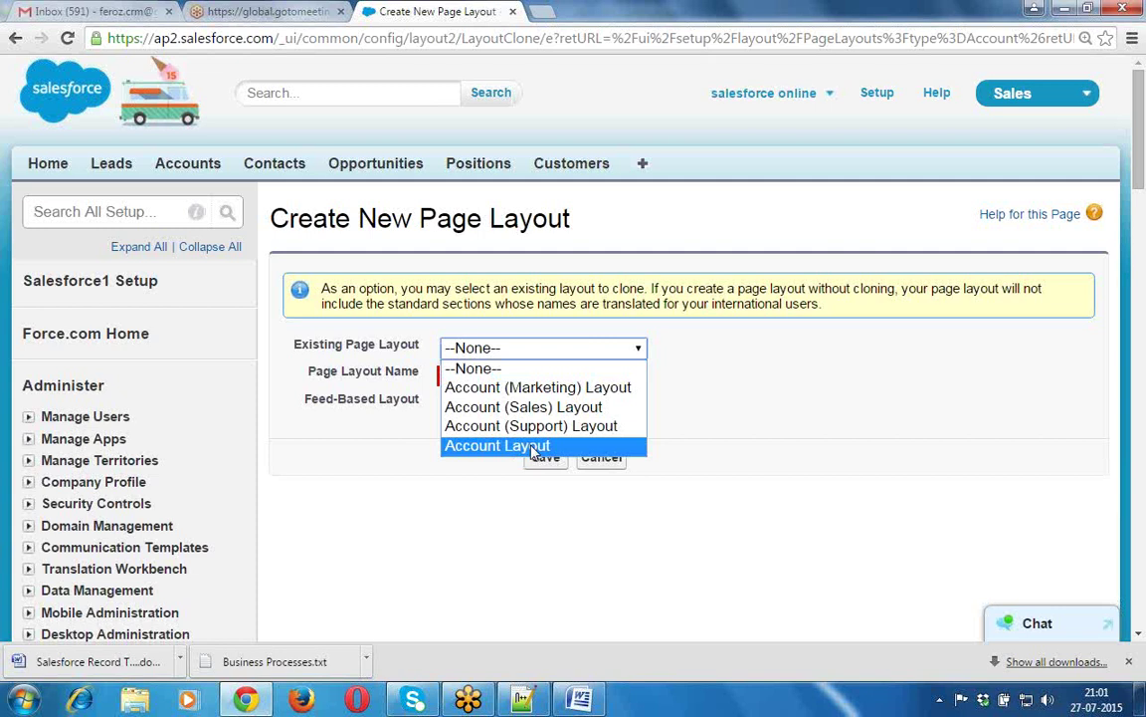
{"action": "left_click", "coordinate": [534, 446]}
{"action": "left_click", "coordinate": [505, 382]}
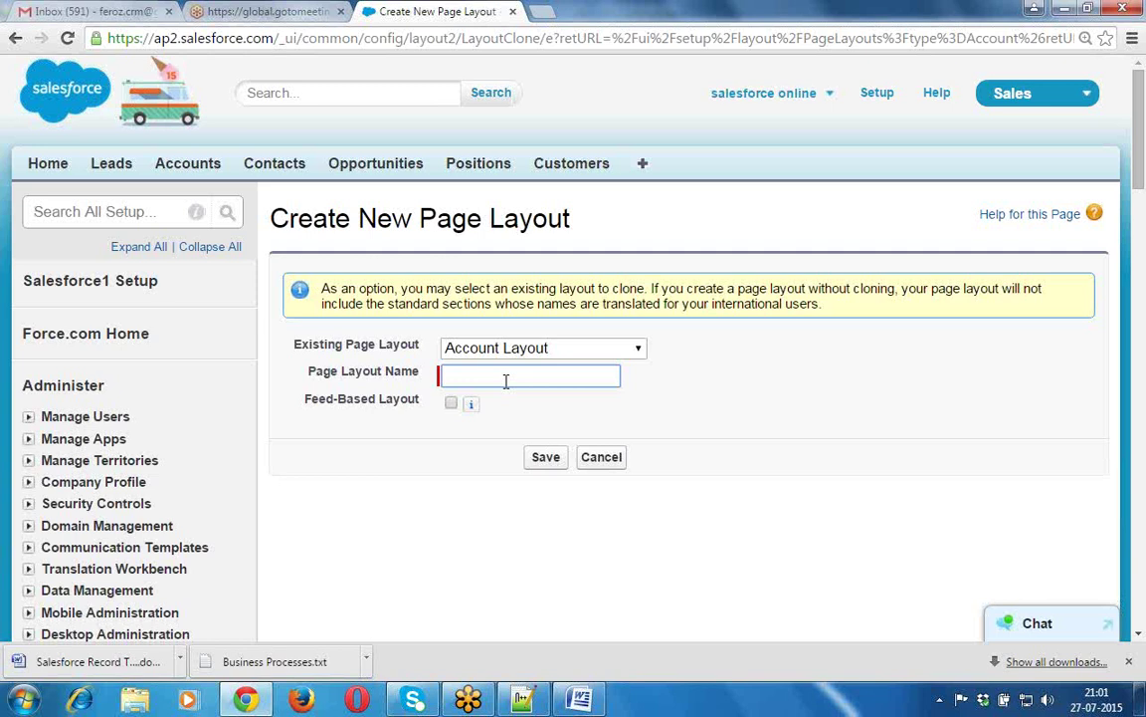
{"action": "type", "text": "New Customer Layout"}
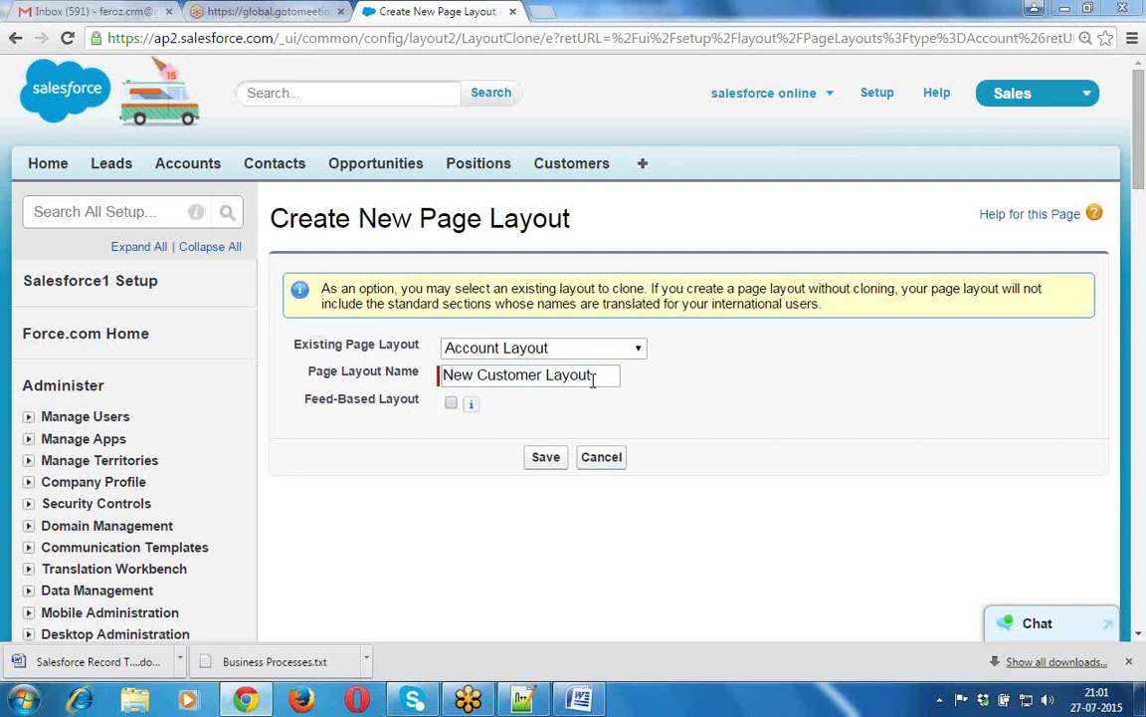
{"action": "left_click_drag", "start_coordinate": [601, 374], "coordinate": [447, 378]}
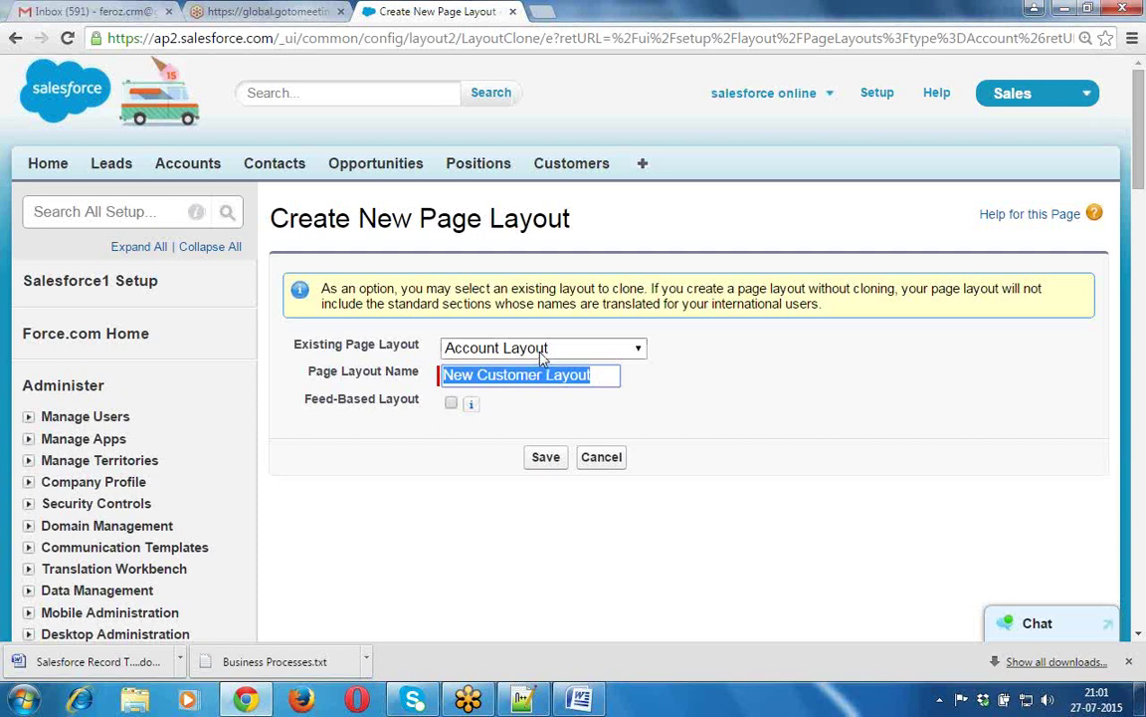
{"action": "left_click", "coordinate": [665, 393]}
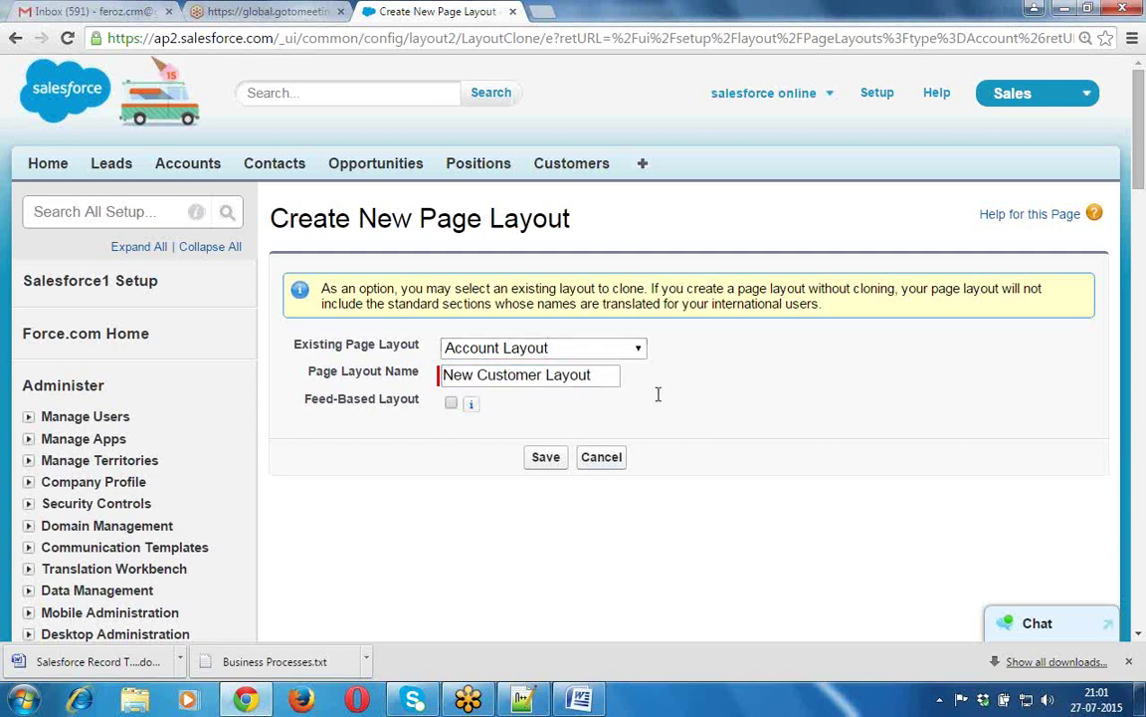
Save the New Customer Layout cloned from Account Layout and add a two-column section named Background Check Section above Address Information
{"action": "left_click", "coordinate": [547, 458]}
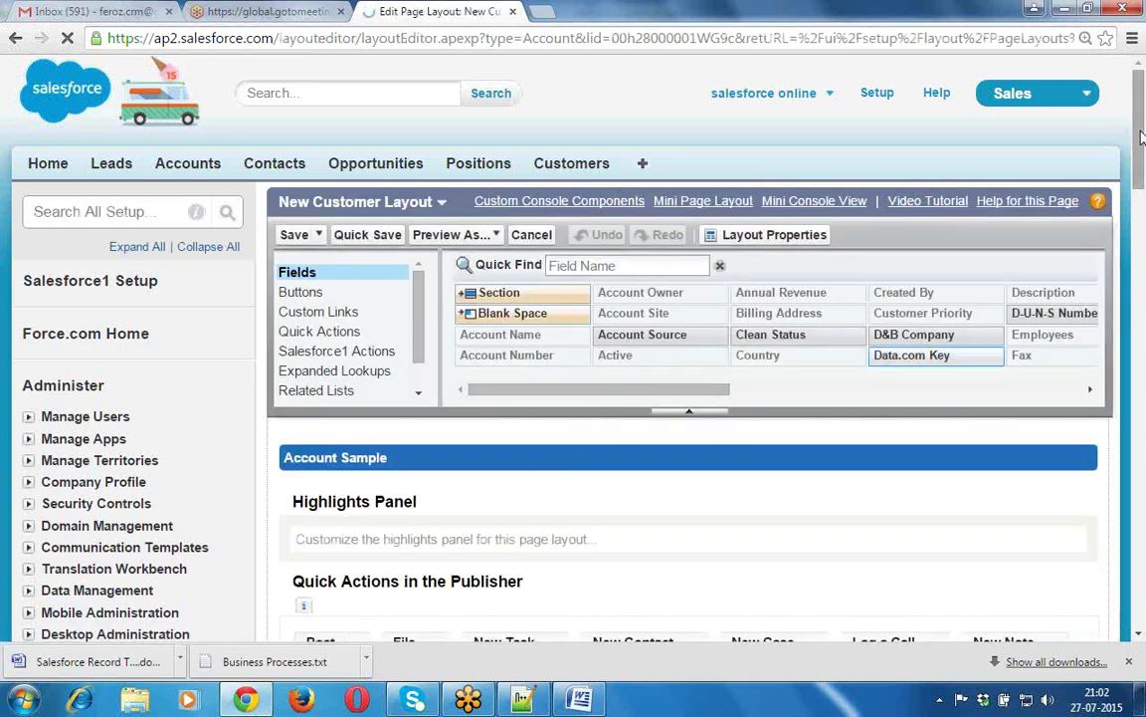
{"action": "left_click_drag", "start_coordinate": [1141, 137], "coordinate": [1142, 291]}
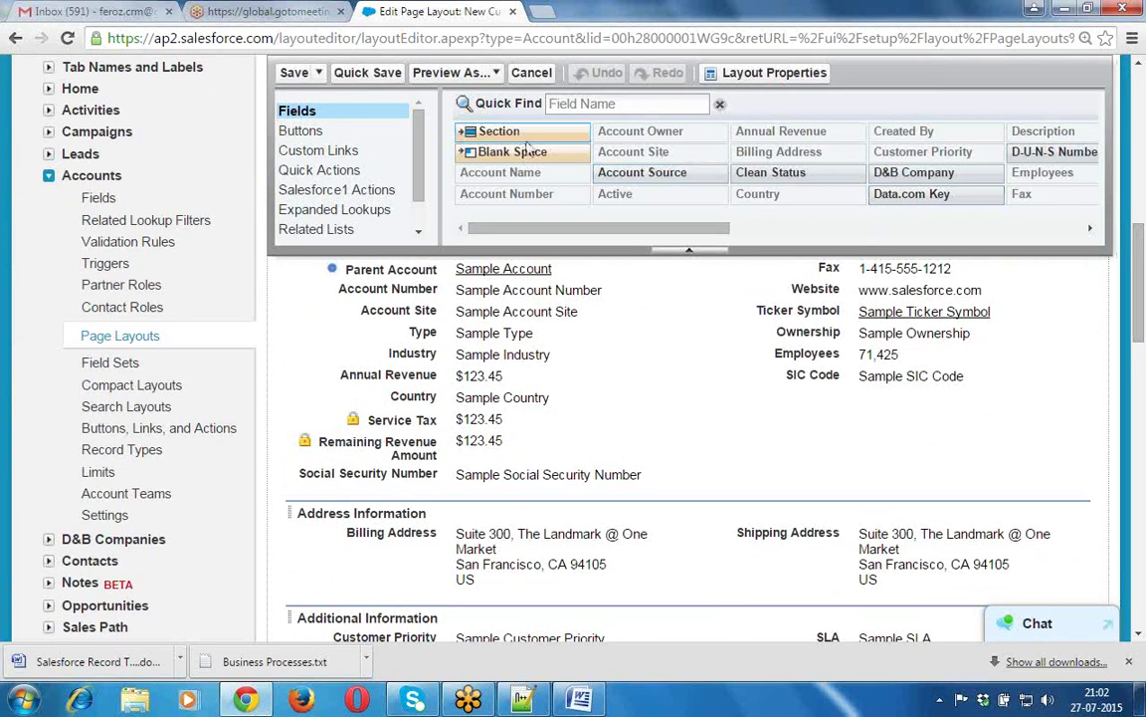
{"action": "left_click_drag", "start_coordinate": [497, 131], "coordinate": [338, 491]}
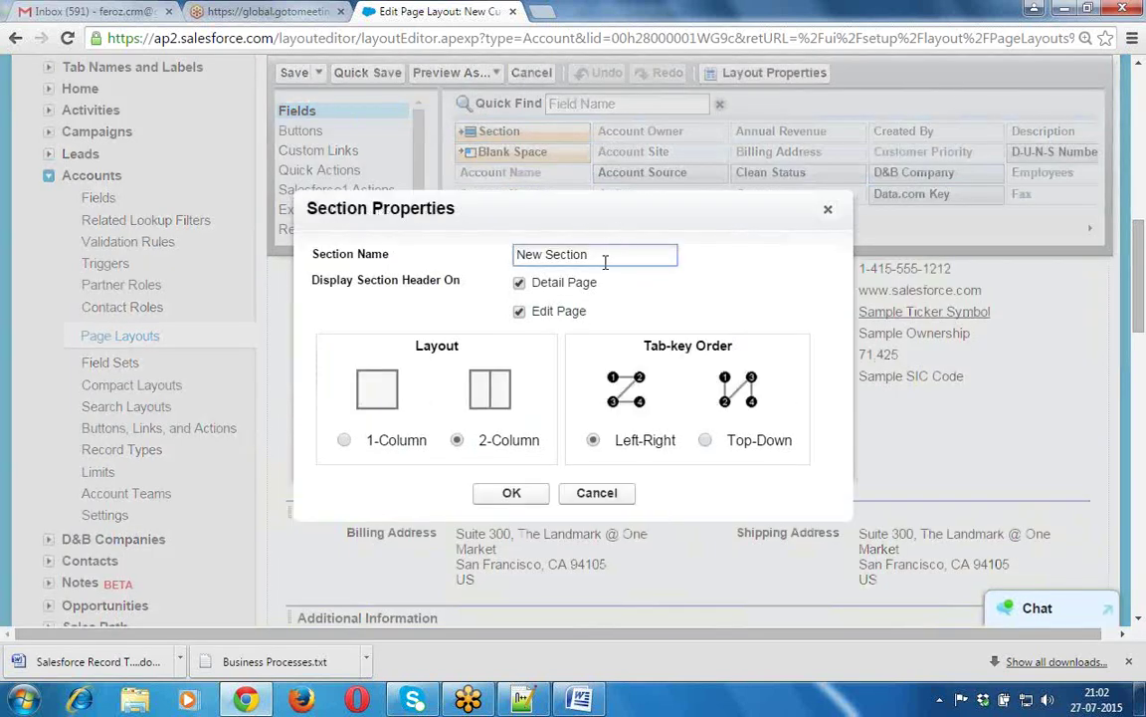
{"action": "left_click_drag", "start_coordinate": [588, 255], "coordinate": [516, 256]}
{"action": "type", "text": "Packge"}
{"action": "key", "text": "BackSpace"}
{"action": "type", "text": "roup"}
{"action": "key", "text": "BackSpace"}
{"action": "key", "text": "BackSpace"}
{"action": "type", "text": "und Chec"}
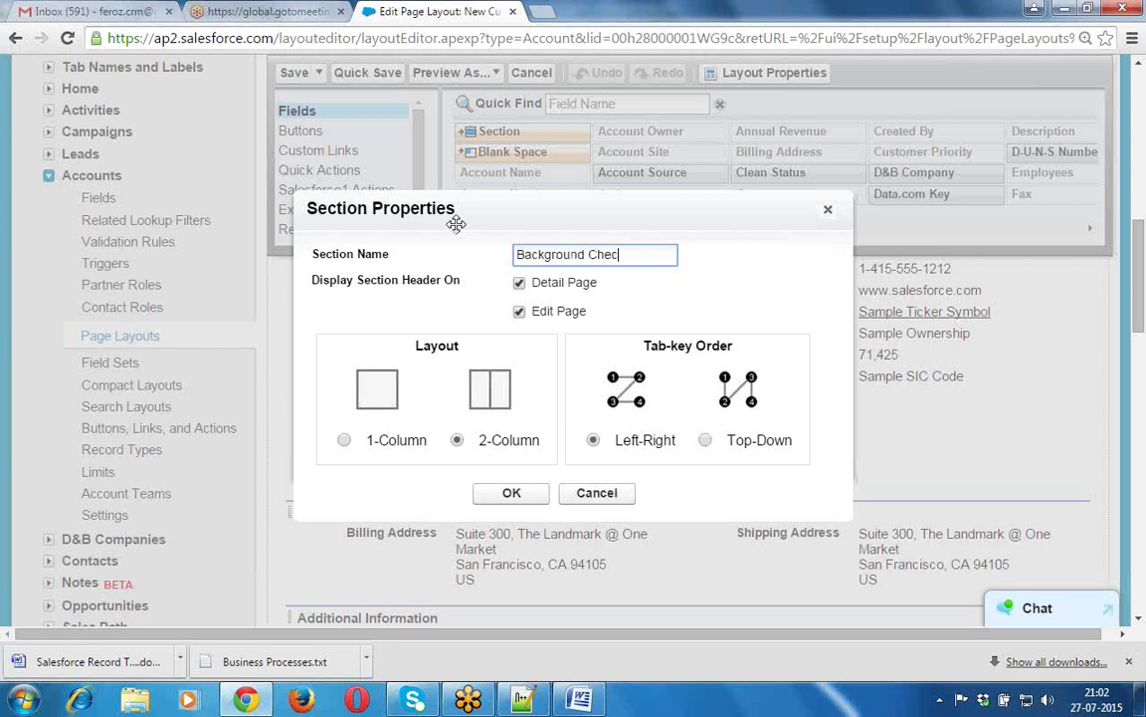
{"action": "type", "text": "k Section"}
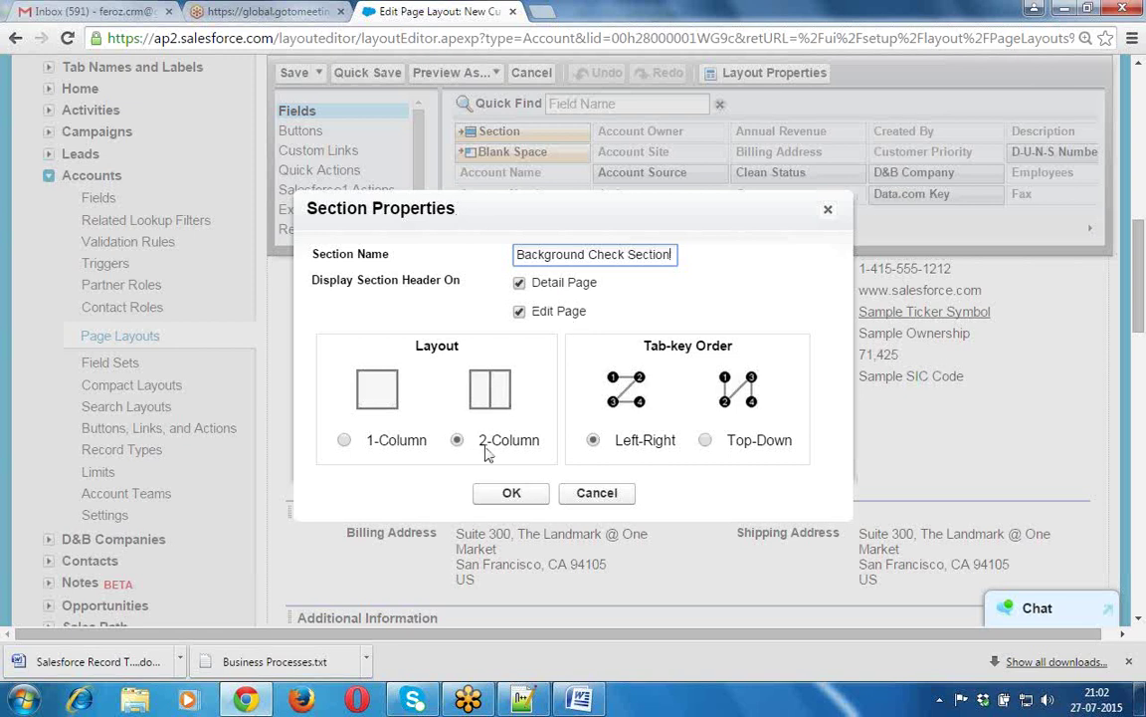
{"action": "left_click", "coordinate": [511, 493]}
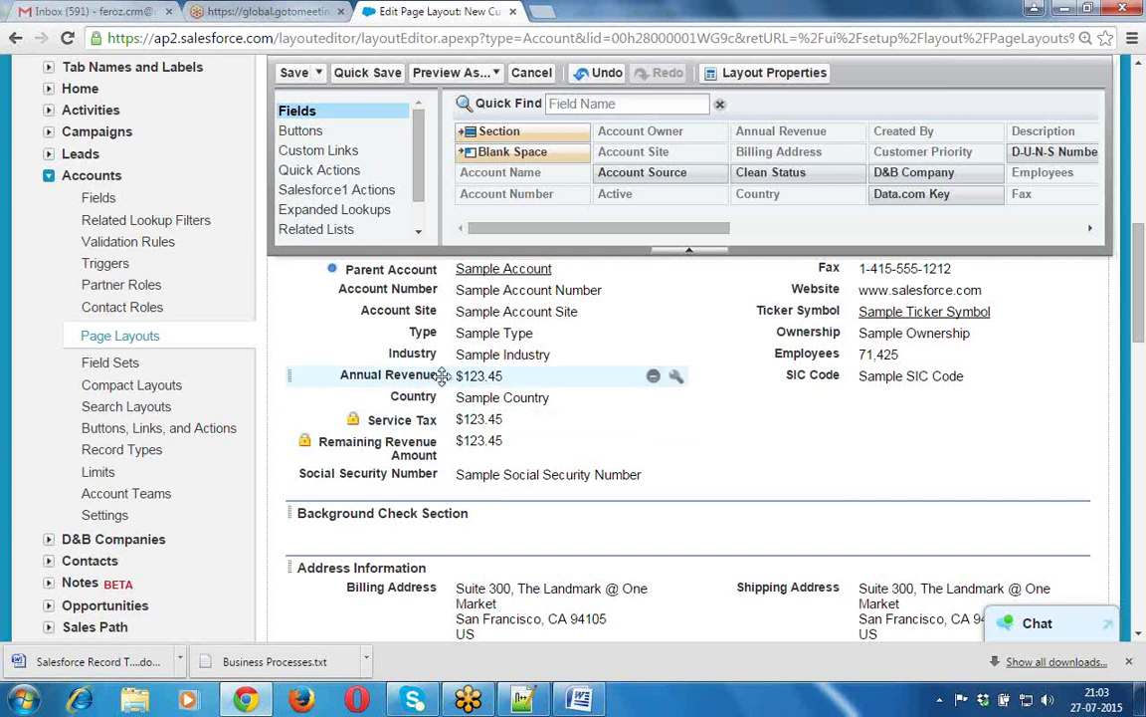
Move the Annual Revenue, Industry, Website and Phone fields from Account Information into Background Check Section
{"action": "left_click_drag", "start_coordinate": [442, 375], "coordinate": [418, 535]}
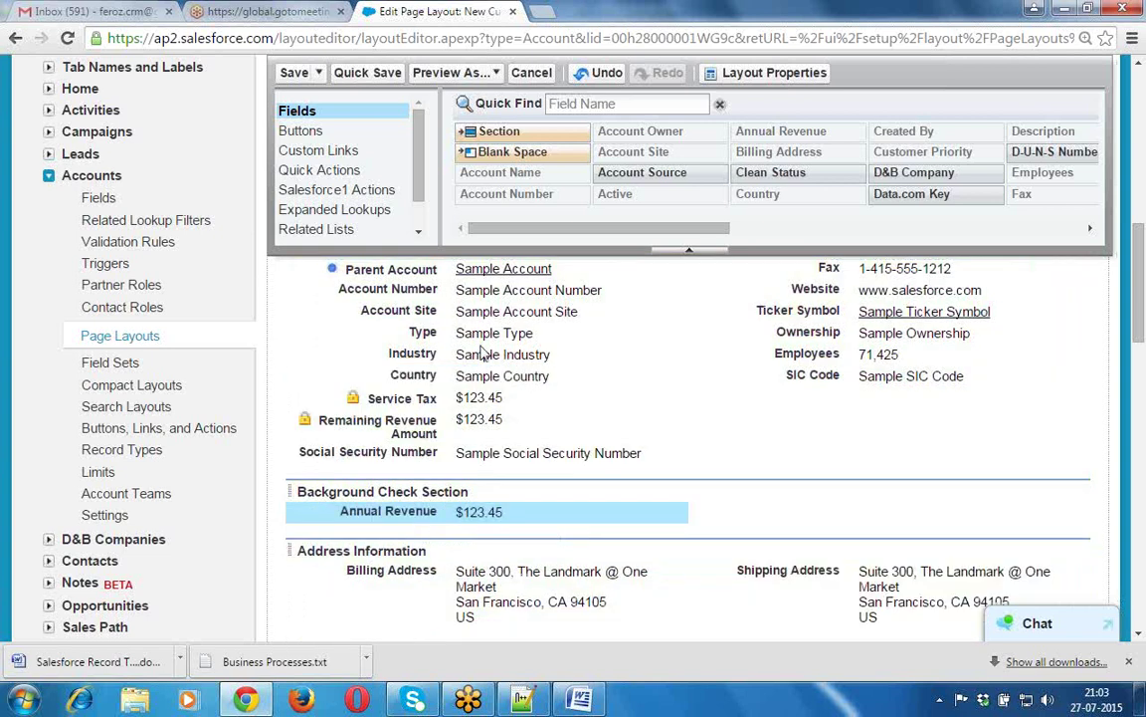
{"action": "mouse_move", "coordinate": [423, 354]}
{"action": "left_mouse_down"}
{"action": "mouse_move", "coordinate": [655, 557]}
{"action": "mouse_move", "coordinate": [862, 514]}
{"action": "left_mouse_up"}
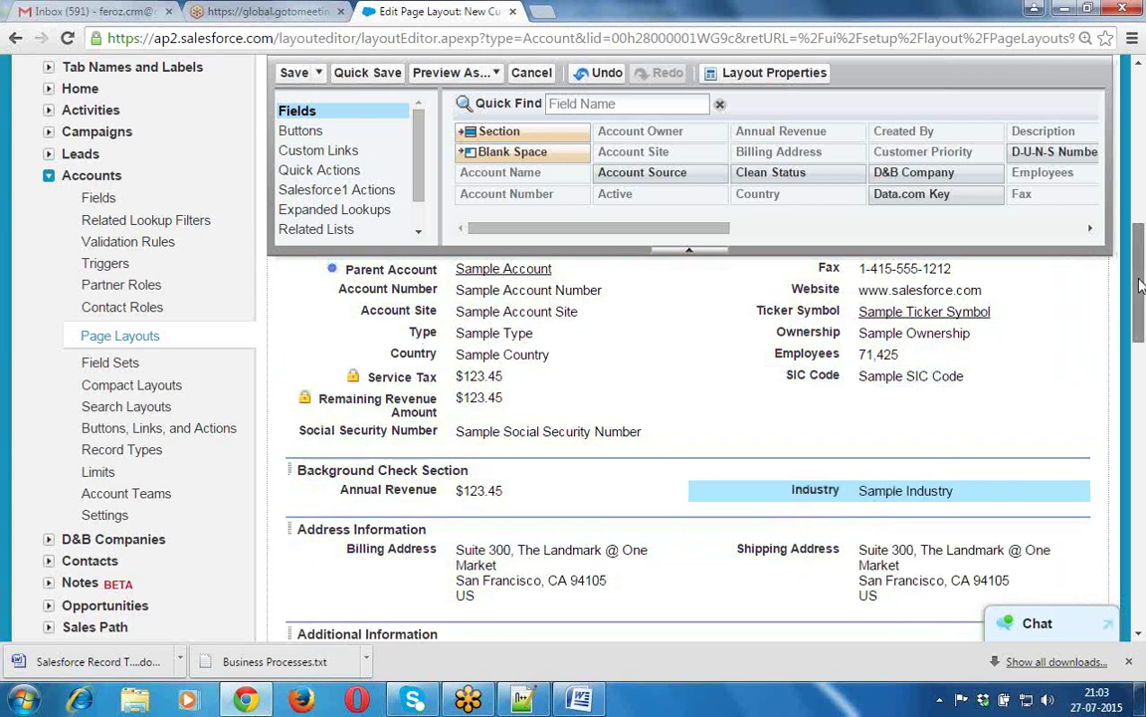
{"action": "left_click_drag", "start_coordinate": [1141, 336], "coordinate": [1140, 341]}
{"action": "scroll", "coordinate": [1141, 342], "scroll_direction": "down", "scroll_amount": 4}
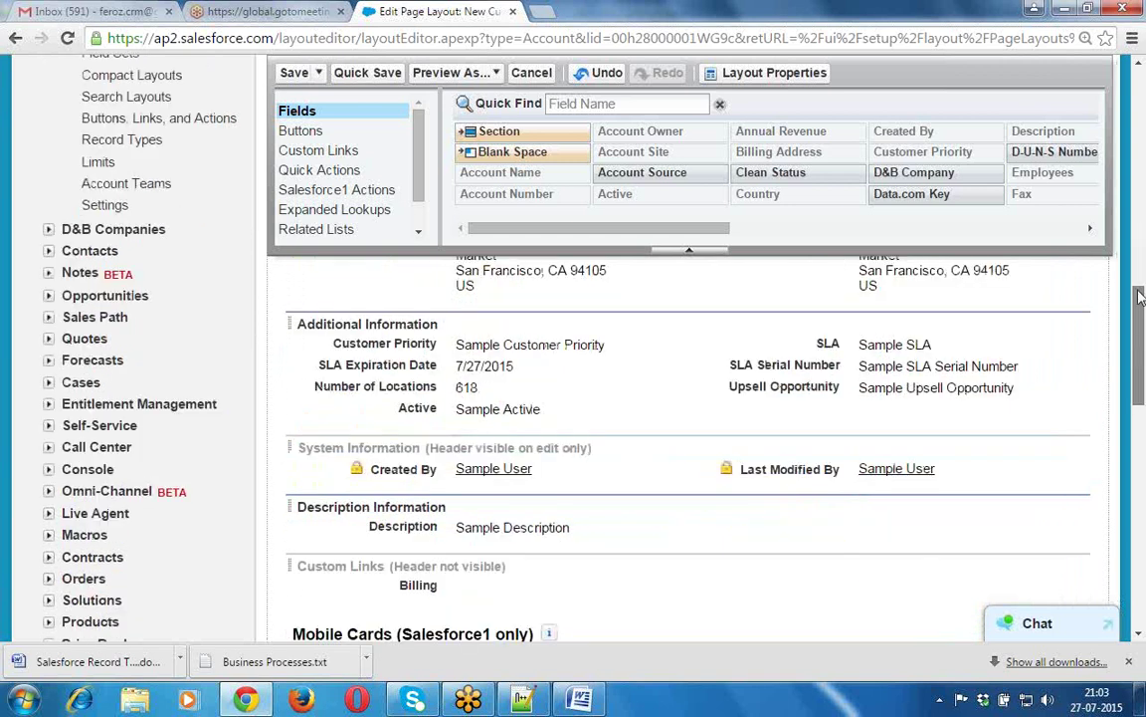
{"action": "scroll", "coordinate": [1141, 298], "scroll_direction": "up", "scroll_amount": 4}
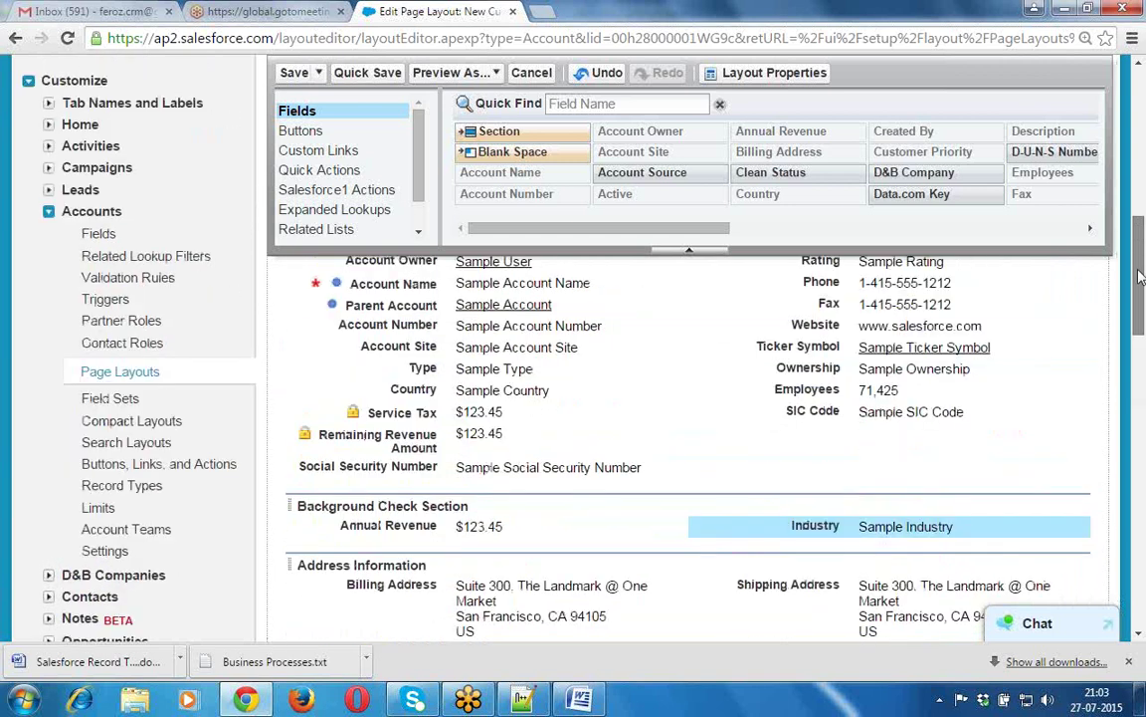
{"action": "scroll", "coordinate": [1141, 279], "scroll_direction": "up", "scroll_amount": 1}
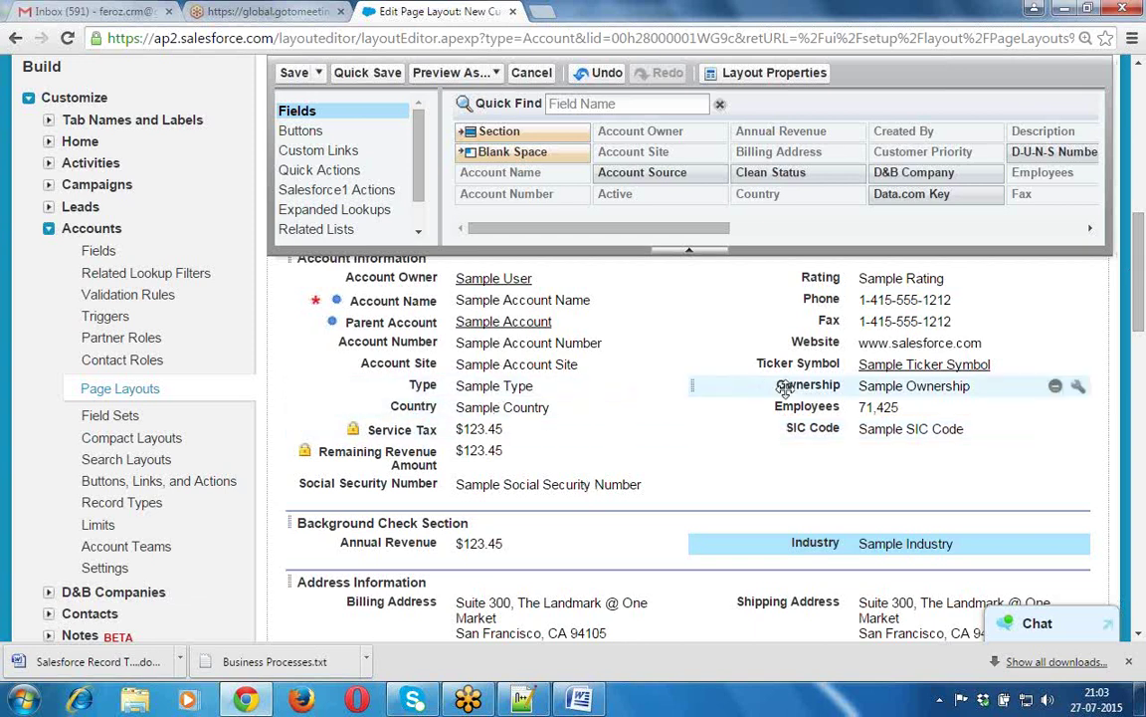
{"action": "left_click", "coordinate": [829, 345]}
{"action": "left_click_drag", "start_coordinate": [829, 344], "coordinate": [399, 563]}
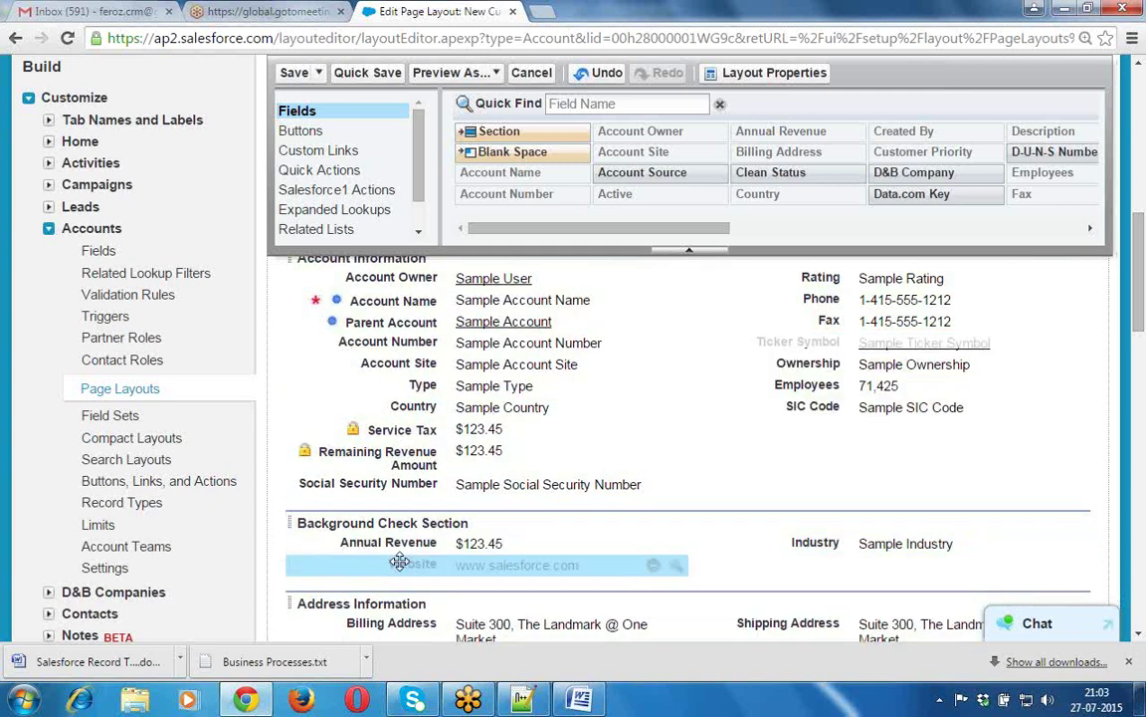
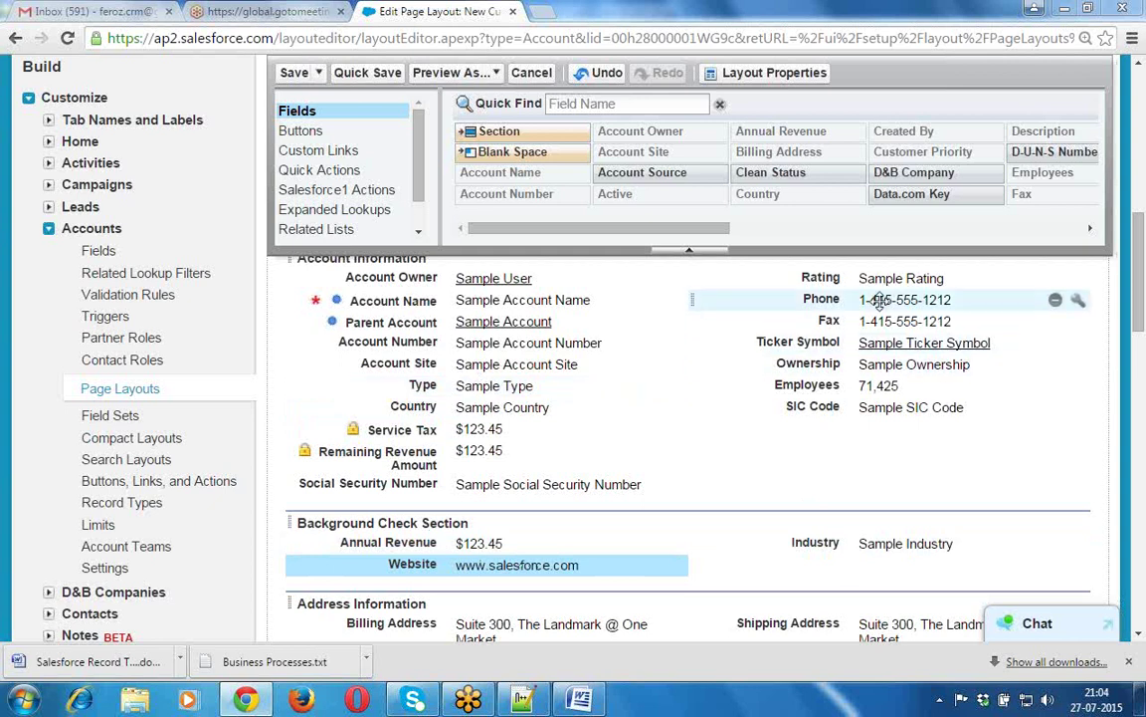
{"action": "left_click_drag", "start_coordinate": [879, 301], "coordinate": [821, 564]}
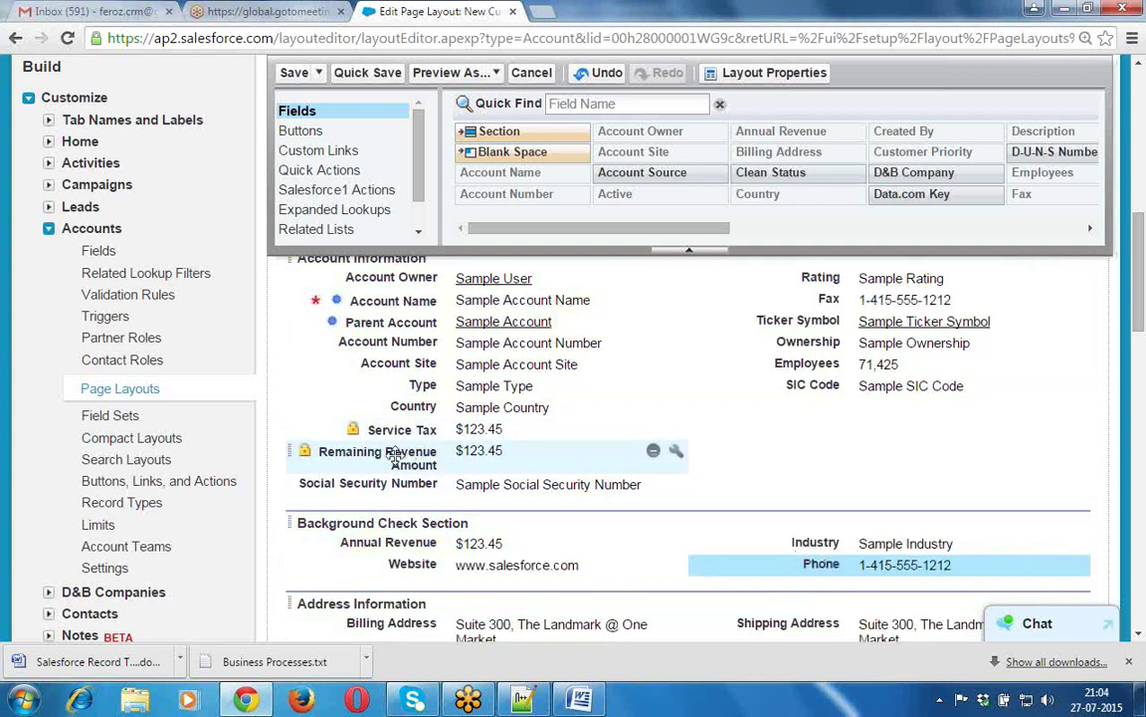
Move Social Security Number and SIC Code into Background Check Section, and Remaining Revenue Amount and Service Tax into Account Information's second column
{"action": "left_click_drag", "start_coordinate": [395, 455], "coordinate": [821, 410]}
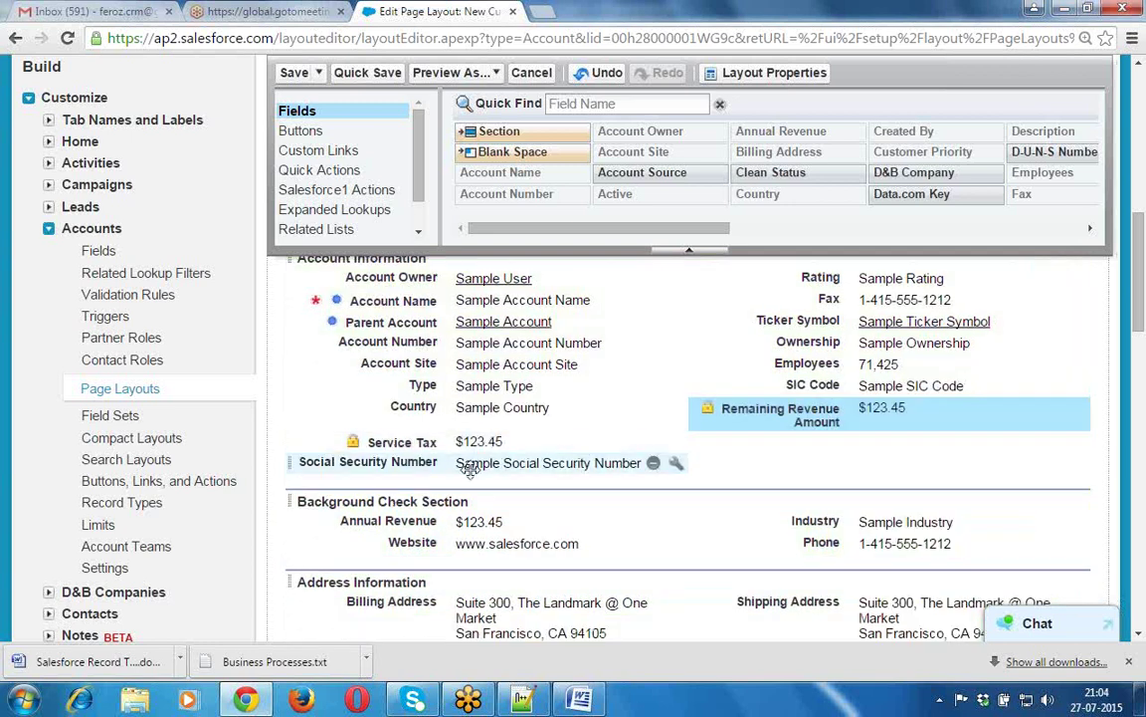
{"action": "left_click_drag", "start_coordinate": [462, 467], "coordinate": [787, 458]}
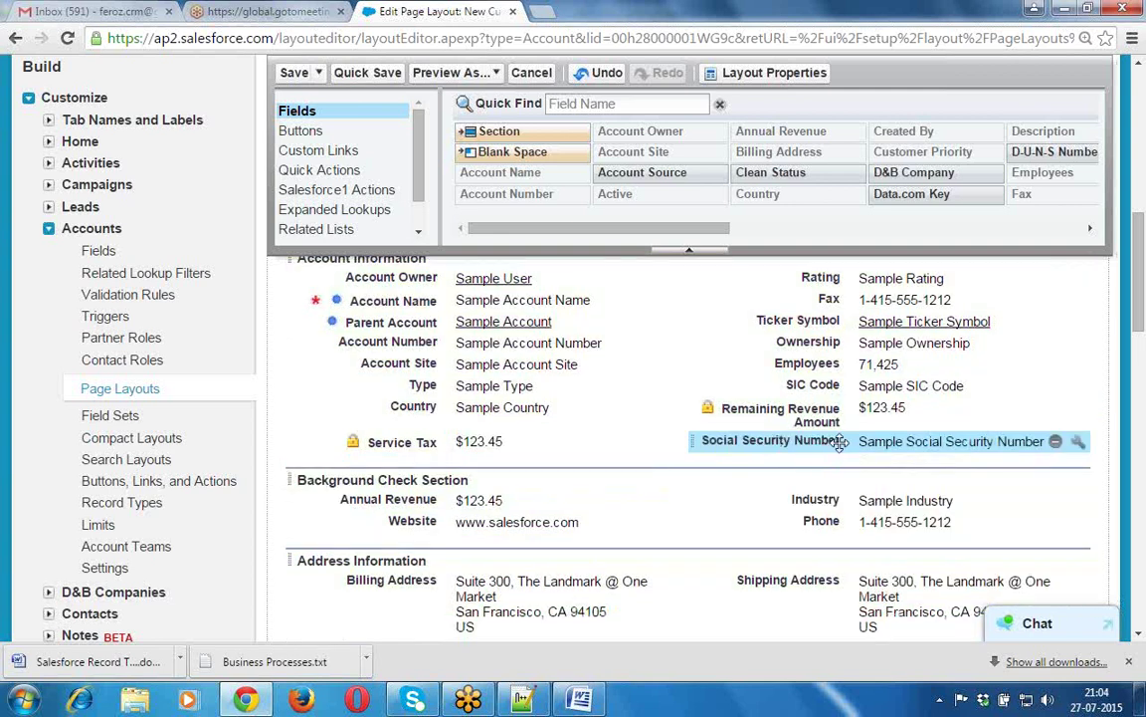
{"action": "left_click_drag", "start_coordinate": [841, 442], "coordinate": [455, 547]}
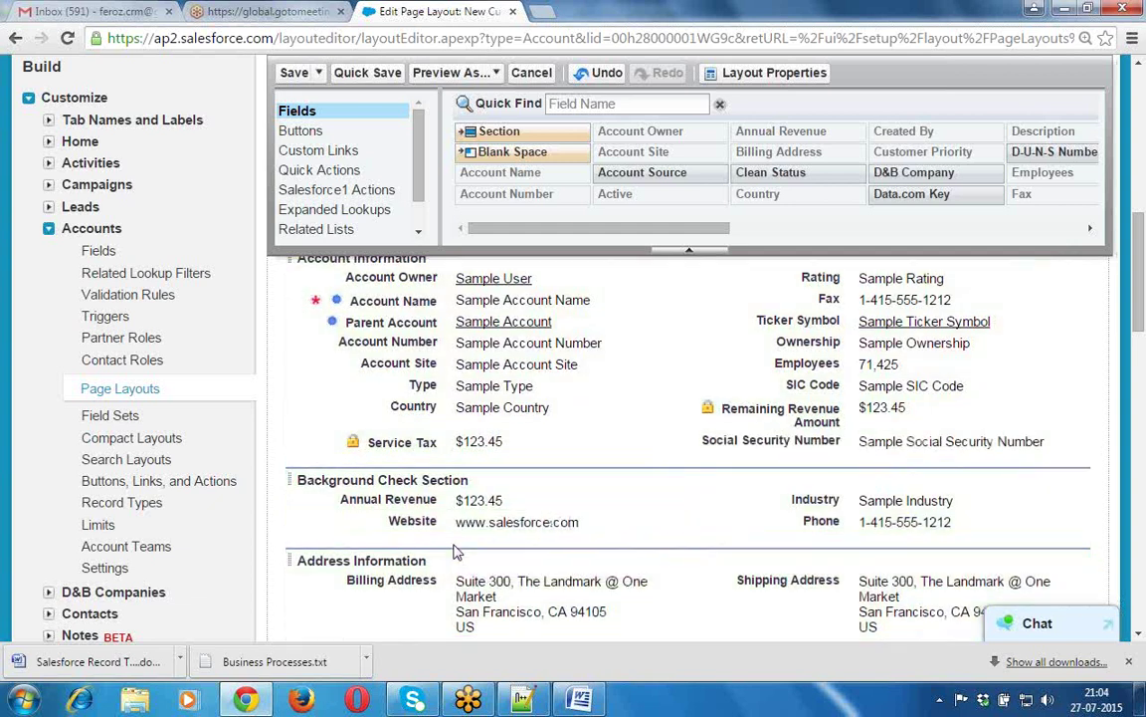
{"action": "left_click_drag", "start_coordinate": [697, 444], "coordinate": [397, 541]}
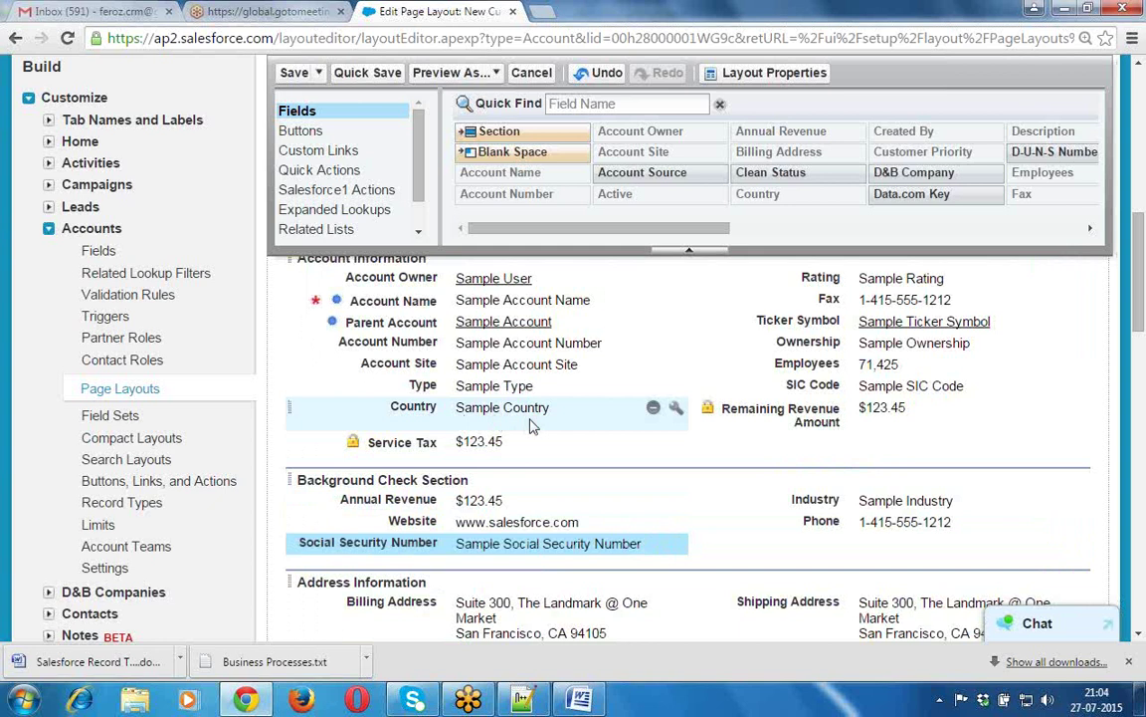
{"action": "left_click_drag", "start_coordinate": [849, 387], "coordinate": [836, 542]}
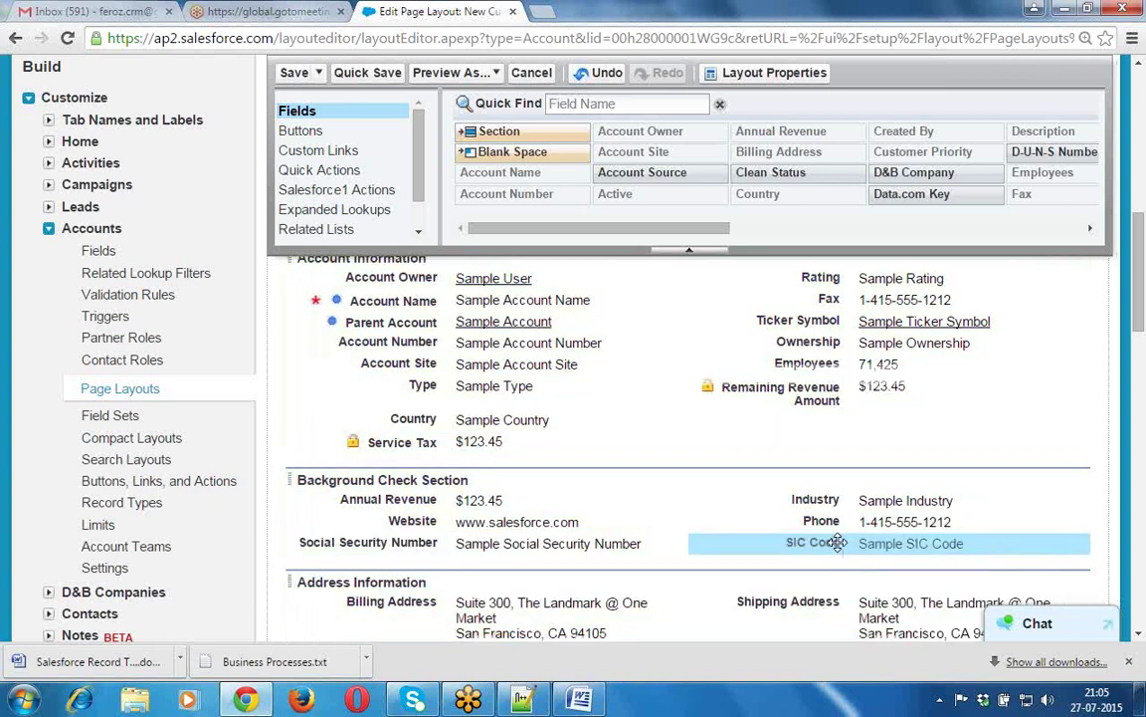
{"action": "left_click_drag", "start_coordinate": [463, 448], "coordinate": [832, 428]}
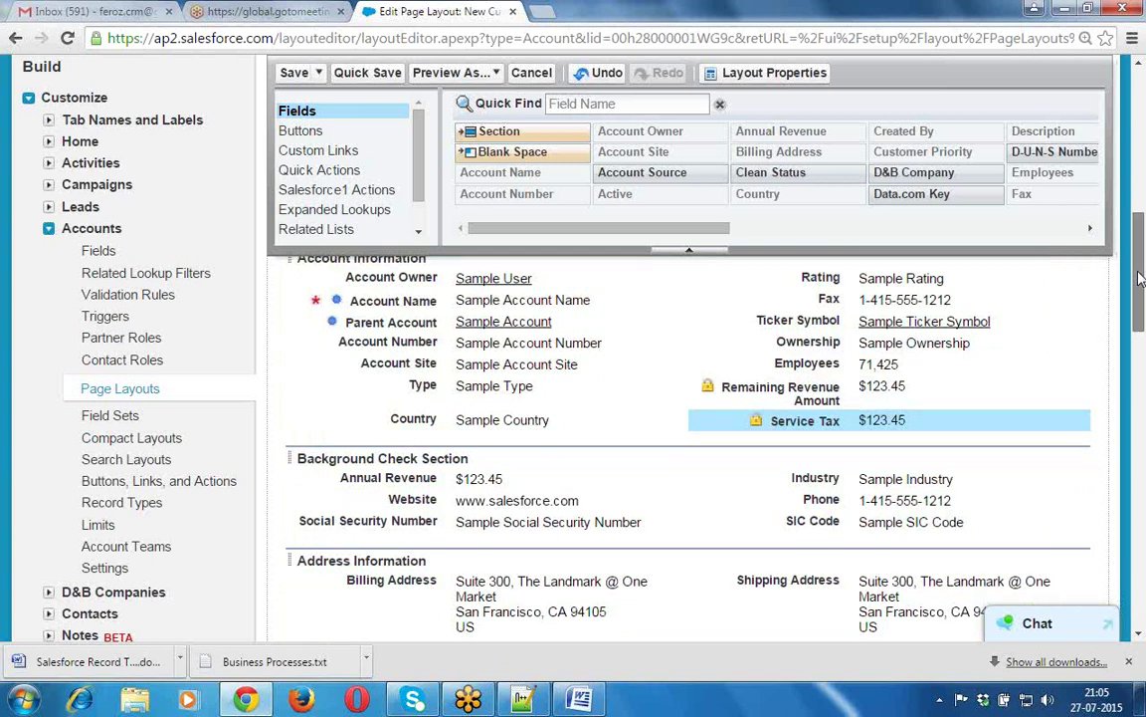
Save the edited New Customer Layout and return to the list of account page layouts
{"action": "left_click_drag", "start_coordinate": [1140, 279], "coordinate": [1141, 305]}
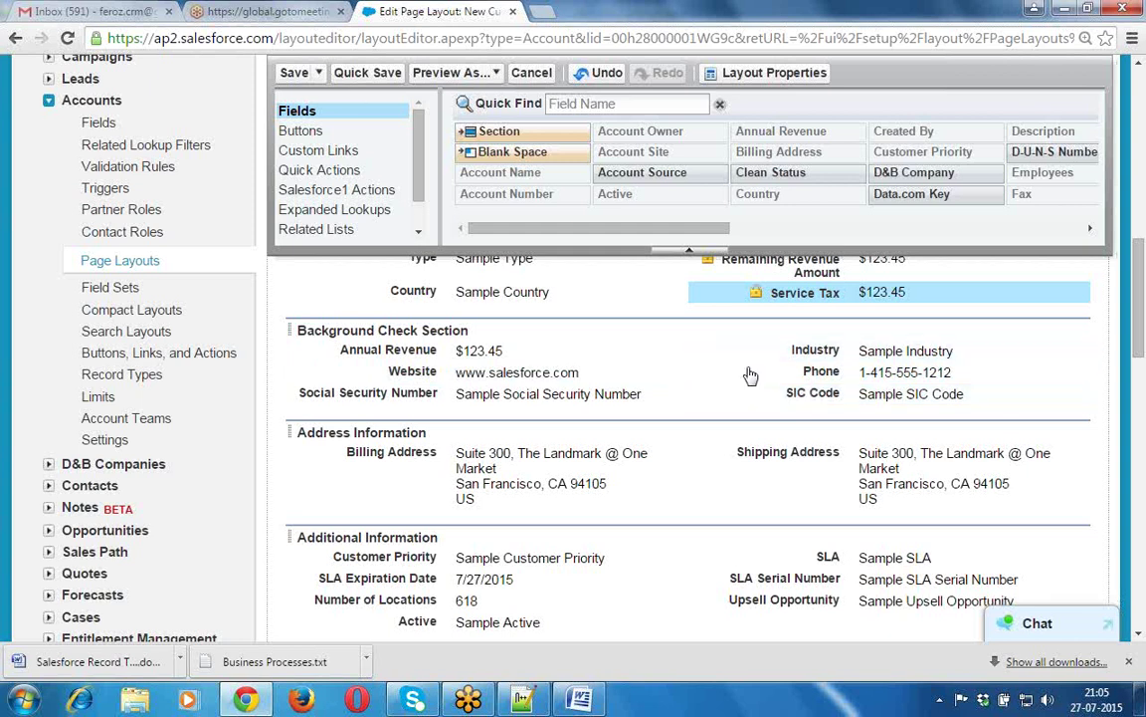
{"action": "left_click", "coordinate": [294, 74]}
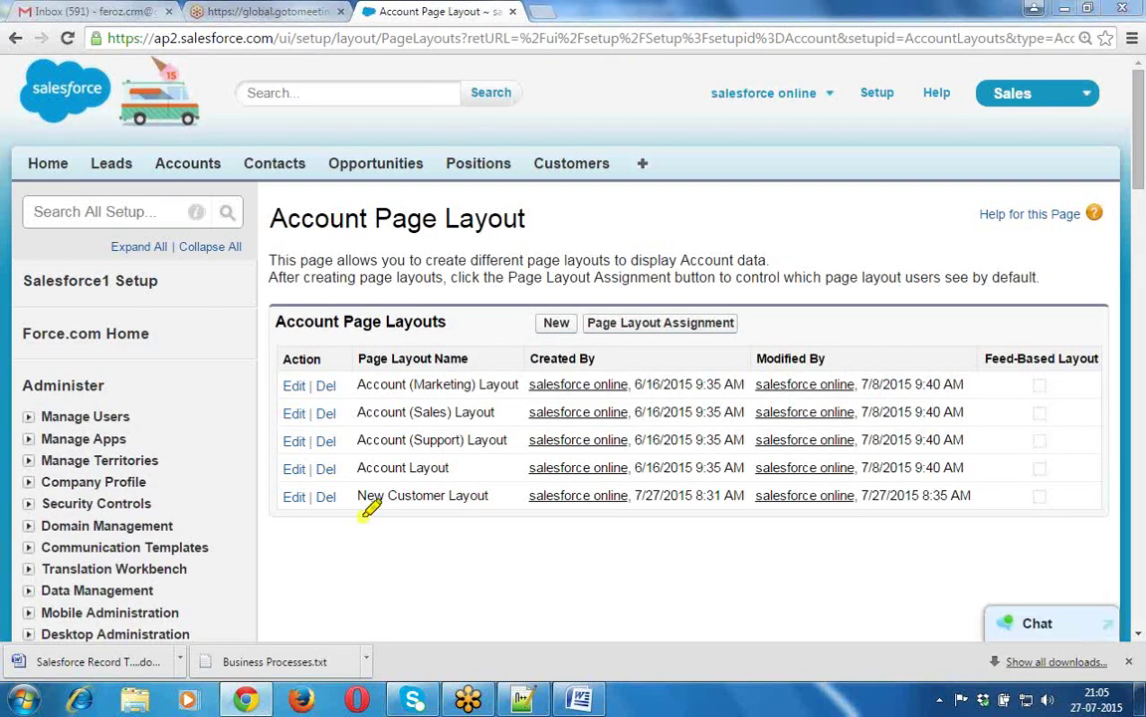
{"action": "left_click_drag", "start_coordinate": [364, 514], "coordinate": [488, 512]}
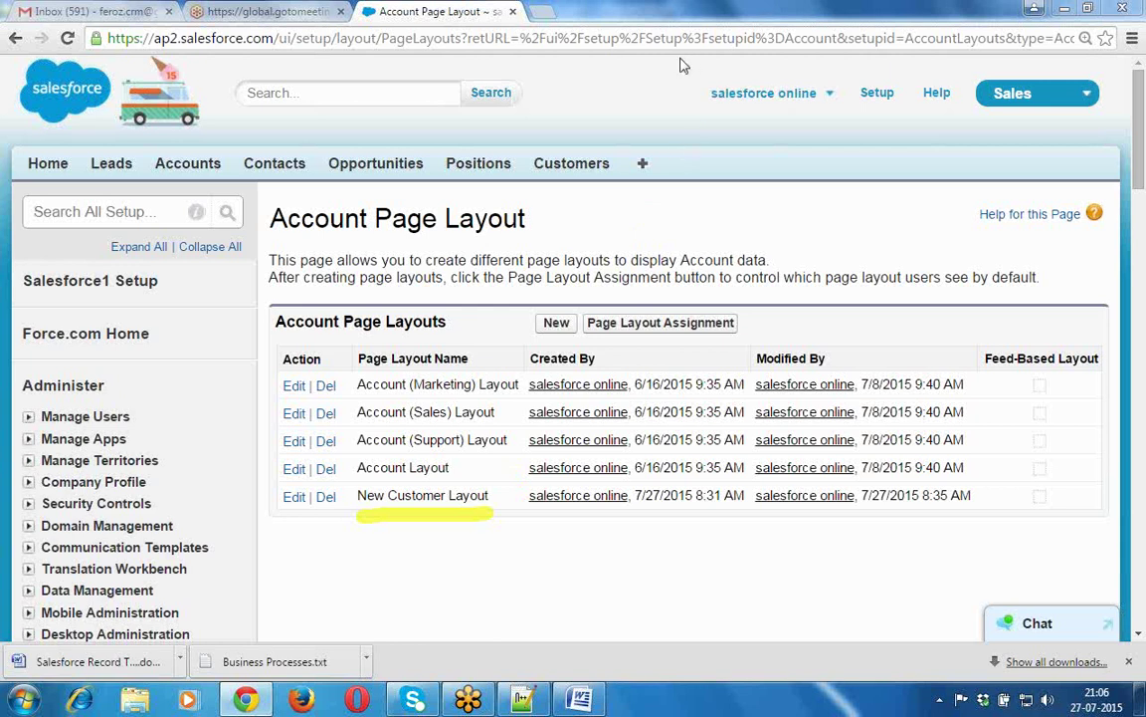
Create a new account page layout named Existing Customer Layout by cloning Account Layout
{"action": "left_click", "coordinate": [556, 324]}
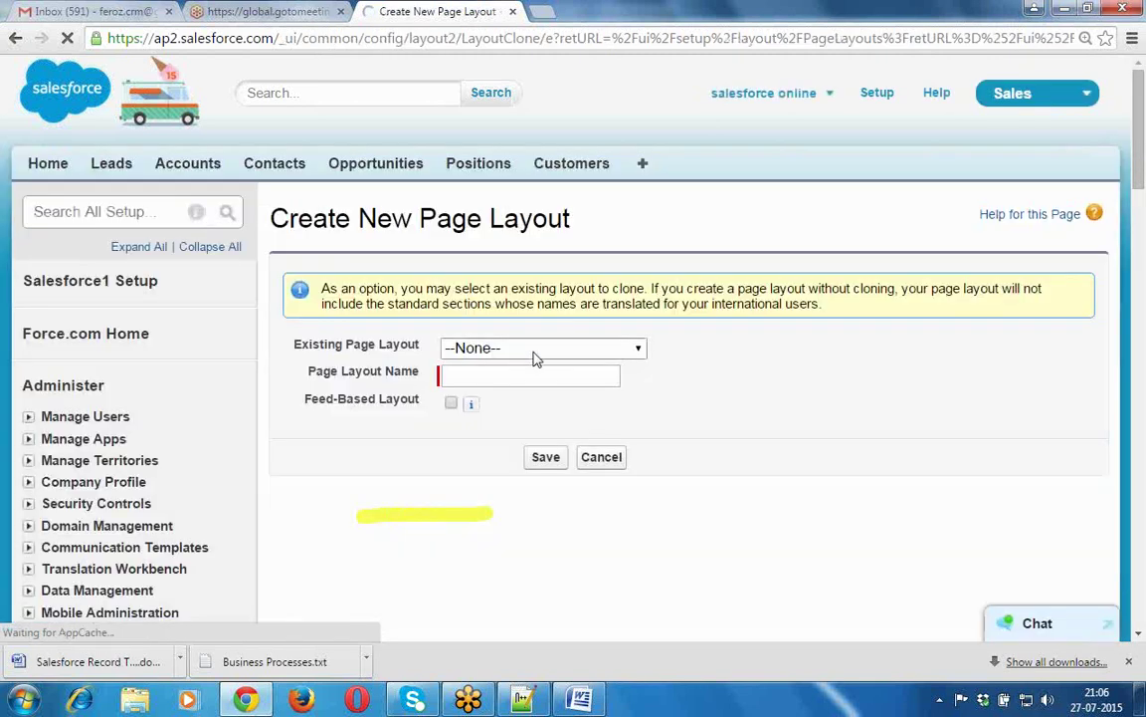
{"action": "left_click", "coordinate": [533, 354]}
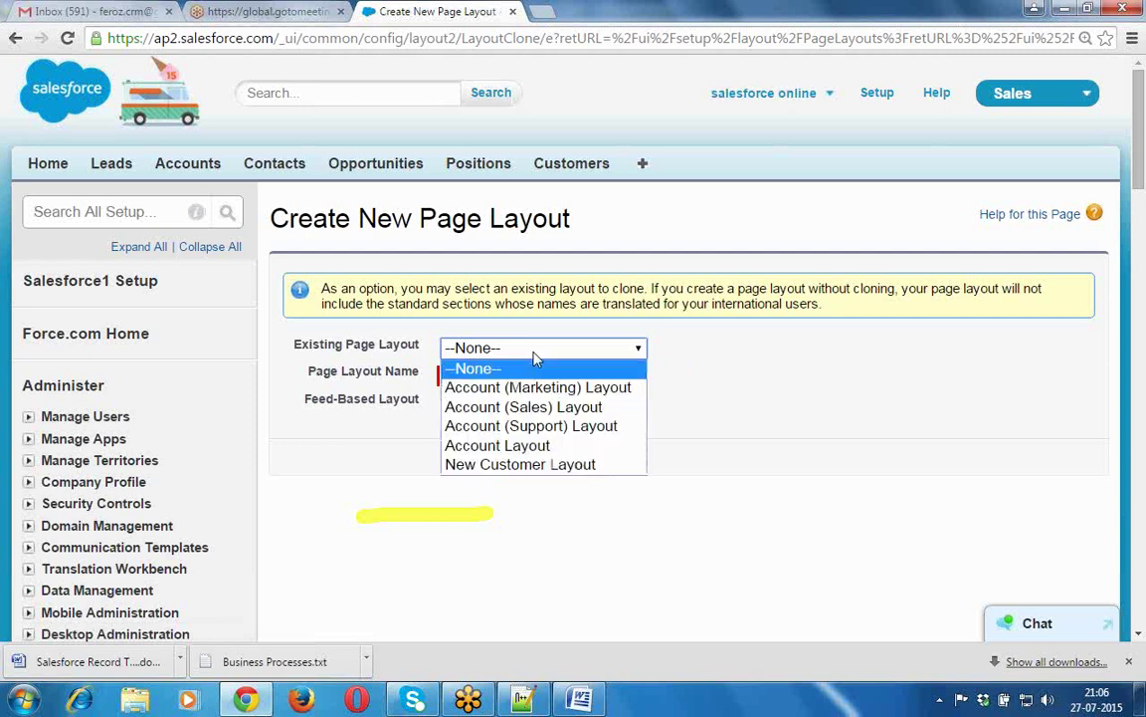
{"action": "left_click", "coordinate": [510, 454]}
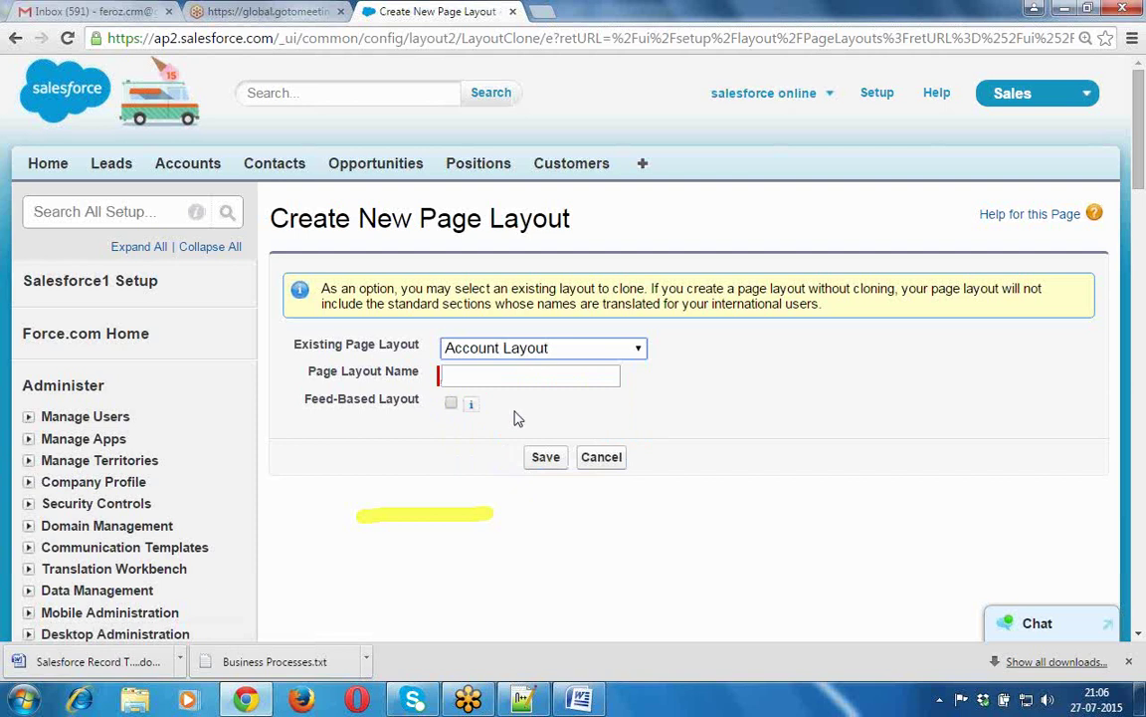
{"action": "left_click", "coordinate": [509, 377]}
{"action": "type", "text": "Existing C"}
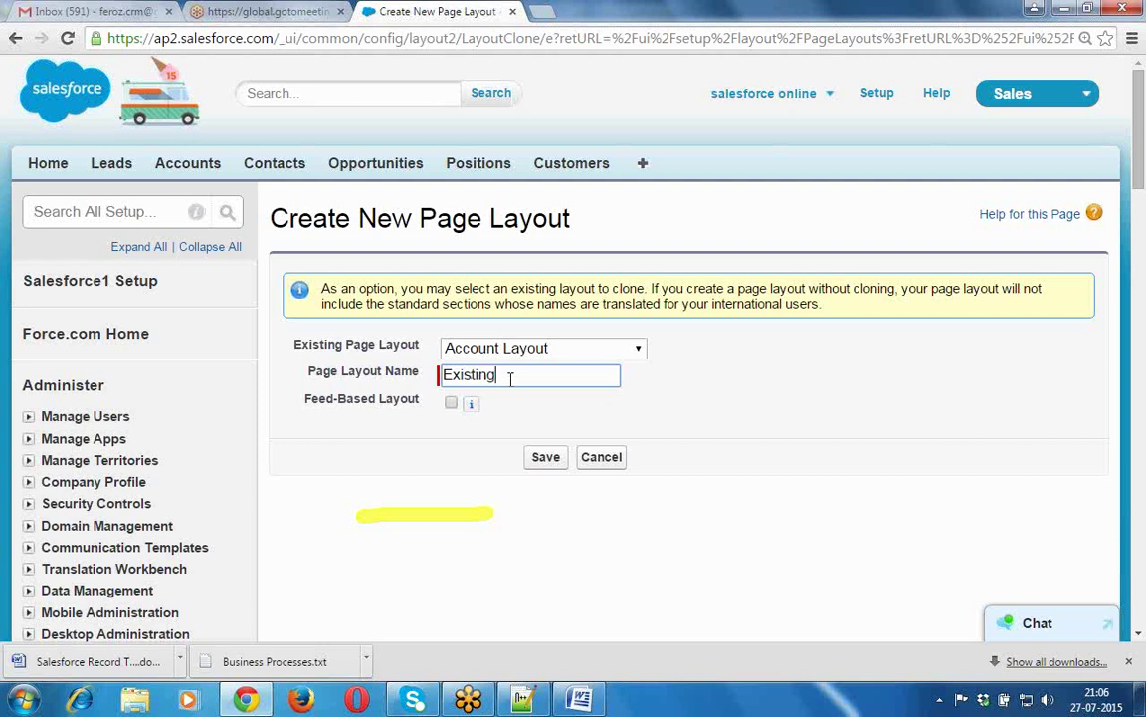
{"action": "type", "text": "ustomer Layout"}
{"action": "left_click", "coordinate": [547, 460]}
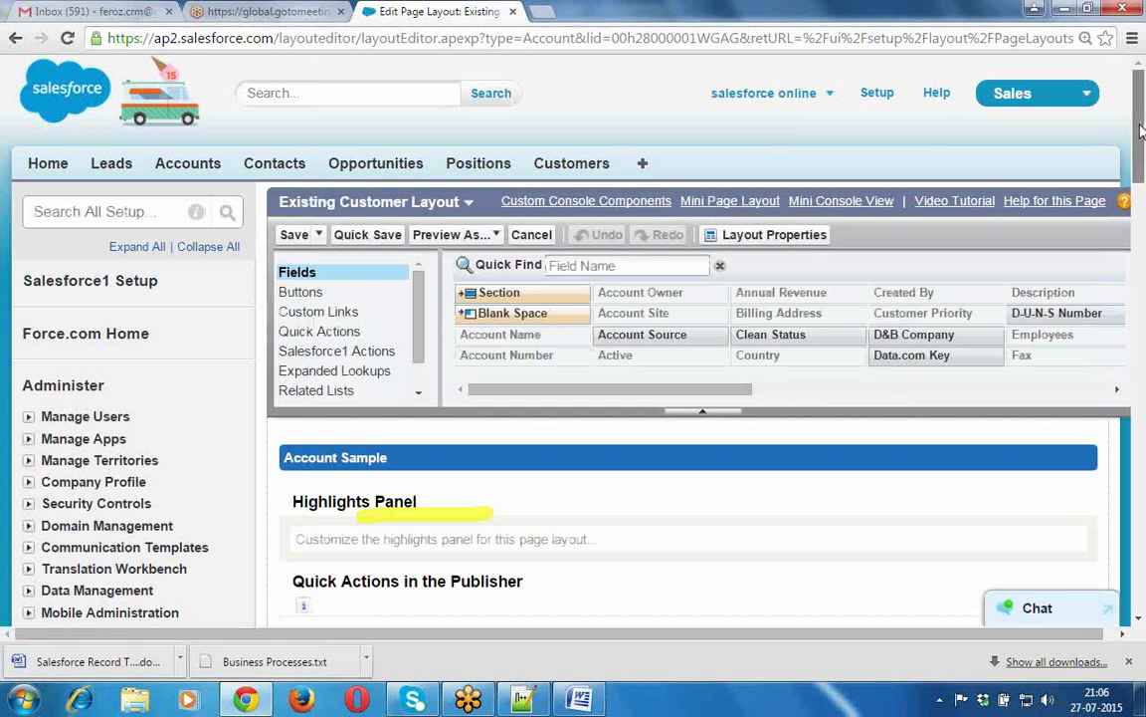
Remove Industry, Phone, Website and Social Security Number from Account Information, and move Remaining Revenue Amount to its second column below SIC Code
{"action": "left_click_drag", "start_coordinate": [1141, 130], "coordinate": [1141, 133]}
{"action": "left_click_drag", "start_coordinate": [1141, 182], "coordinate": [1142, 292]}
{"action": "scroll", "coordinate": [1142, 291], "scroll_direction": "down", "scroll_amount": 3}
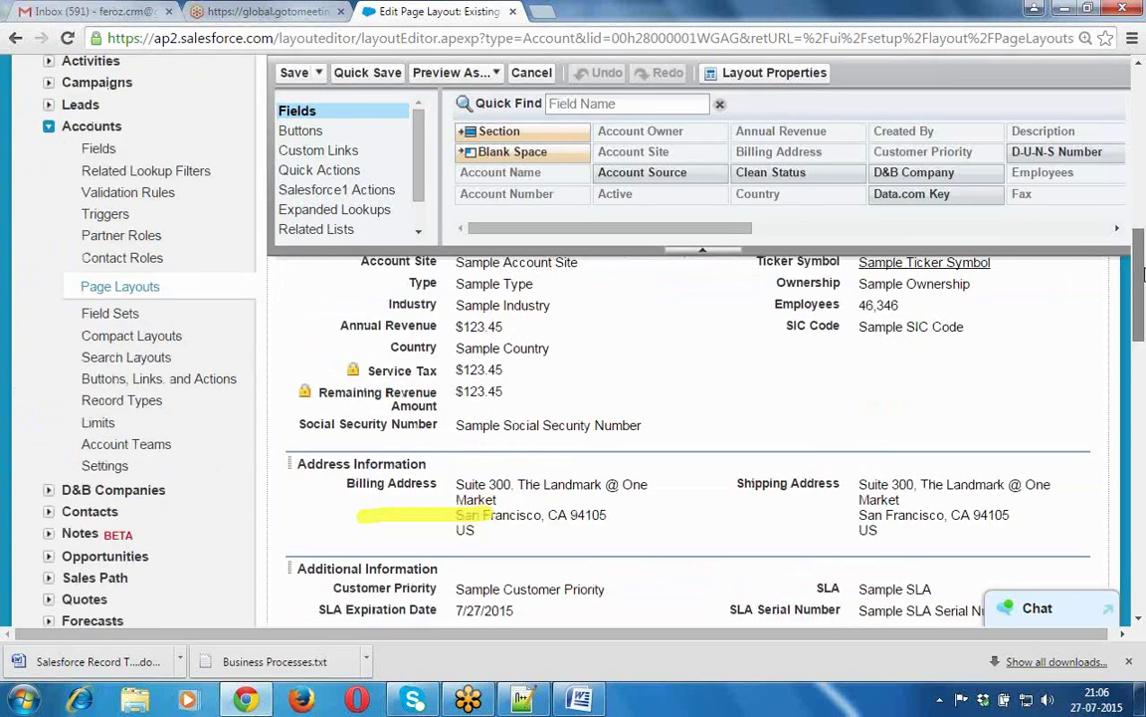
{"action": "scroll", "coordinate": [1142, 274], "scroll_direction": "up", "scroll_amount": 2}
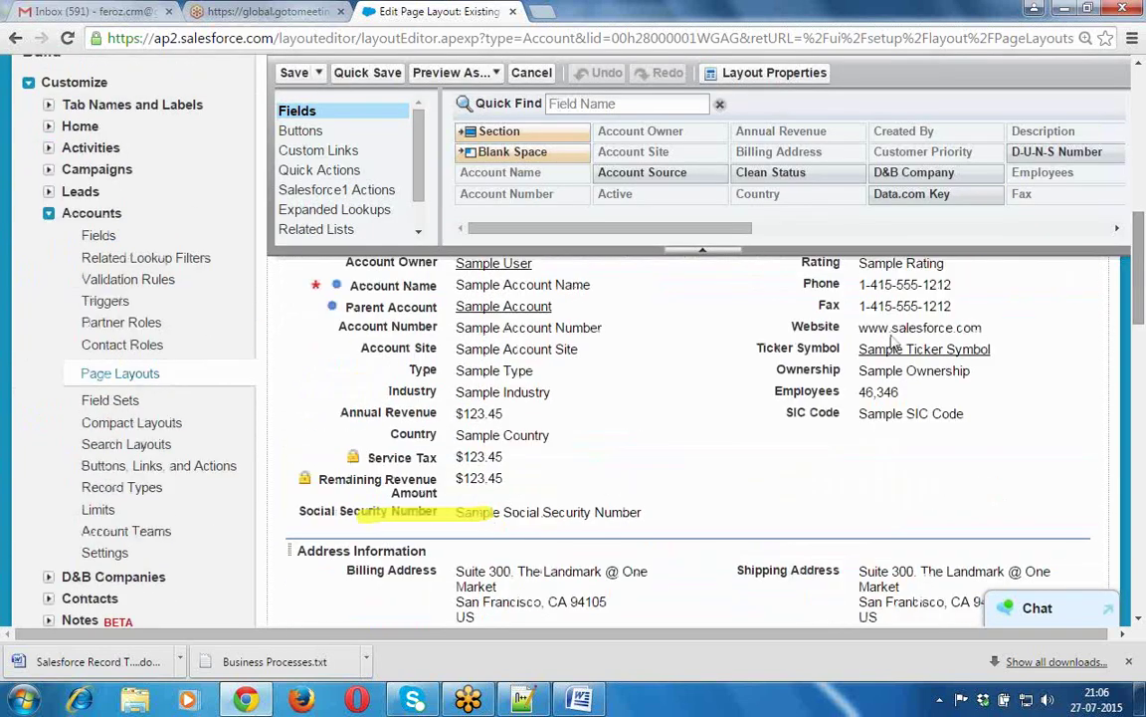
{"action": "left_click", "coordinate": [450, 396]}
{"action": "left_click_drag", "start_coordinate": [466, 394], "coordinate": [653, 203]}
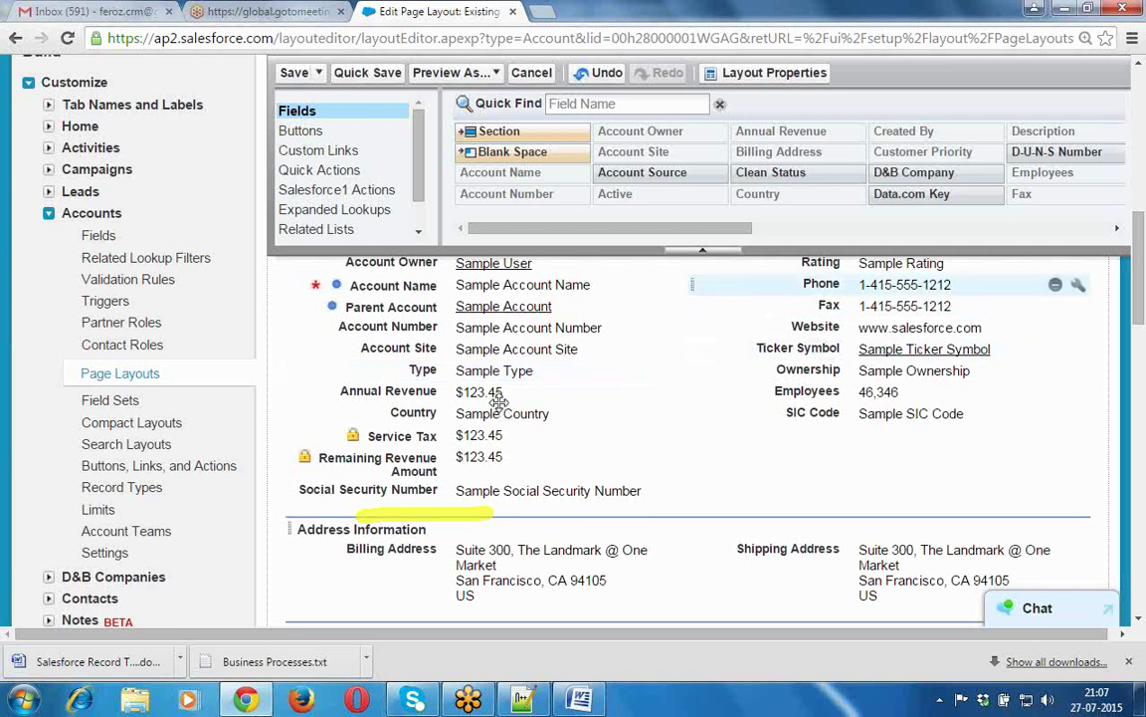
{"action": "left_click_drag", "start_coordinate": [826, 285], "coordinate": [786, 236]}
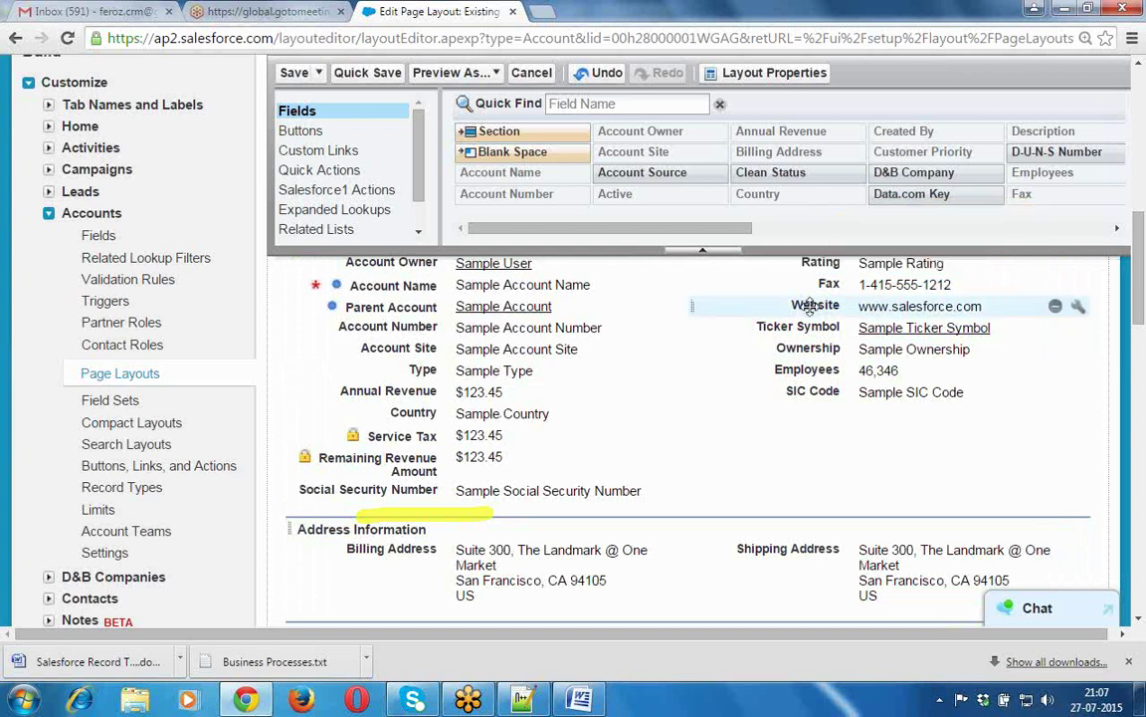
{"action": "left_click_drag", "start_coordinate": [796, 306], "coordinate": [786, 184]}
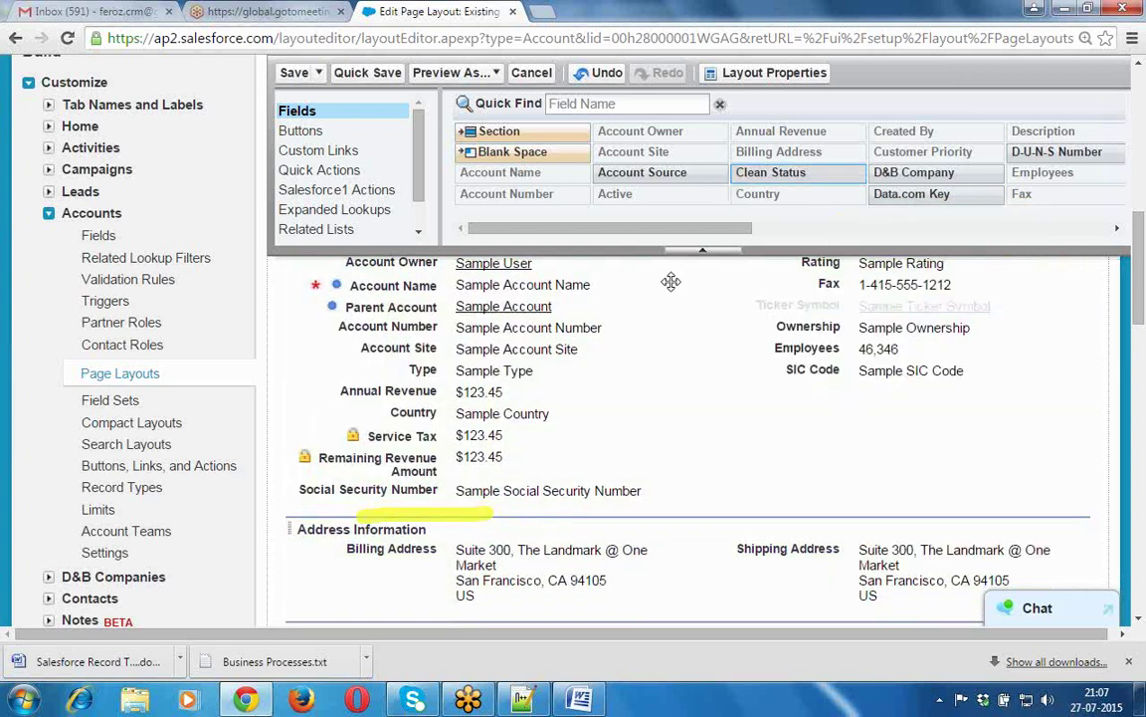
{"action": "left_click", "coordinate": [440, 488]}
{"action": "left_click_drag", "start_coordinate": [639, 316], "coordinate": [720, 199]}
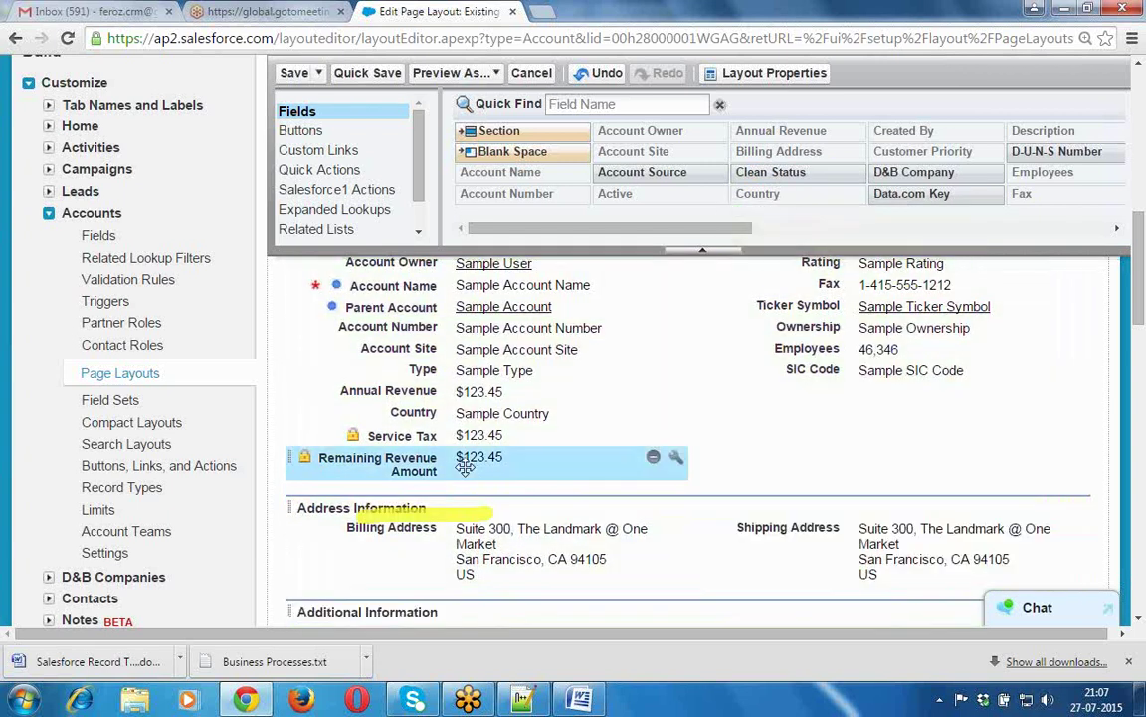
{"action": "left_click_drag", "start_coordinate": [465, 468], "coordinate": [836, 392]}
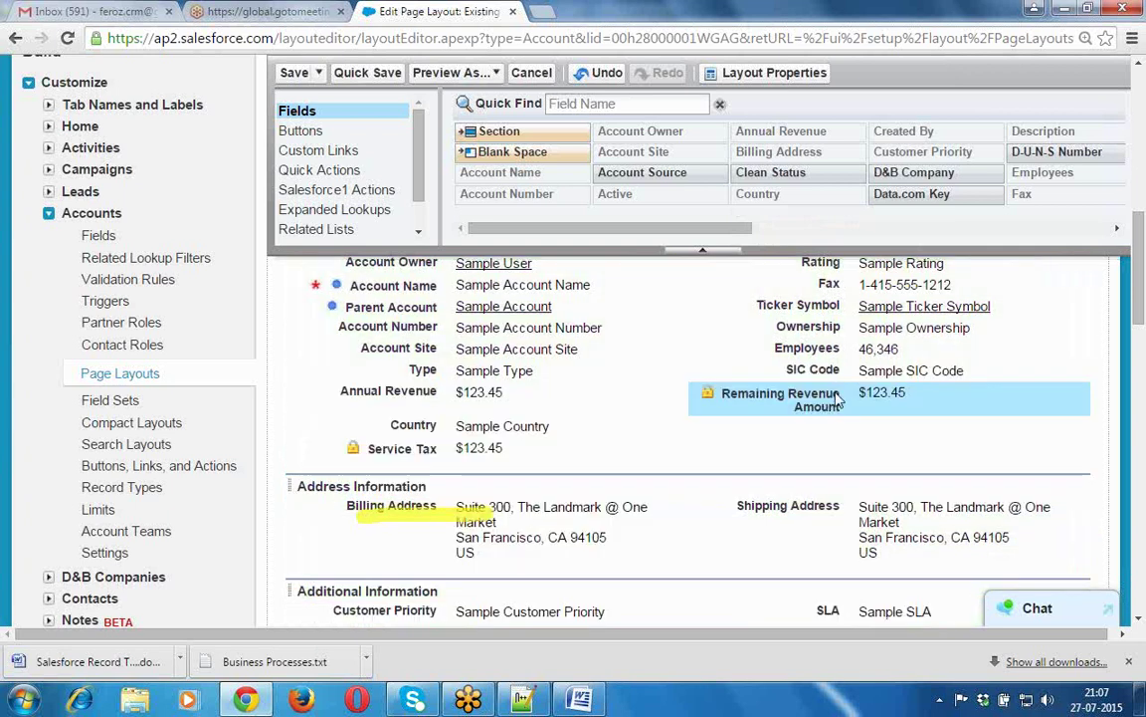
Move Service Tax below Remaining Revenue Amount in Account Information's second column, and delete the Address Information section from the layout
{"action": "left_click_drag", "start_coordinate": [467, 448], "coordinate": [757, 420]}
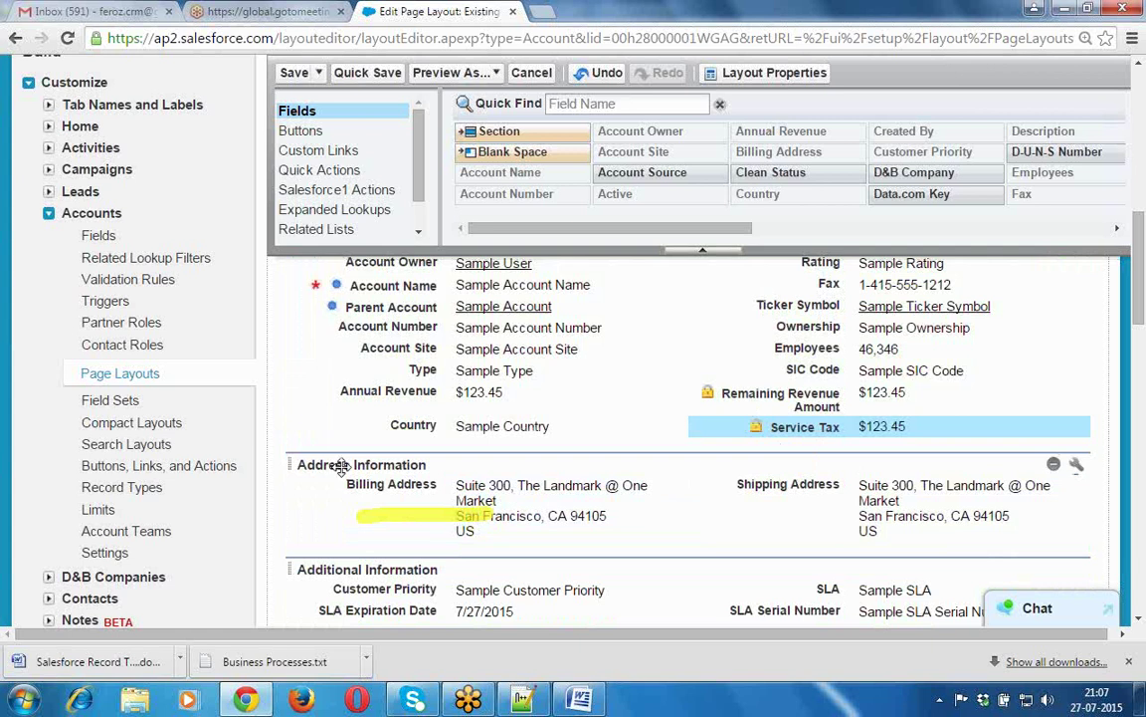
{"action": "left_click_drag", "start_coordinate": [340, 465], "coordinate": [340, 465]}
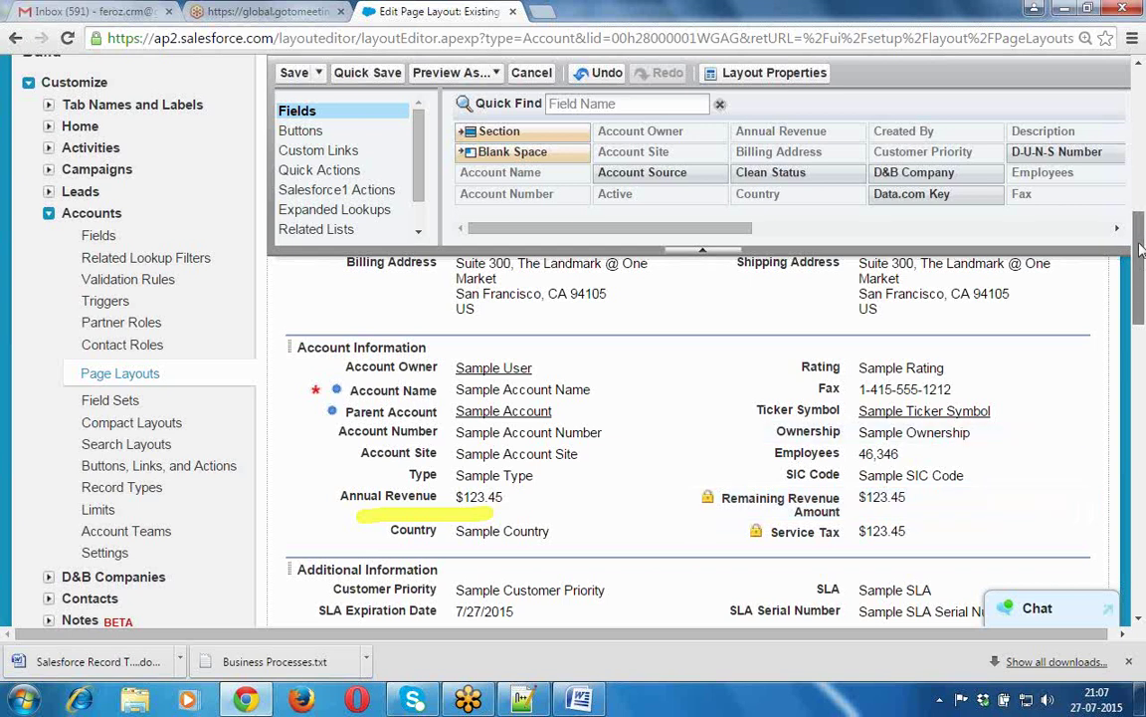
{"action": "scroll", "coordinate": [1142, 249], "scroll_direction": "up", "scroll_amount": 2}
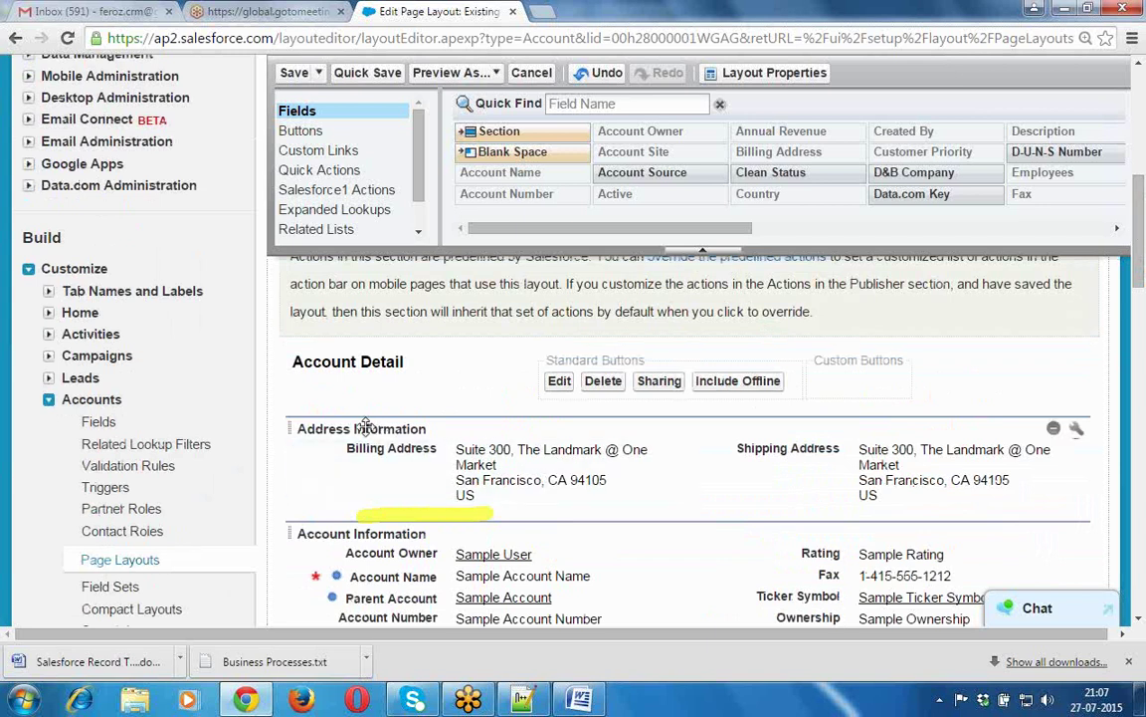
{"action": "left_click_drag", "start_coordinate": [410, 416], "coordinate": [706, 172]}
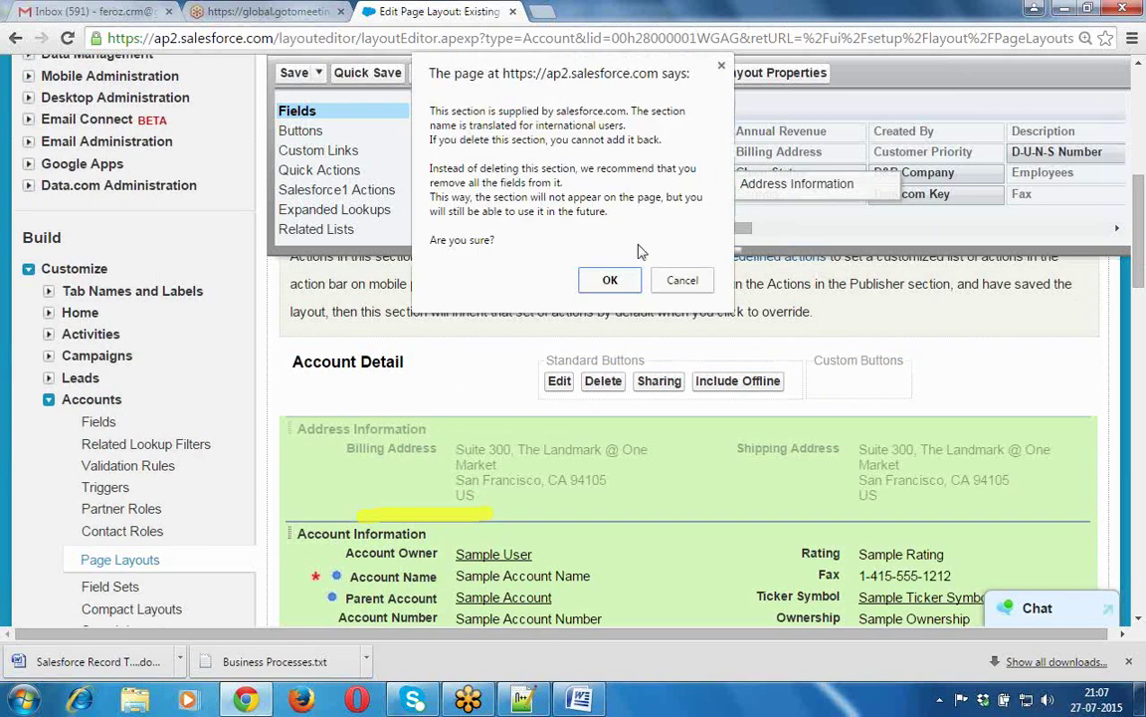
{"action": "left_click", "coordinate": [602, 279]}
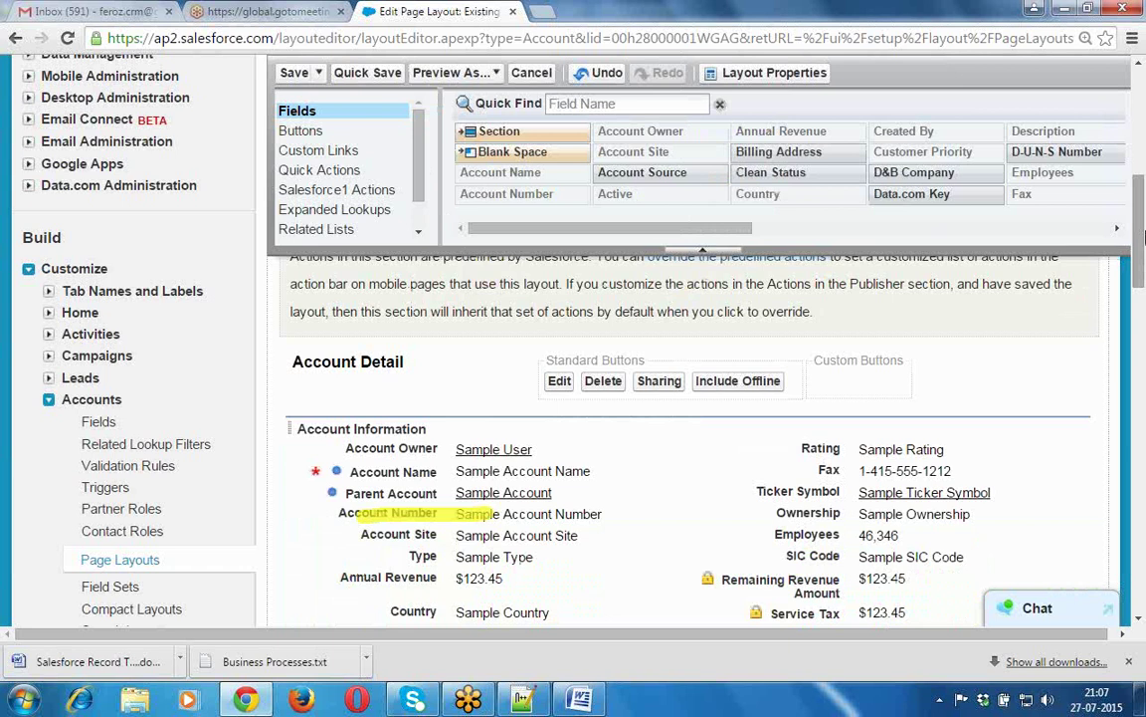
Delete the Description Information section and save the Existing Customer Layout
{"action": "left_click_drag", "start_coordinate": [1142, 231], "coordinate": [1142, 286]}
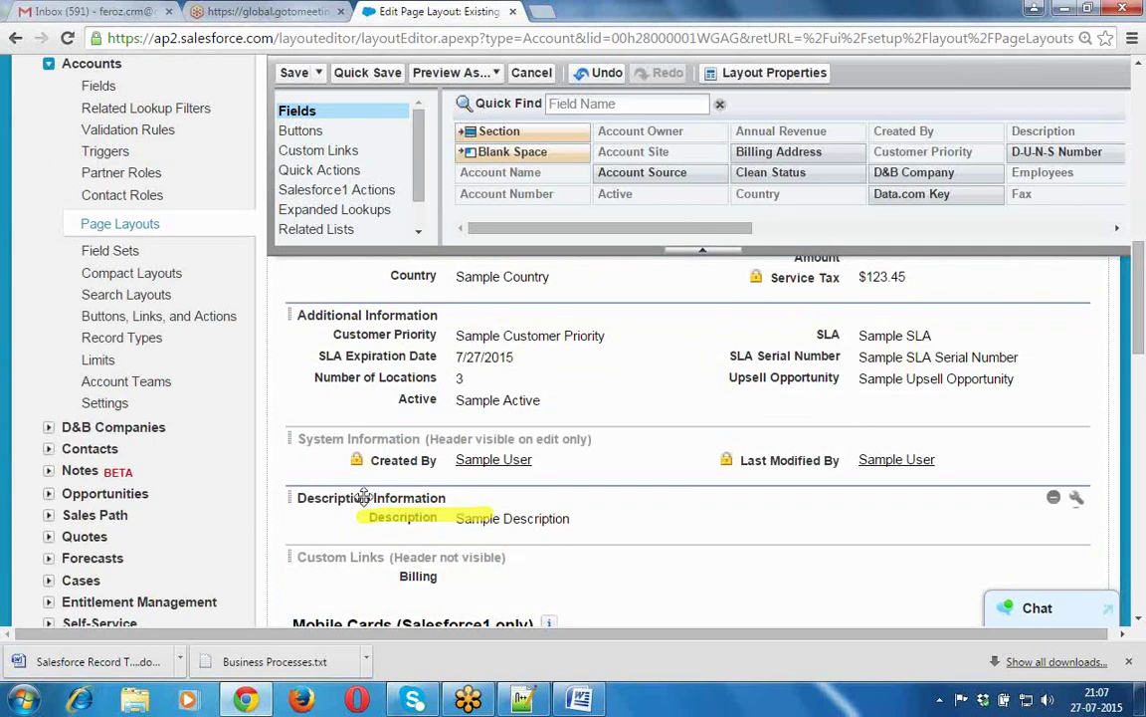
{"action": "left_click_drag", "start_coordinate": [360, 504], "coordinate": [686, 199]}
{"action": "left_click", "coordinate": [606, 280]}
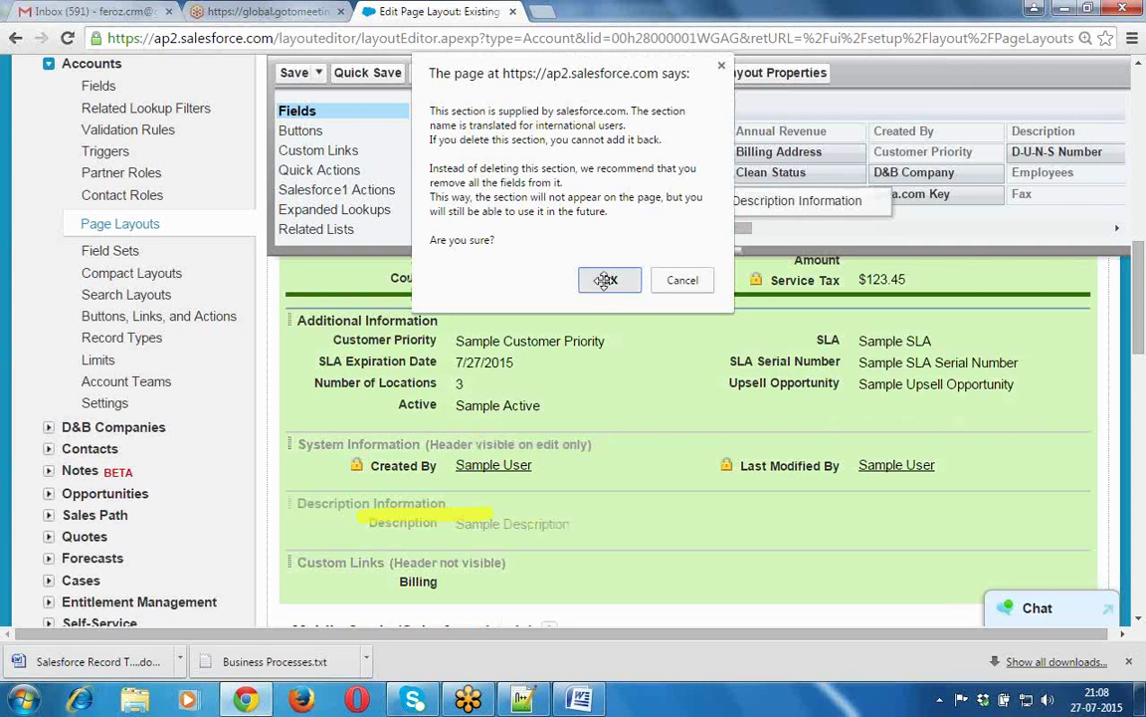
{"action": "scroll", "coordinate": [604, 281], "scroll_direction": "up", "scroll_amount": 2}
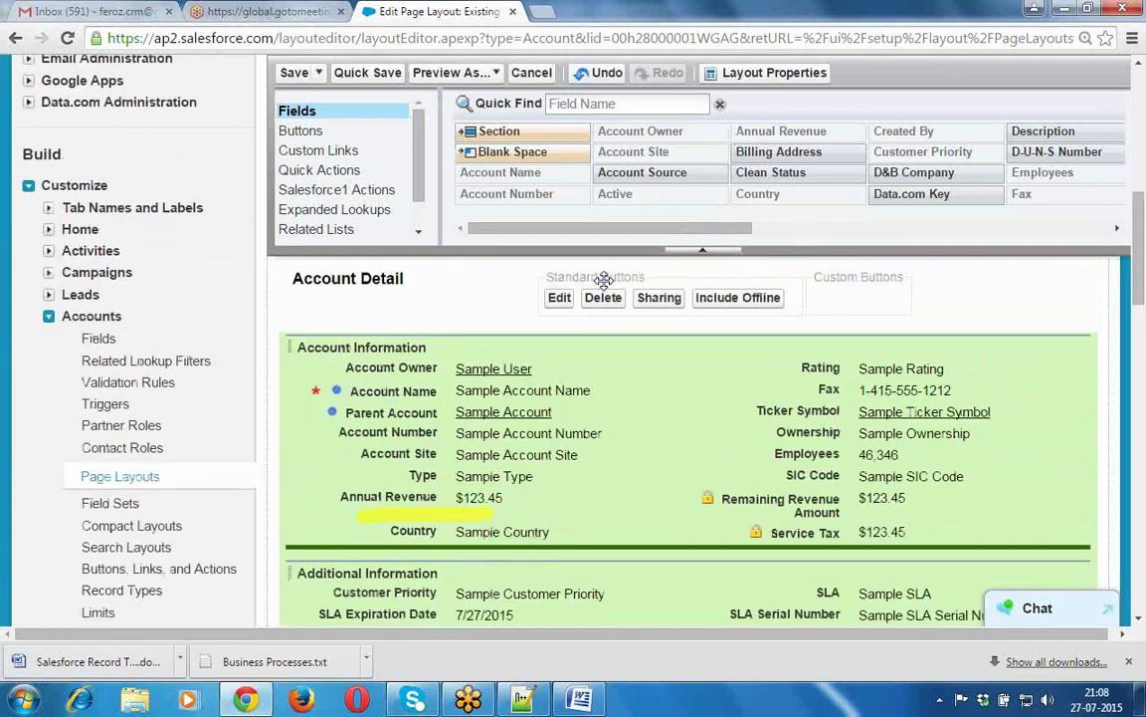
{"action": "scroll", "coordinate": [604, 281], "scroll_direction": "up", "scroll_amount": 3}
{"action": "scroll", "coordinate": [463, 129], "scroll_direction": "up", "scroll_amount": 1}
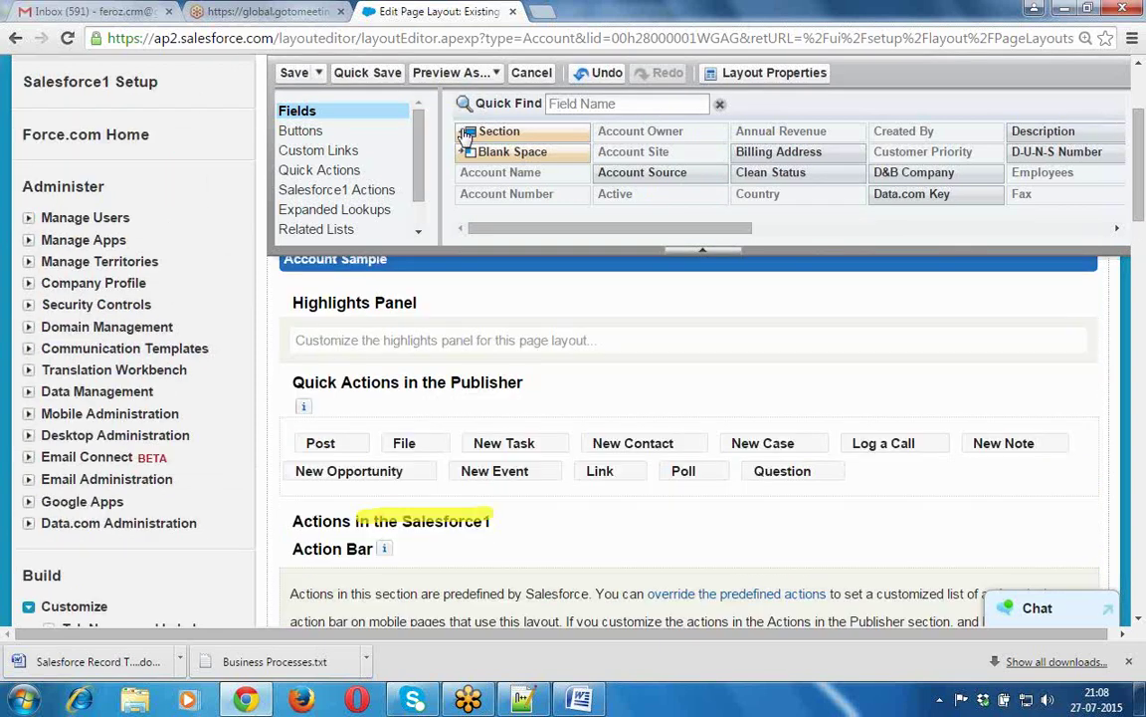
{"action": "left_click", "coordinate": [294, 75]}
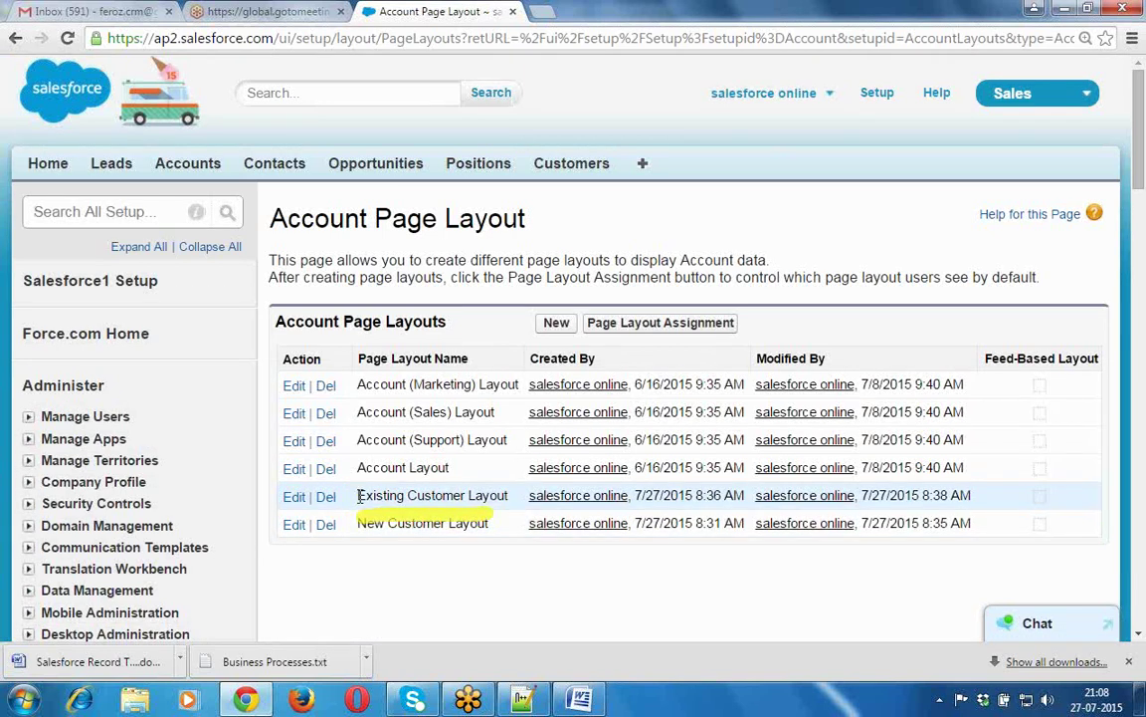
{"action": "left_click_drag", "start_coordinate": [415, 513], "coordinate": [501, 533]}
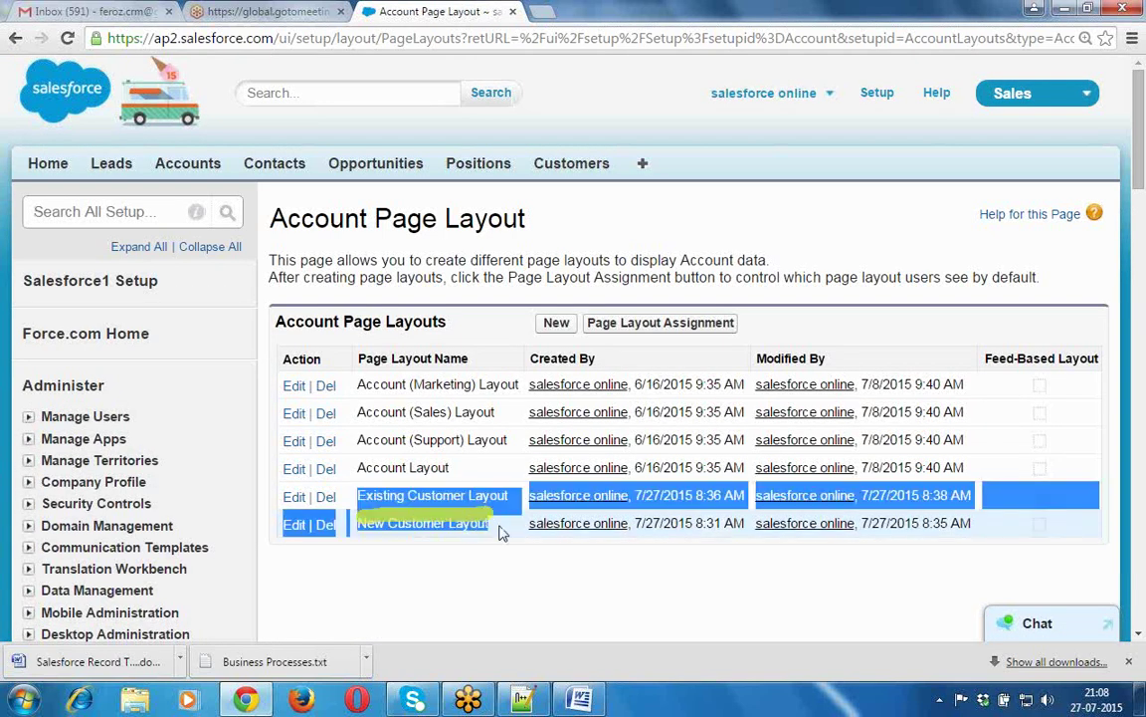
{"action": "left_click", "coordinate": [854, 58]}
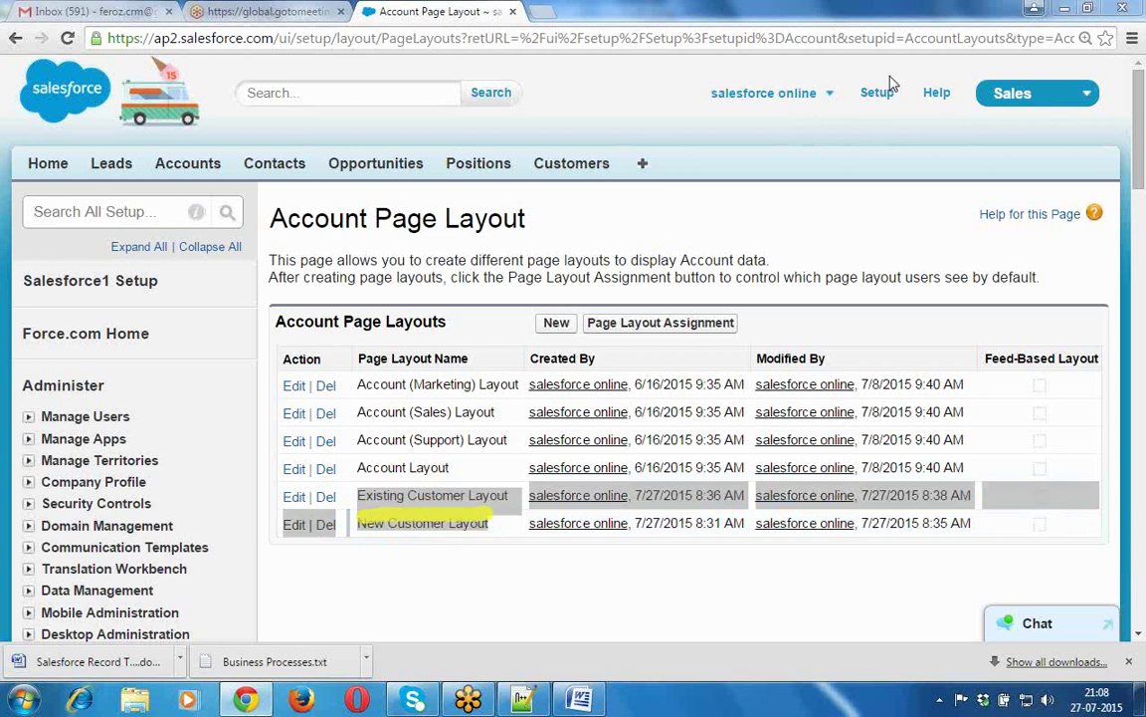
{"action": "key", "text": "Escape"}
{"action": "left_click", "coordinate": [364, 497]}
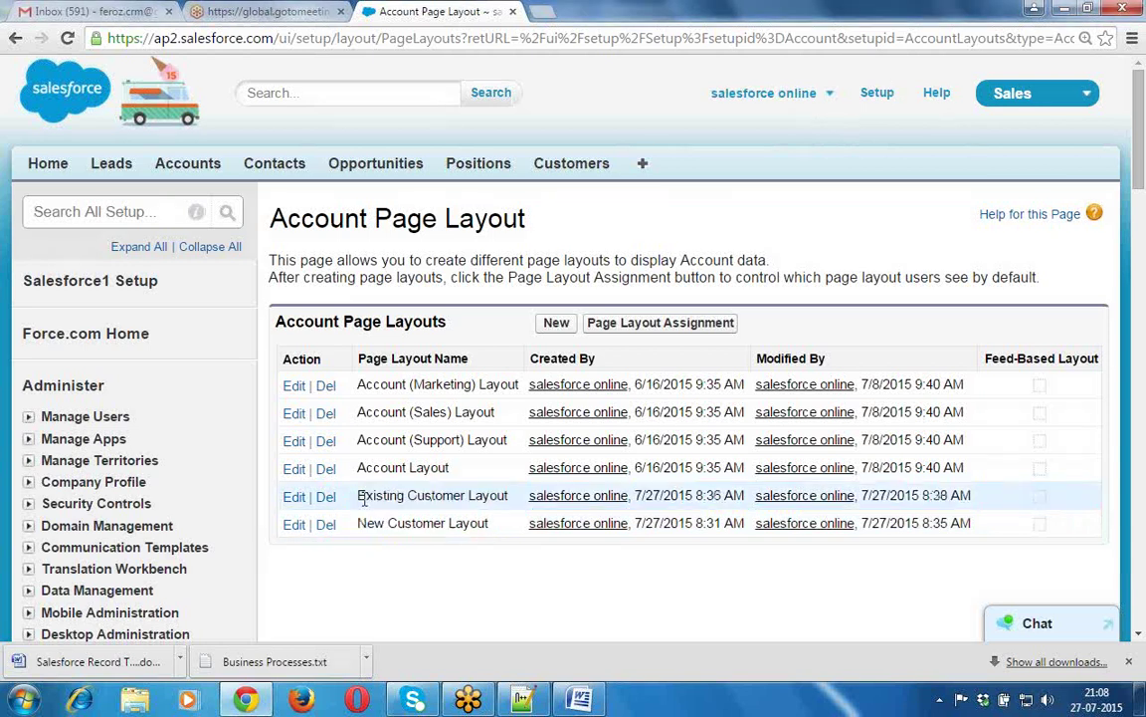
{"action": "left_click_drag", "start_coordinate": [362, 501], "coordinate": [511, 497]}
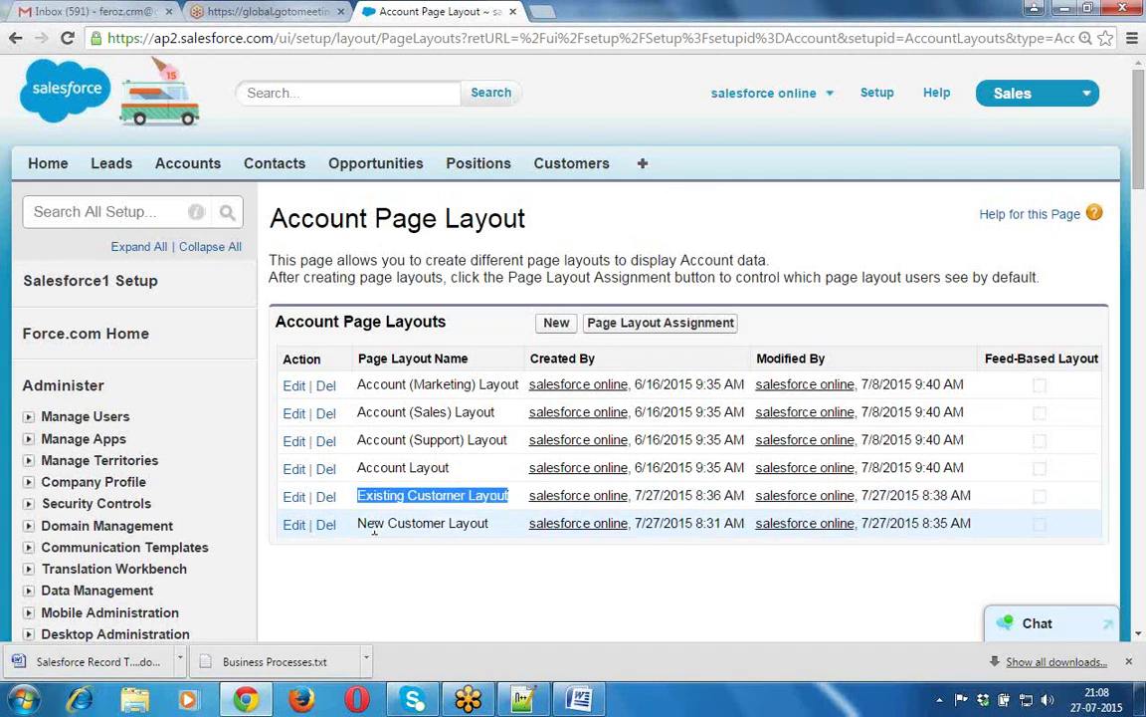
{"action": "left_click_drag", "start_coordinate": [361, 524], "coordinate": [490, 533]}
{"action": "left_click", "coordinate": [416, 559]}
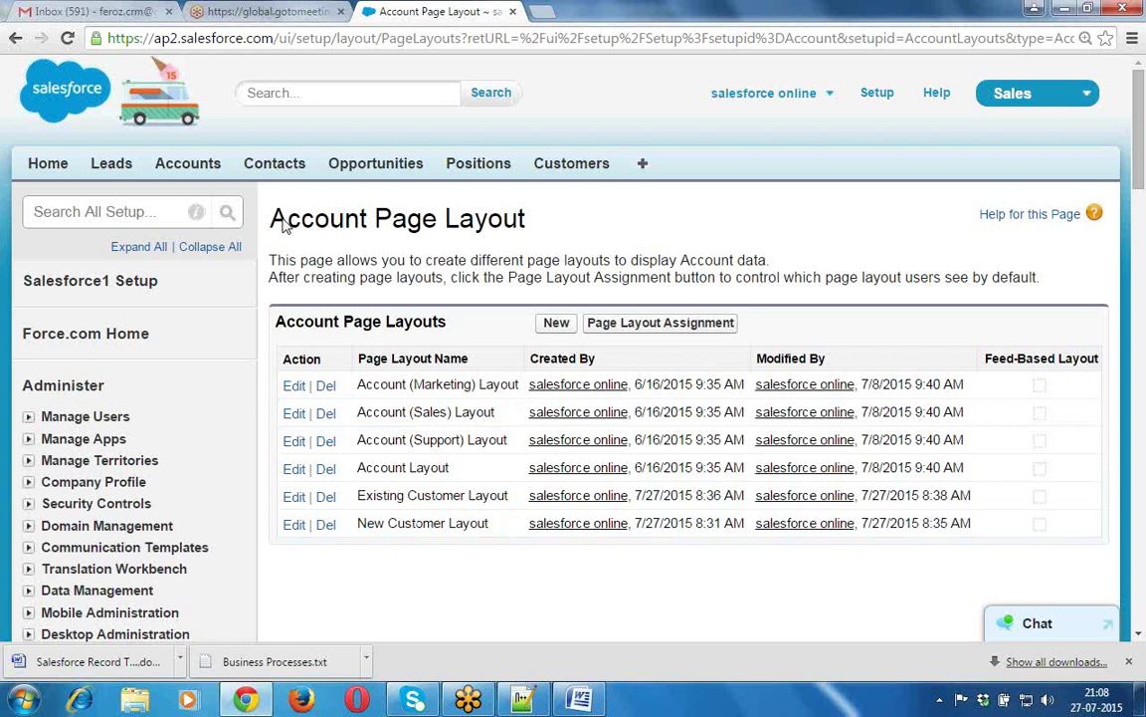
Open a new account entry form from the Accounts area
{"action": "left_click", "coordinate": [207, 174]}
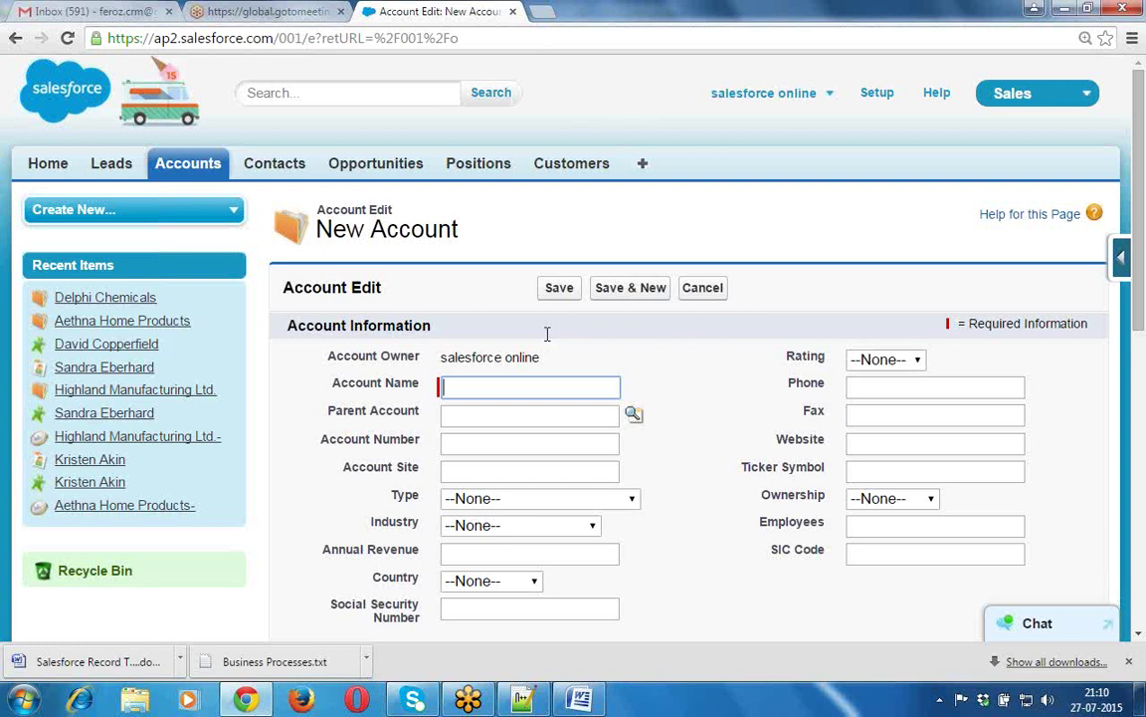
Switch to Notepad++ and add the heading "Step 2: Create the Record Types." to the notes, with blank lines below it
{"action": "left_click", "coordinate": [524, 699]}
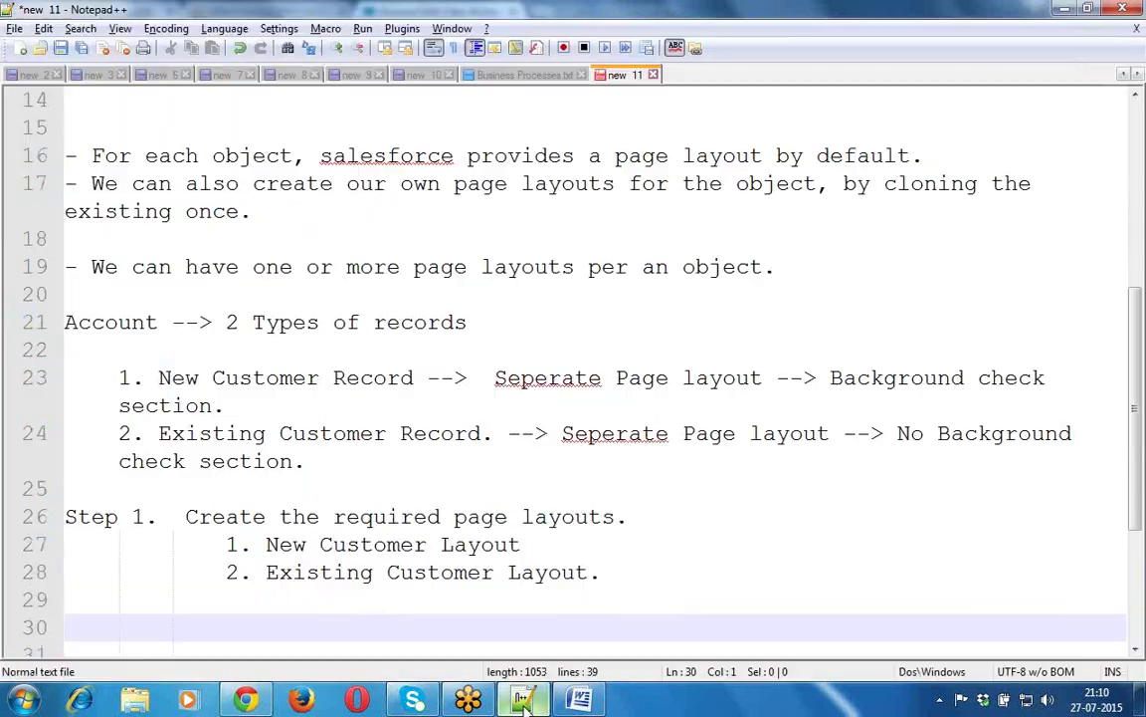
{"action": "type", "text": "Step 2:"}
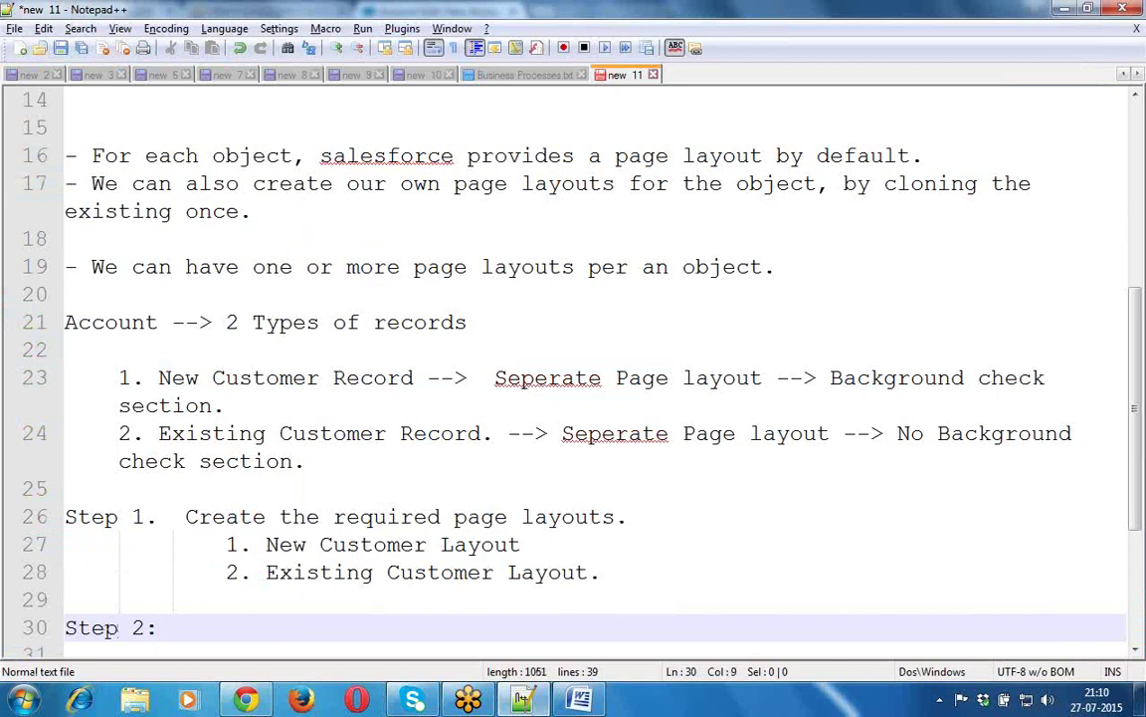
{"action": "type", "text": " Create "}
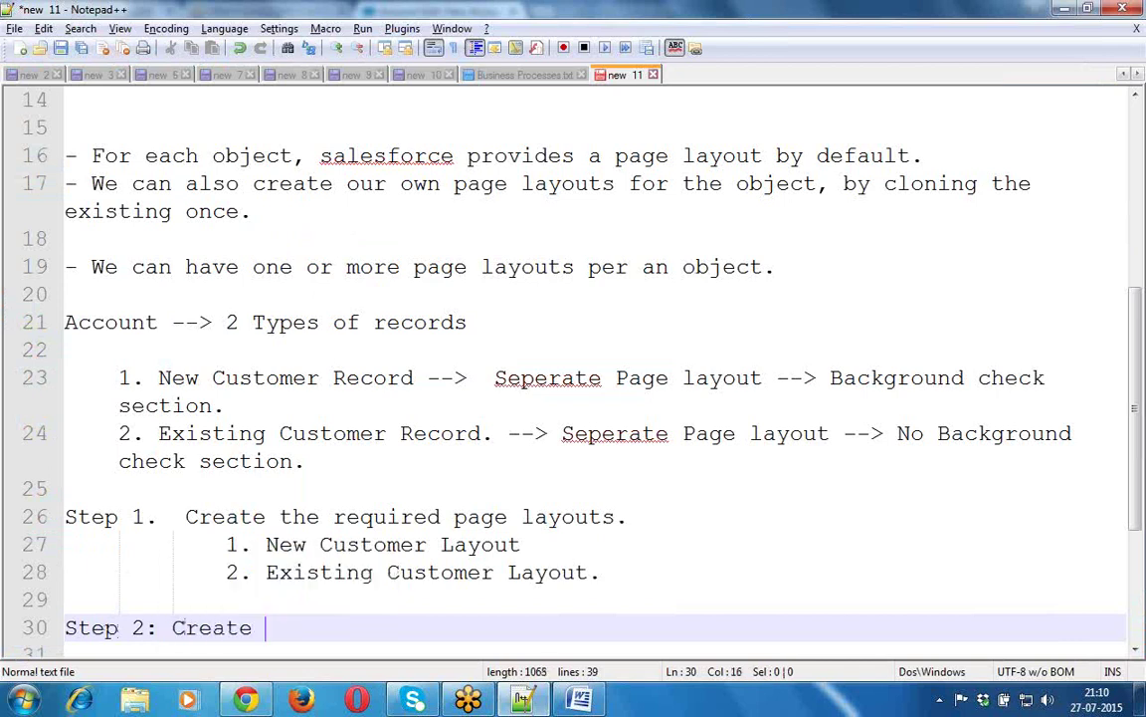
{"action": "type", "text": "the Record Types"}
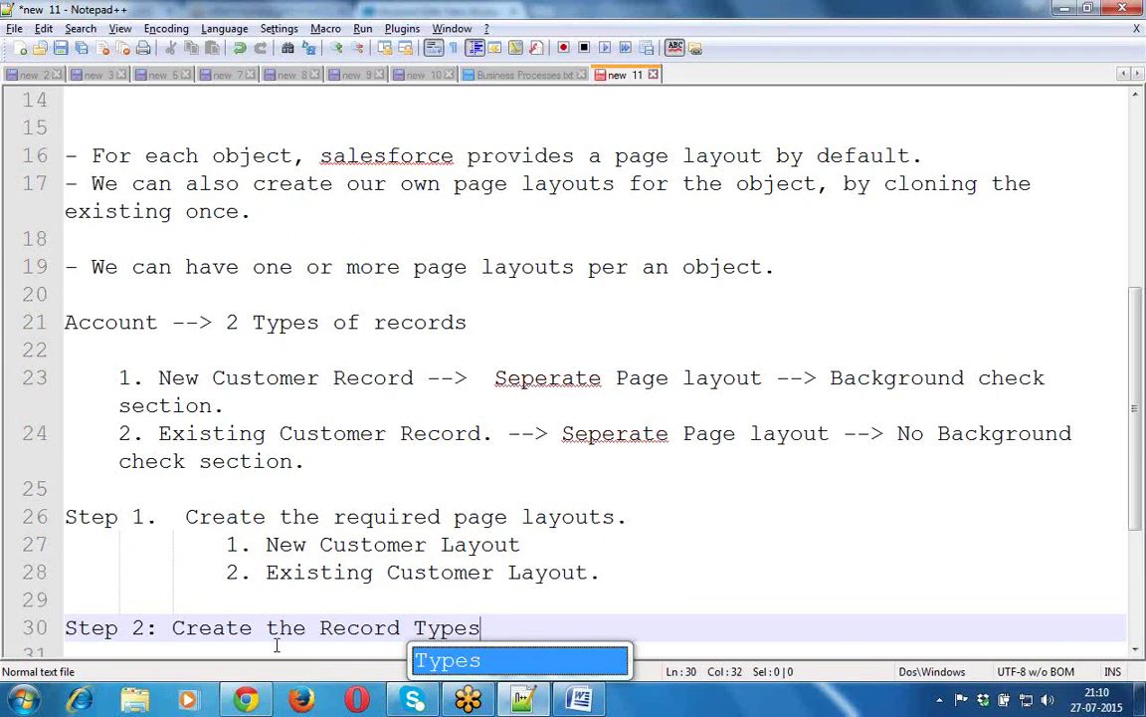
{"action": "type", "text": "."}
{"action": "key", "text": "Return"}
{"action": "key", "text": "Return"}
{"action": "key", "text": "Return"}
{"action": "key", "text": "Return"}
{"action": "key", "text": "Return"}
{"action": "key", "text": "Return"}
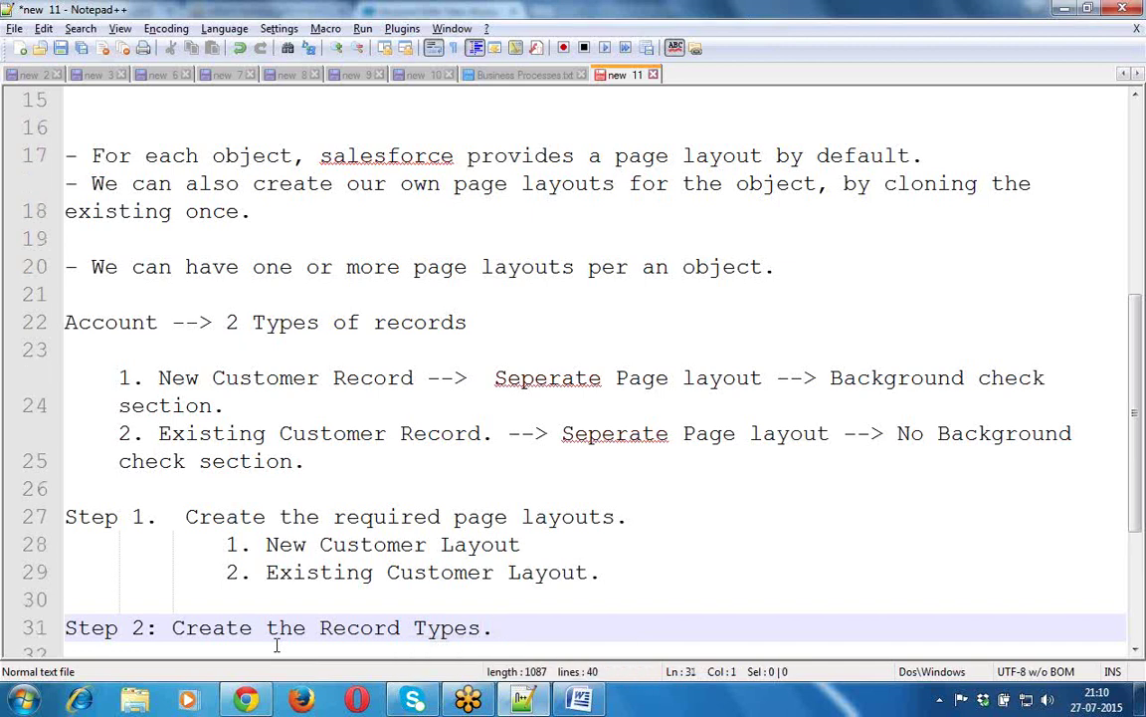
{"action": "key", "text": "Return"}
{"action": "key", "text": "Return"}
{"action": "key", "text": "Return"}
{"action": "key", "text": "Return"}
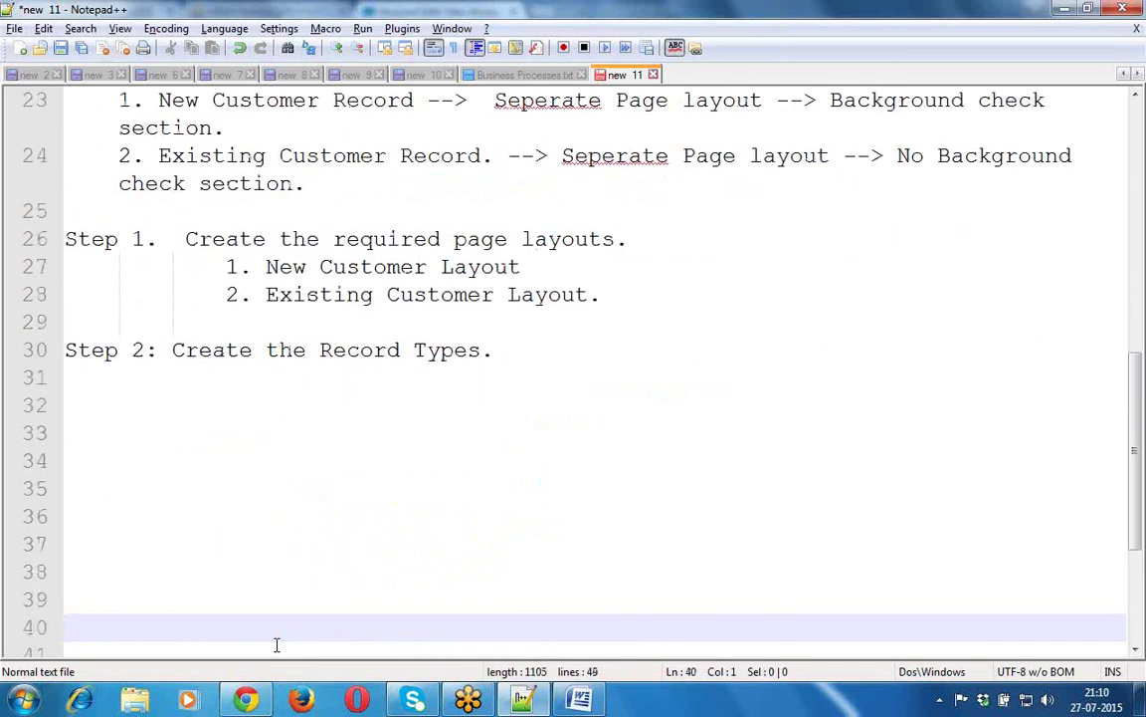
Directly below the Step 2 heading, write the indented instruction: Goto Force.com Quick access menu --> Click on "Record Types"
{"action": "key", "text": "Up"}
{"action": "key", "text": "Up"}
{"action": "key", "text": "Up"}
{"action": "key", "text": "Up"}
{"action": "key", "text": "Up"}
{"action": "key", "text": "Up"}
{"action": "key", "text": "Up"}
{"action": "key", "text": "Up"}
{"action": "key", "text": "Up"}
{"action": "key", "text": "Tab"}
{"action": "key", "text": "Tab"}
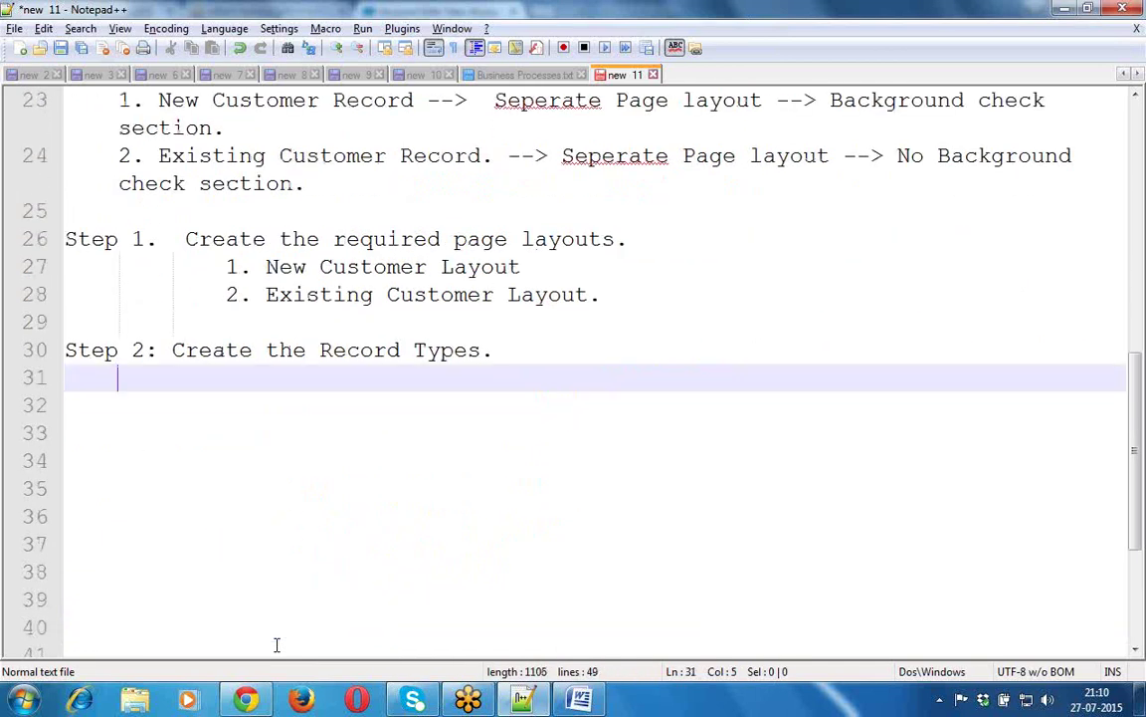
{"action": "type", "text": "Goto "}
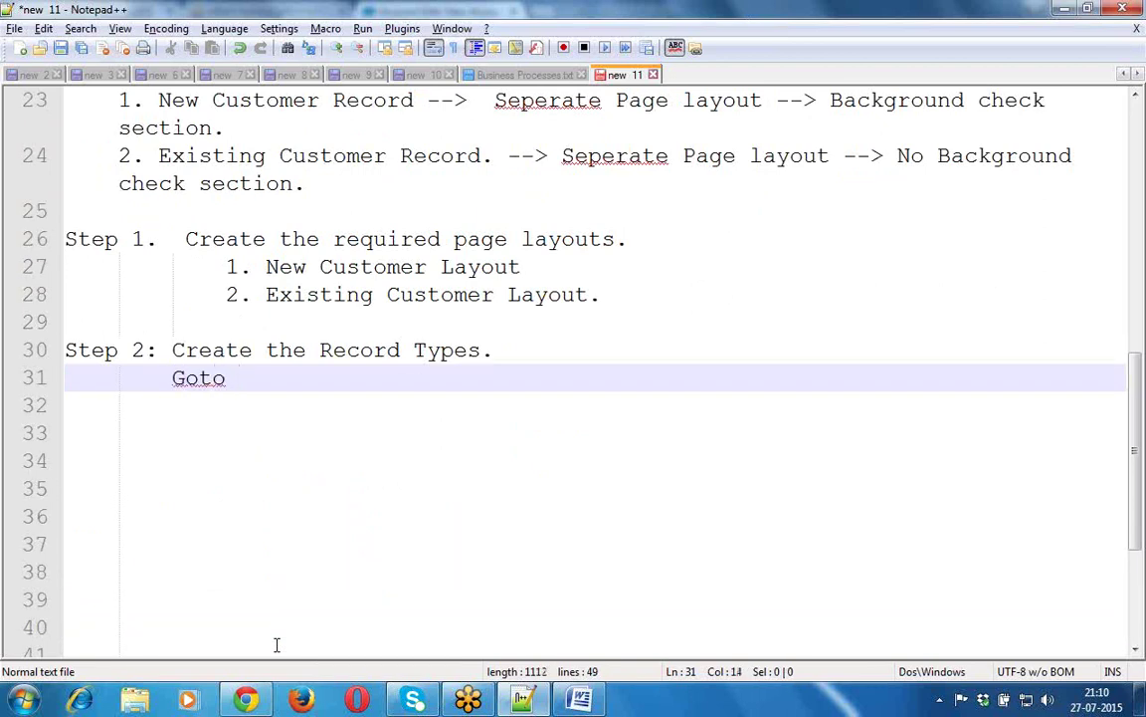
{"action": "type", "text": "F"}
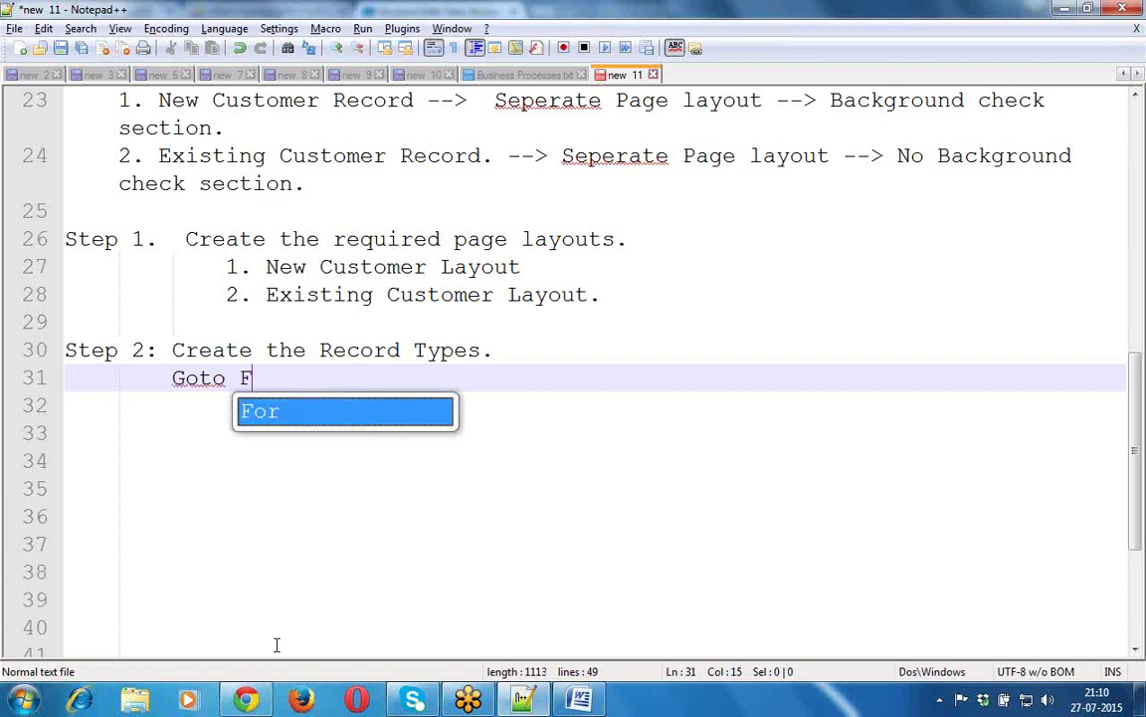
{"action": "type", "text": "orce.com Qui"}
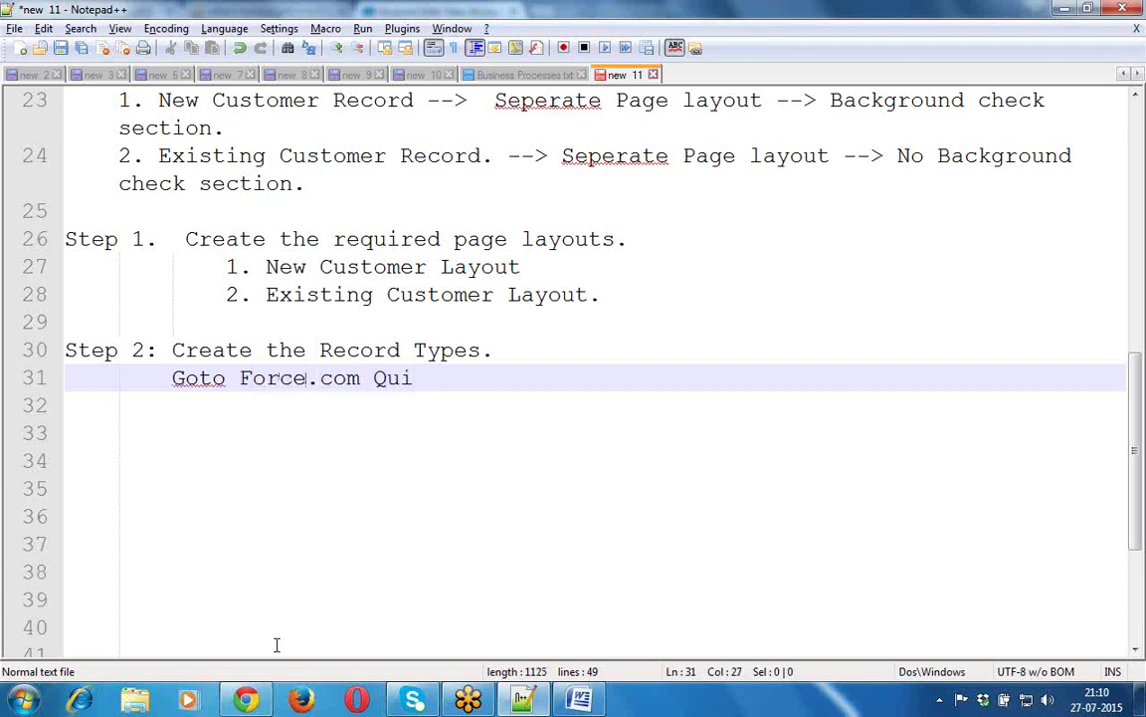
{"action": "type", "text": "ck acces"}
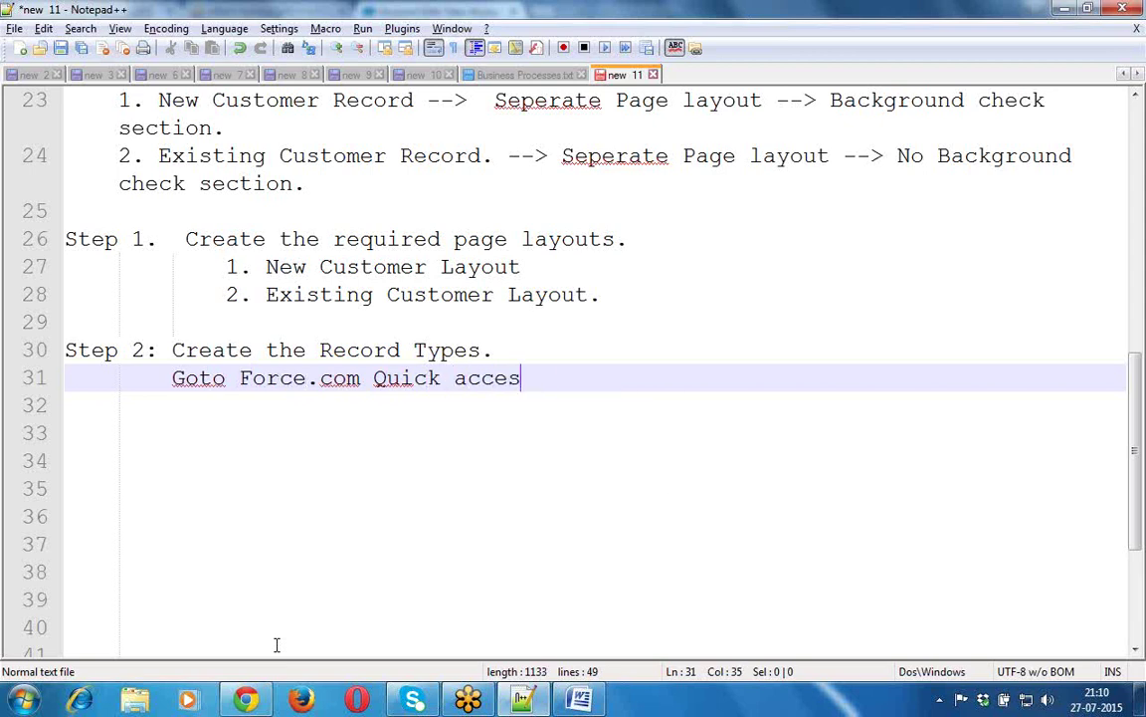
{"action": "type", "text": "s menu --"}
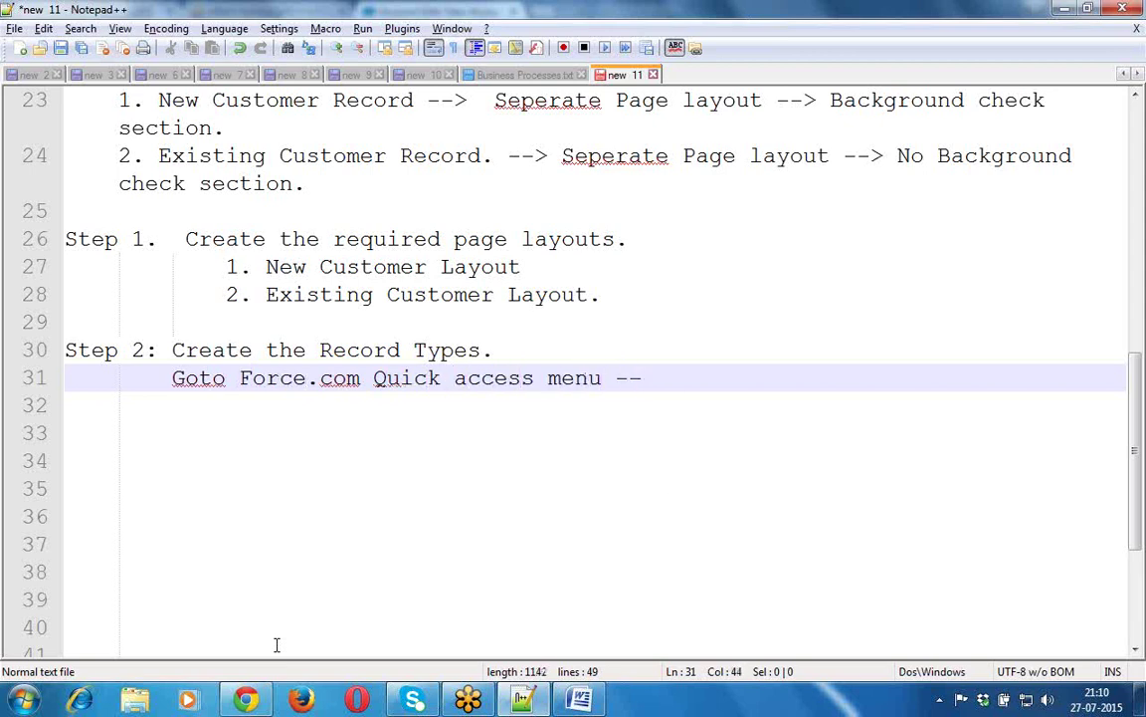
{"action": "type", "text": ">  Click on \"\""}
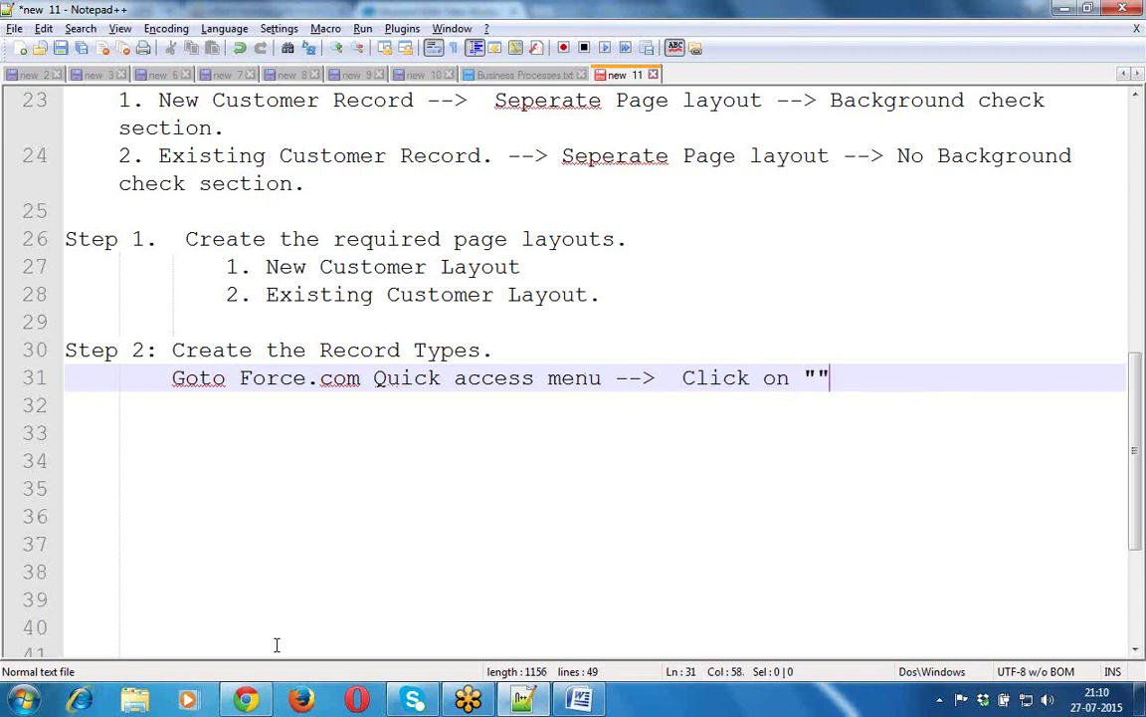
{"action": "key", "text": "Left"}
{"action": "type", "text": "Record "}
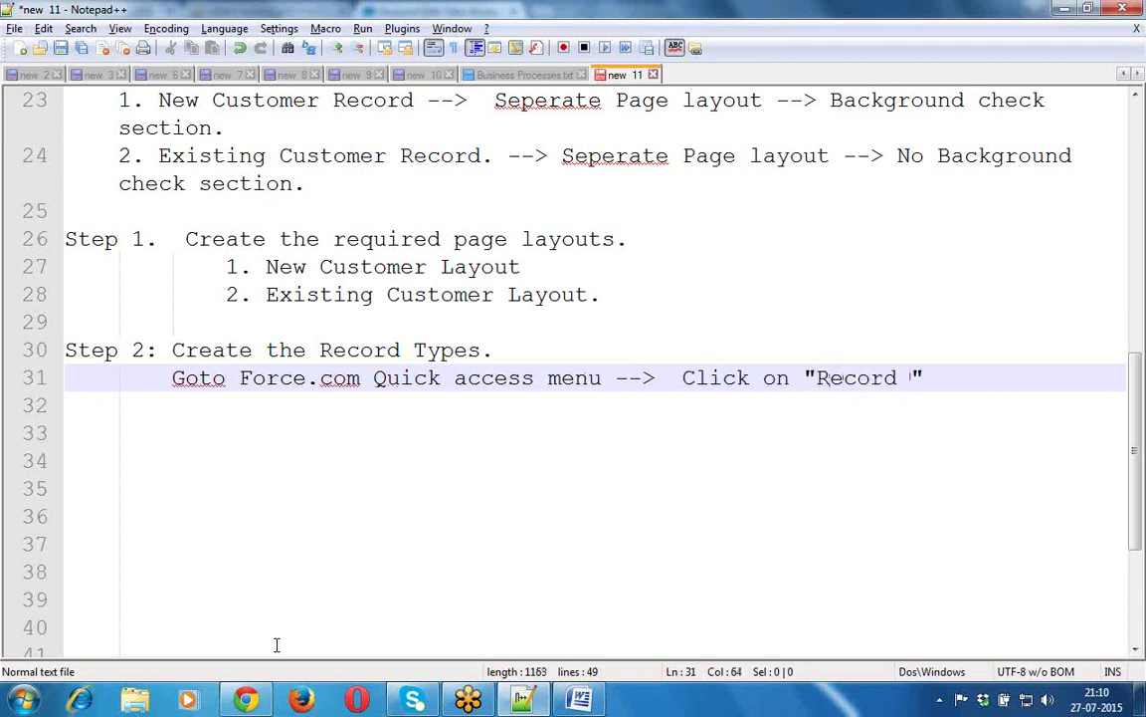
{"action": "type", "text": "Typ"}
{"action": "key", "text": "Return"}
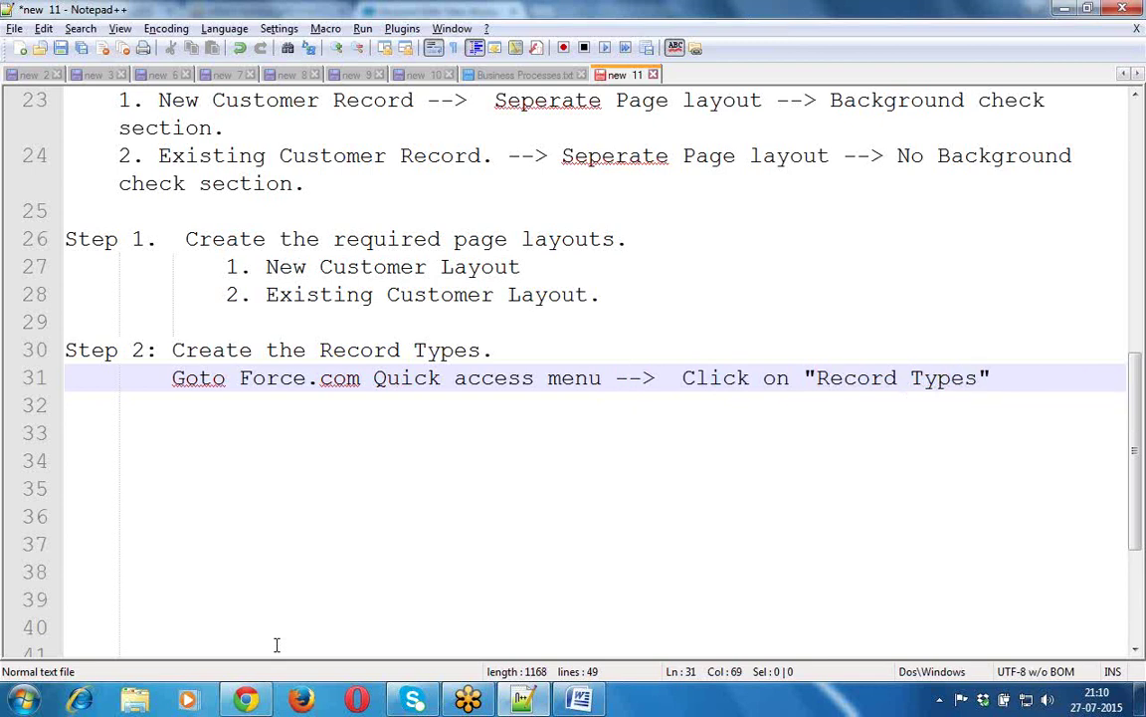
Extend the Record Types instruction under Step 2 with: --> Click on "New"
{"action": "key", "text": "End"}
{"action": "type", "text": "-->"}
{"action": "type", "text": "Cli"}
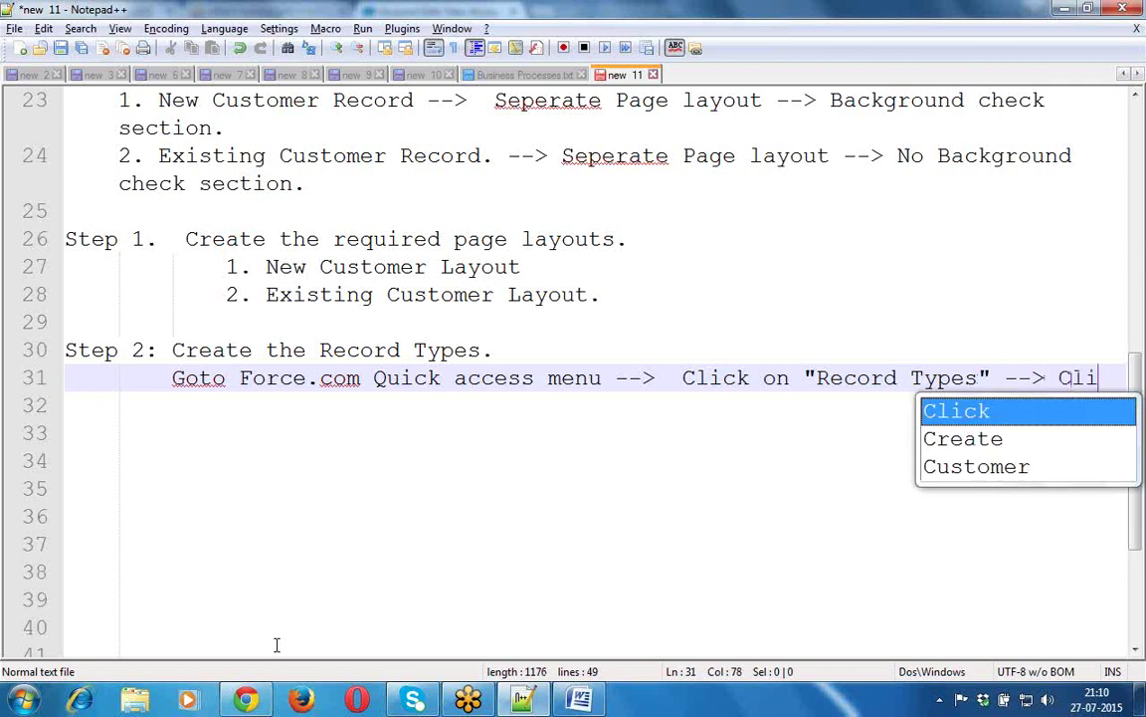
{"action": "type", "text": "kc"}
{"action": "key", "text": "BackSpace"}
{"action": "key", "text": "BackSpace"}
{"action": "type", "text": "ck on \"Ne"}
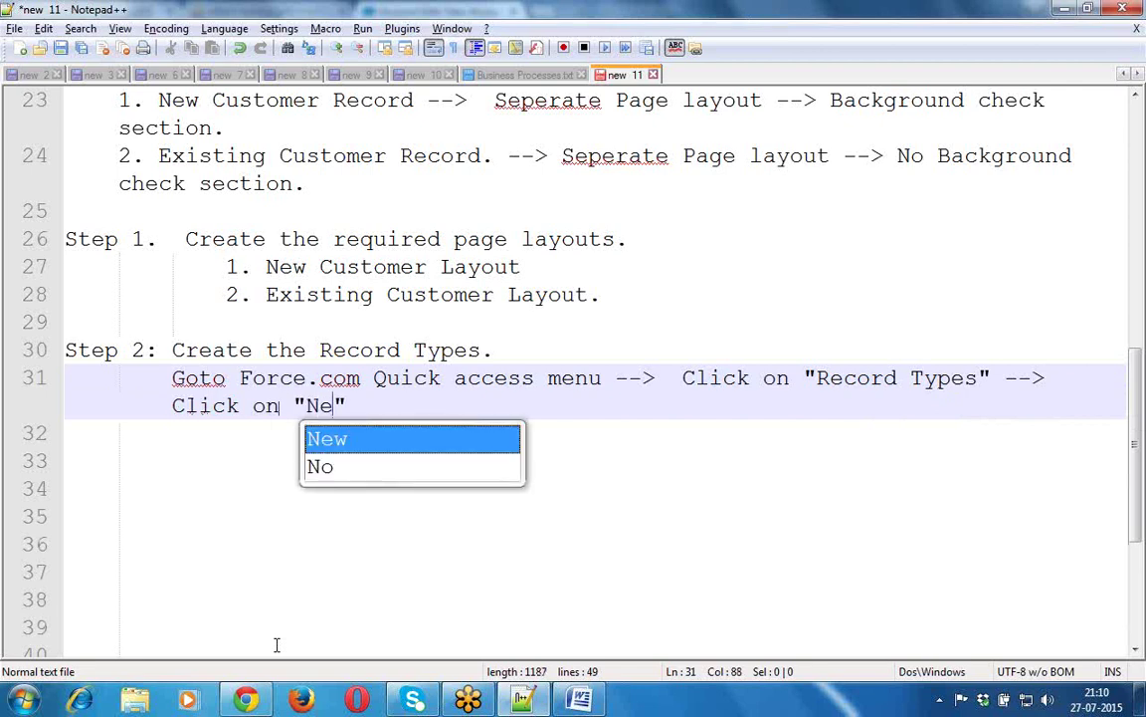
{"action": "key", "text": "Return"}
{"action": "key", "text": "Right"}
Finish the Step 2 instruction with "button to create new record type." and add two new lines below it
{"action": "type", "text": "bu"}
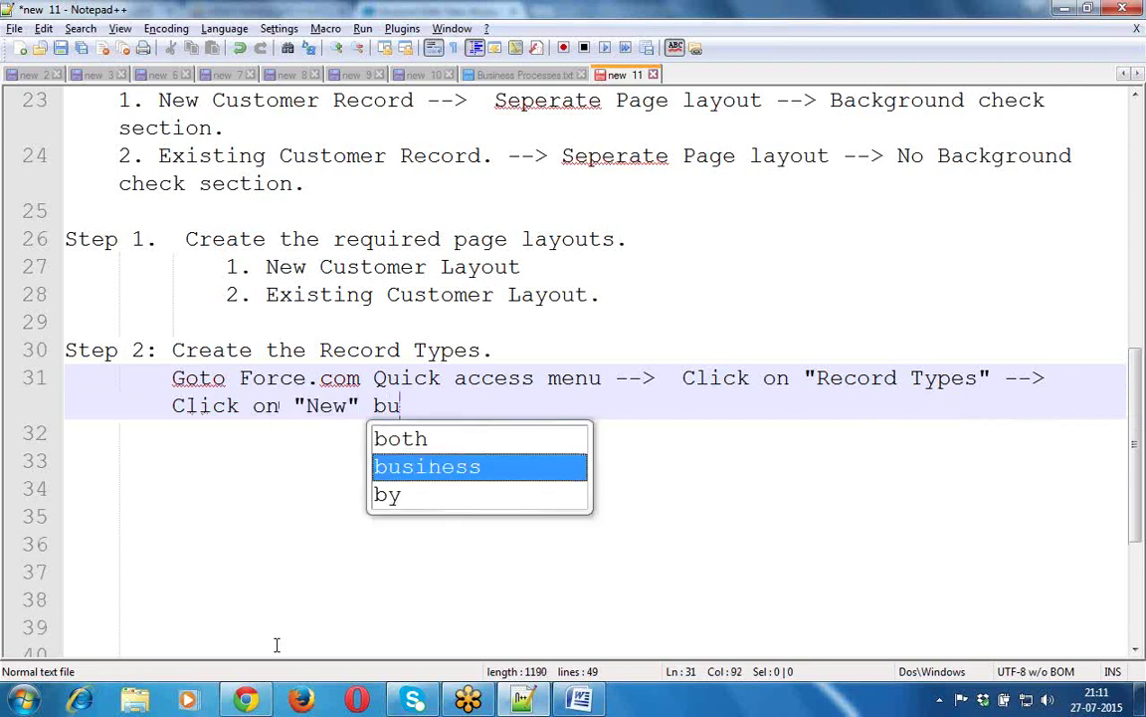
{"action": "type", "text": "tton to c"}
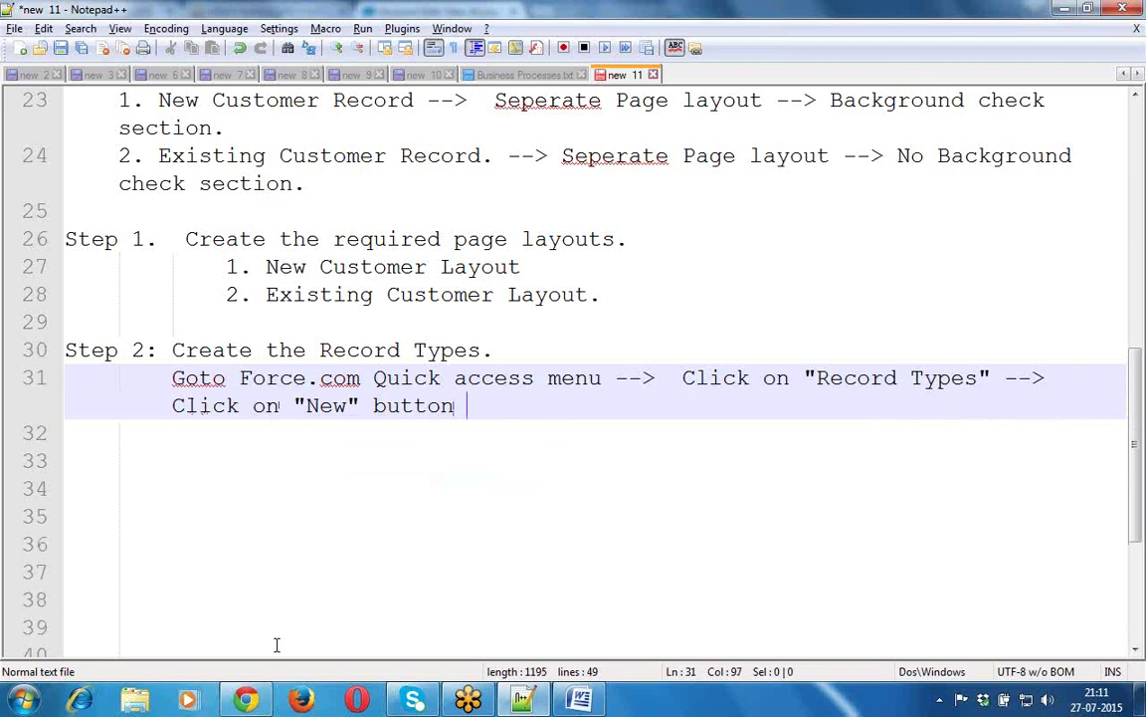
{"action": "type", "text": "reate"}
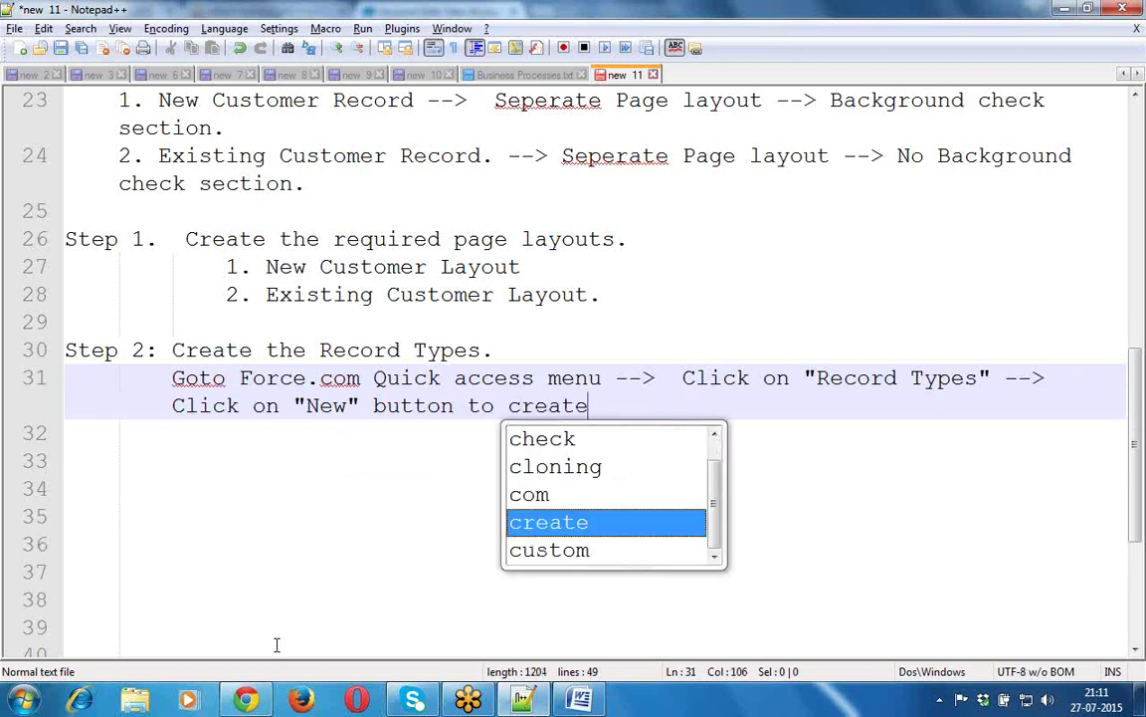
{"action": "type", "text": " new reco"}
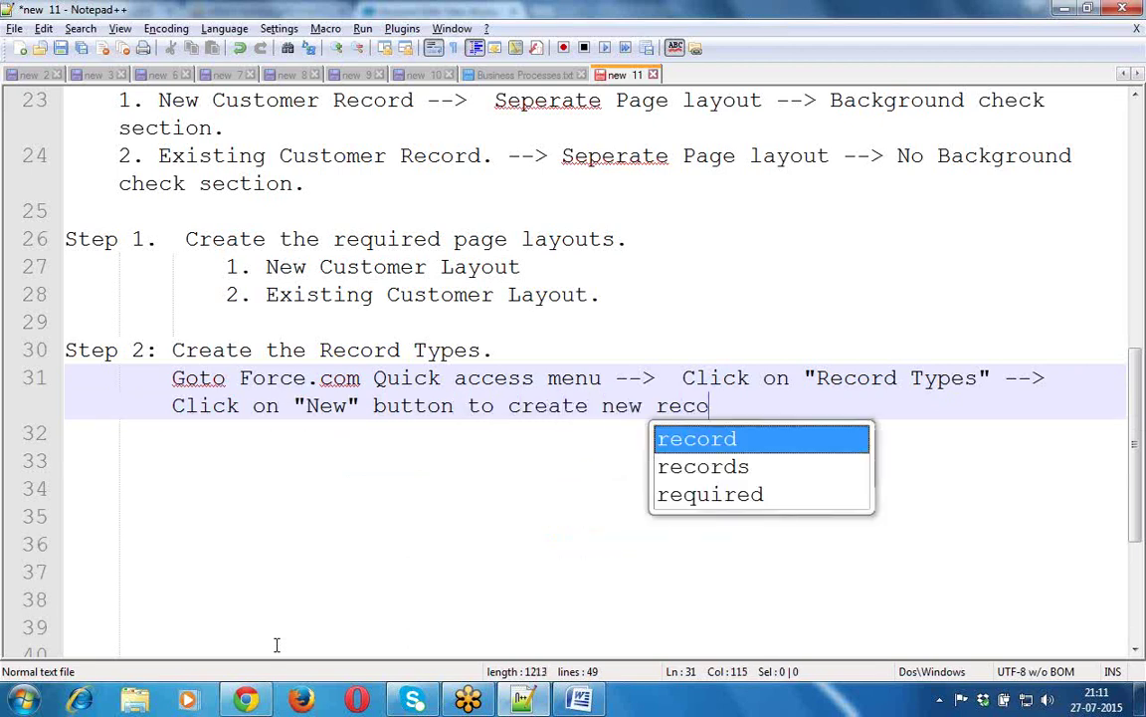
{"action": "type", "text": "rd type."}
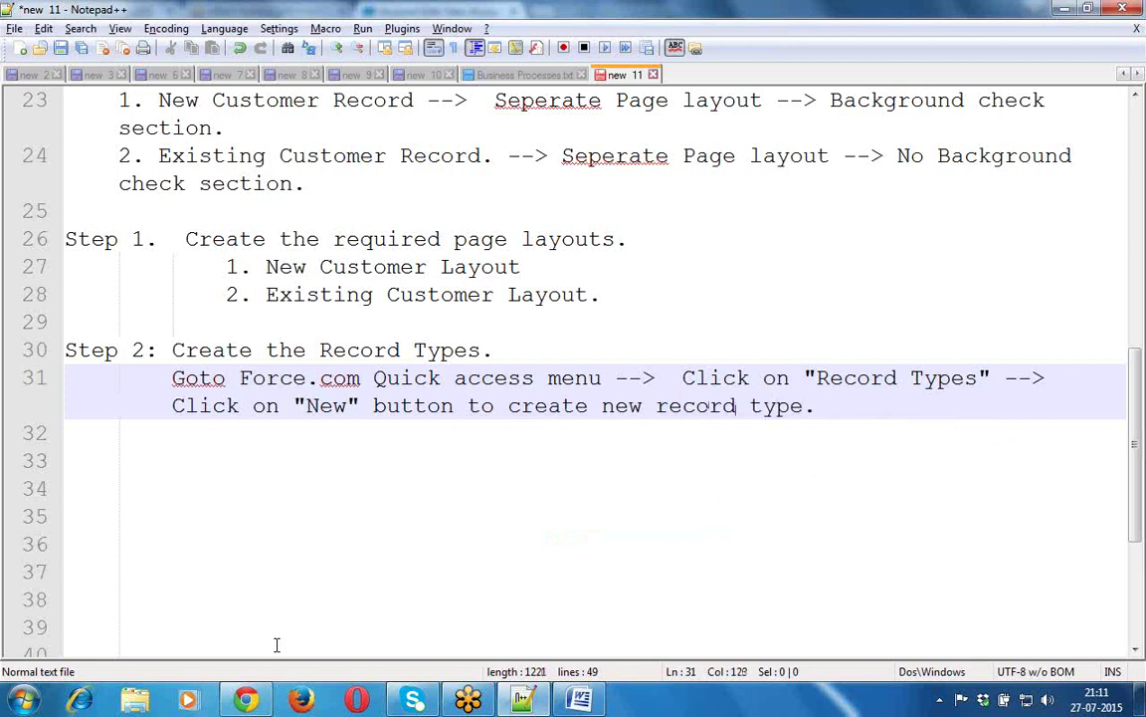
{"action": "key", "text": "Return"}
{"action": "key", "text": "Return"}
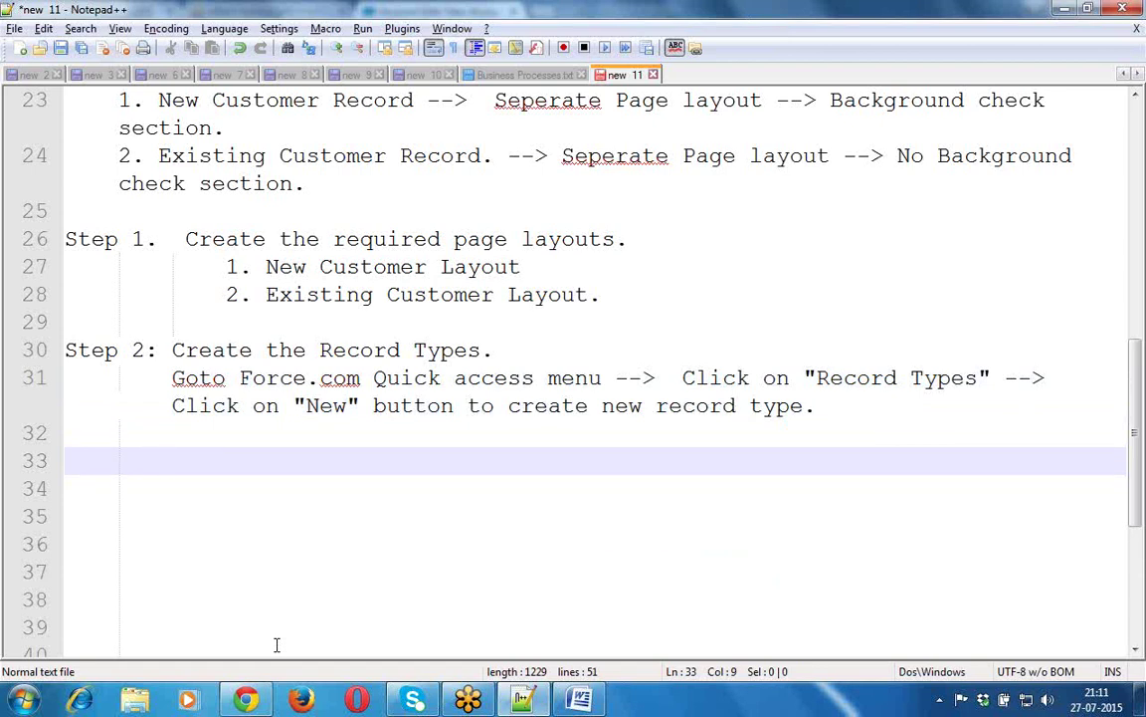
Switch to Salesforce in Chrome and open the User Interface settings under the Customize section of Setup
{"action": "key", "text": "alt+Tab"}
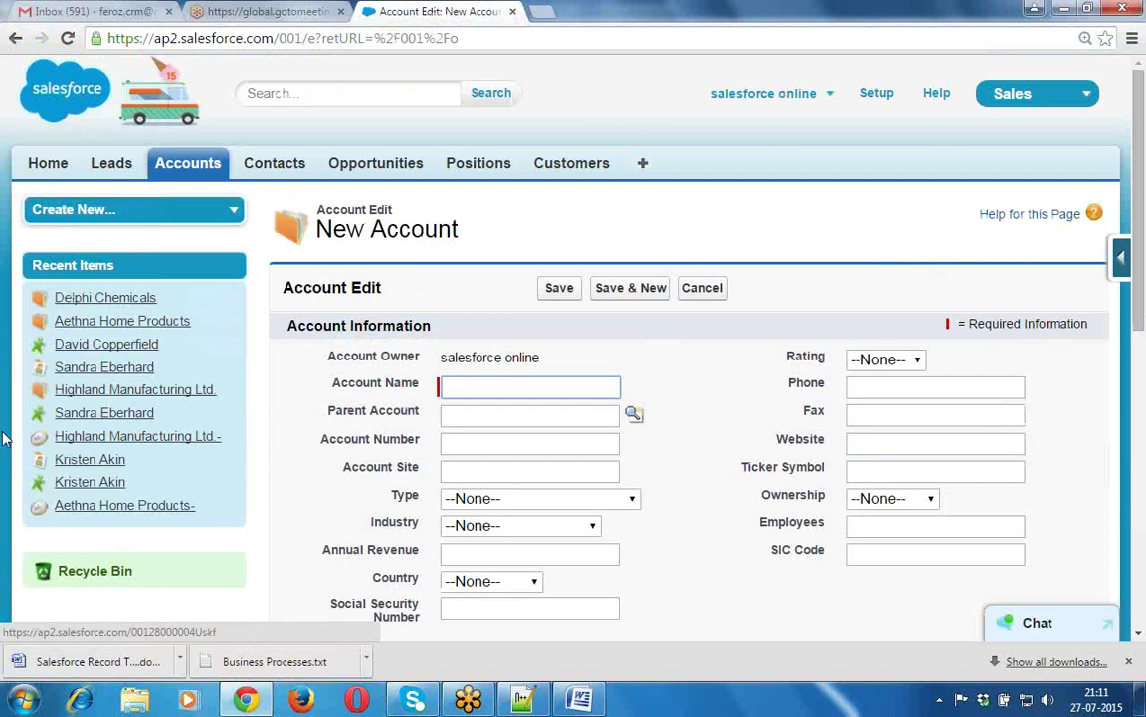
{"action": "left_click", "coordinate": [103, 366]}
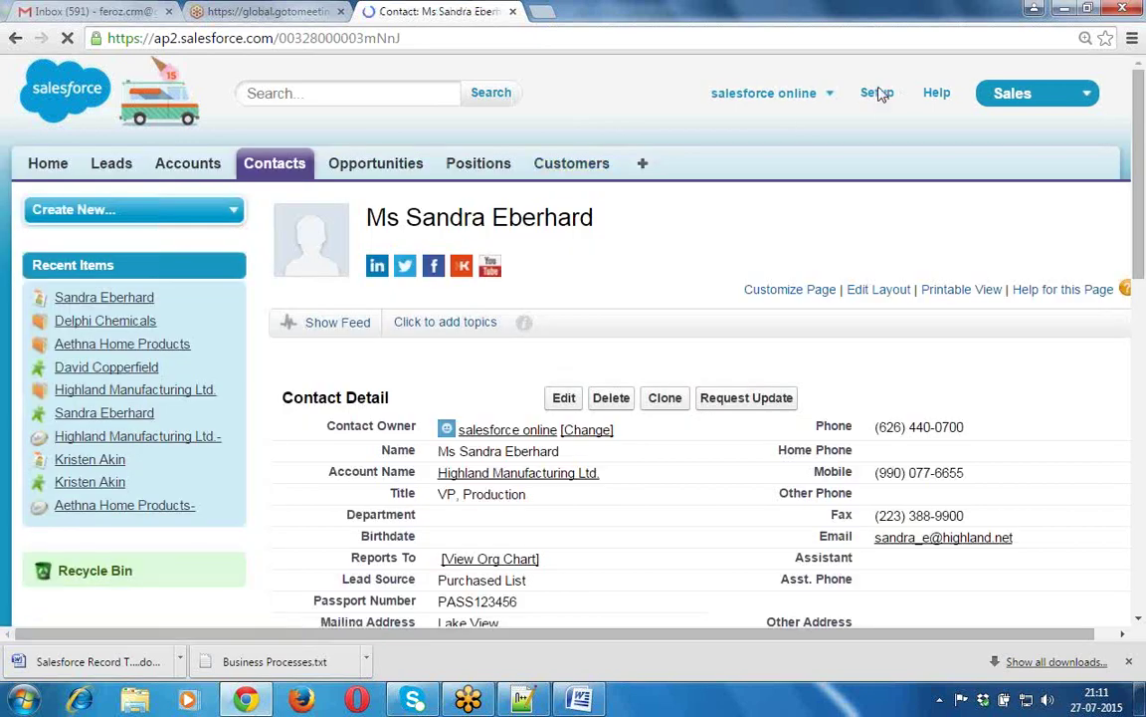
{"action": "left_click", "coordinate": [879, 94]}
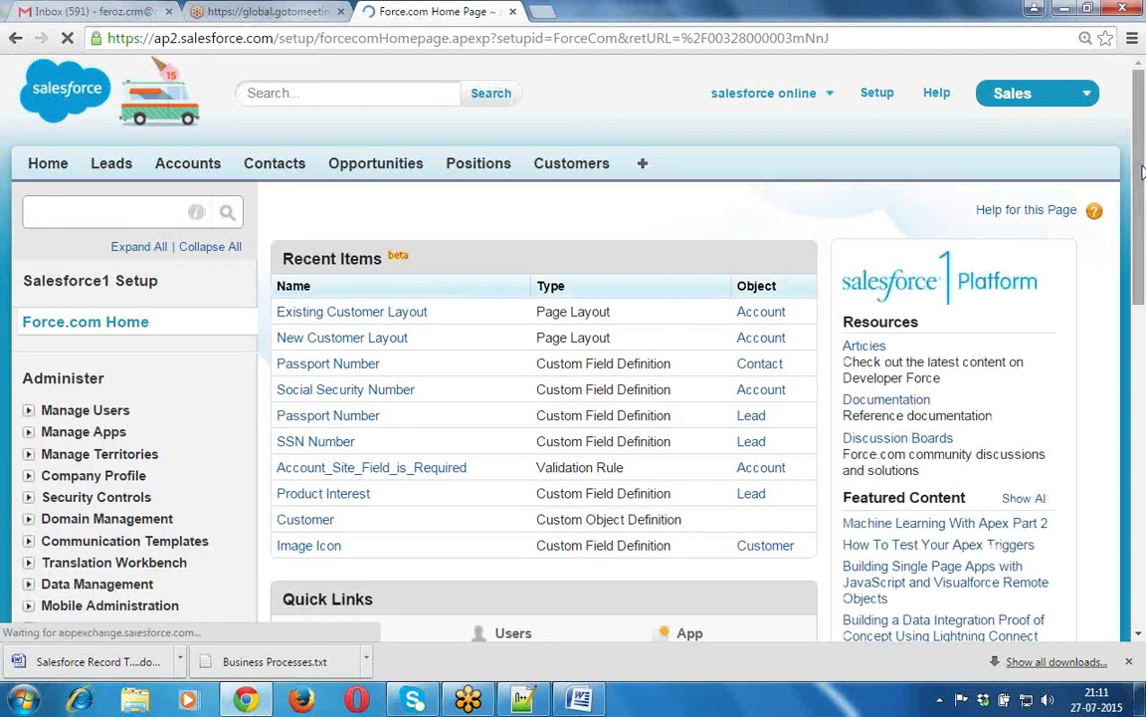
{"action": "scroll", "coordinate": [1142, 289], "scroll_direction": "down", "scroll_amount": 1}
{"action": "left_click_drag", "start_coordinate": [1143, 289], "coordinate": [1142, 378]}
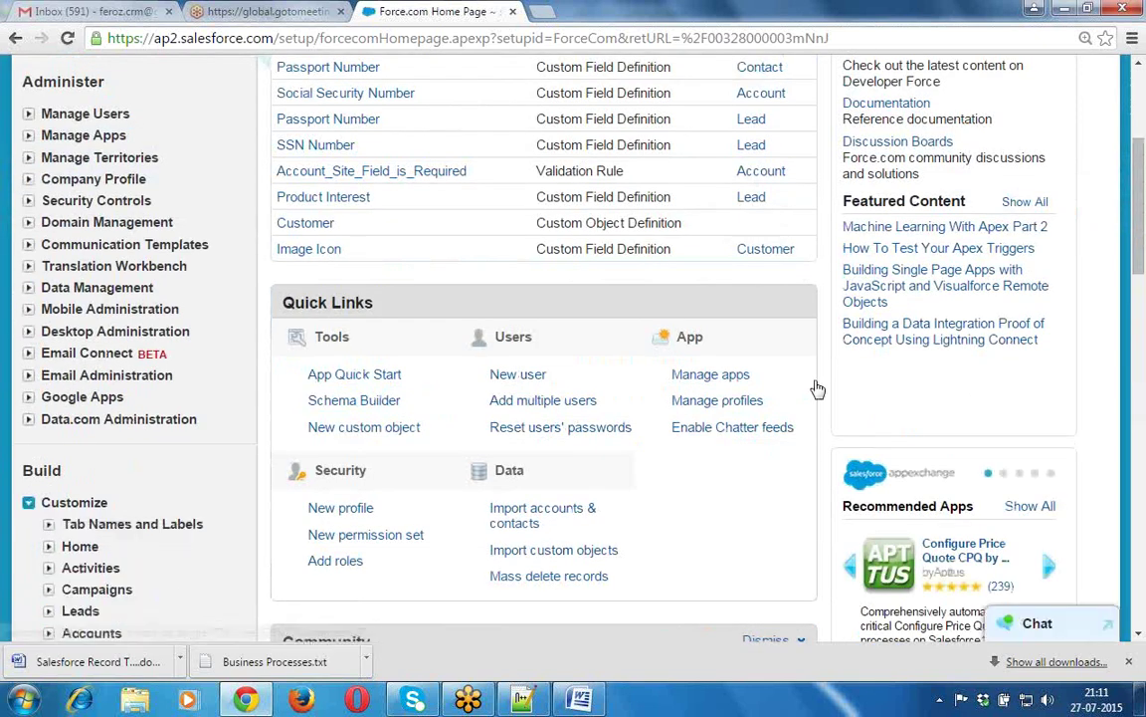
{"action": "left_click_drag", "start_coordinate": [1143, 199], "coordinate": [1144, 434]}
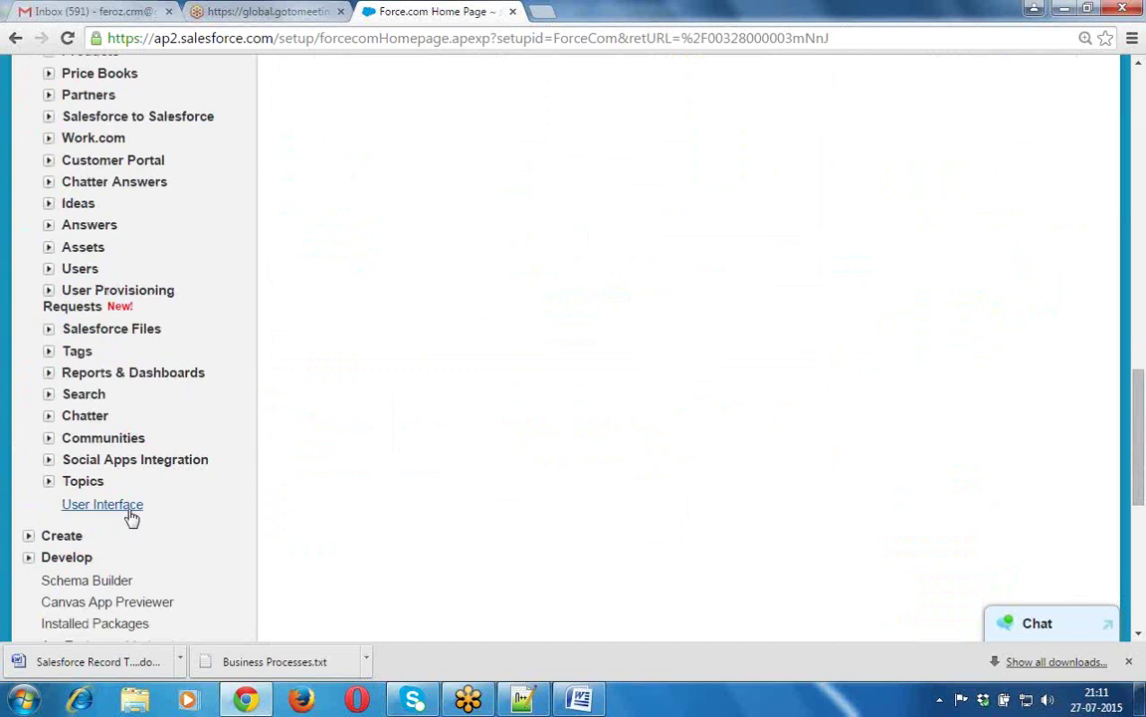
{"action": "left_click", "coordinate": [127, 509]}
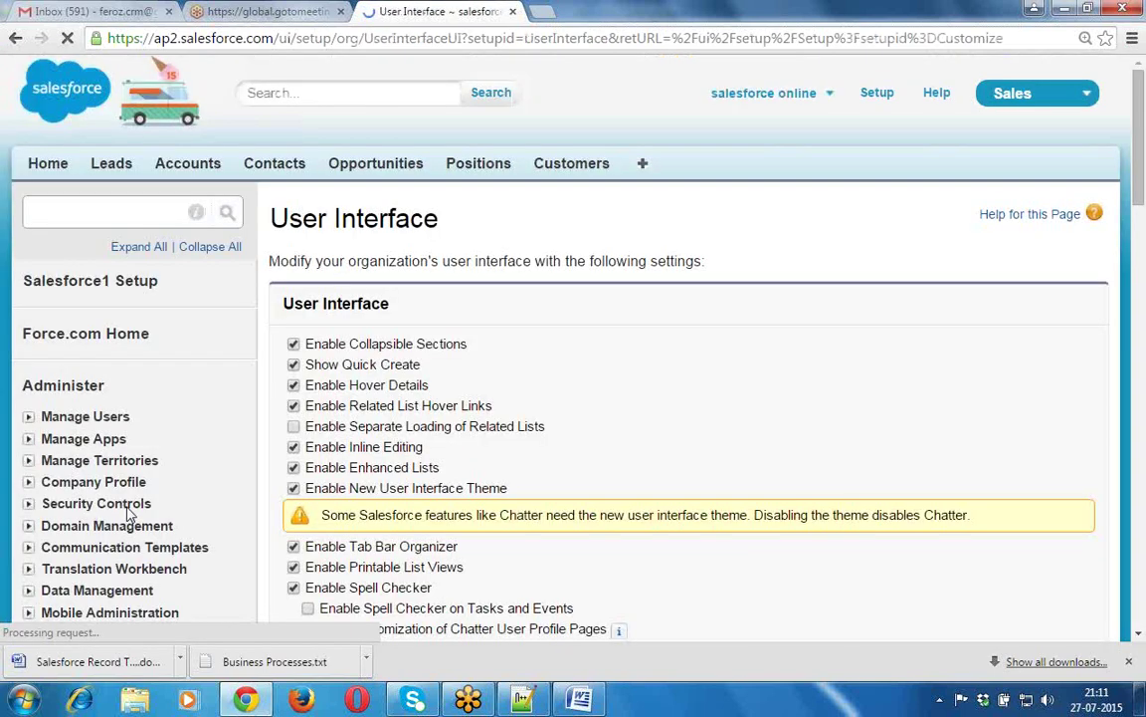
Enable the collapsible sidebar, save the User Interface settings, and agree to view the pending critical updates
{"action": "scroll", "coordinate": [735, 412], "scroll_direction": "down", "scroll_amount": 3}
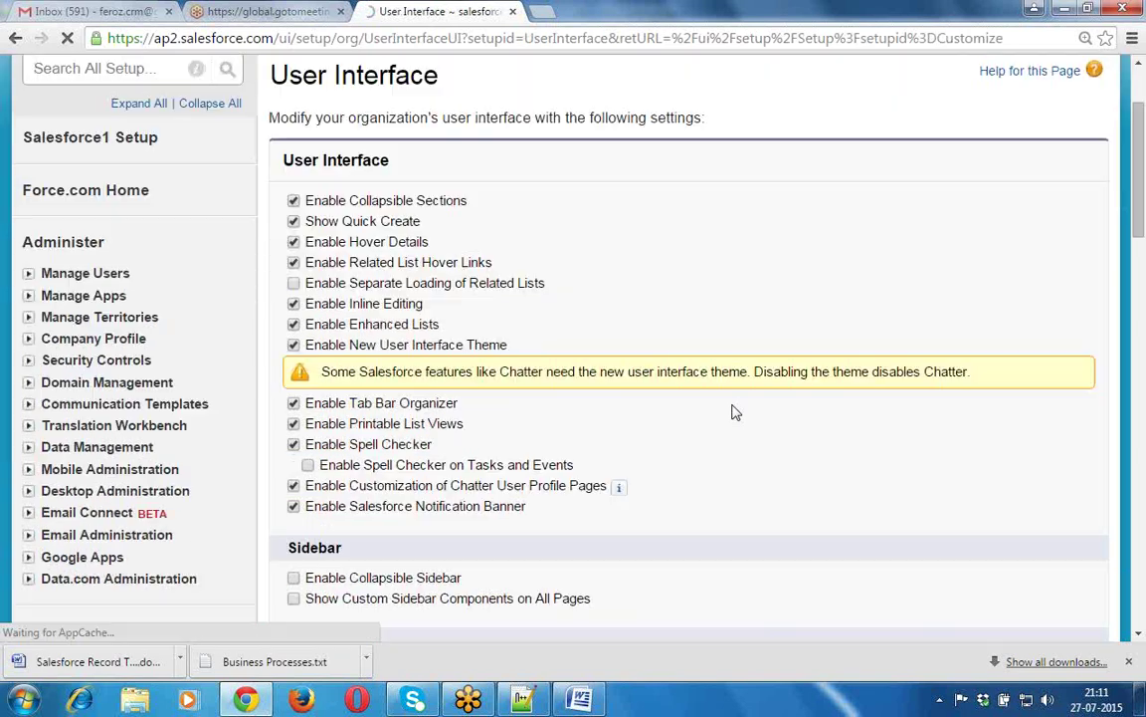
{"action": "scroll", "coordinate": [461, 595], "scroll_direction": "down", "scroll_amount": 1}
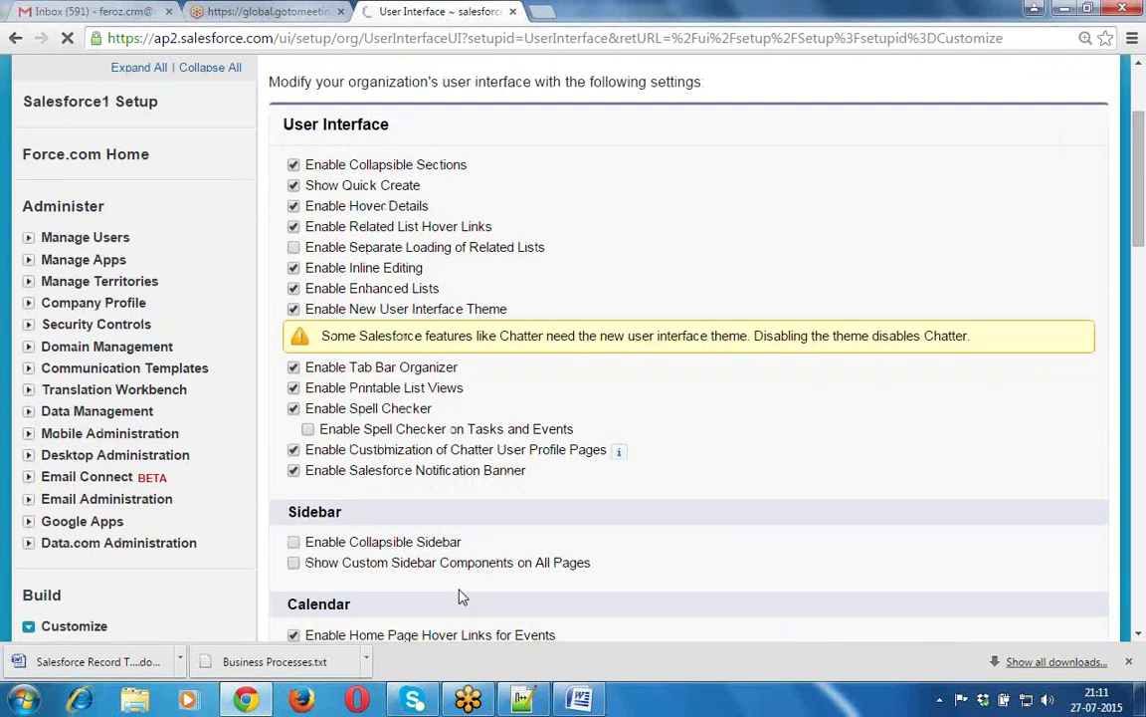
{"action": "scroll", "coordinate": [460, 595], "scroll_direction": "down", "scroll_amount": 3}
{"action": "left_click", "coordinate": [293, 398]}
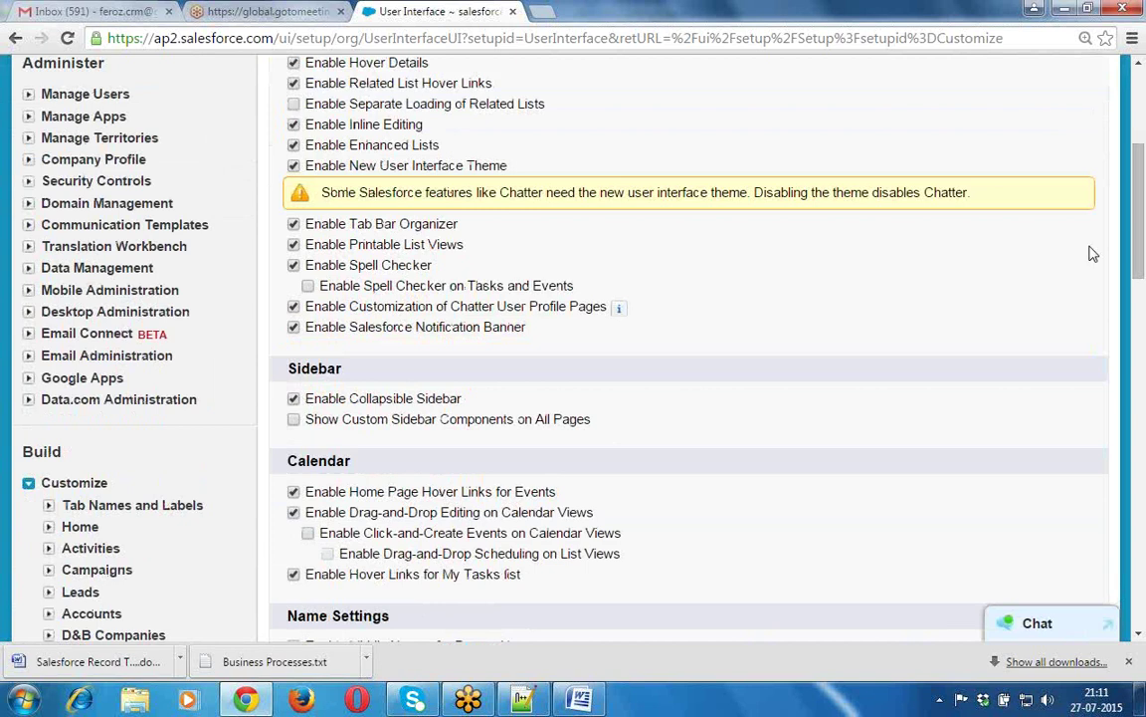
{"action": "left_click_drag", "start_coordinate": [1142, 227], "coordinate": [1142, 321]}
{"action": "left_click", "coordinate": [545, 513]}
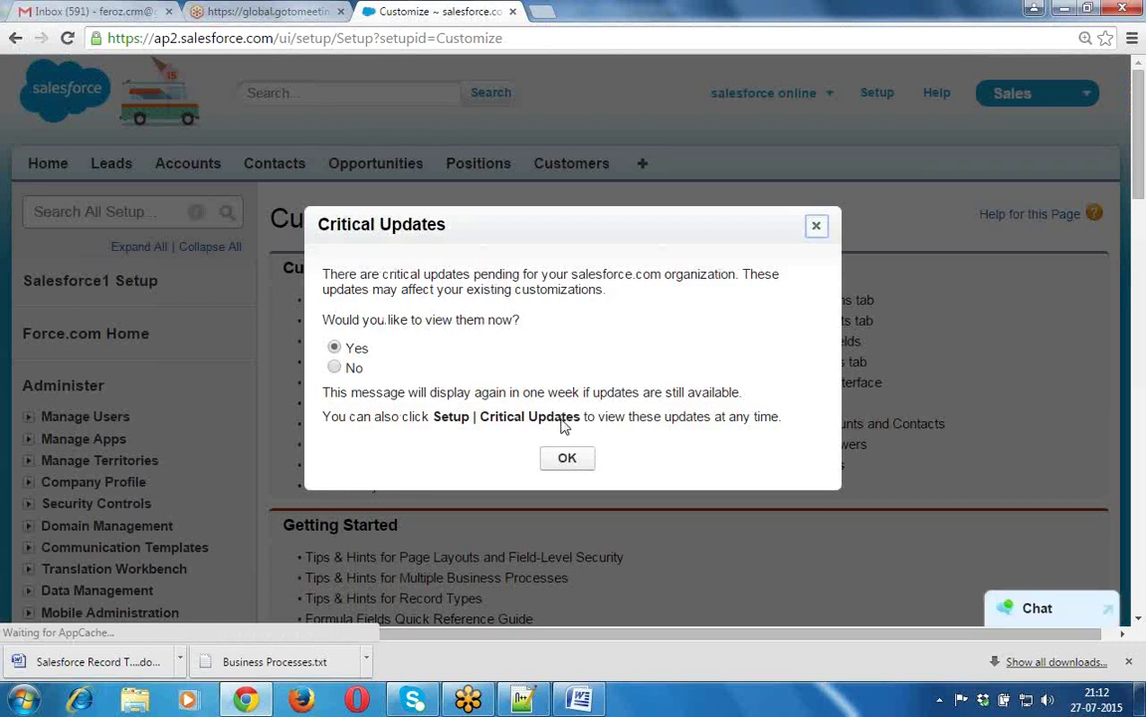
{"action": "left_click", "coordinate": [566, 457]}
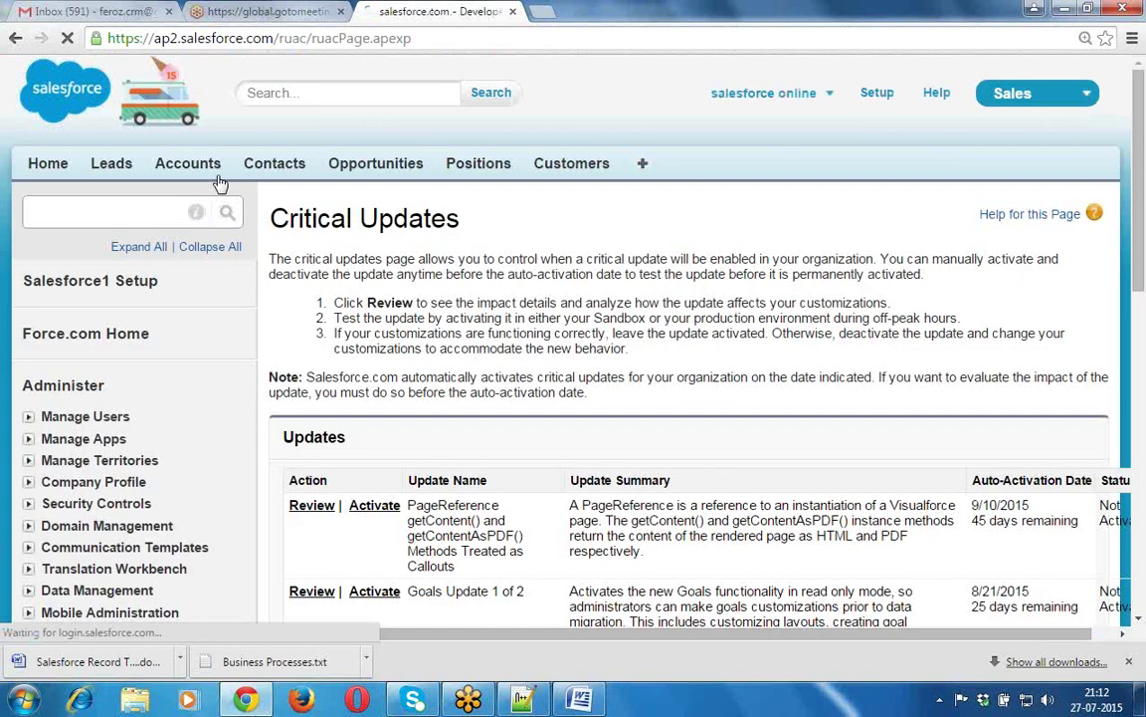
From the Accounts home page, open the account record types and review the explanation of page layouts and picklist values
{"action": "left_click", "coordinate": [216, 178]}
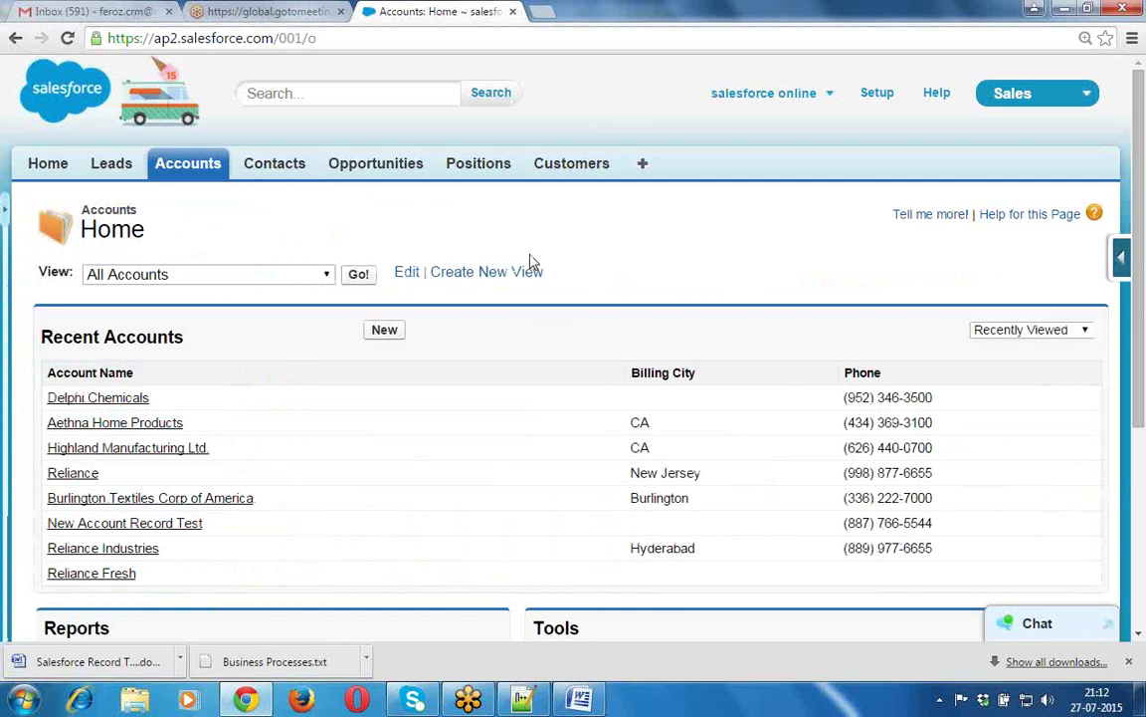
{"action": "left_click", "coordinate": [1122, 260]}
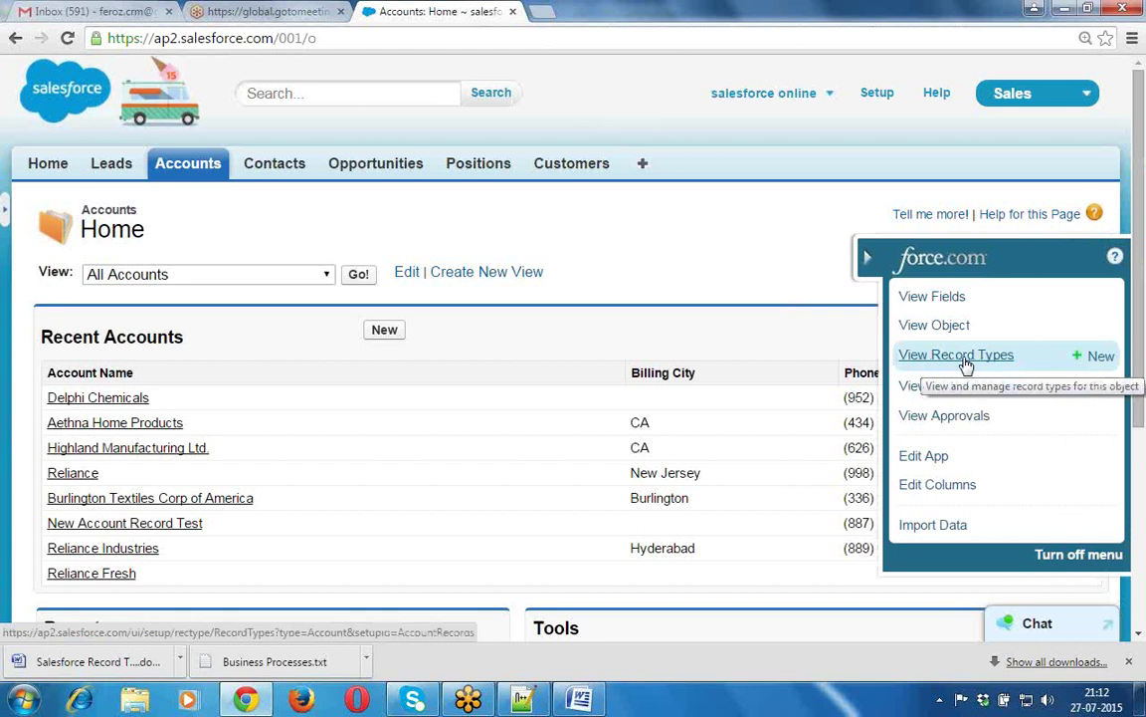
{"action": "left_click", "coordinate": [957, 356]}
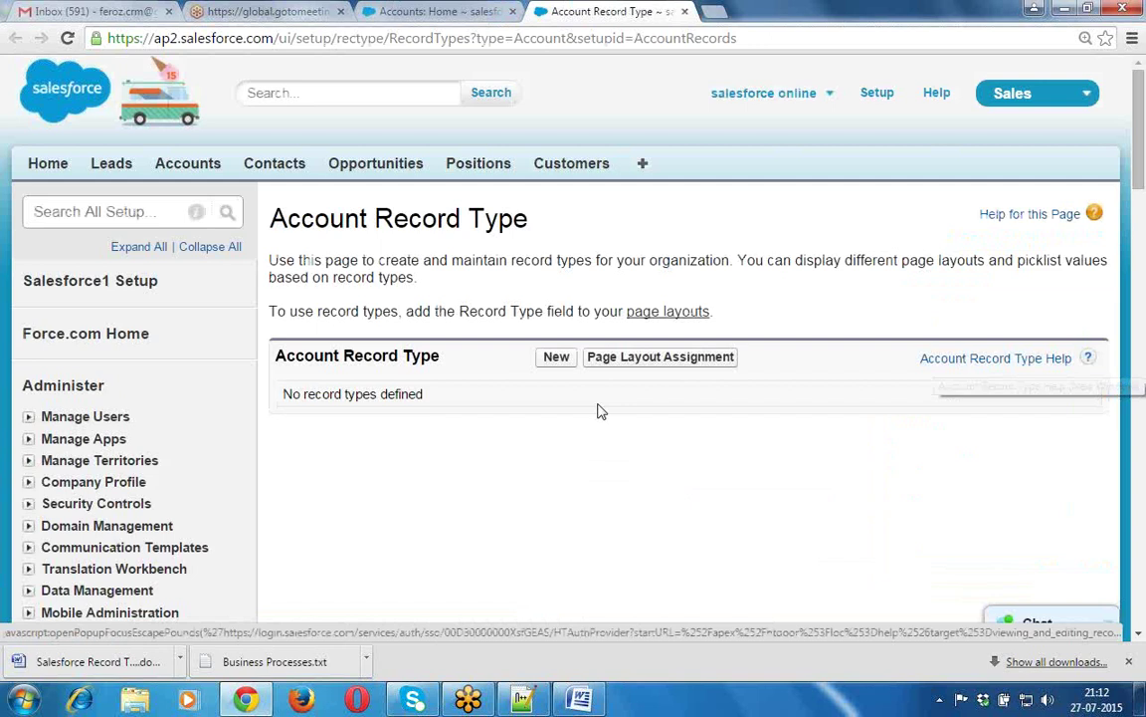
{"action": "left_click_drag", "start_coordinate": [270, 259], "coordinate": [401, 293]}
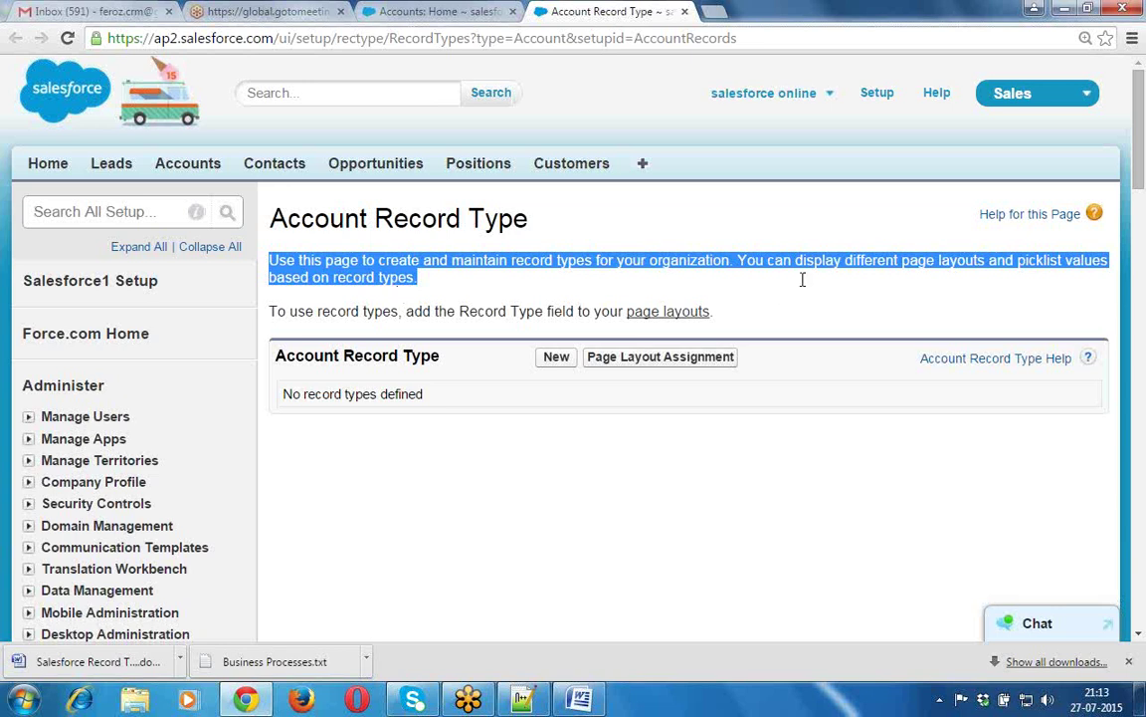
{"action": "left_click", "coordinate": [894, 263]}
{"action": "double_click", "coordinate": [895, 263]}
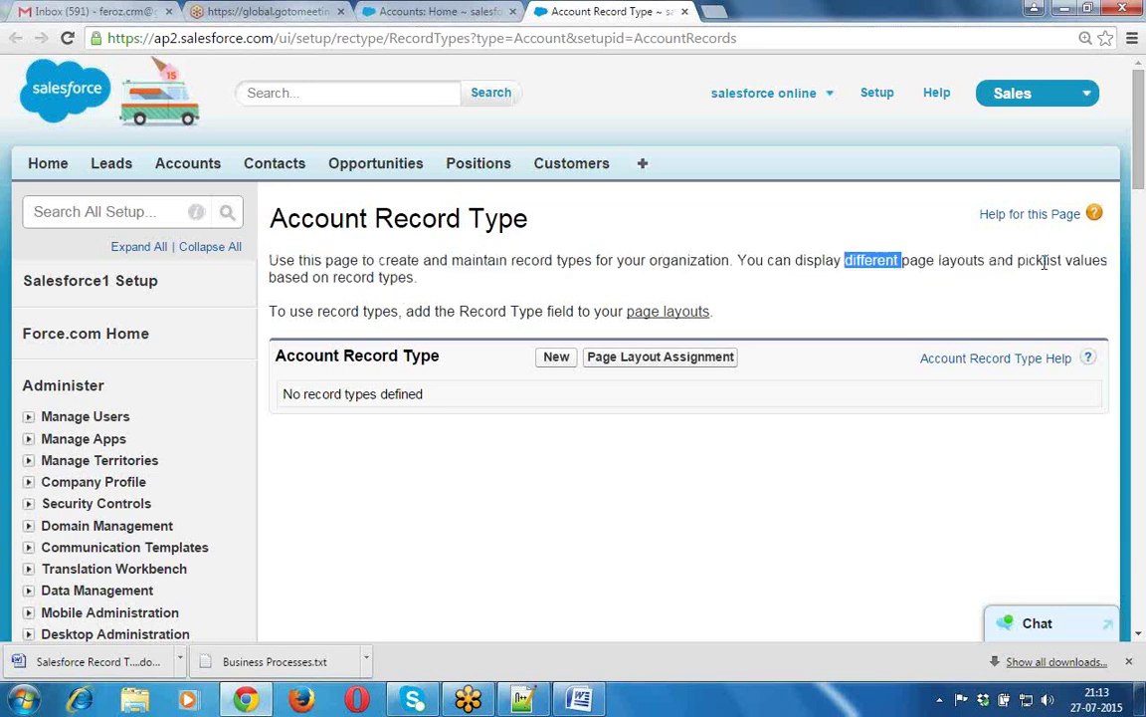
{"action": "double_click", "coordinate": [392, 278]}
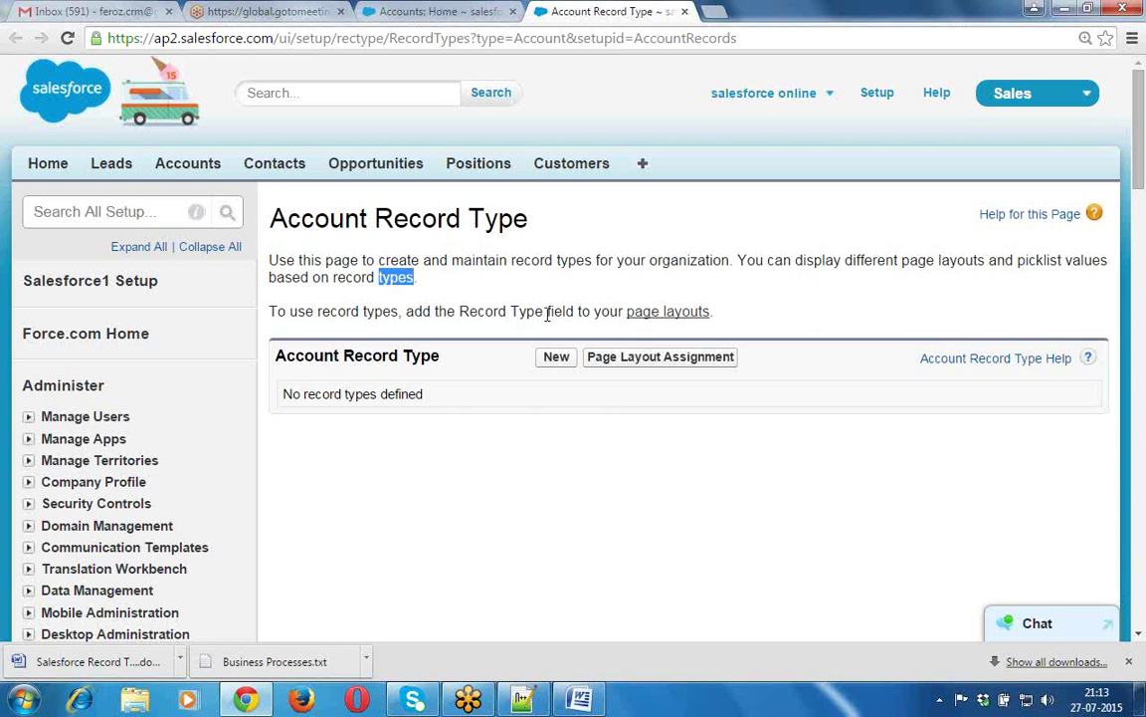
Start a new account record type and review its Record Type section and Existing Record Type setting
{"action": "left_click", "coordinate": [556, 360]}
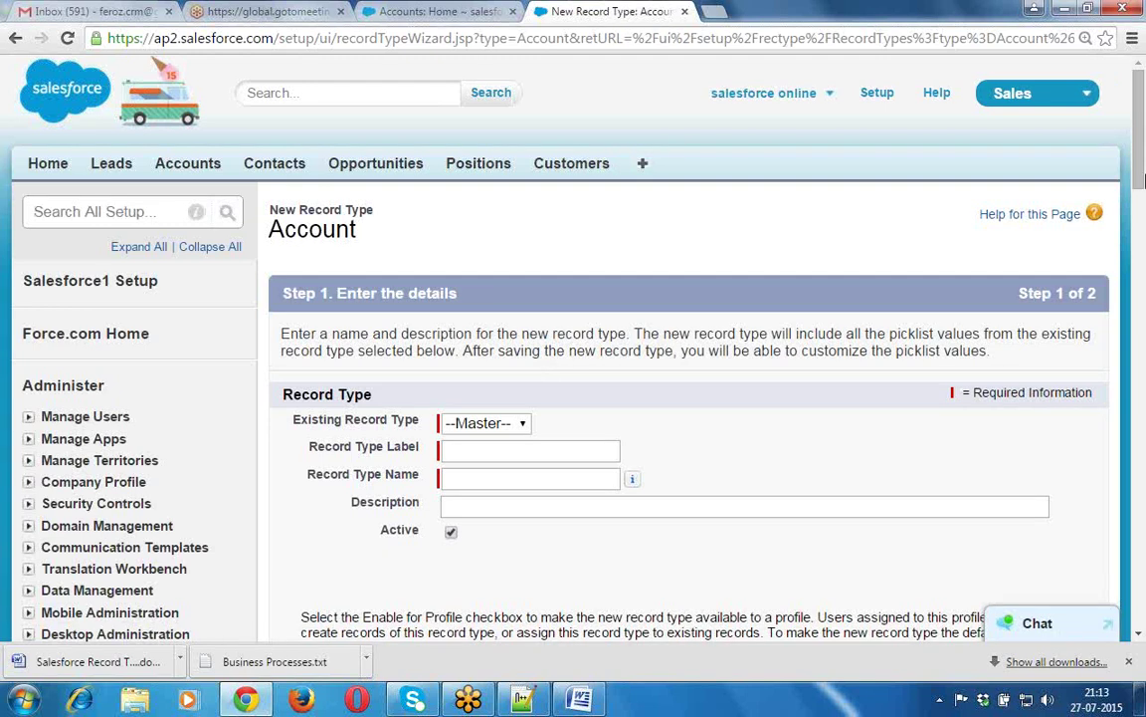
{"action": "left_click_drag", "start_coordinate": [1141, 169], "coordinate": [1141, 244]}
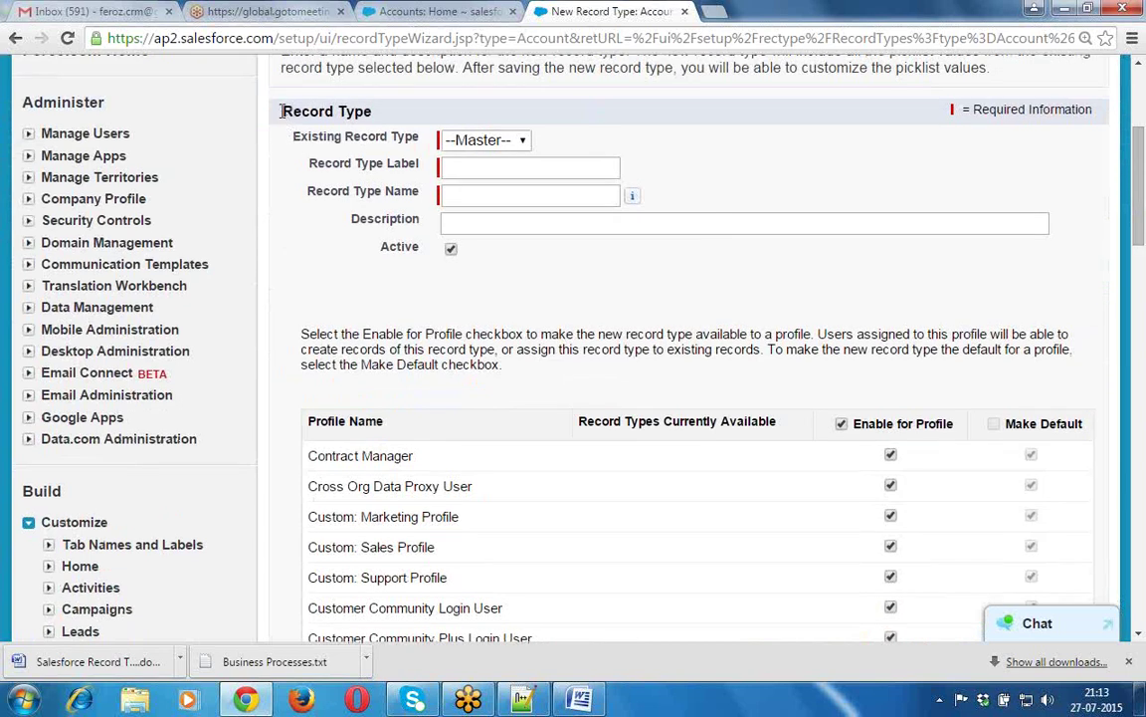
{"action": "left_click_drag", "start_coordinate": [283, 114], "coordinate": [370, 112]}
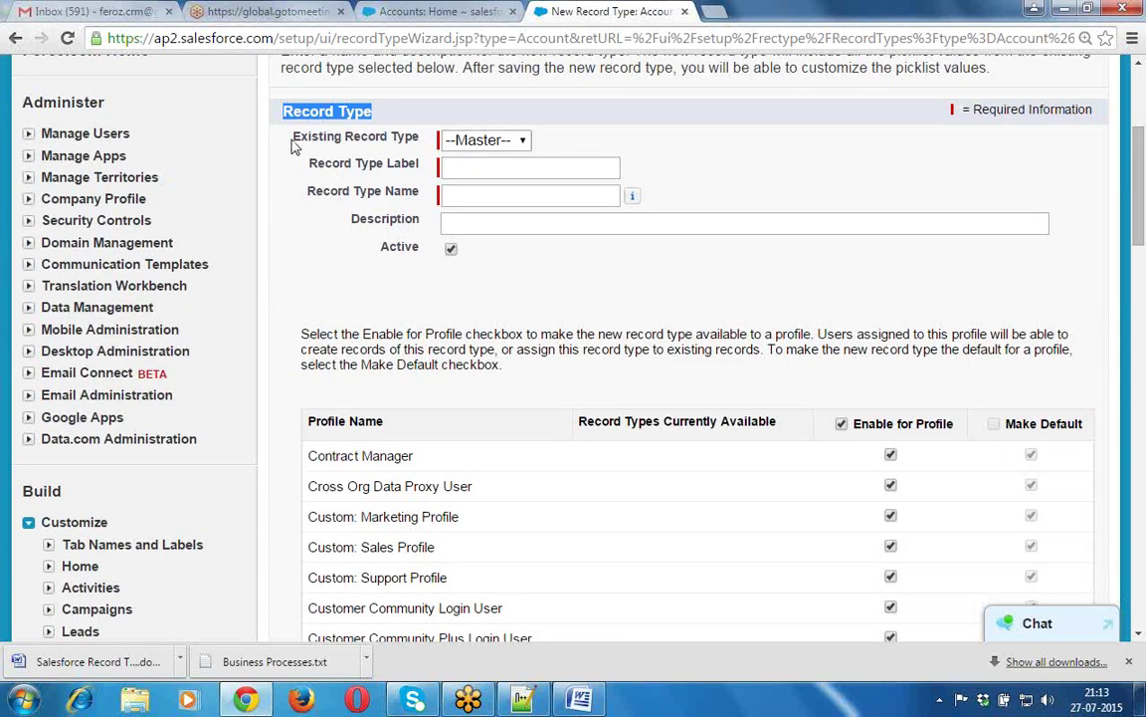
{"action": "left_click_drag", "start_coordinate": [293, 141], "coordinate": [392, 143]}
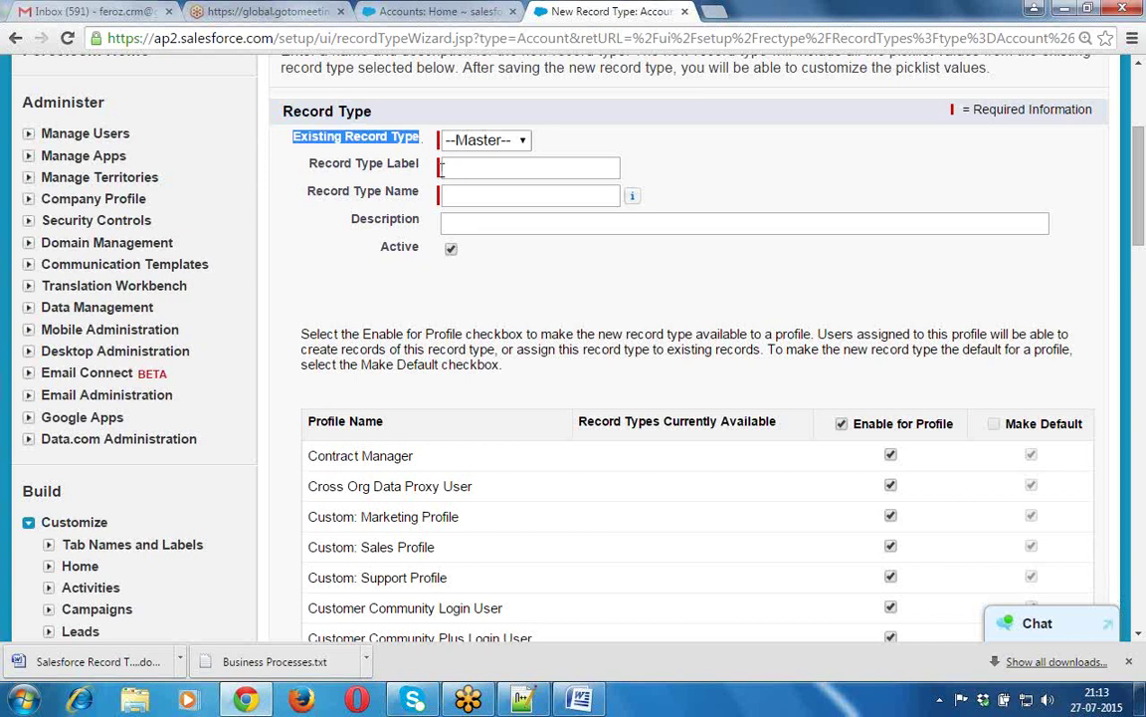
Enter "New Customer Type" as the record type label
{"action": "left_click", "coordinate": [441, 169]}
{"action": "type", "text": "New Customer R"}
{"action": "key", "text": "BackSpace"}
{"action": "type", "text": "Recor"}
{"action": "key", "text": "BackSpace"}
{"action": "key", "text": "BackSpace"}
{"action": "key", "text": "BackSpace"}
{"action": "key", "text": "BackSpace"}
{"action": "key", "text": "BackSpace"}
{"action": "type", "text": "Type"}
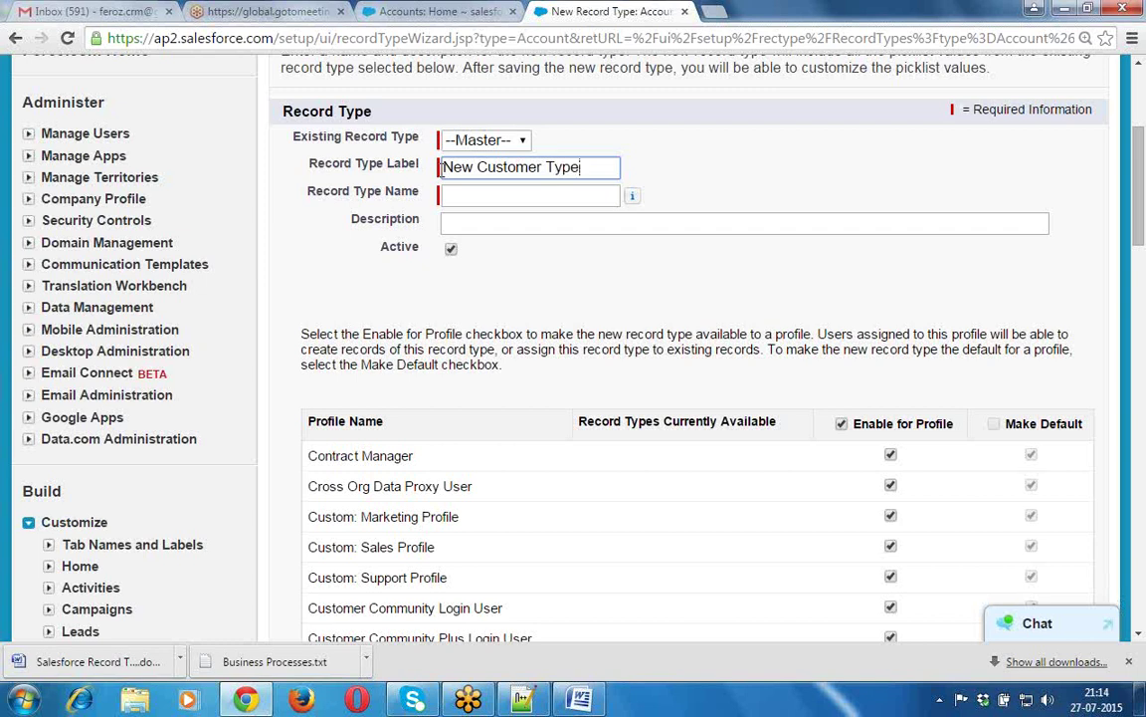
Copy the label "New Customer Type" into the record type's description and continue to the page layout assignment
{"action": "left_click", "coordinate": [523, 191]}
{"action": "left_click_drag", "start_coordinate": [598, 166], "coordinate": [444, 174]}
{"action": "key", "text": "ctrl+c"}
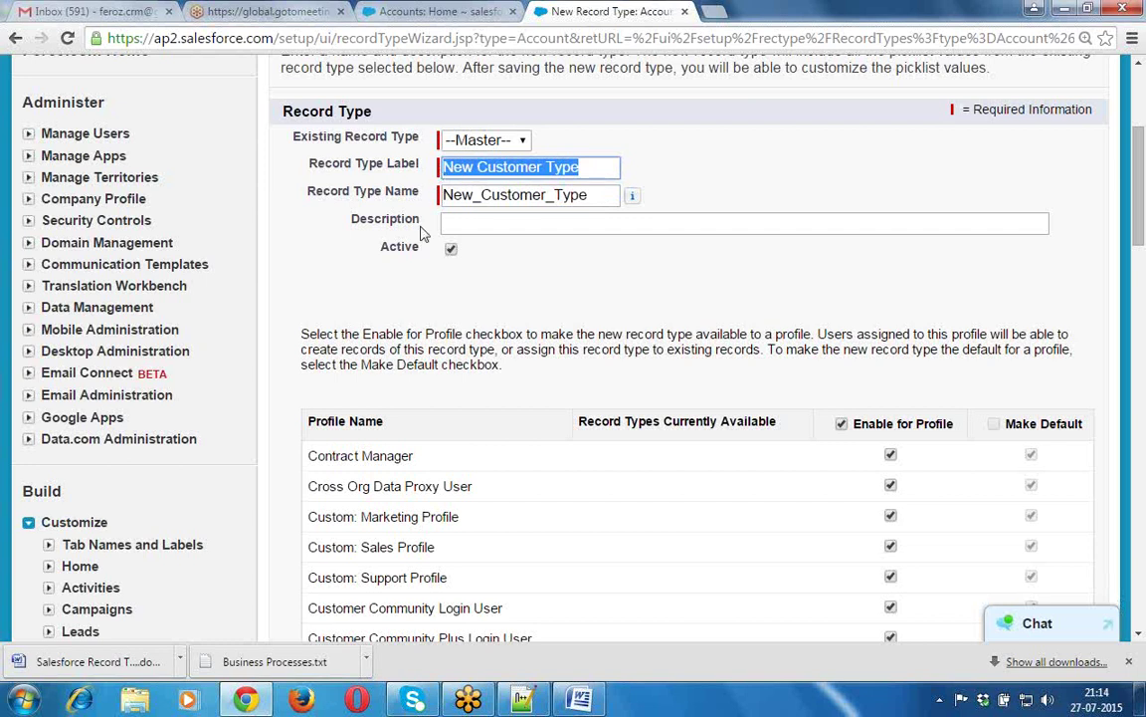
{"action": "left_click", "coordinate": [474, 223]}
{"action": "key", "text": "ctrl+v"}
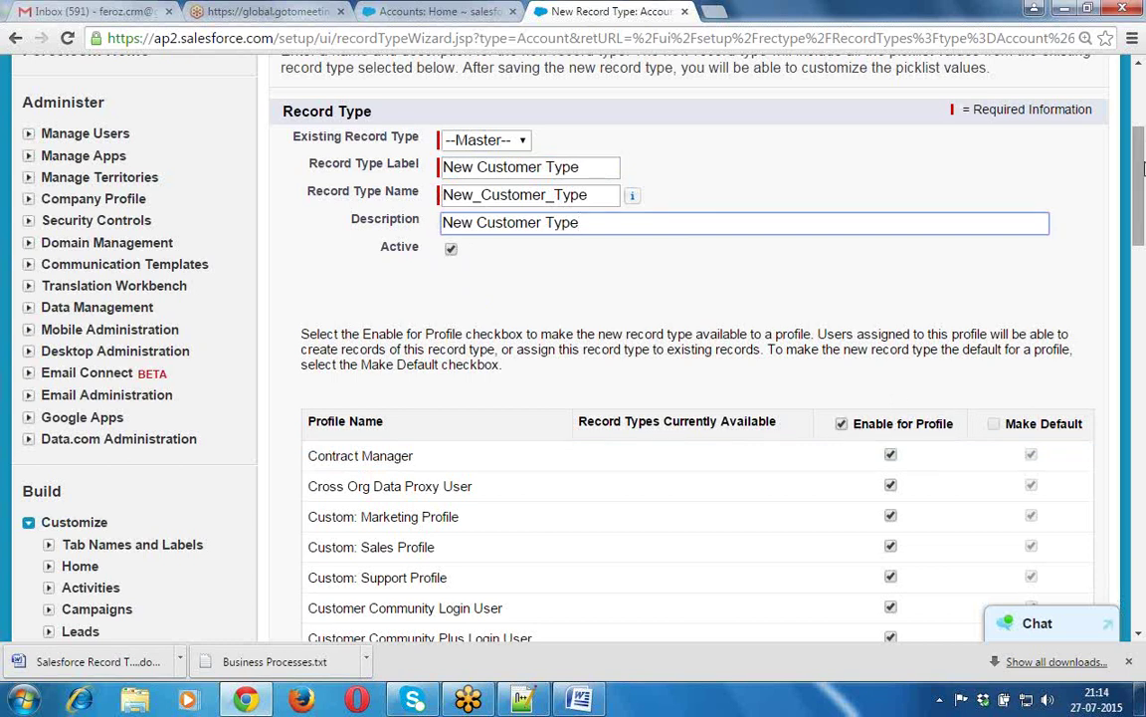
{"action": "left_click_drag", "start_coordinate": [1144, 169], "coordinate": [1070, 425]}
{"action": "left_click", "coordinate": [1026, 463]}
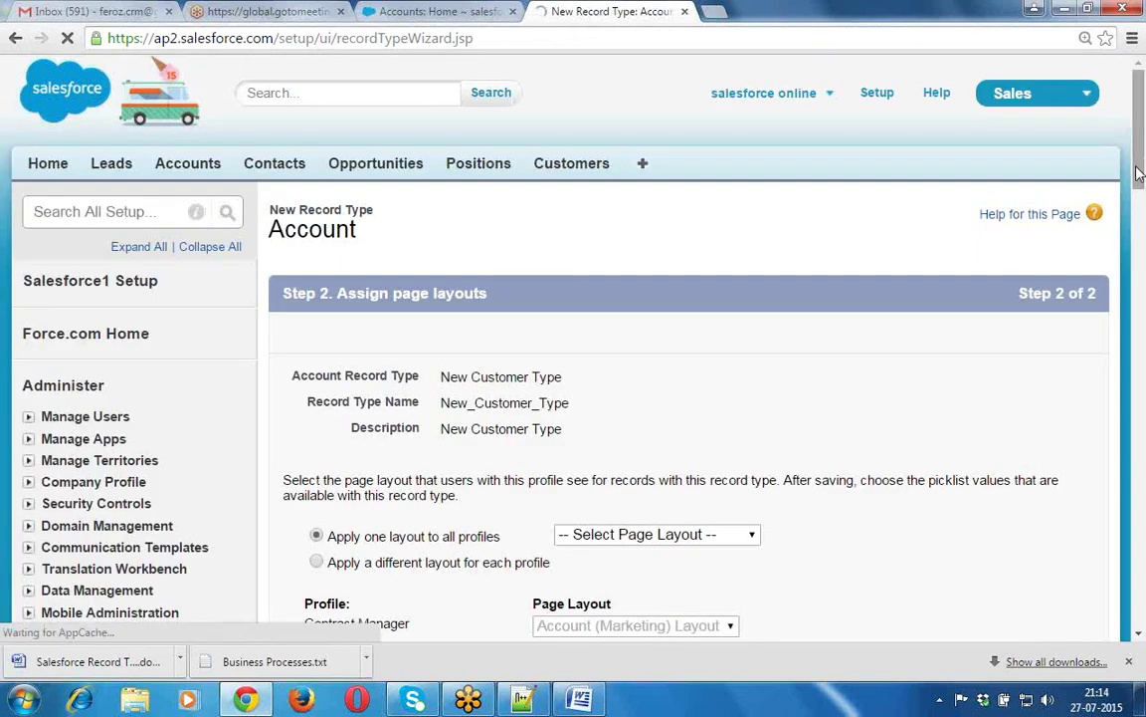
Apply the New Customer Layout to all profiles for the New Customer Type record type and save it
{"action": "scroll", "coordinate": [1141, 189], "scroll_direction": "down", "scroll_amount": 4}
{"action": "scroll", "coordinate": [1141, 202], "scroll_direction": "up", "scroll_amount": 1}
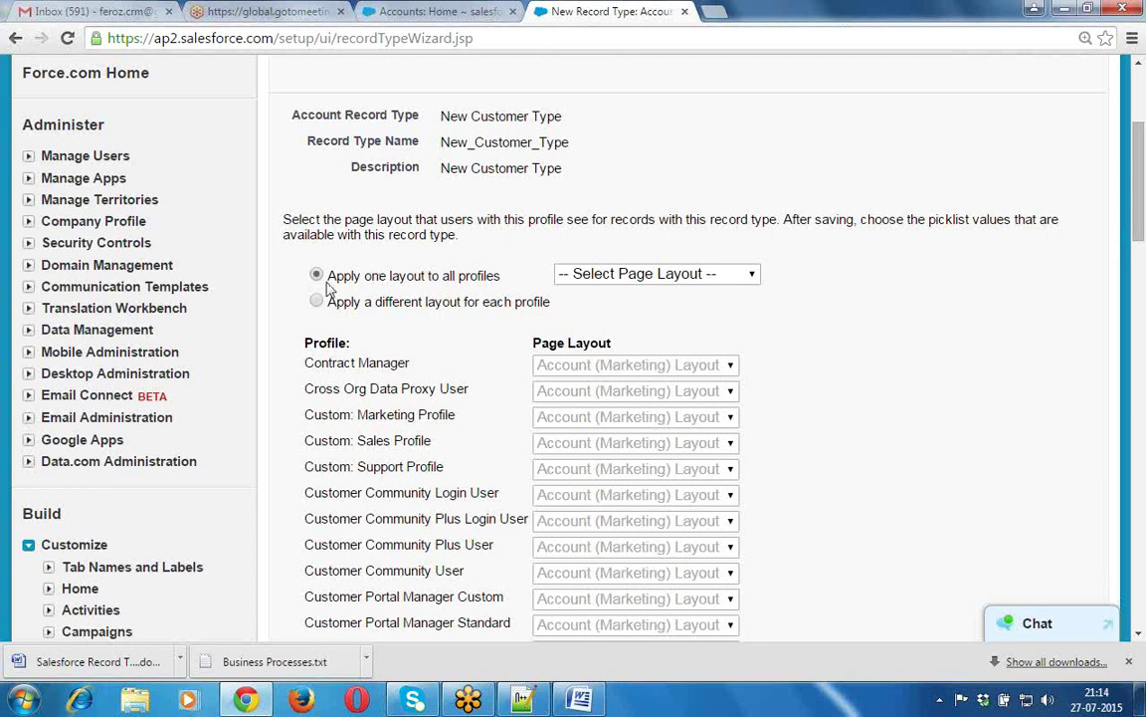
{"action": "left_click_drag", "start_coordinate": [329, 277], "coordinate": [502, 282]}
{"action": "left_click_drag", "start_coordinate": [322, 300], "coordinate": [560, 311]}
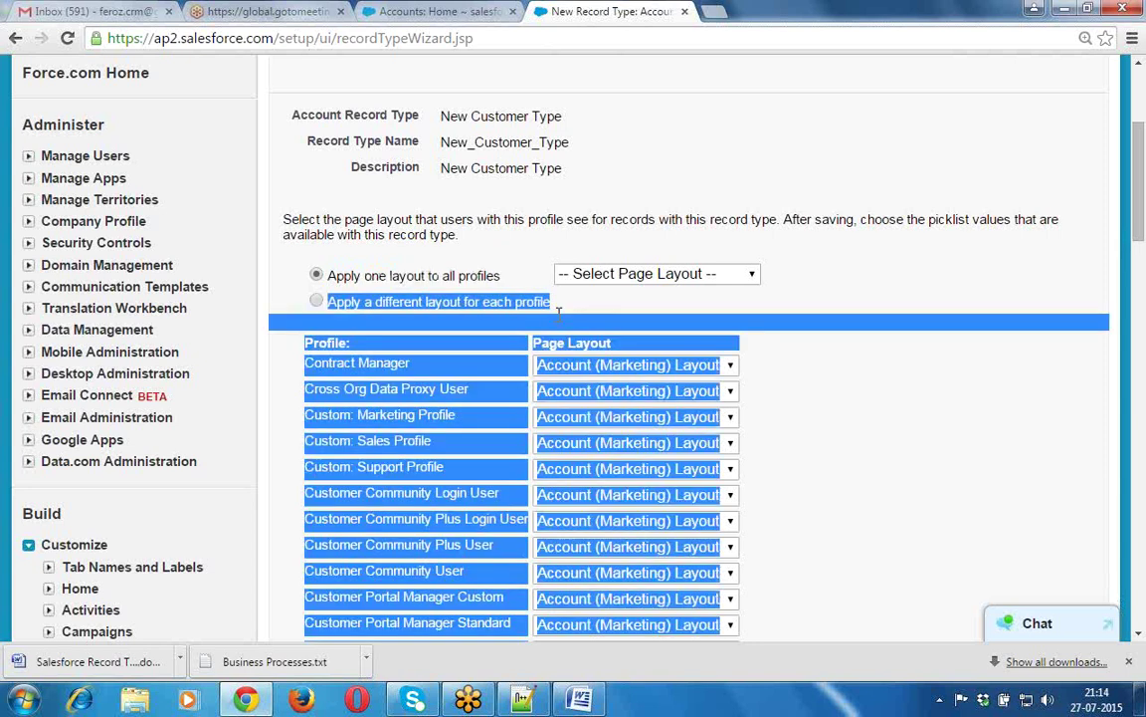
{"action": "left_click", "coordinate": [468, 282]}
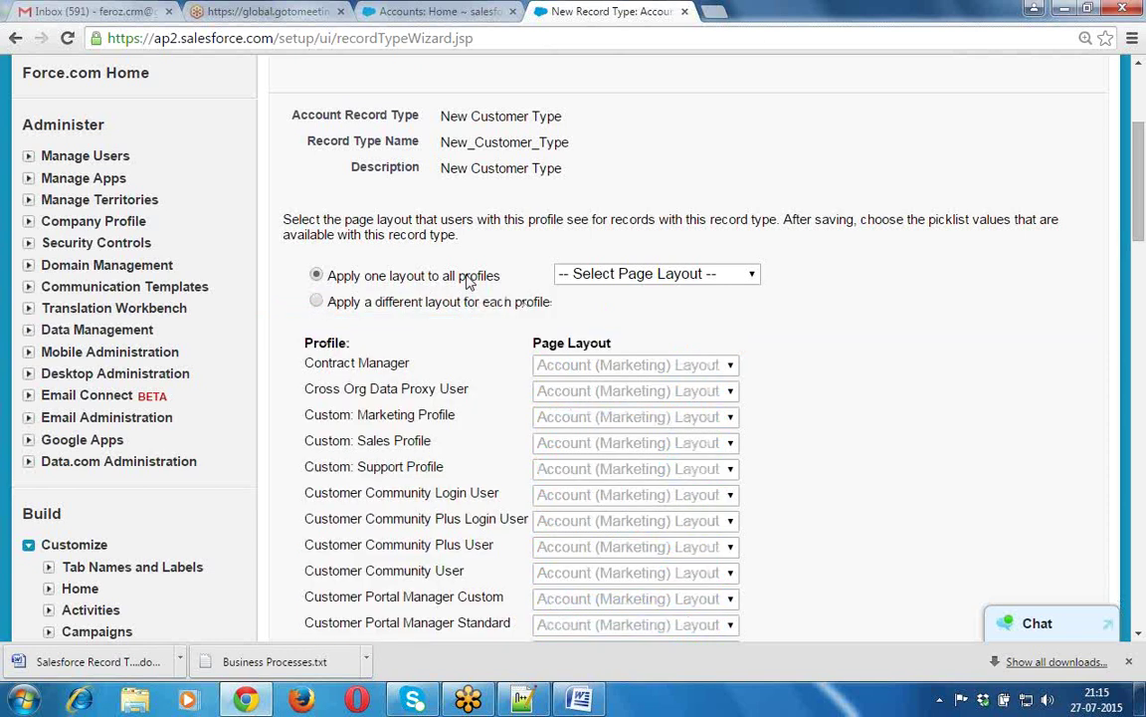
{"action": "left_click", "coordinate": [753, 277]}
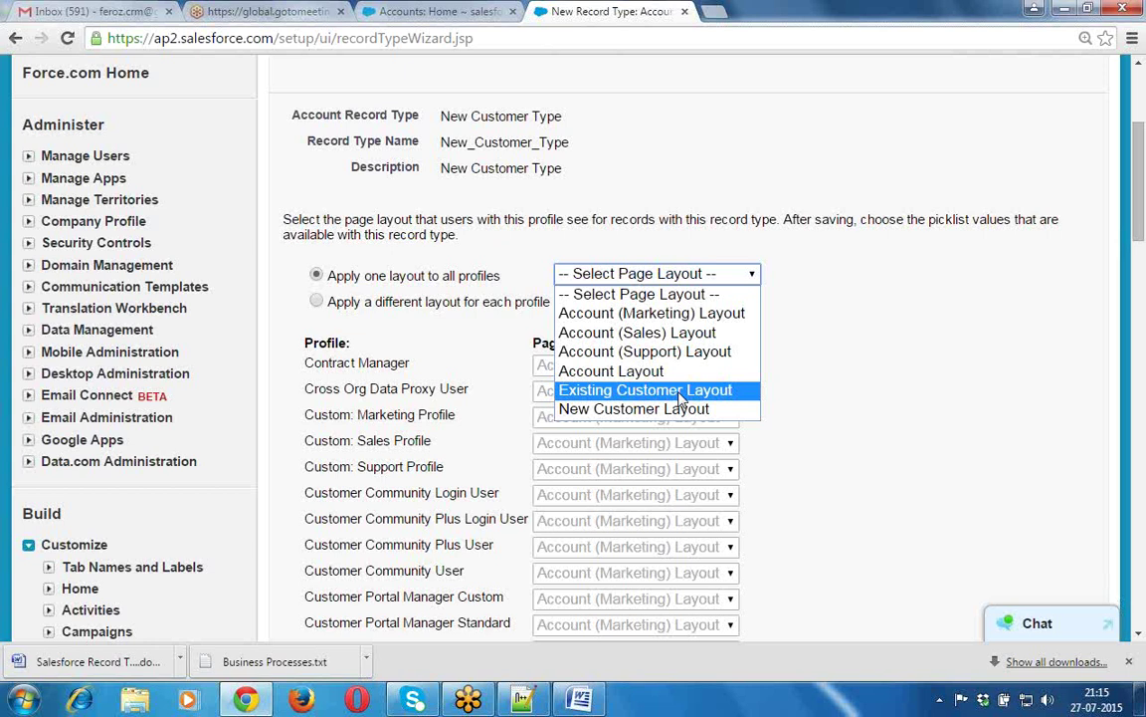
{"action": "left_click", "coordinate": [656, 410]}
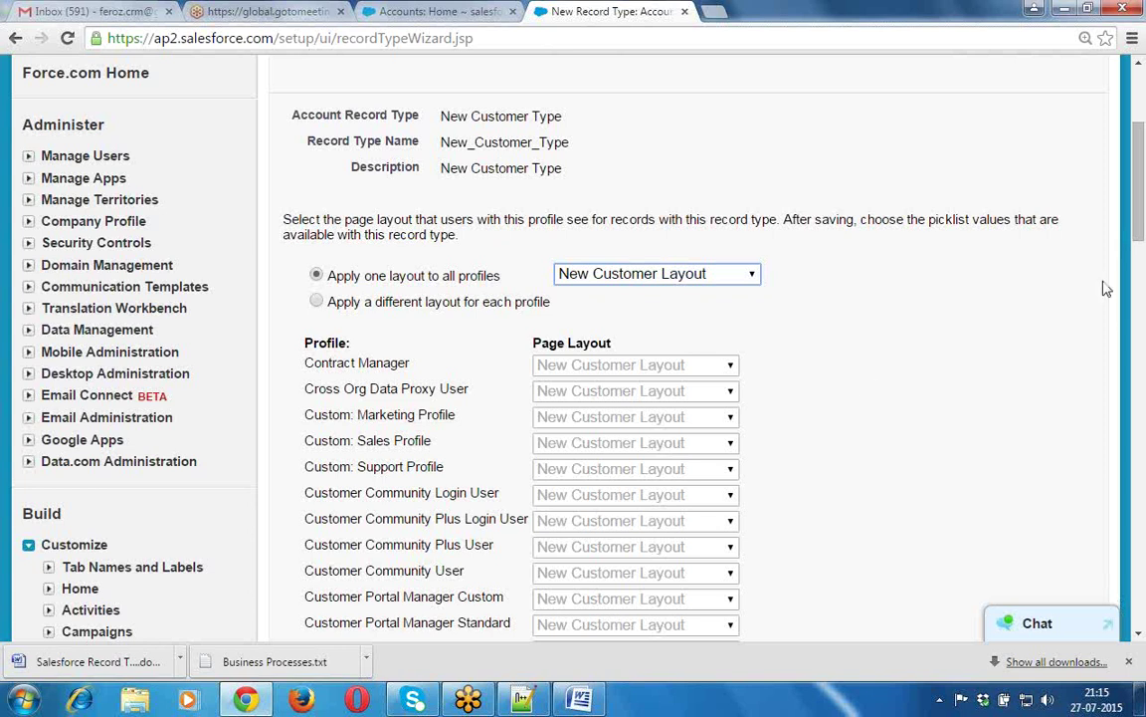
{"action": "left_click_drag", "start_coordinate": [1141, 185], "coordinate": [1145, 335]}
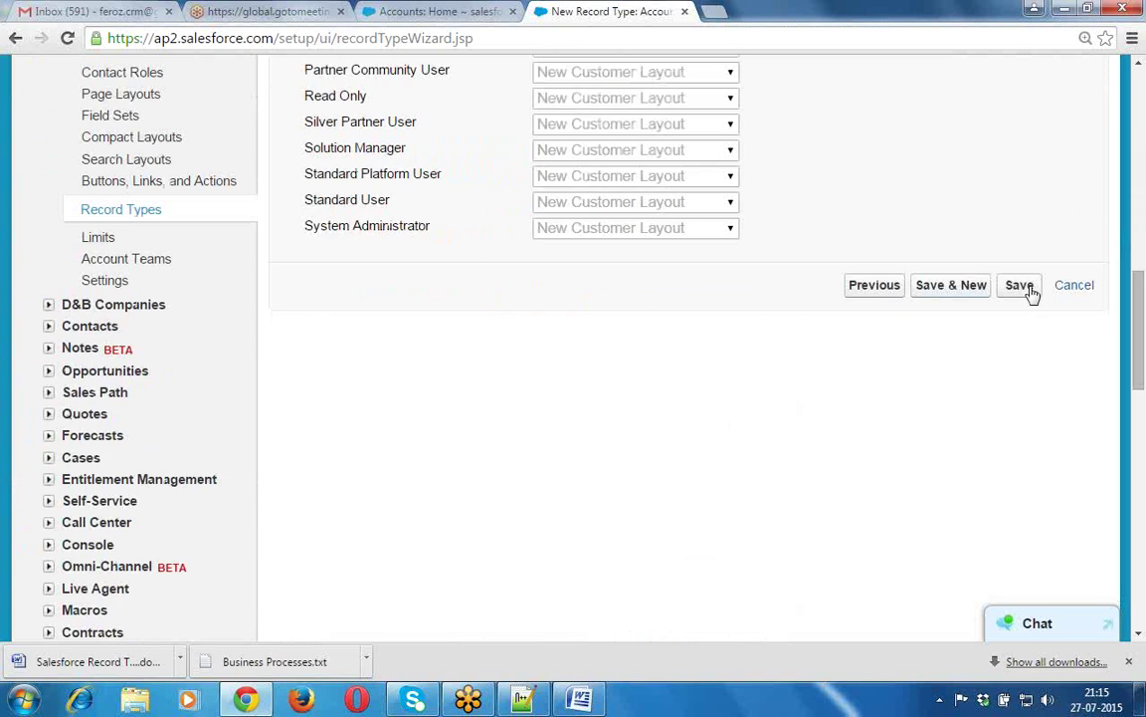
{"action": "left_click", "coordinate": [1020, 285]}
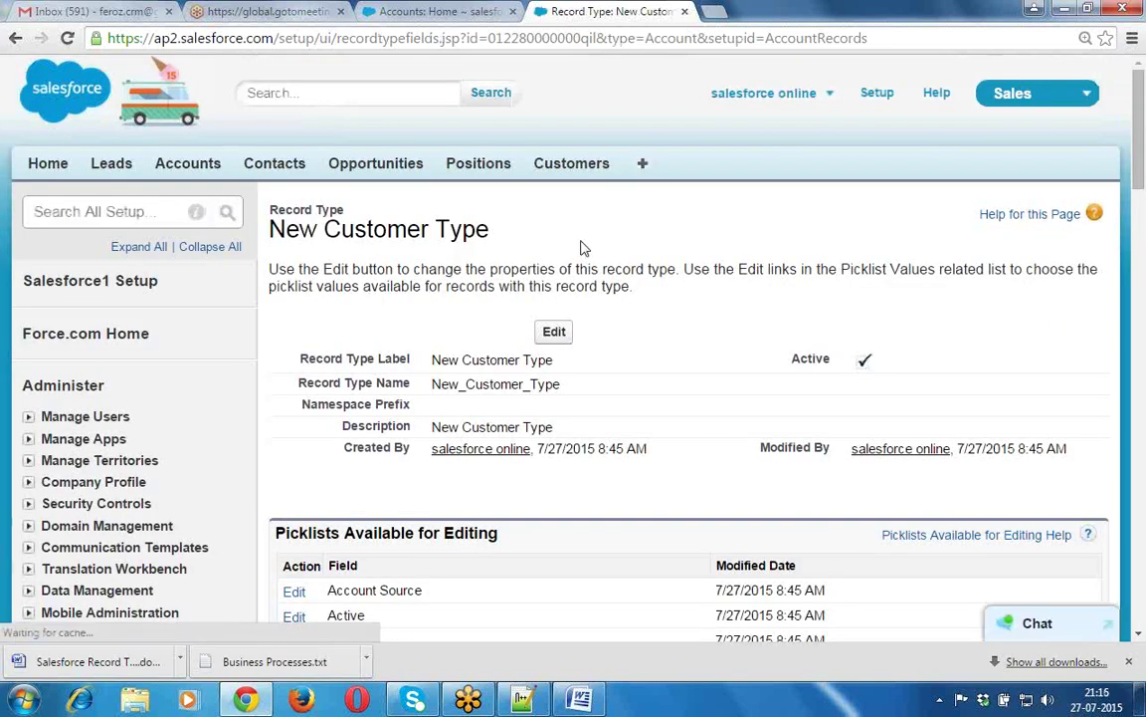
Open the Industry picklist of the New Customer Type record type for editing and remove all its selected values
{"action": "left_click_drag", "start_coordinate": [371, 220], "coordinate": [492, 231]}
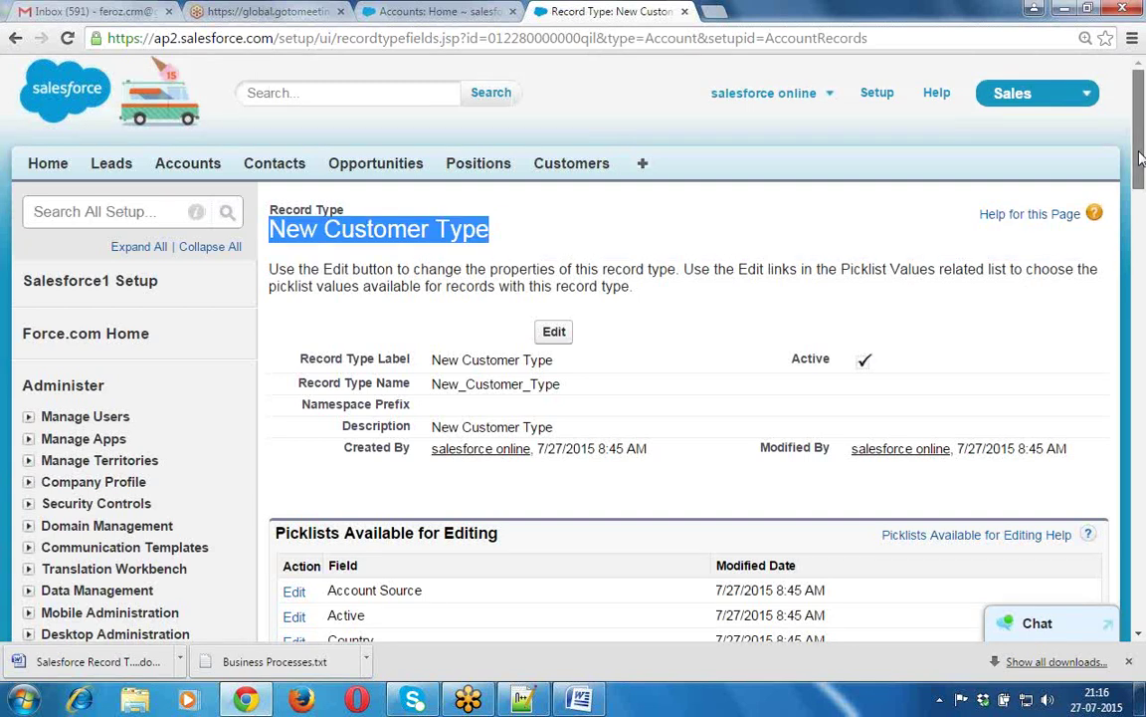
{"action": "left_click_drag", "start_coordinate": [1141, 159], "coordinate": [1142, 216]}
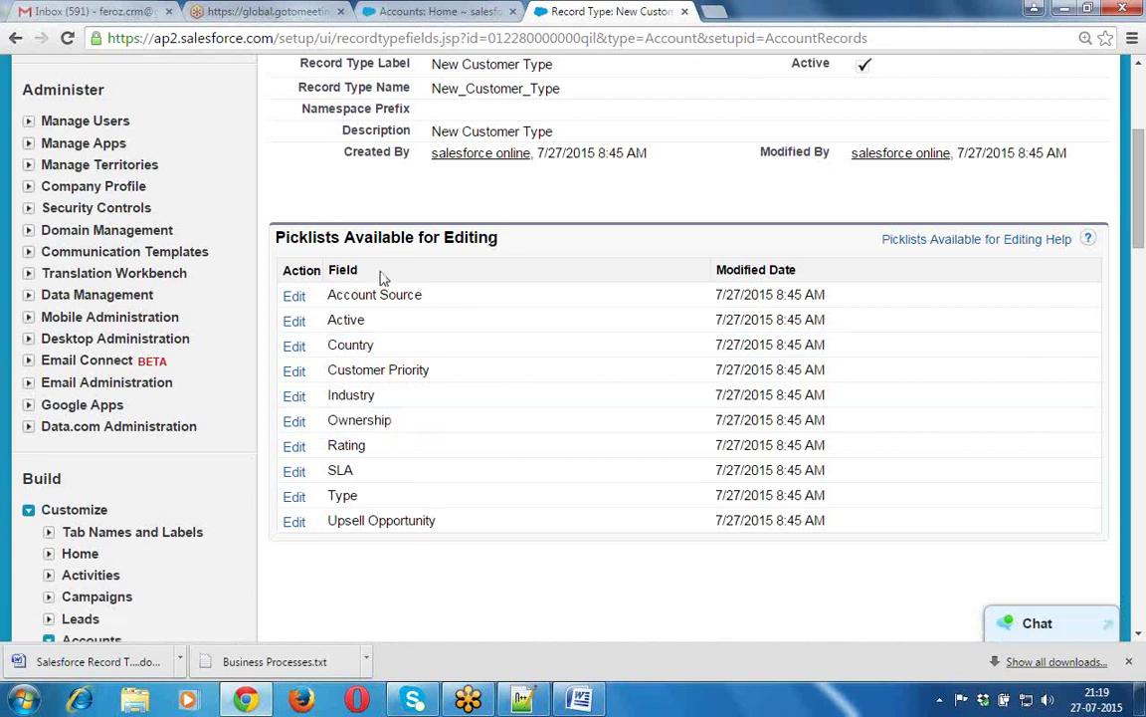
{"action": "left_click", "coordinate": [295, 398]}
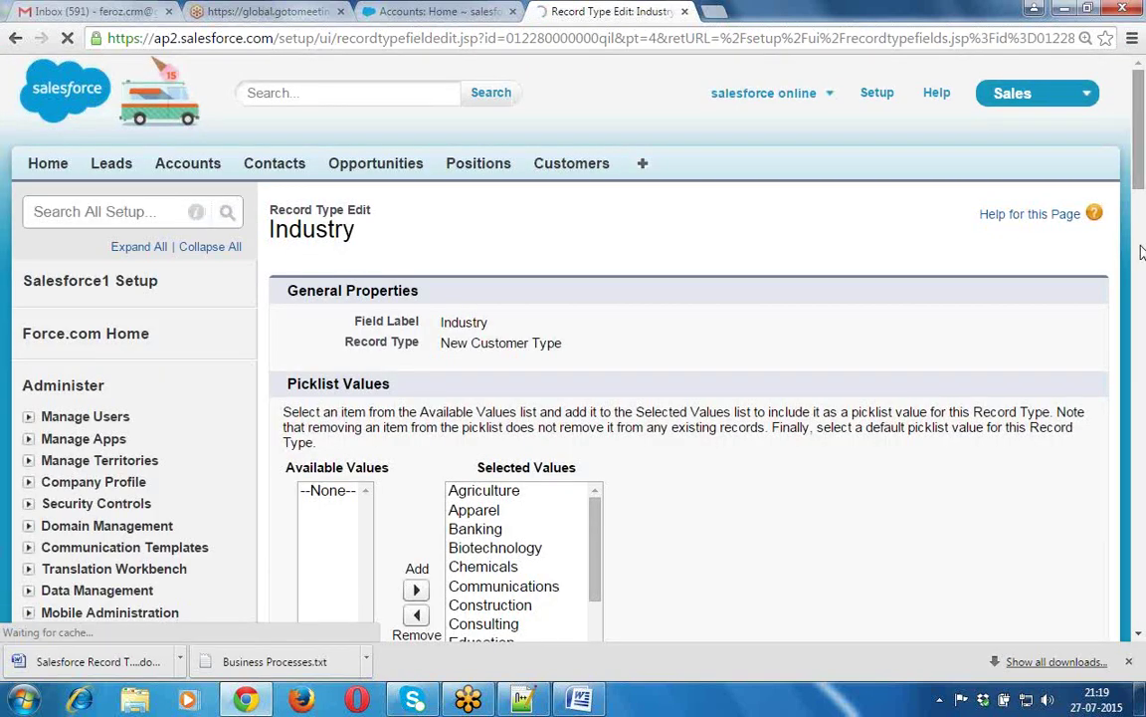
{"action": "left_click", "coordinate": [1142, 259]}
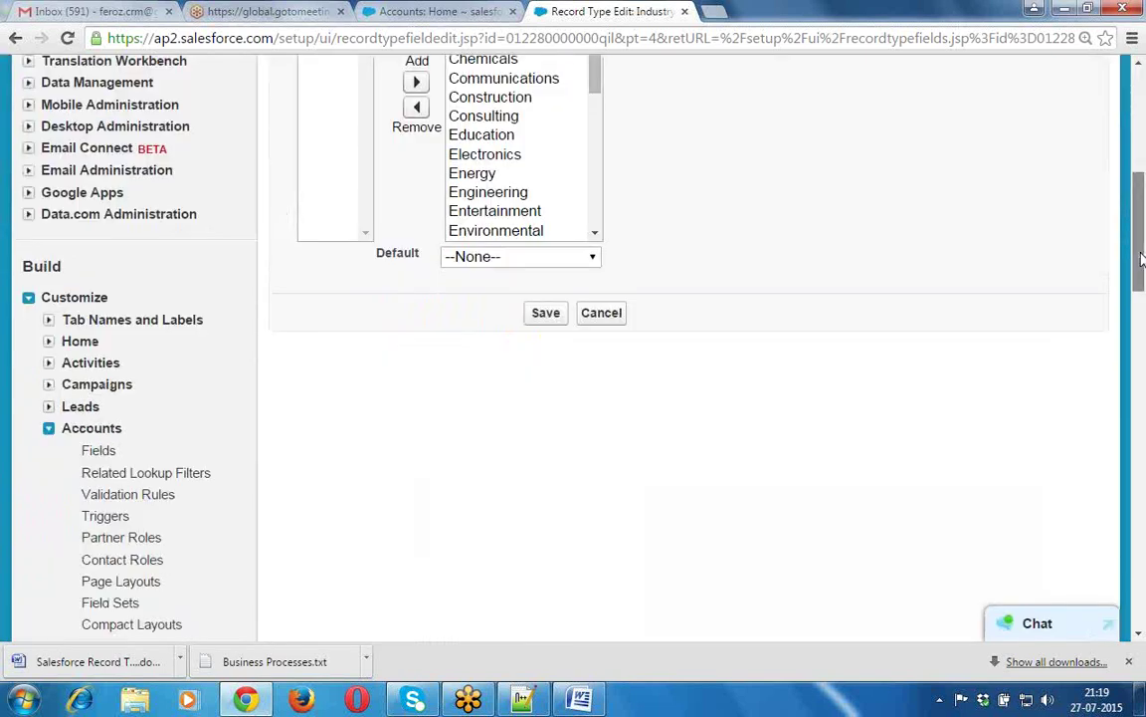
{"action": "scroll", "coordinate": [1141, 212], "scroll_direction": "up", "scroll_amount": 1}
{"action": "scroll", "coordinate": [1142, 212], "scroll_direction": "up", "scroll_amount": 3}
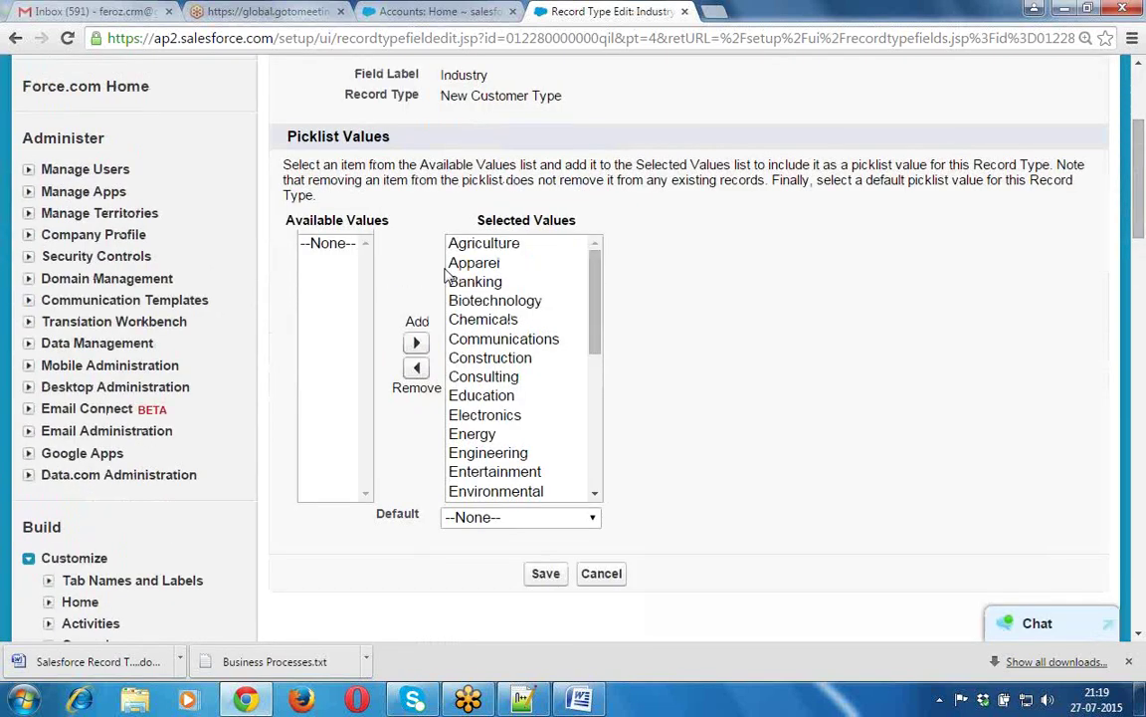
{"action": "left_click", "coordinate": [517, 285]}
{"action": "key", "text": "ctrl+a"}
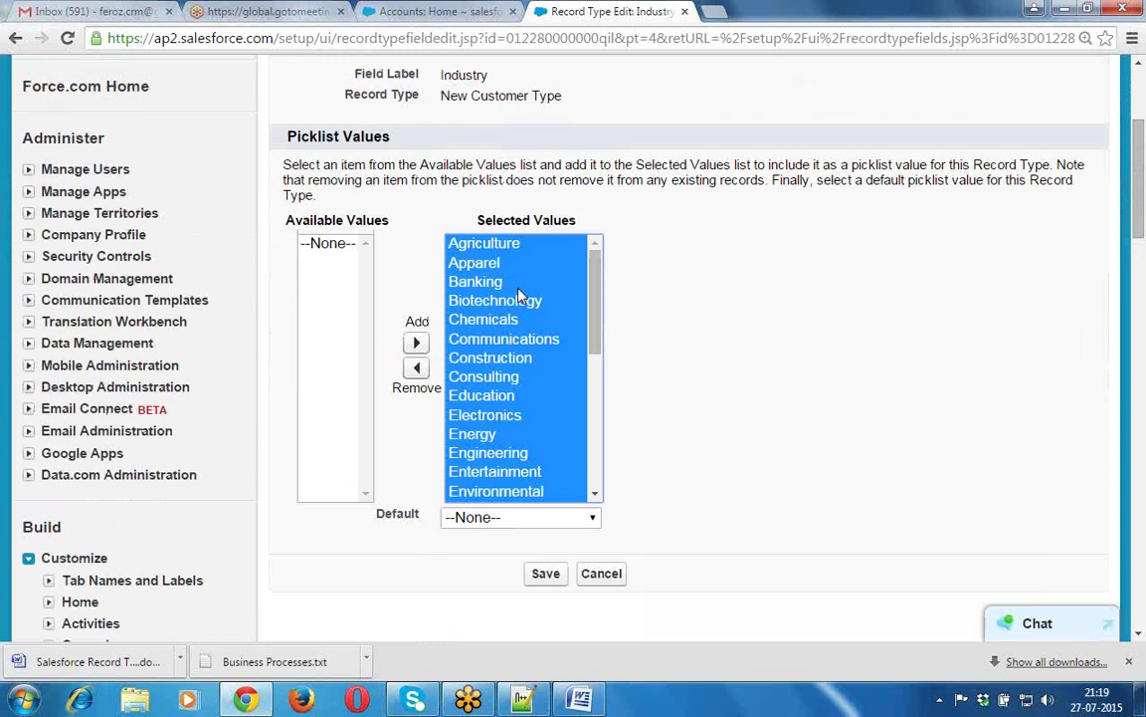
{"action": "left_click", "coordinate": [415, 369]}
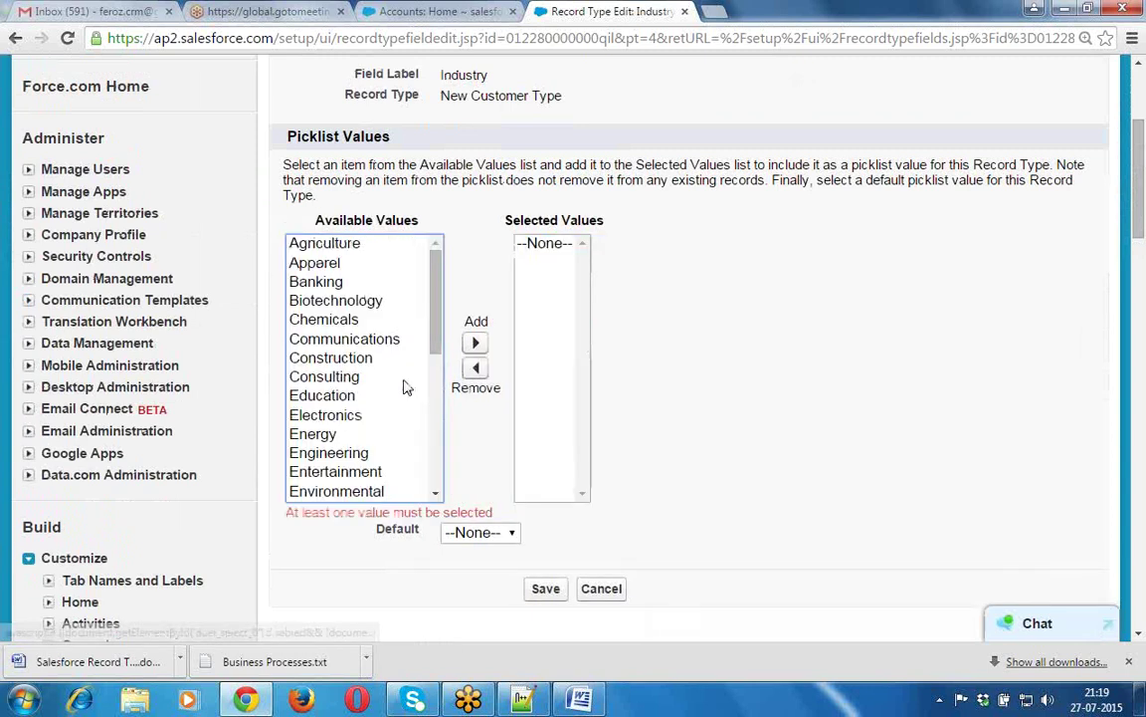
Add Banking, Engineering and Finance to the selected Industry picklist values
{"action": "left_click", "coordinate": [336, 284]}
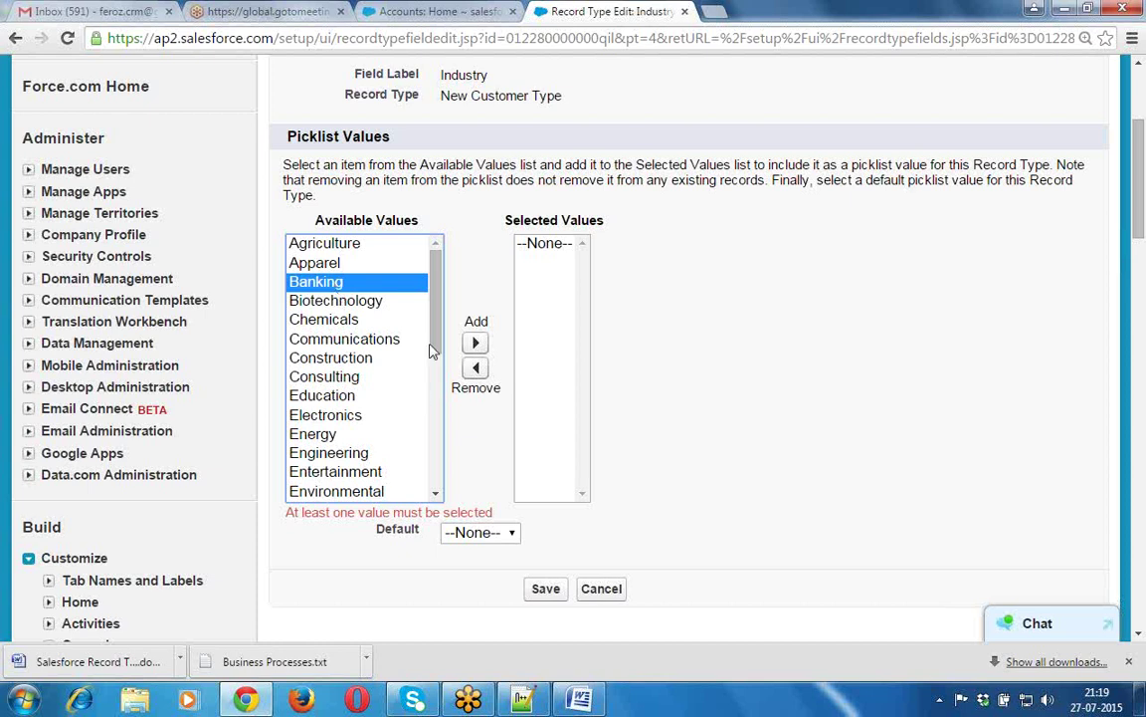
{"action": "left_click", "coordinate": [496, 336]}
{"action": "left_click", "coordinate": [495, 336]}
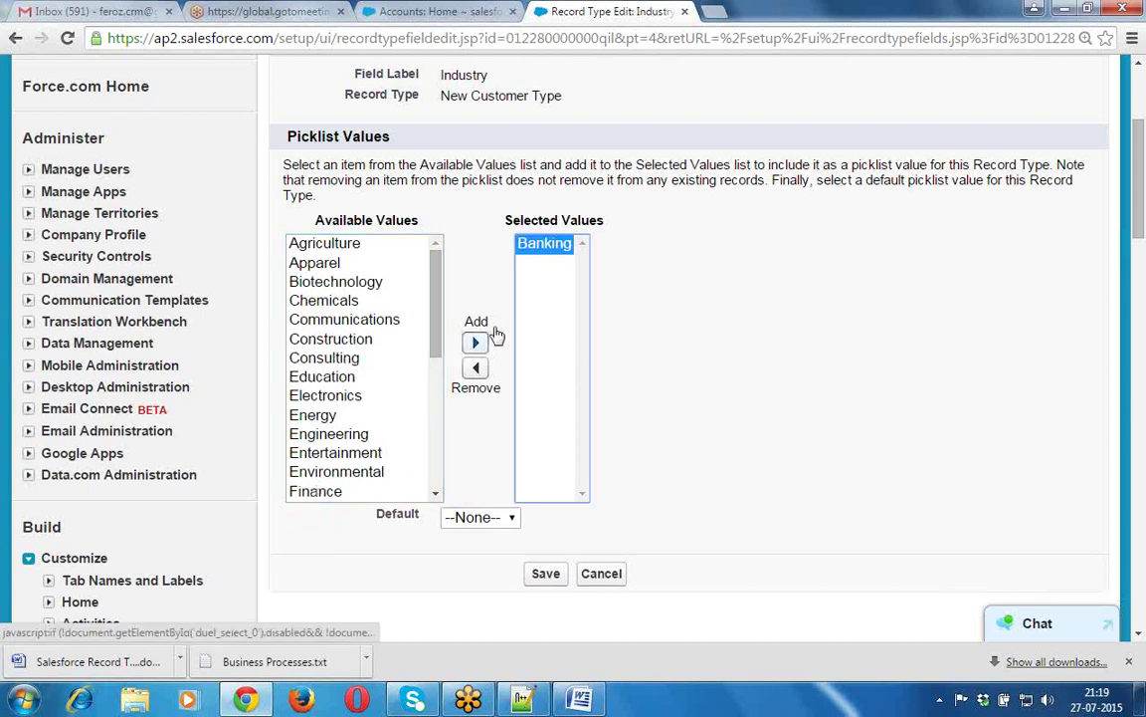
{"action": "left_click", "coordinate": [333, 435]}
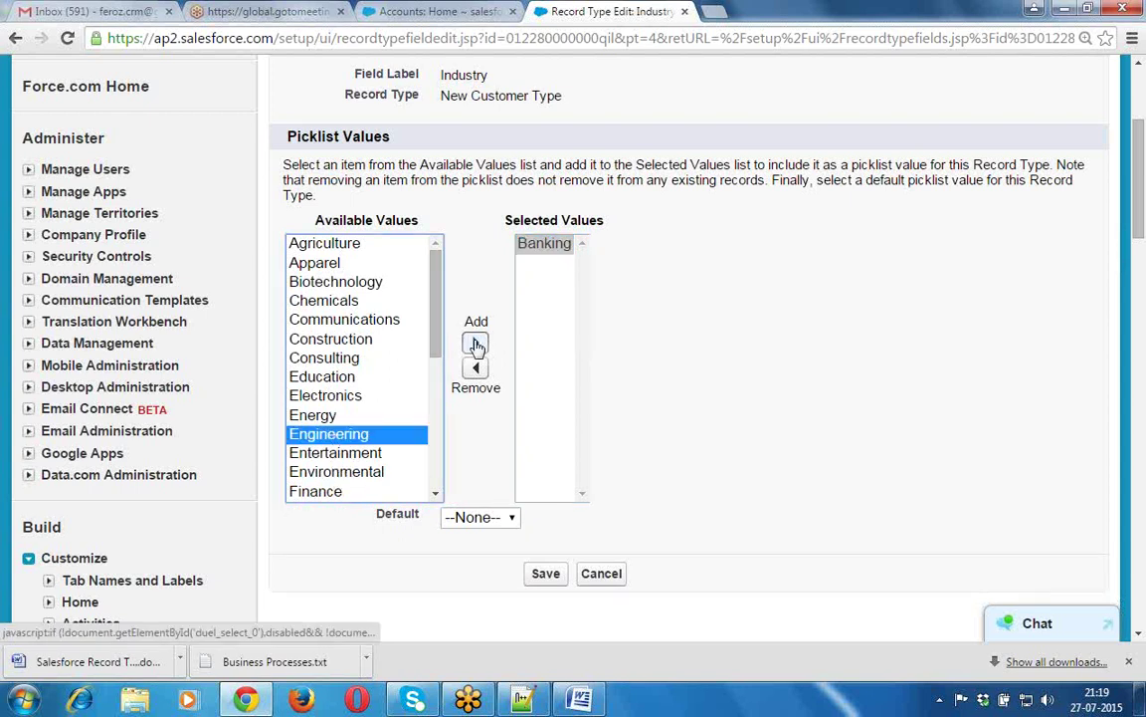
{"action": "left_click", "coordinate": [476, 344]}
{"action": "left_click", "coordinate": [325, 474]}
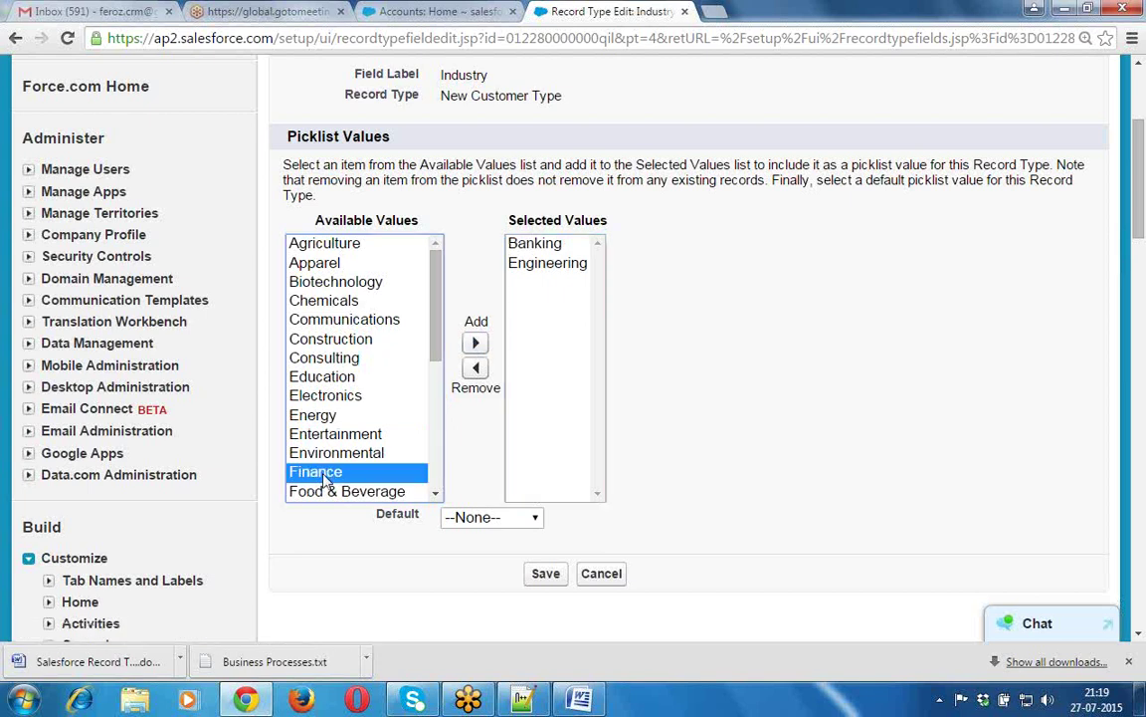
{"action": "left_click", "coordinate": [476, 344]}
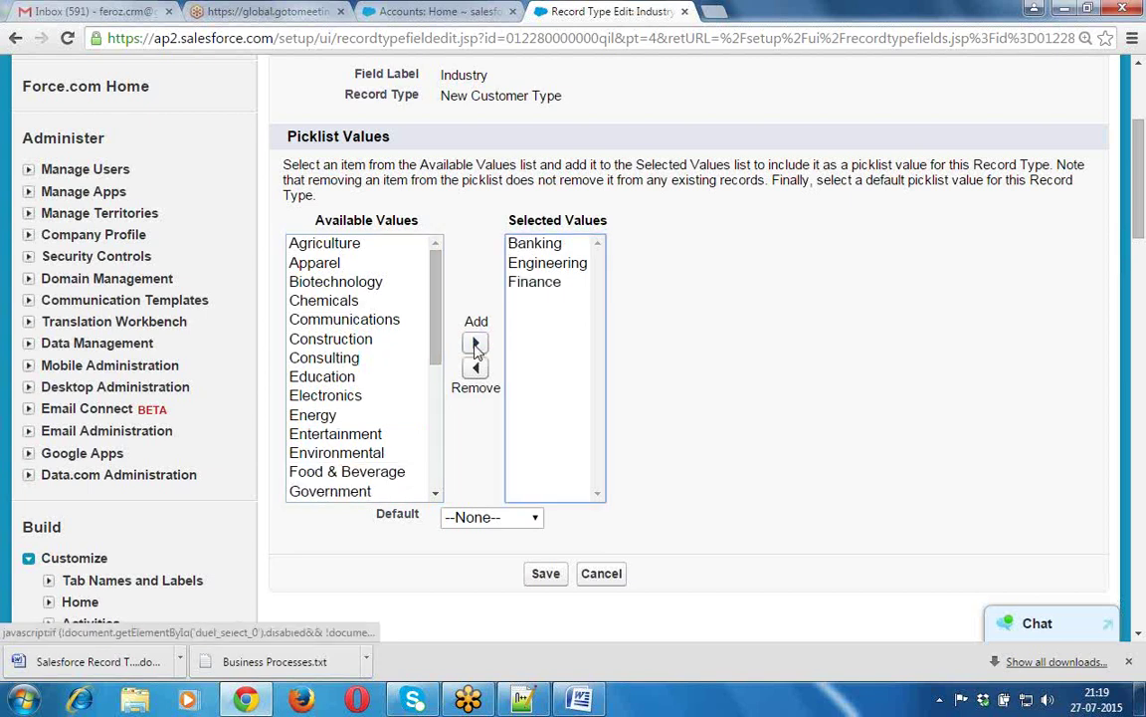
Add Healthcare and Manufacturing to the selected Industry values and save the picklist
{"action": "scroll", "coordinate": [438, 401], "scroll_direction": "down", "scroll_amount": 3}
{"action": "scroll", "coordinate": [438, 401], "scroll_direction": "down", "scroll_amount": 1}
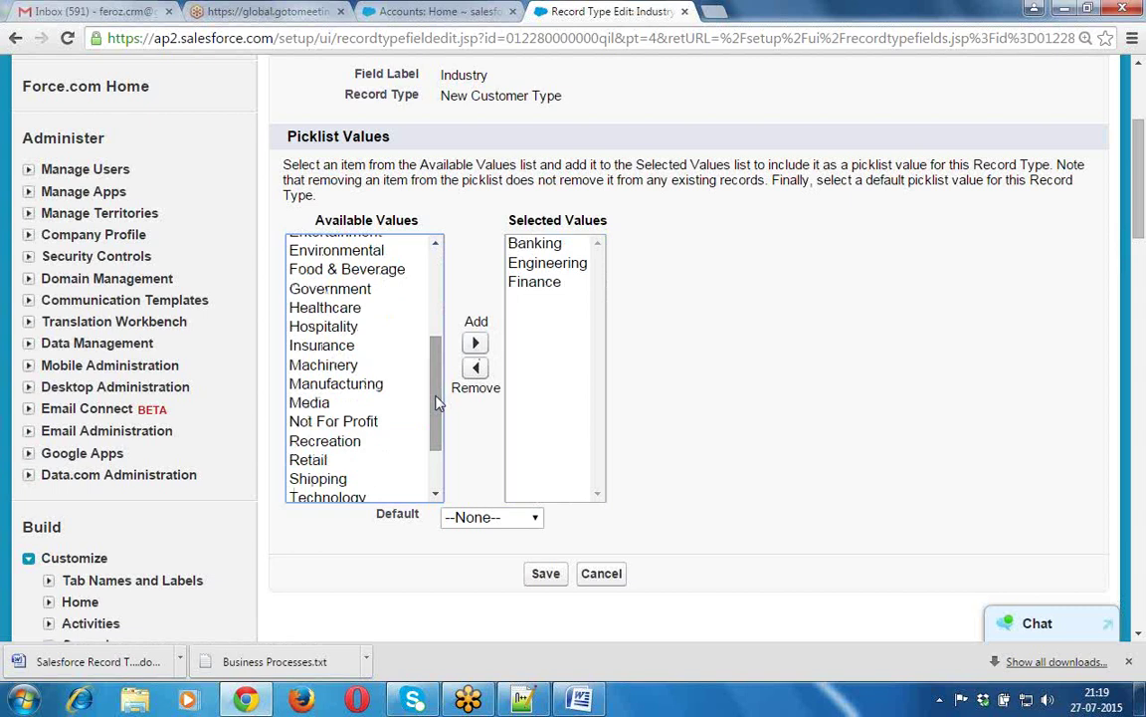
{"action": "left_click", "coordinate": [373, 386]}
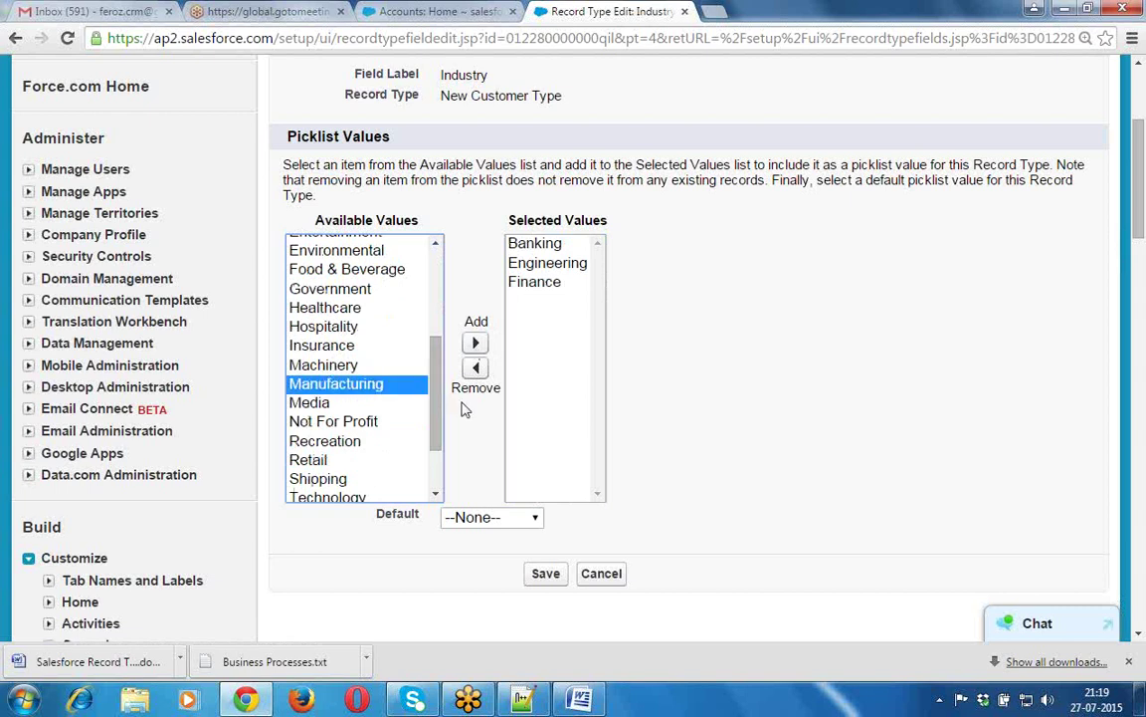
{"action": "left_click", "coordinate": [344, 309], "text": "ctrl"}
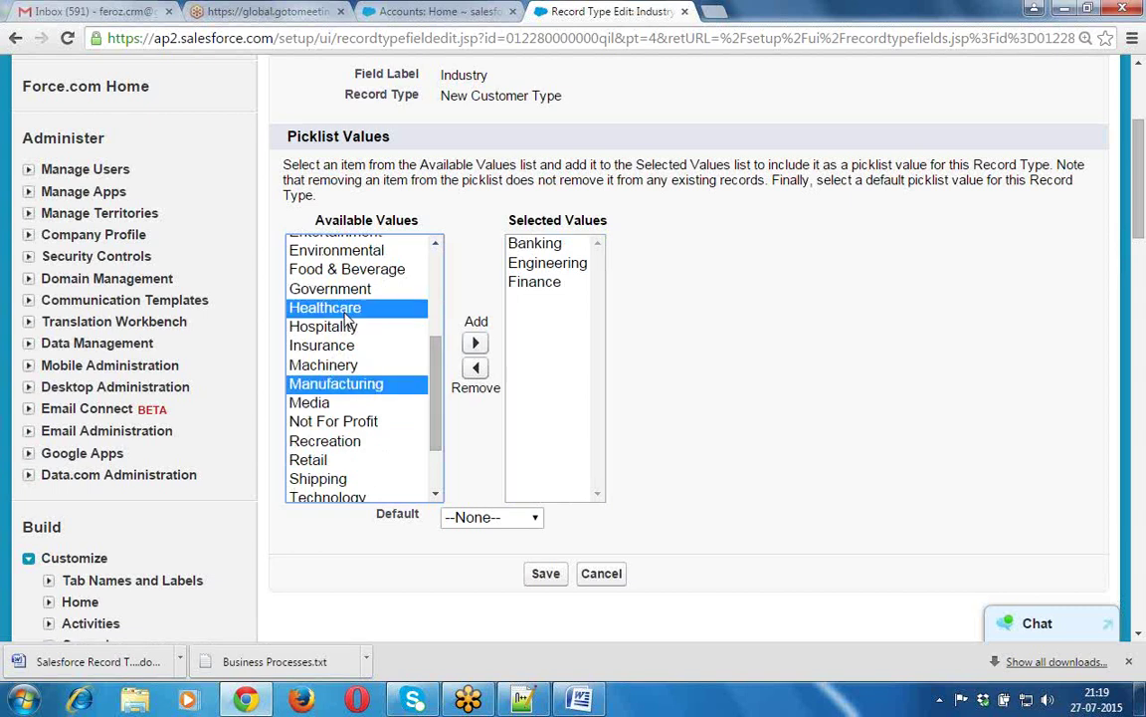
{"action": "left_click", "coordinate": [468, 345]}
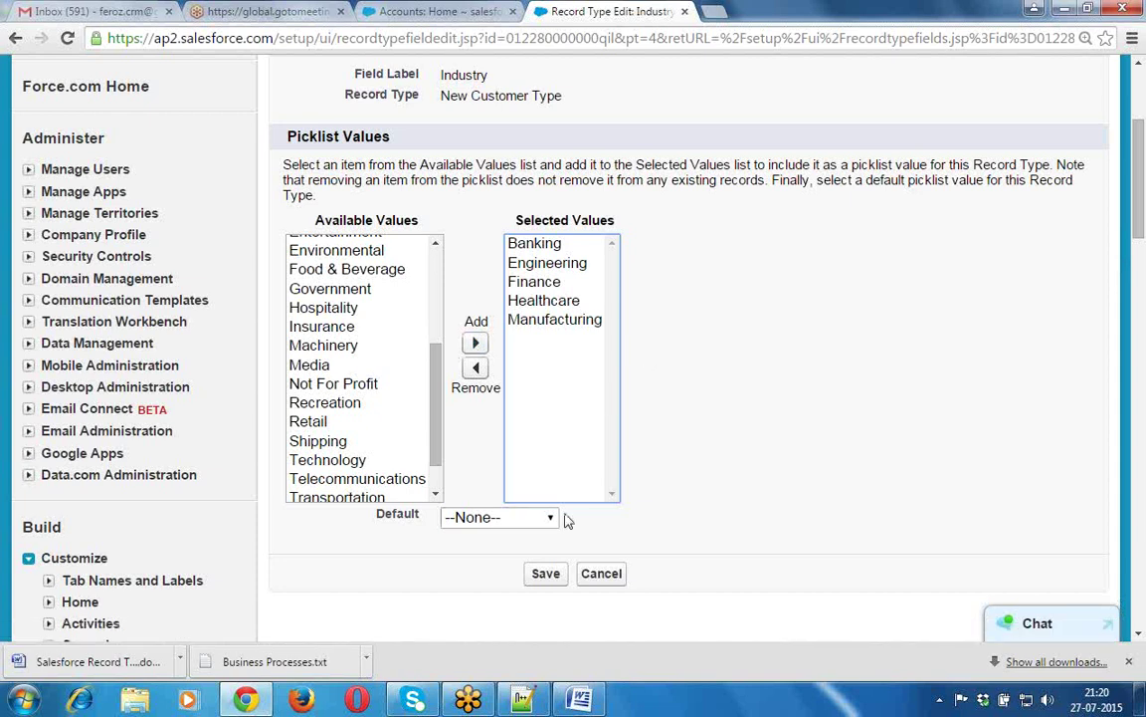
{"action": "left_click", "coordinate": [546, 573]}
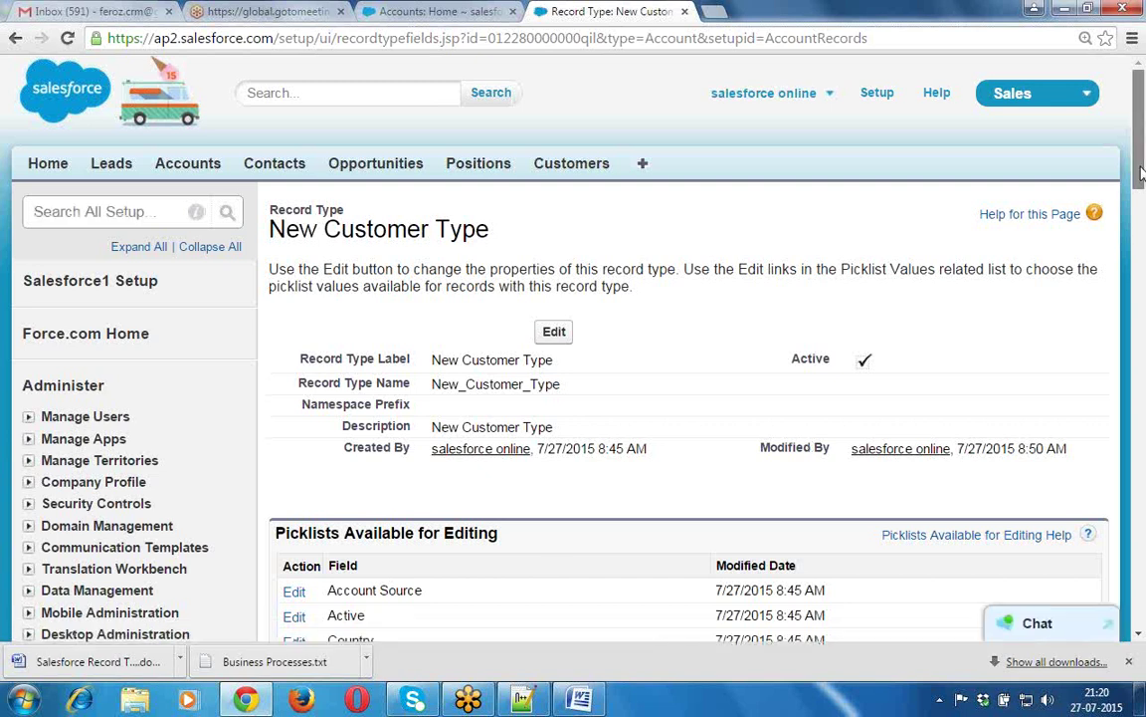
Review the saved New Customer Type record type, then return to the Accounts home page and open the account record types
{"action": "scroll", "coordinate": [1142, 174], "scroll_direction": "down", "scroll_amount": 3}
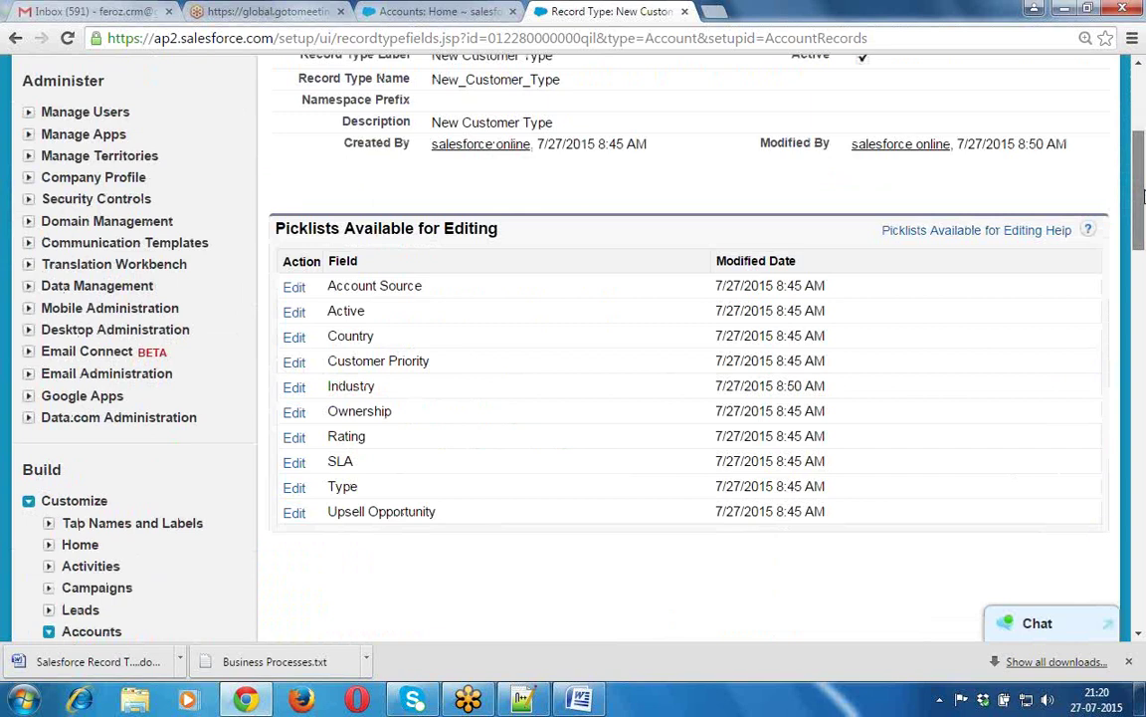
{"action": "scroll", "coordinate": [1144, 196], "scroll_direction": "up", "scroll_amount": 1}
{"action": "scroll", "coordinate": [1143, 147], "scroll_direction": "up", "scroll_amount": 3}
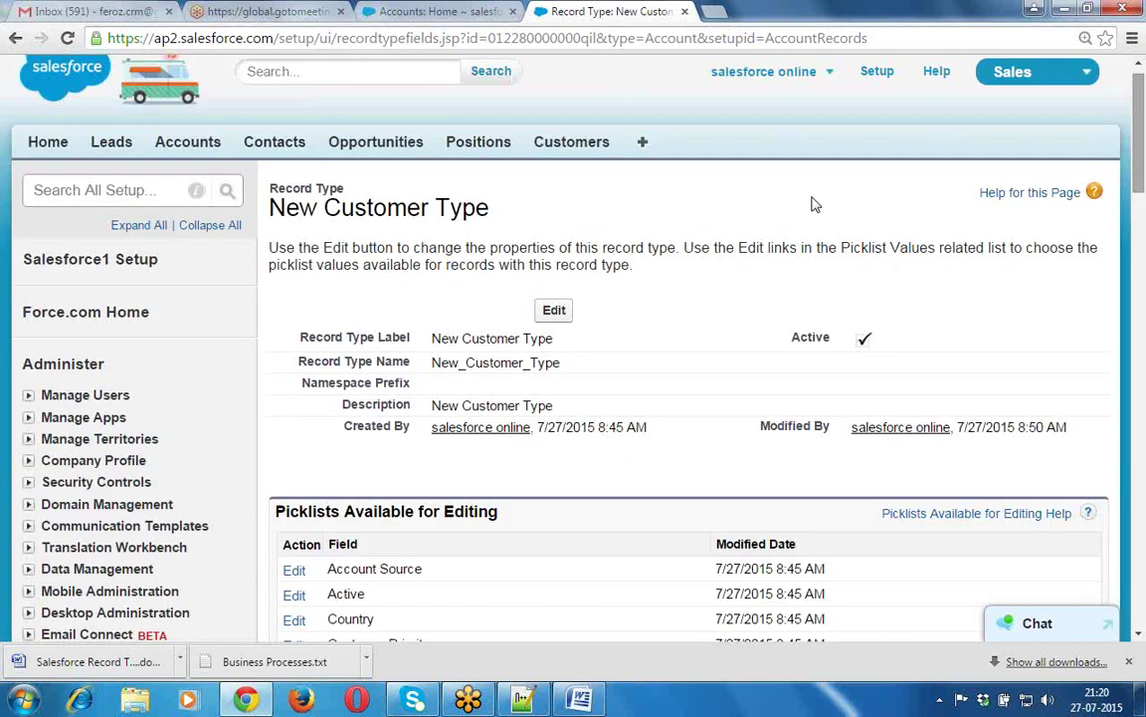
{"action": "left_click_drag", "start_coordinate": [490, 219], "coordinate": [269, 217]}
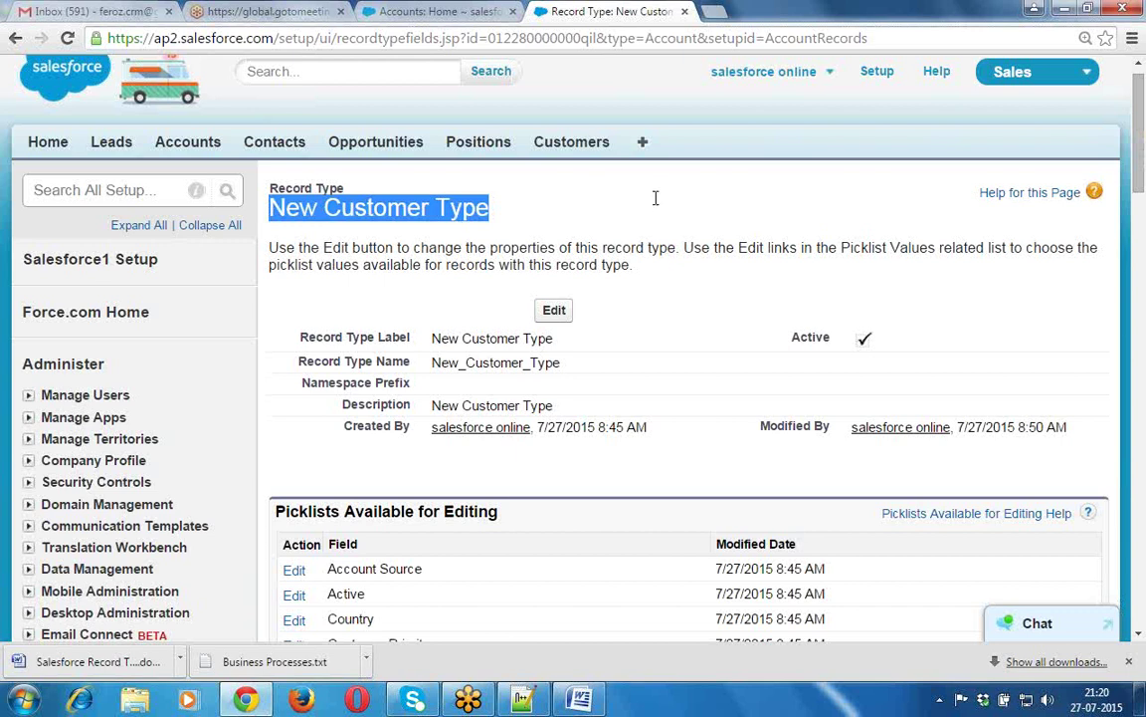
{"action": "left_click", "coordinate": [204, 158]}
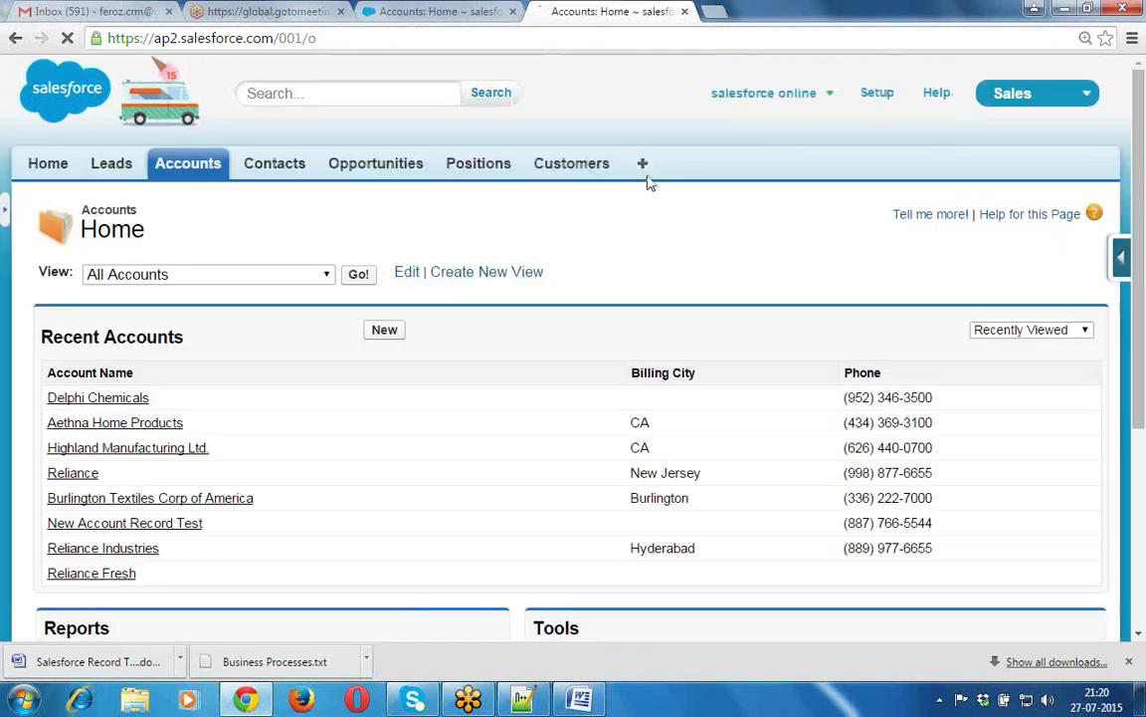
{"action": "left_click", "coordinate": [1122, 258]}
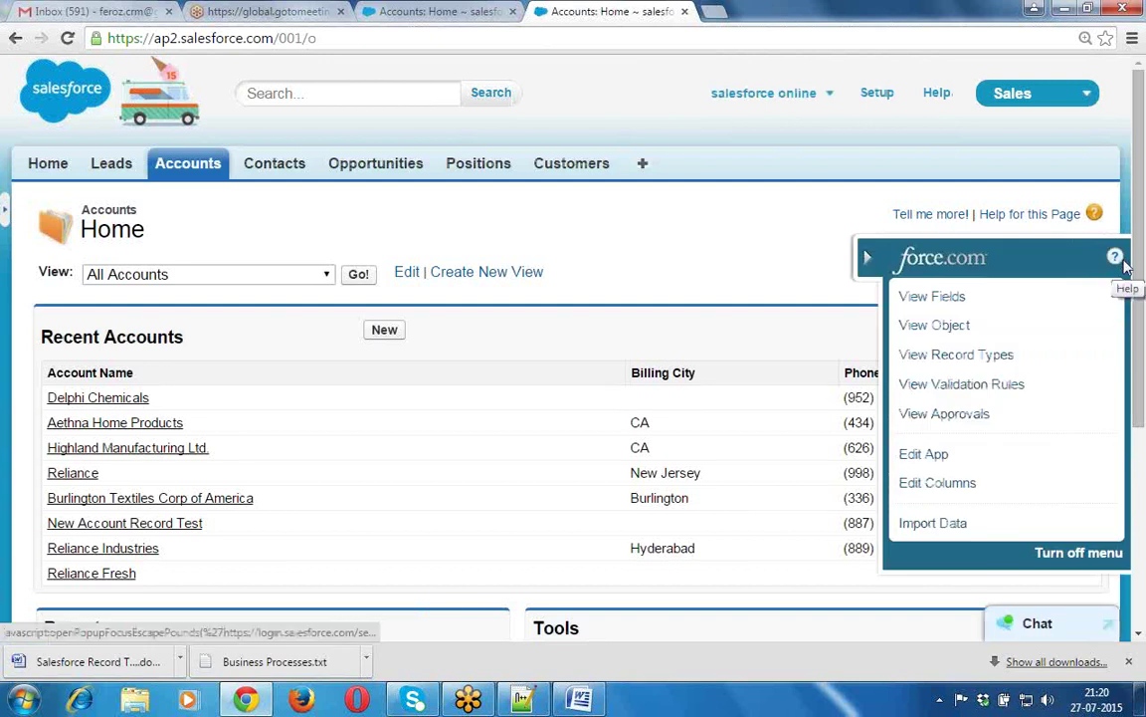
{"action": "left_click", "coordinate": [952, 355]}
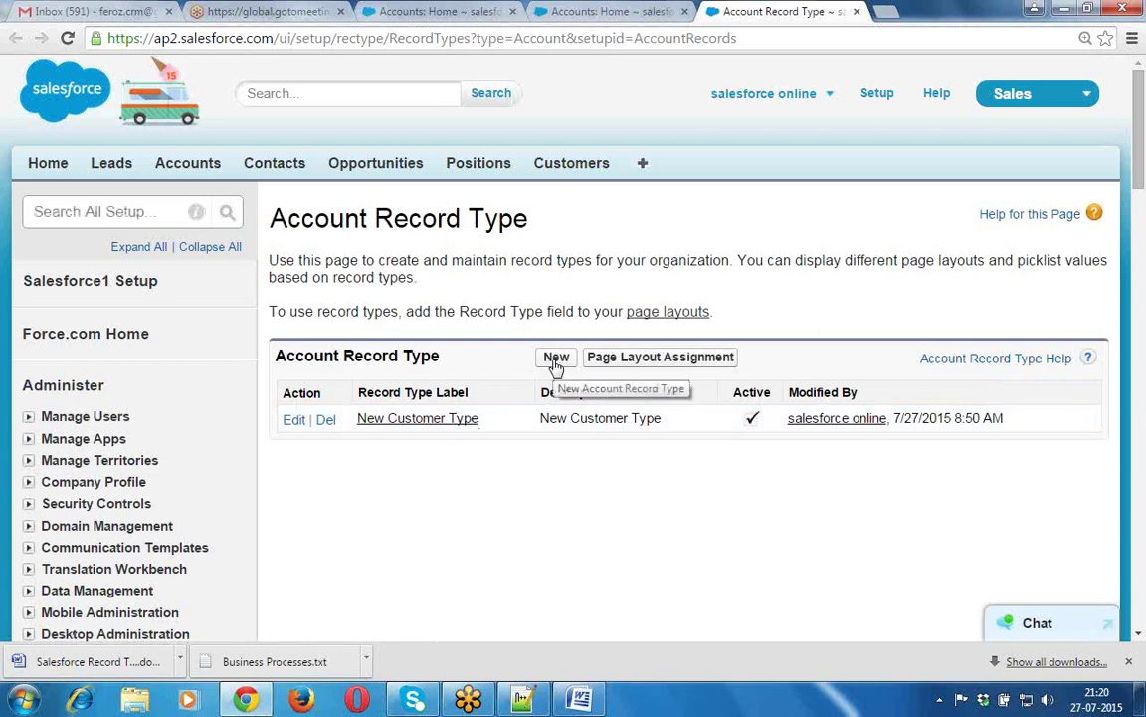
Start a new account record type based on Master and label it "Existing Customer Type"
{"action": "left_click", "coordinate": [557, 360]}
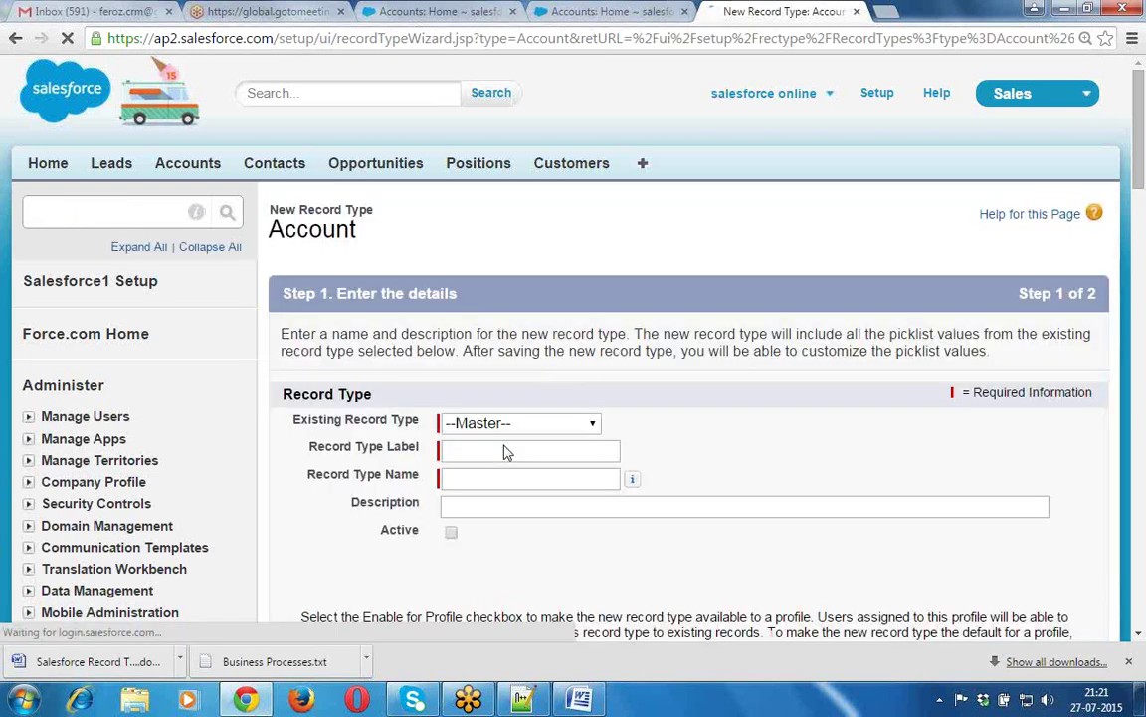
{"action": "left_click", "coordinate": [505, 446]}
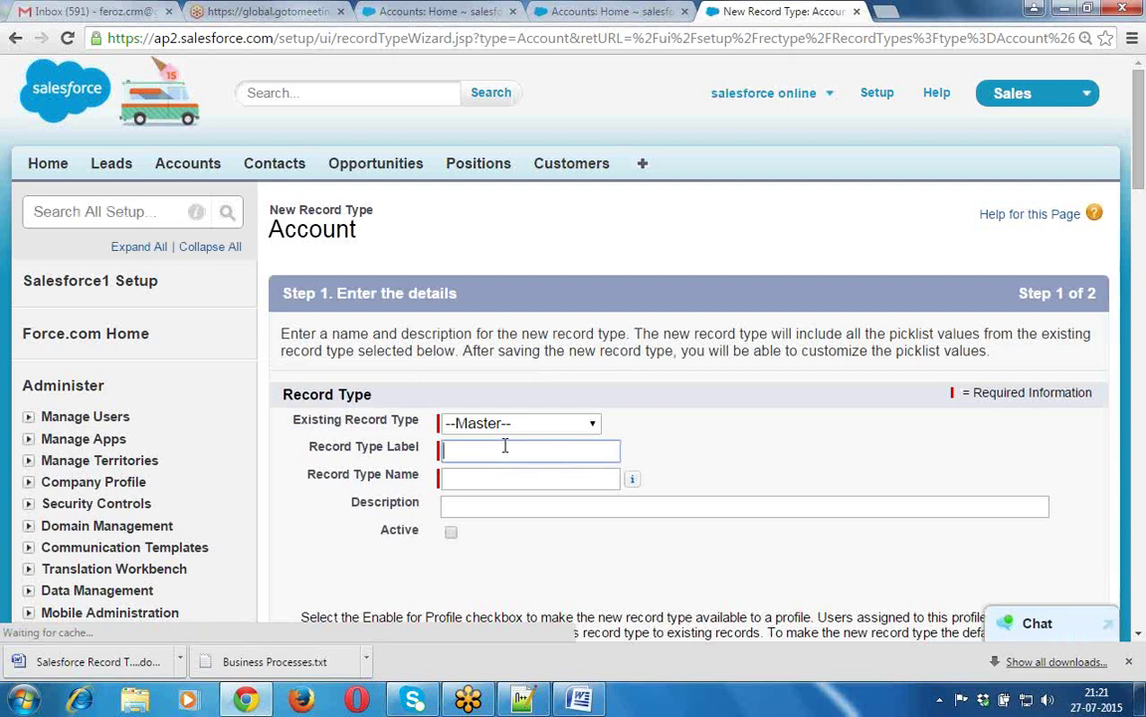
{"action": "type", "text": "Exis"}
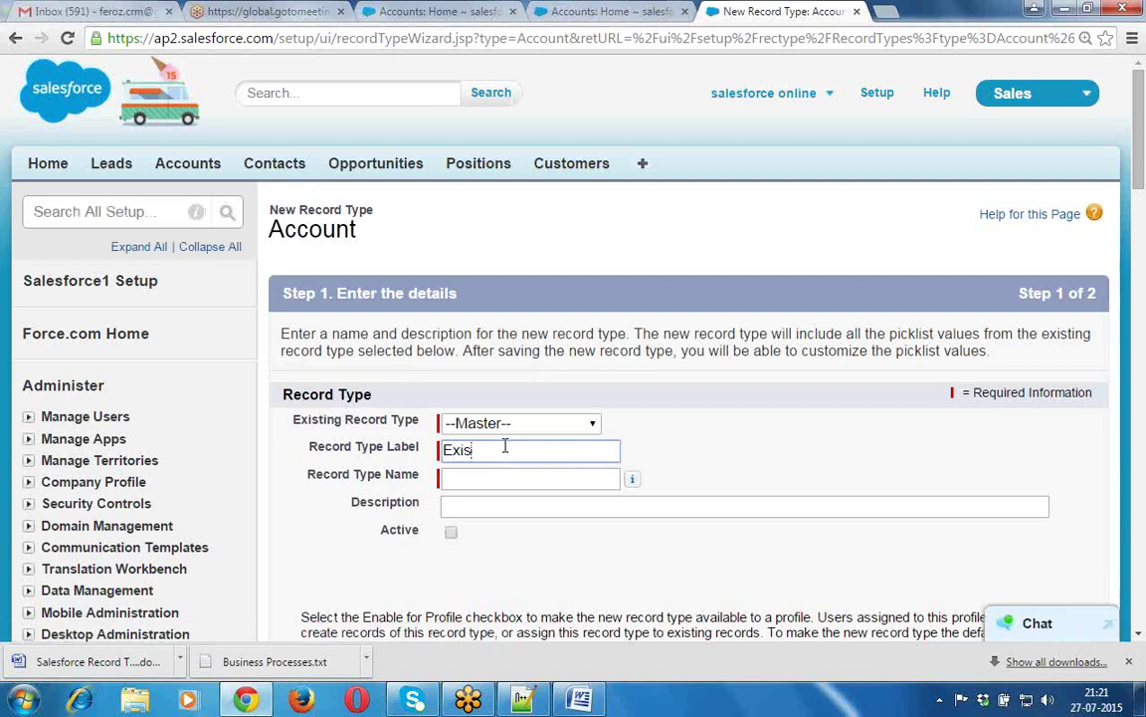
{"action": "type", "text": "ting Customer Type"}
{"action": "left_click", "coordinate": [497, 479]}
Give the new record type the description "Existing Customer Type" by copying its label, and make it active
{"action": "double_click", "coordinate": [534, 451]}
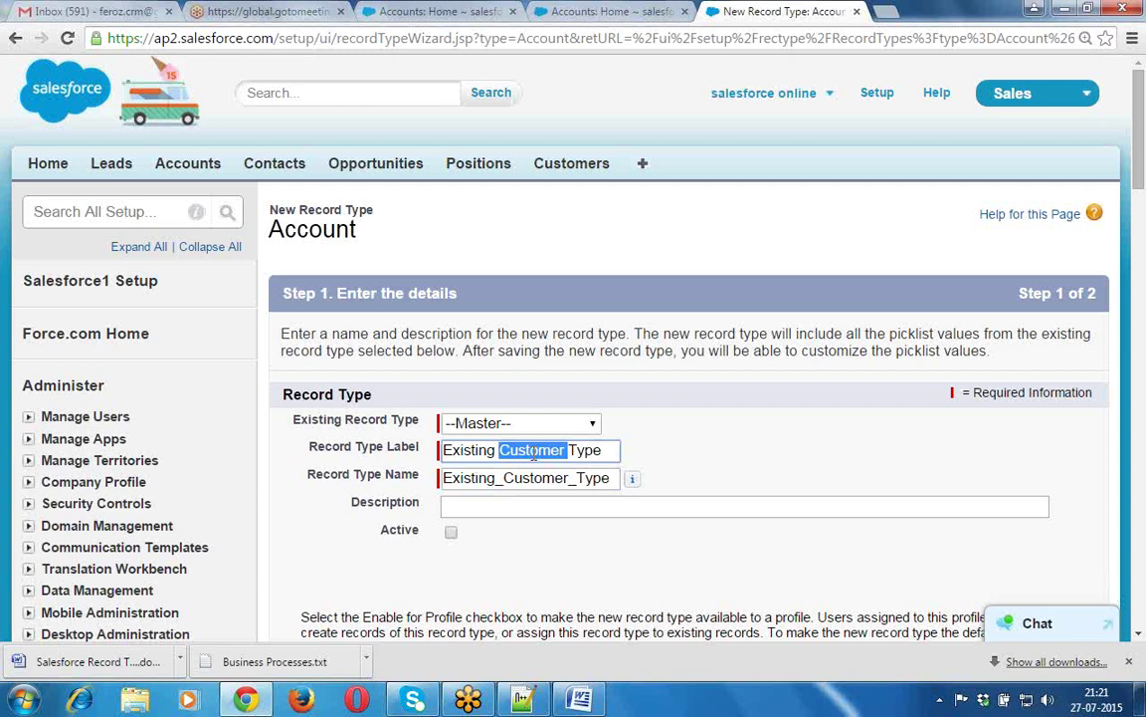
{"action": "key", "text": "ctrl+a"}
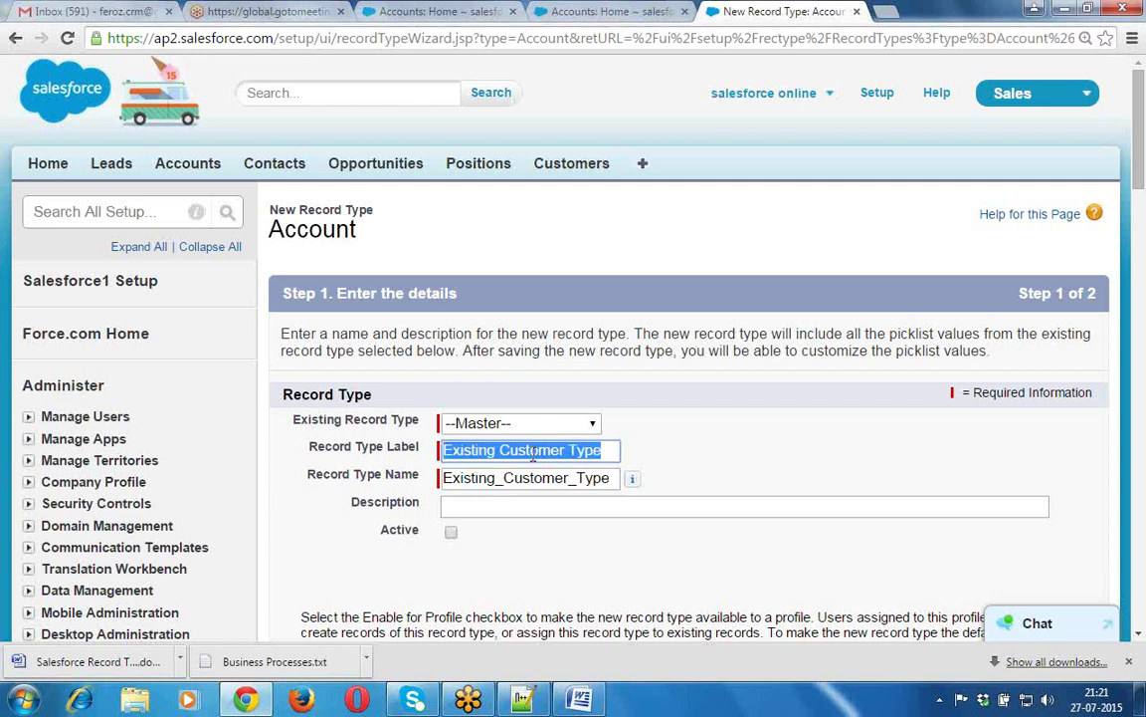
{"action": "key", "text": "ctrl+c"}
{"action": "left_click", "coordinate": [534, 505]}
{"action": "key", "text": "ctrl+v"}
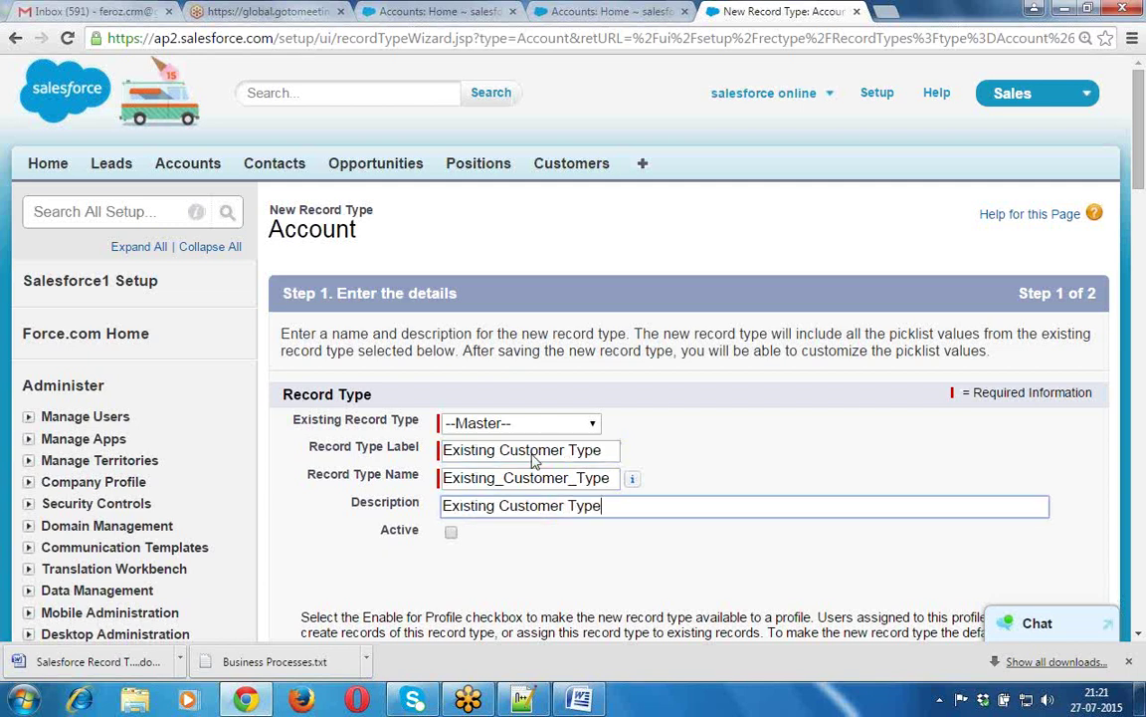
{"action": "left_click", "coordinate": [450, 534]}
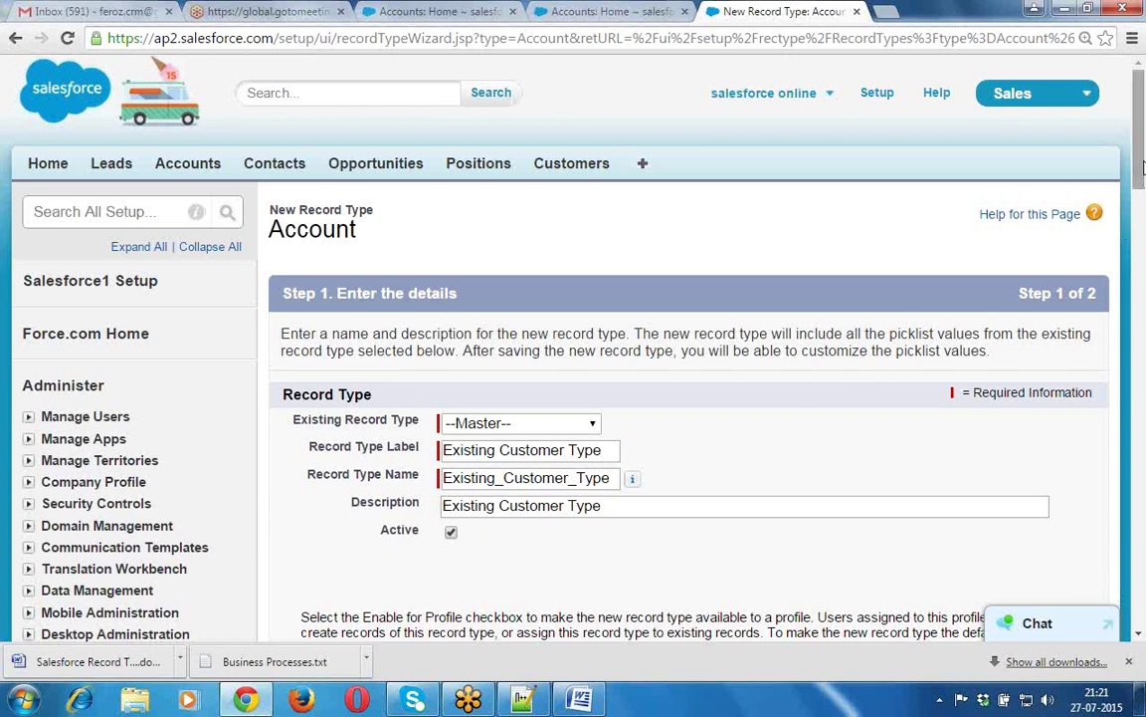
Enable the Existing Customer Type record type for all profiles and continue to the page layout assignment
{"action": "left_click_drag", "start_coordinate": [1141, 164], "coordinate": [1143, 246]}
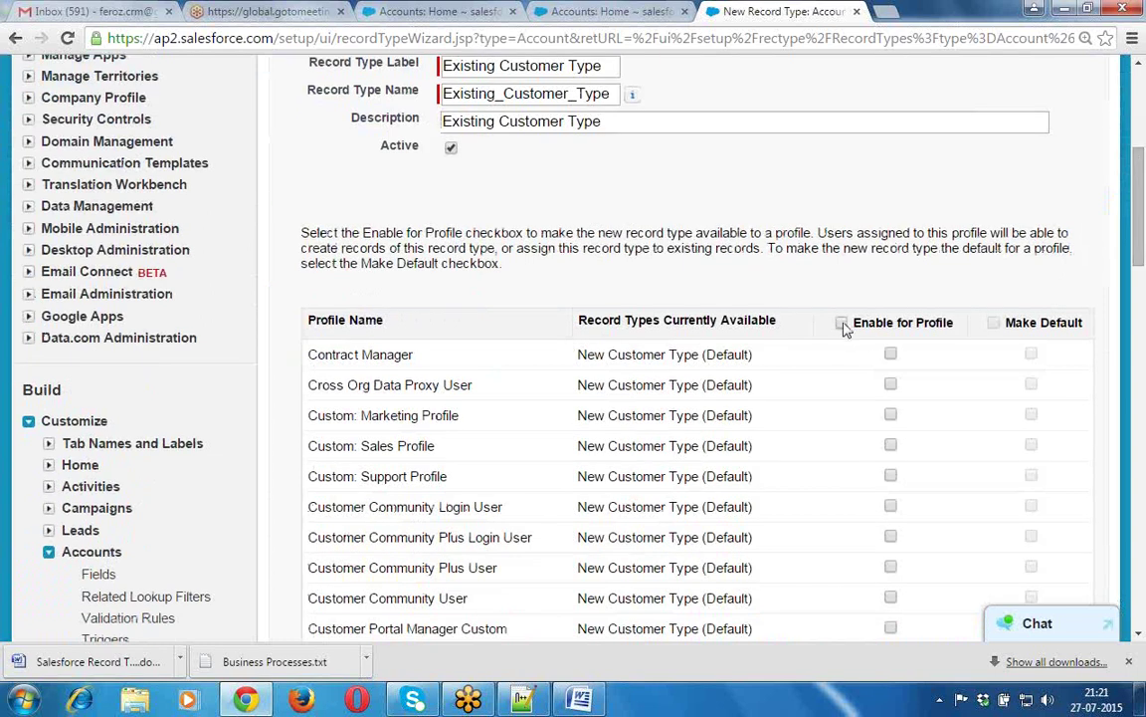
{"action": "left_click", "coordinate": [842, 323]}
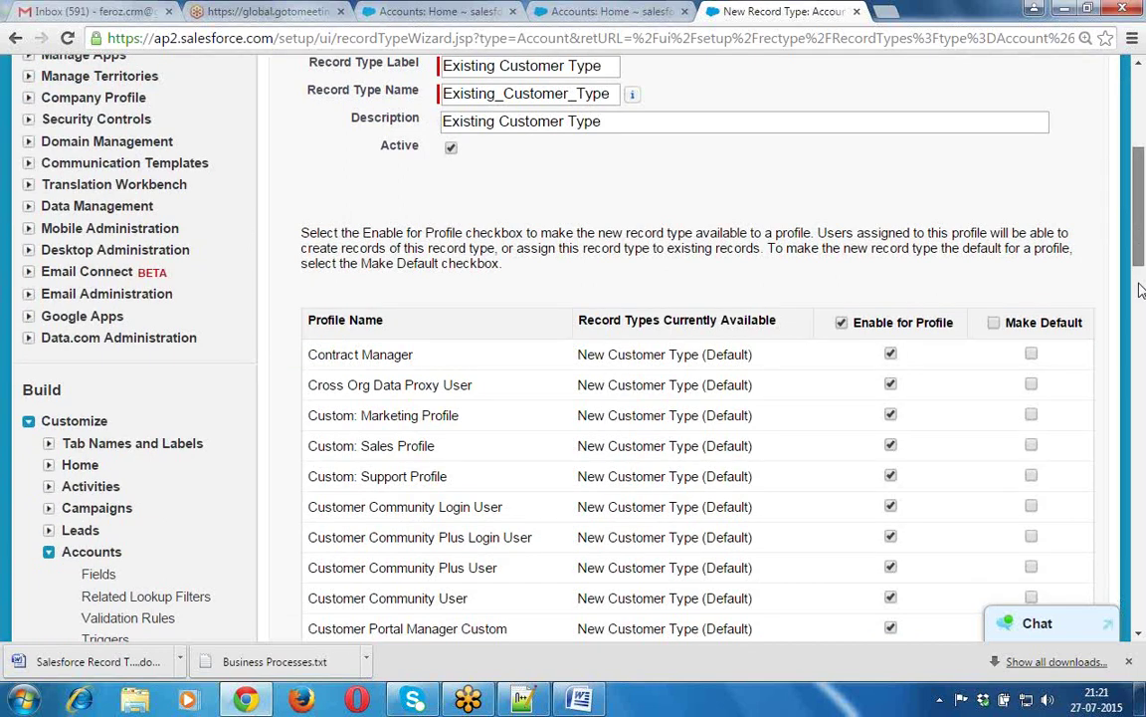
{"action": "scroll", "coordinate": [1142, 289], "scroll_direction": "down", "scroll_amount": 7}
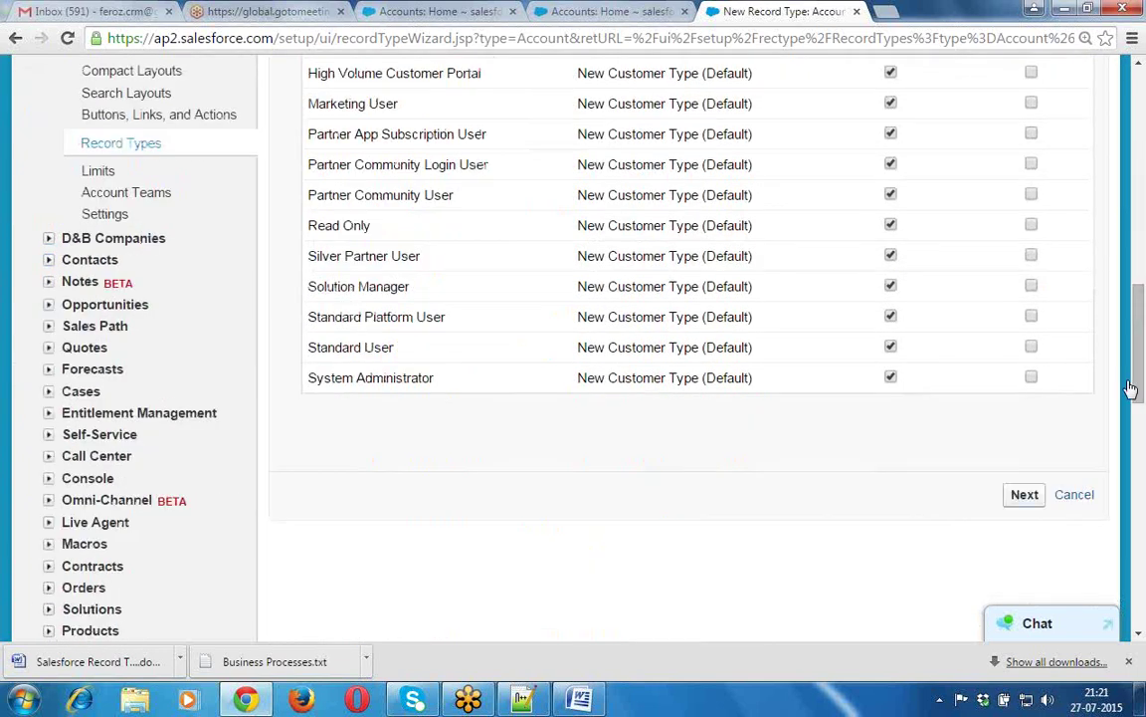
{"action": "left_click", "coordinate": [1024, 495]}
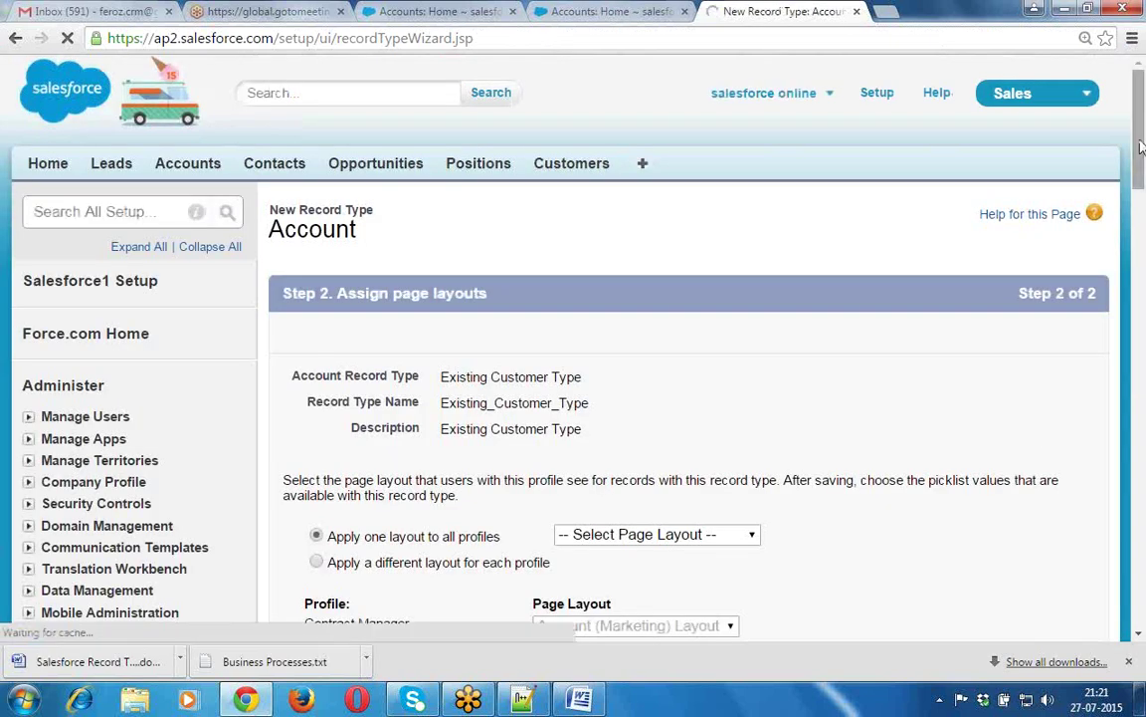
Apply the Existing Customer Layout to all profiles and save the Existing Customer Type record type
{"action": "scroll", "coordinate": [1140, 189], "scroll_direction": "down", "scroll_amount": 2}
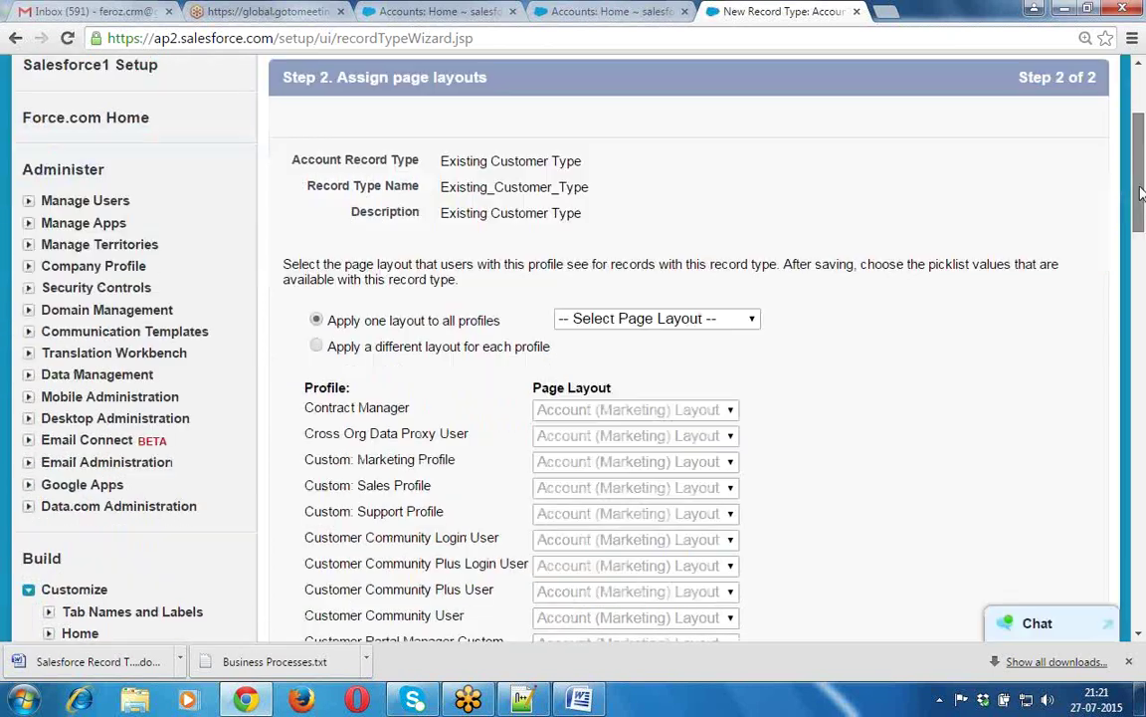
{"action": "scroll", "coordinate": [1141, 189], "scroll_direction": "down", "scroll_amount": 1}
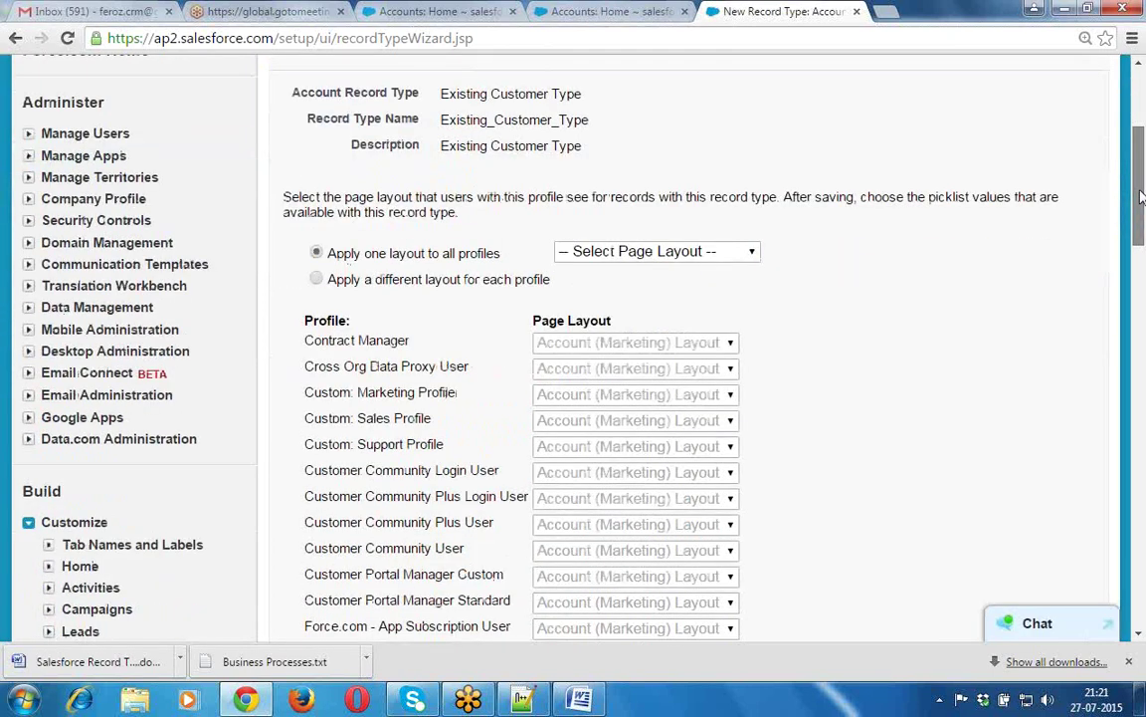
{"action": "scroll", "coordinate": [1141, 196], "scroll_direction": "down", "scroll_amount": 1}
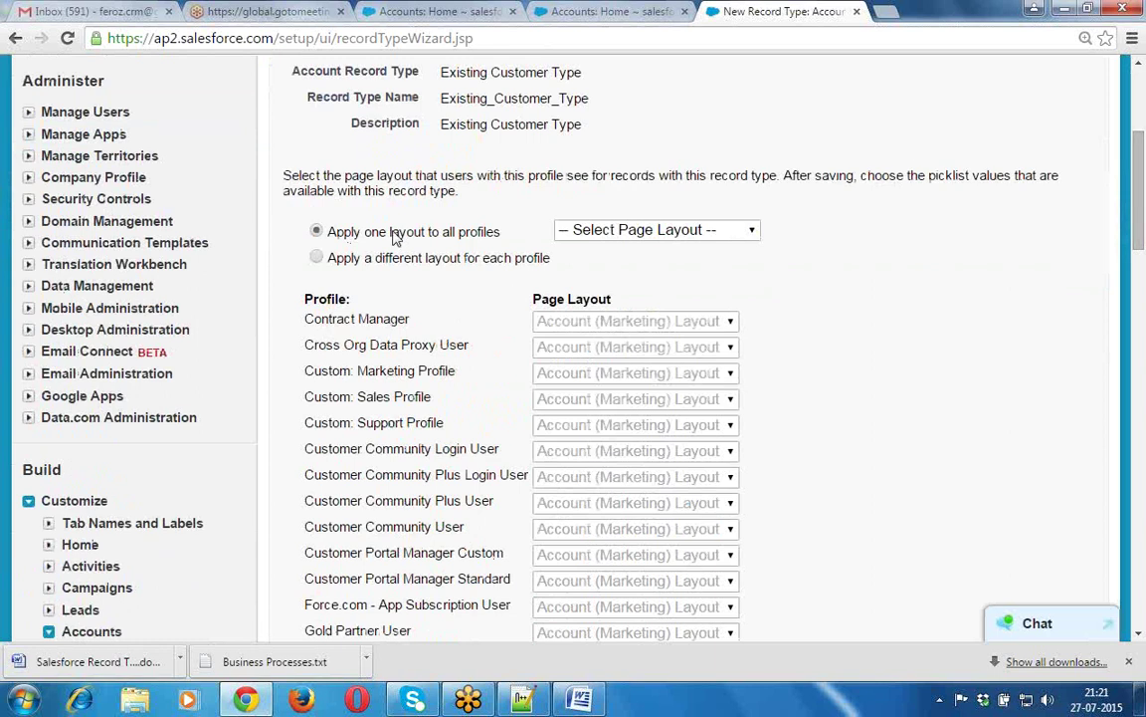
{"action": "left_click", "coordinate": [718, 233]}
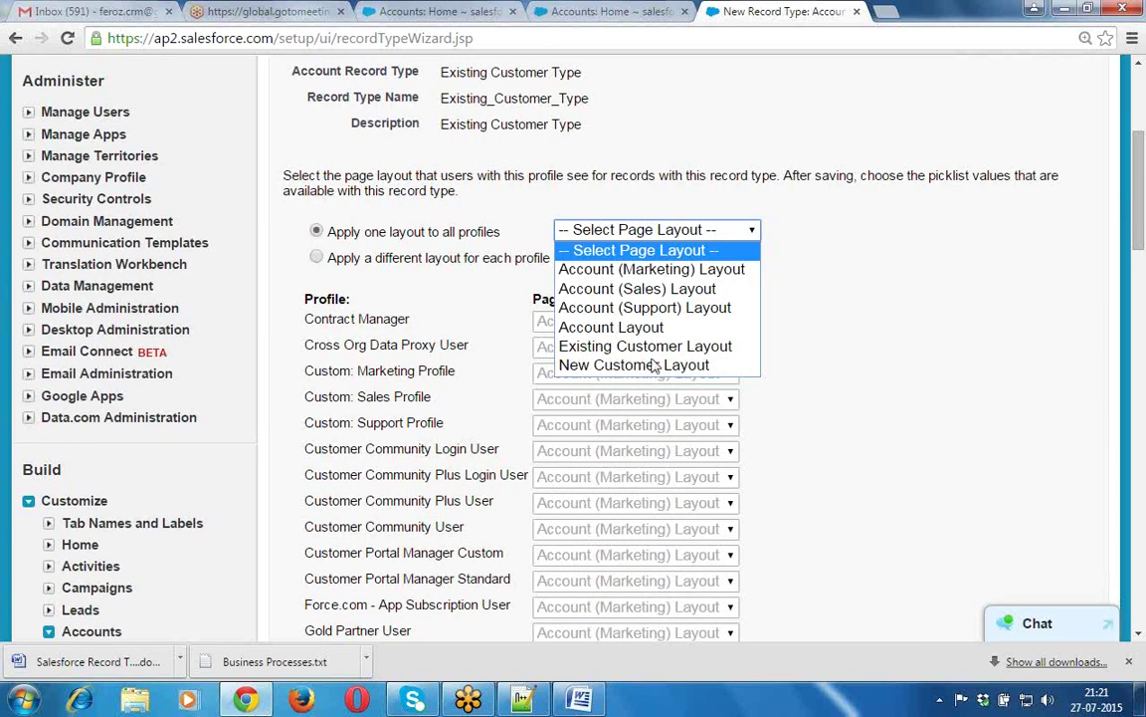
{"action": "left_click", "coordinate": [652, 346]}
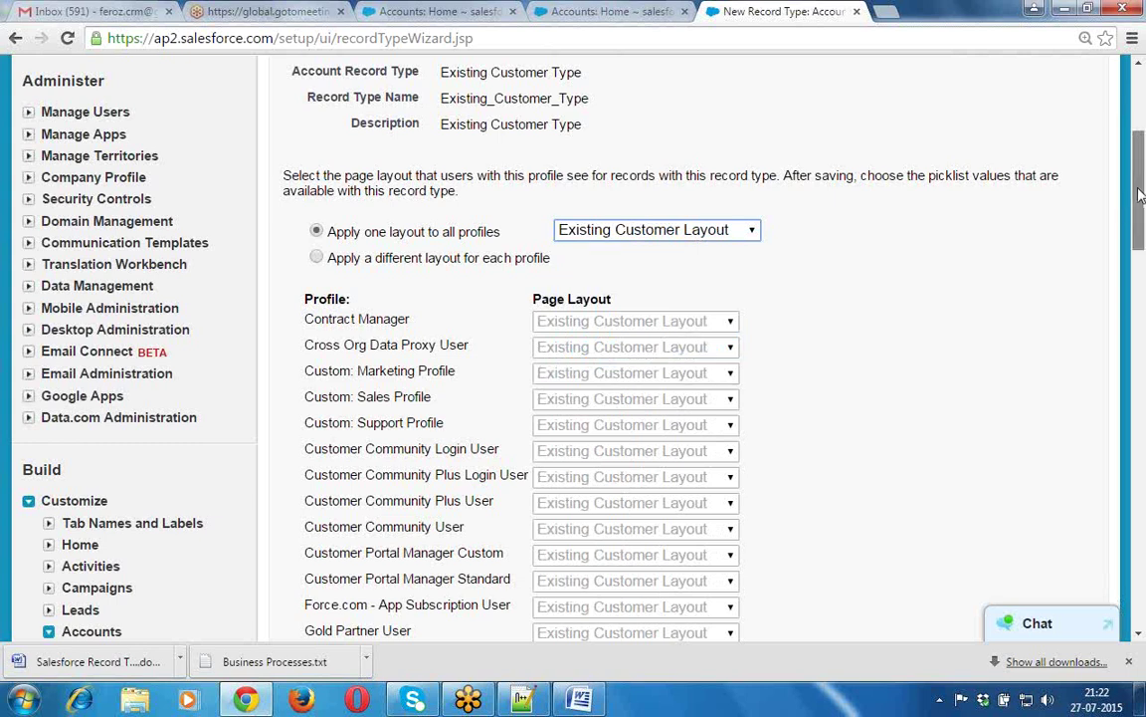
{"action": "left_click_drag", "start_coordinate": [1140, 194], "coordinate": [1145, 278]}
{"action": "scroll", "coordinate": [1041, 450], "scroll_direction": "down", "scroll_amount": 5}
{"action": "left_click", "coordinate": [1045, 454]}
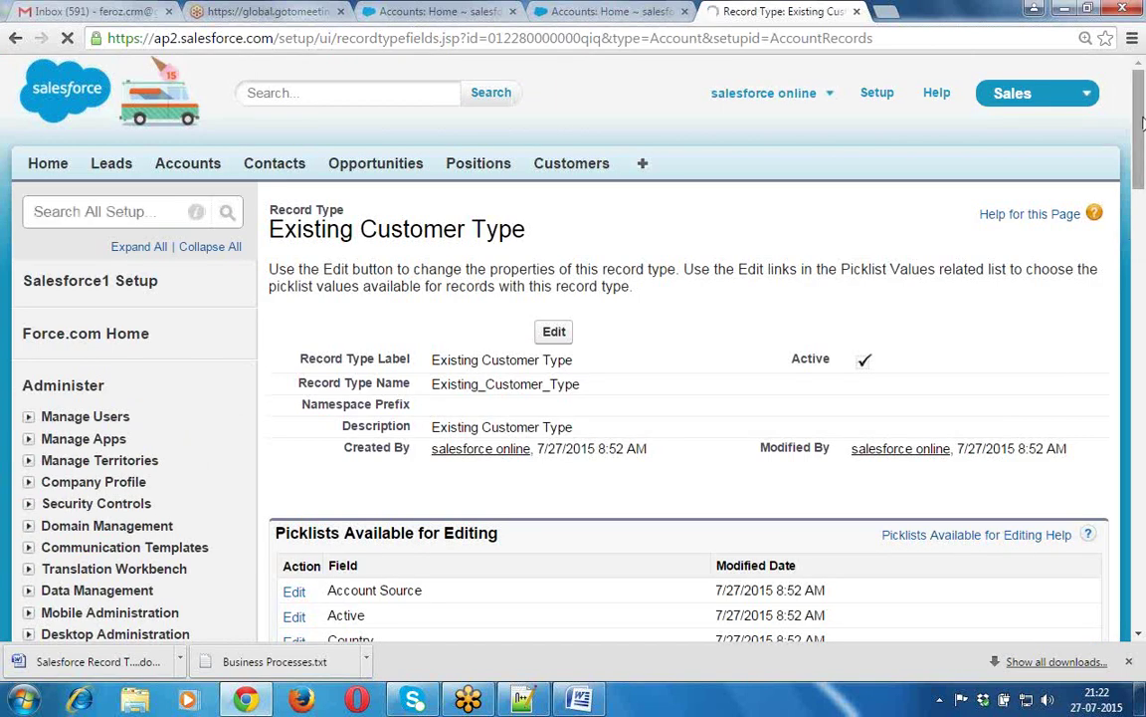
Review the saved Existing Customer Type record type, then start a new account and list the record types offered
{"action": "left_click_drag", "start_coordinate": [1143, 121], "coordinate": [1142, 179]}
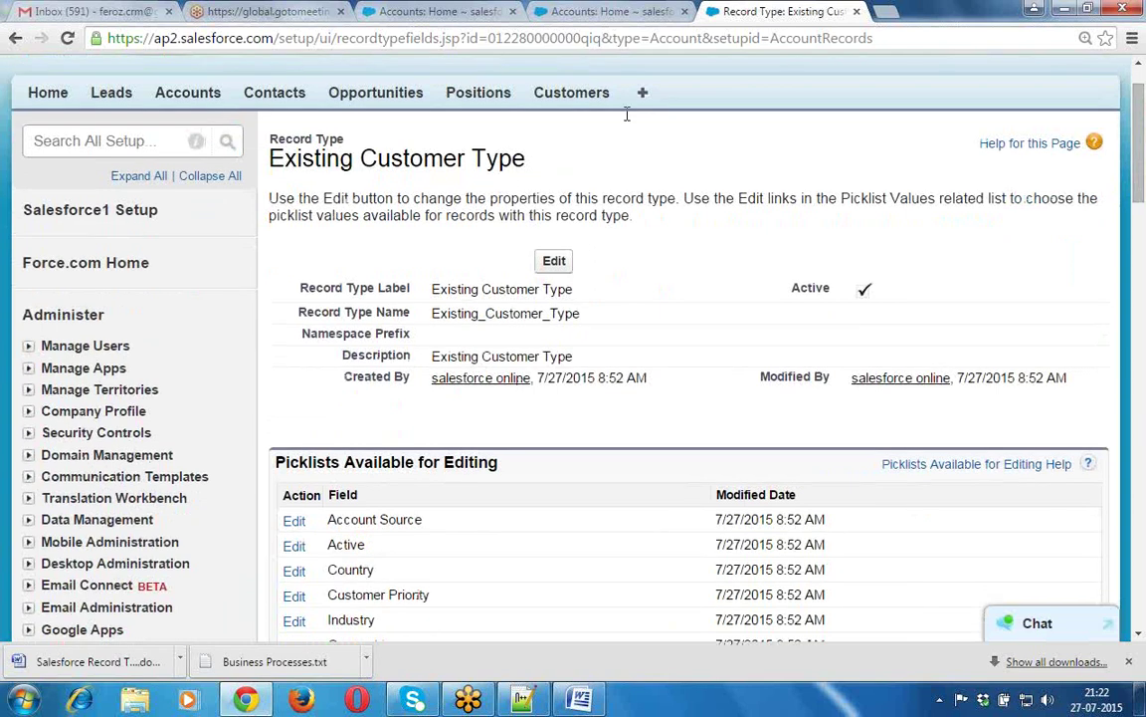
{"action": "left_click_drag", "start_coordinate": [268, 159], "coordinate": [530, 164]}
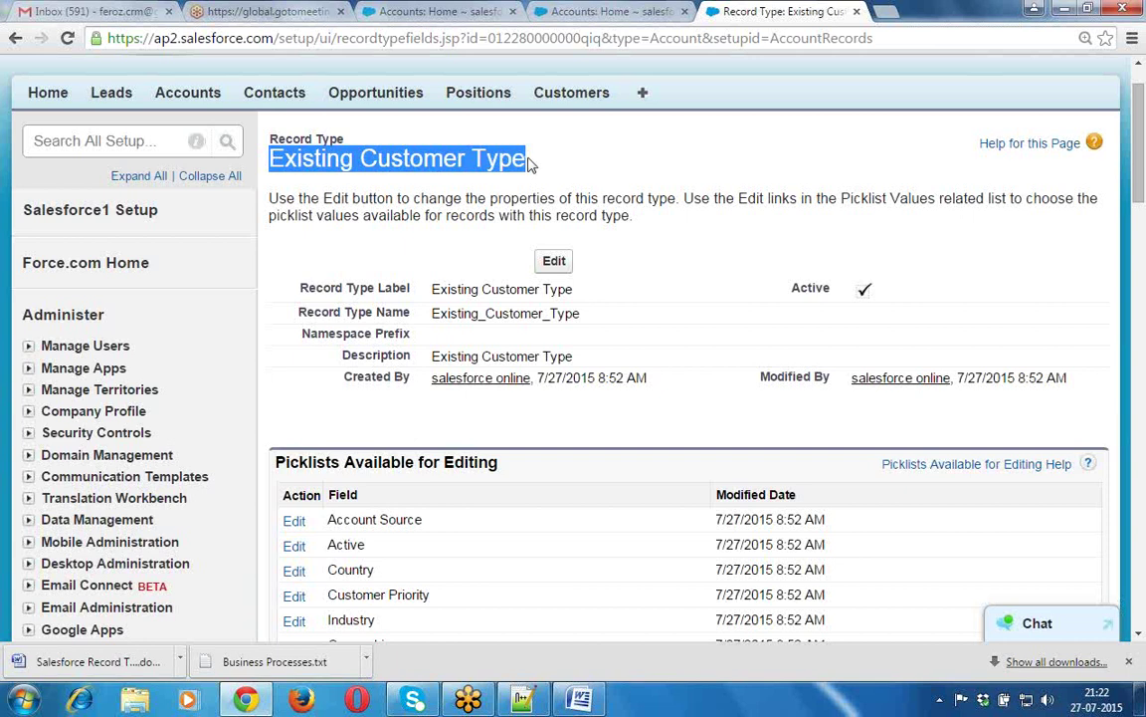
{"action": "left_click", "coordinate": [337, 124]}
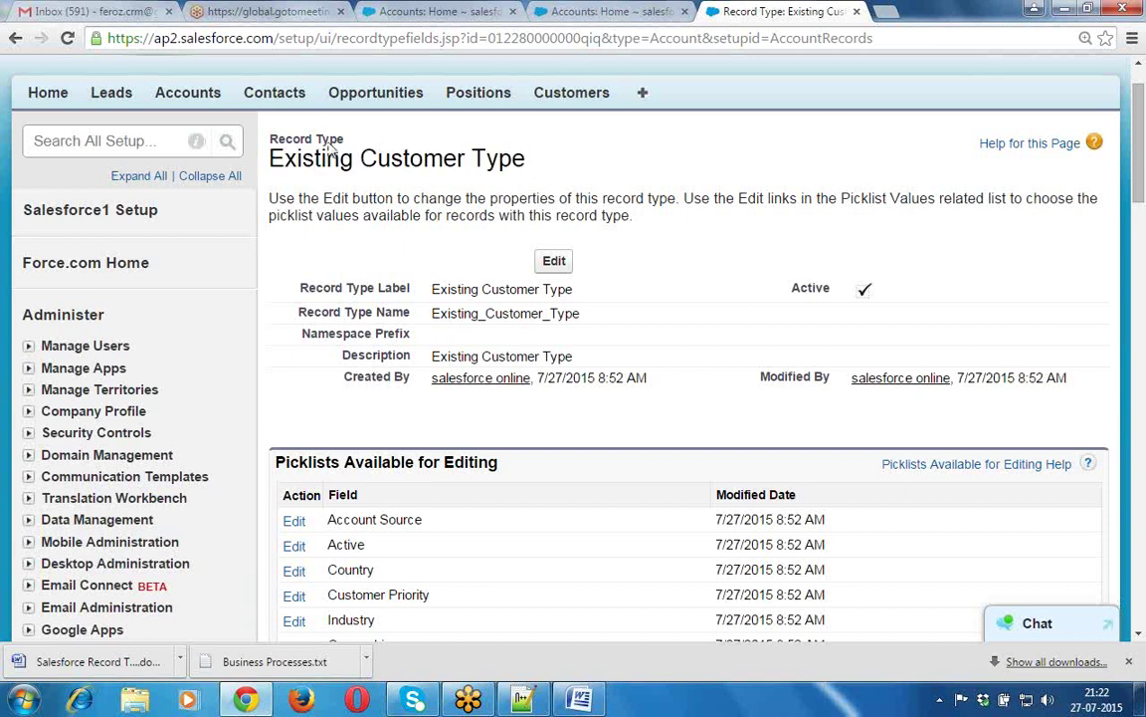
{"action": "left_click", "coordinate": [189, 94]}
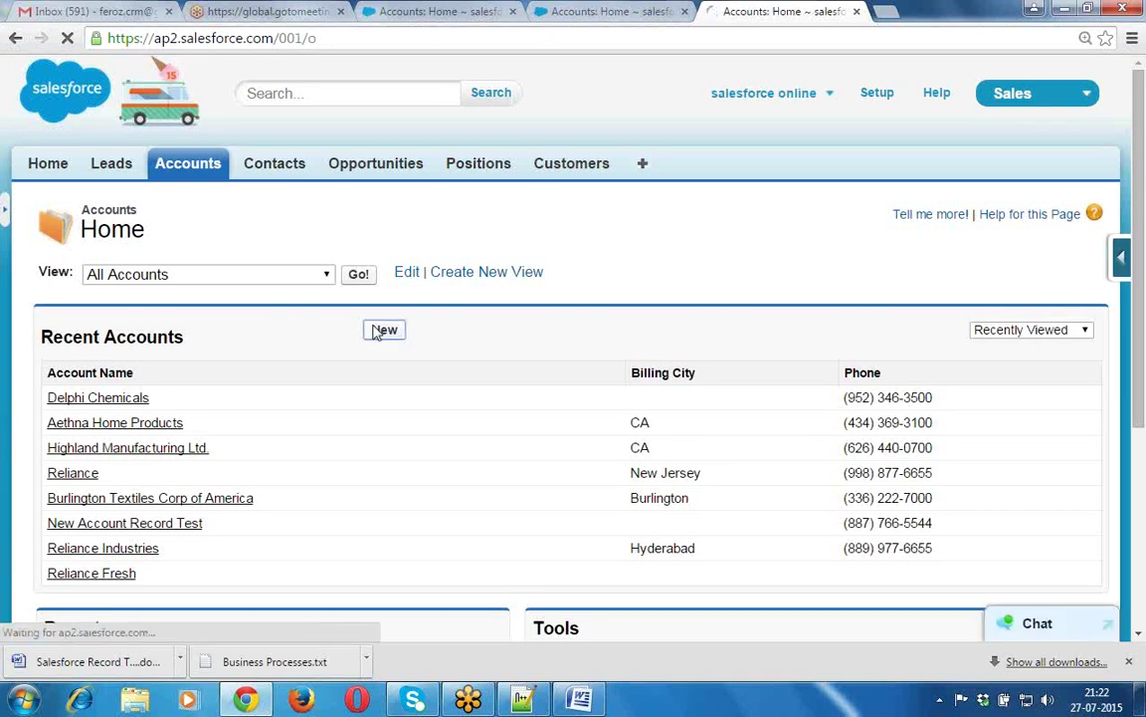
{"action": "left_click", "coordinate": [384, 331]}
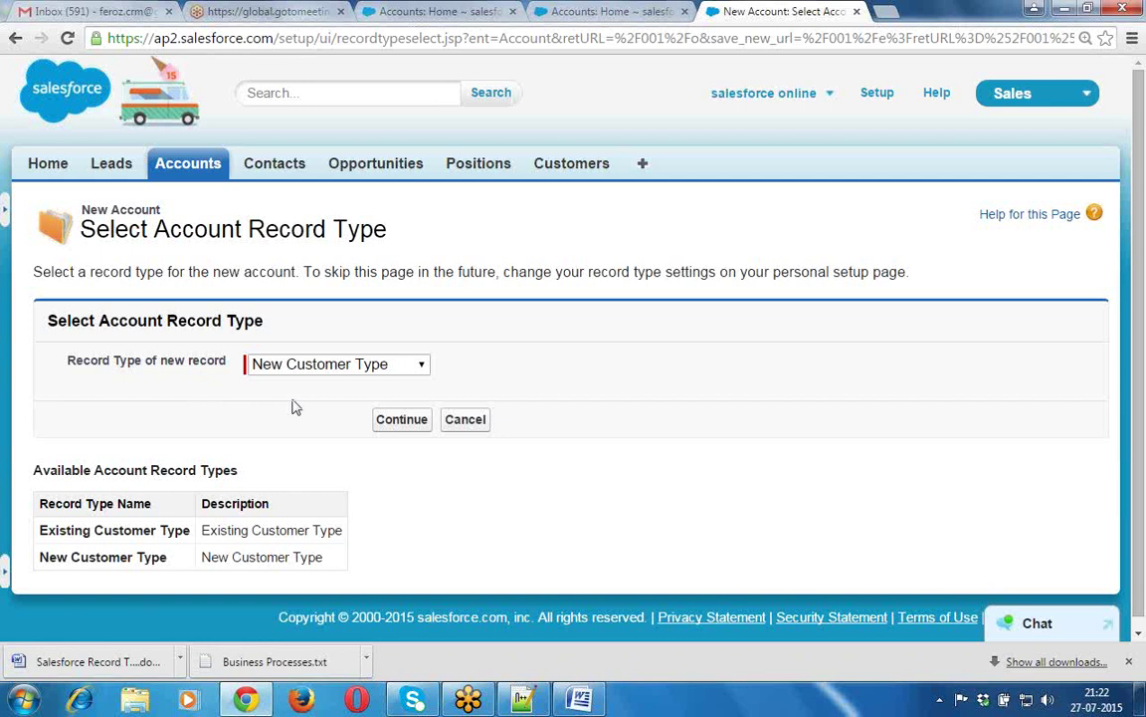
{"action": "left_click", "coordinate": [424, 366]}
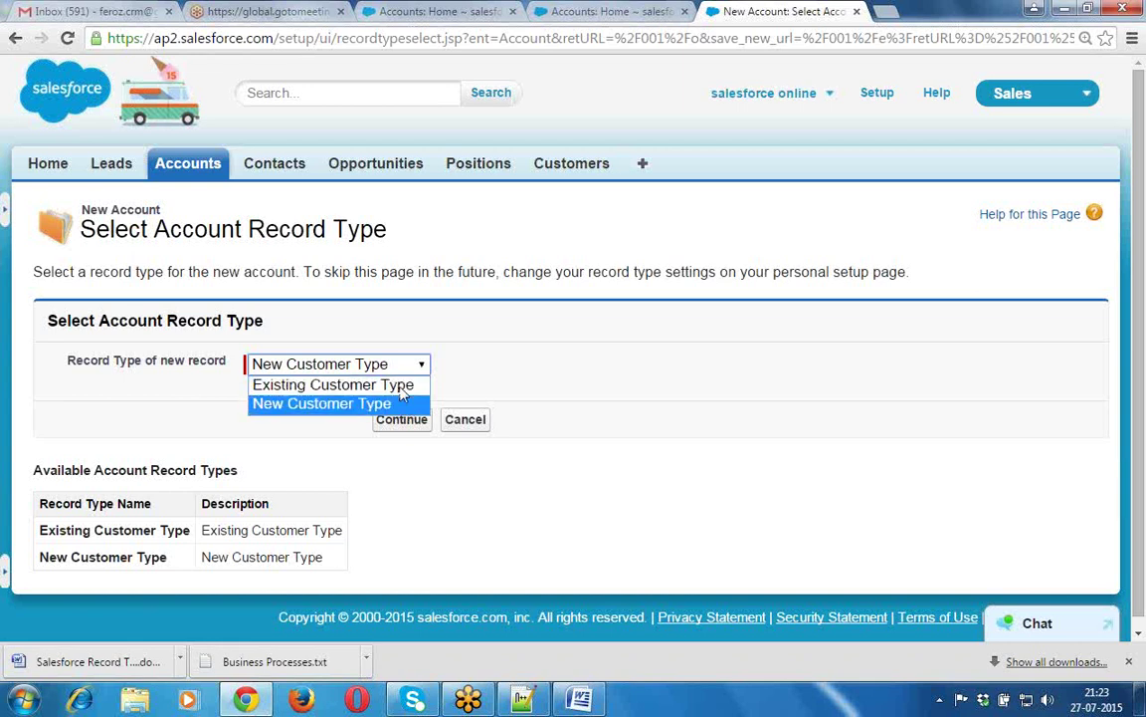
{"action": "left_click", "coordinate": [569, 20]}
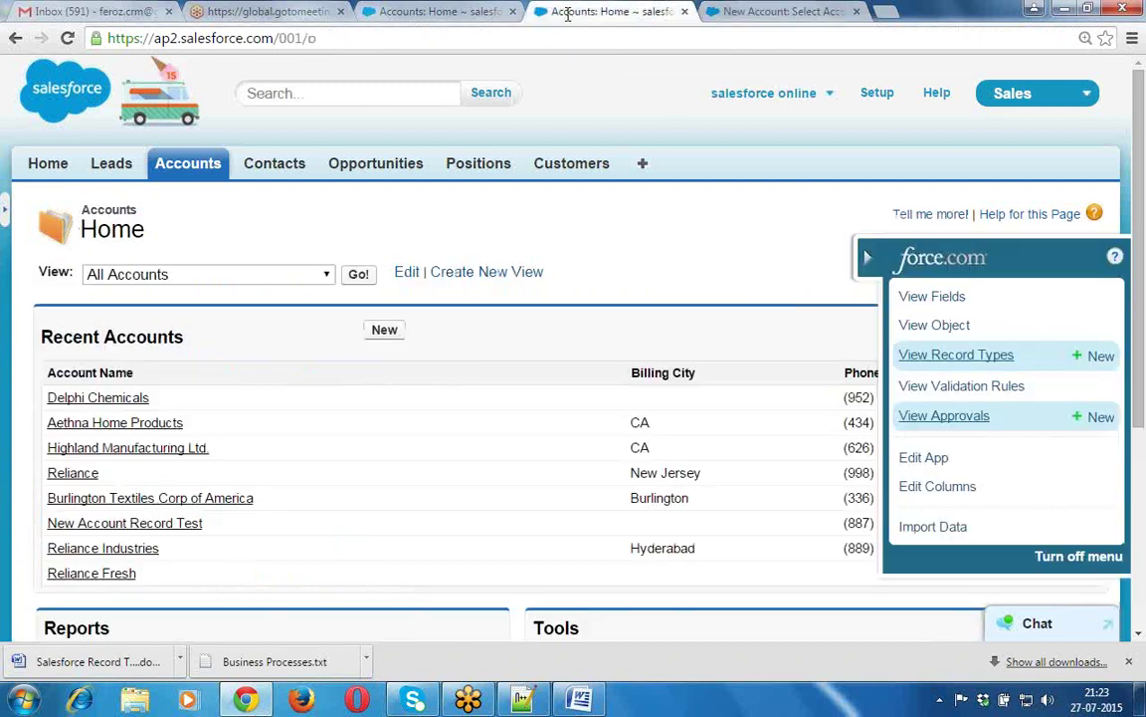
{"action": "left_click", "coordinate": [373, 40]}
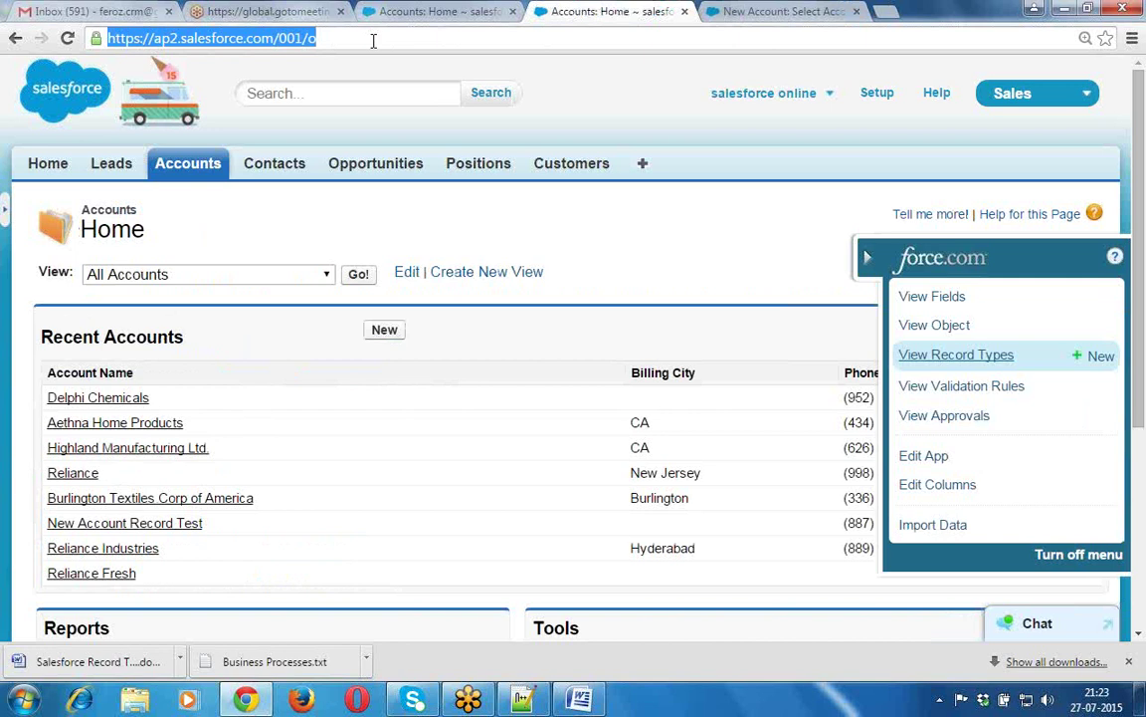
{"action": "type", "text": "www.icic"}
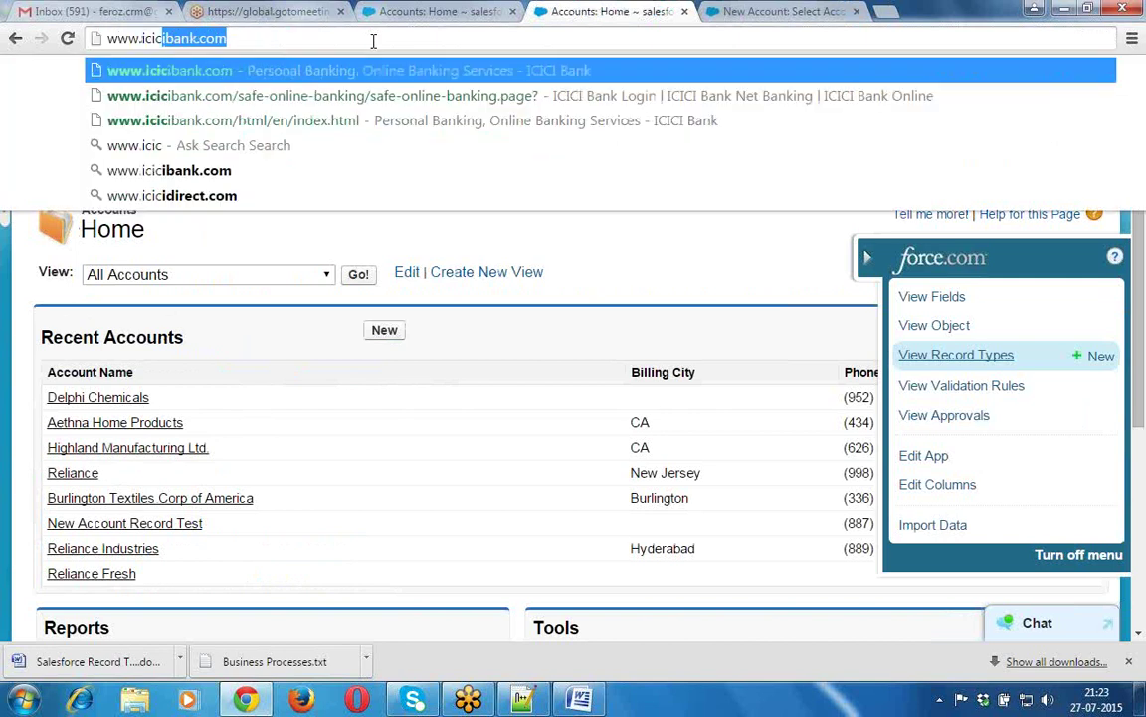
{"action": "key", "text": "Return"}
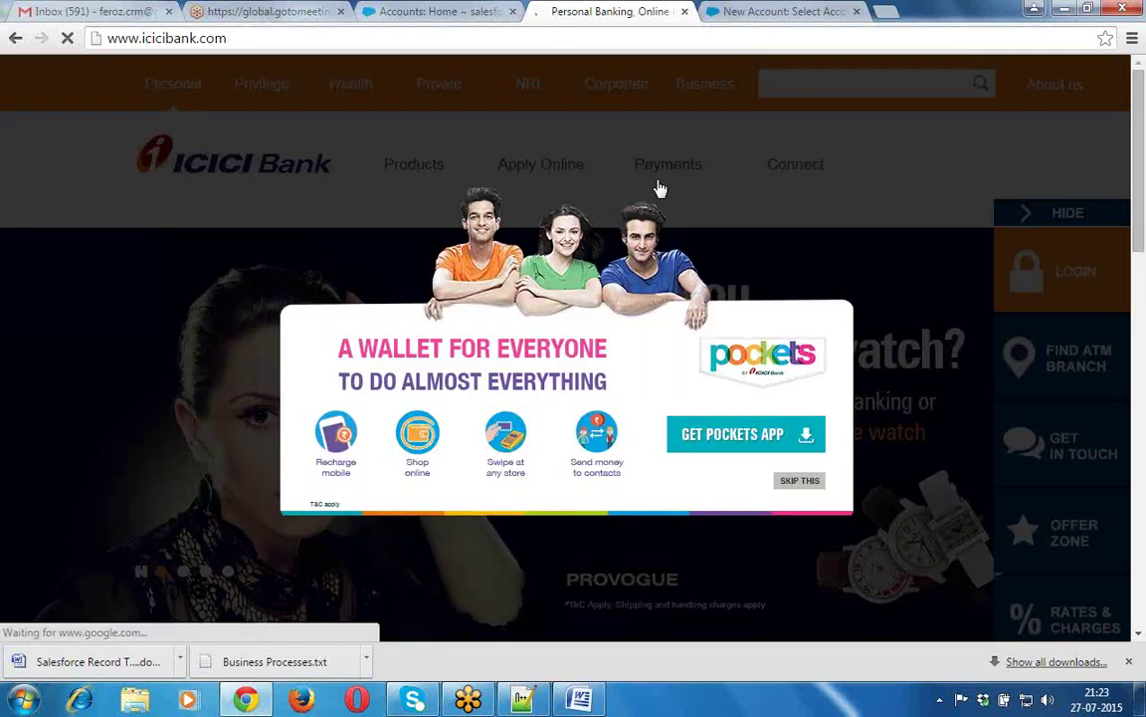
{"action": "left_click", "coordinate": [822, 479]}
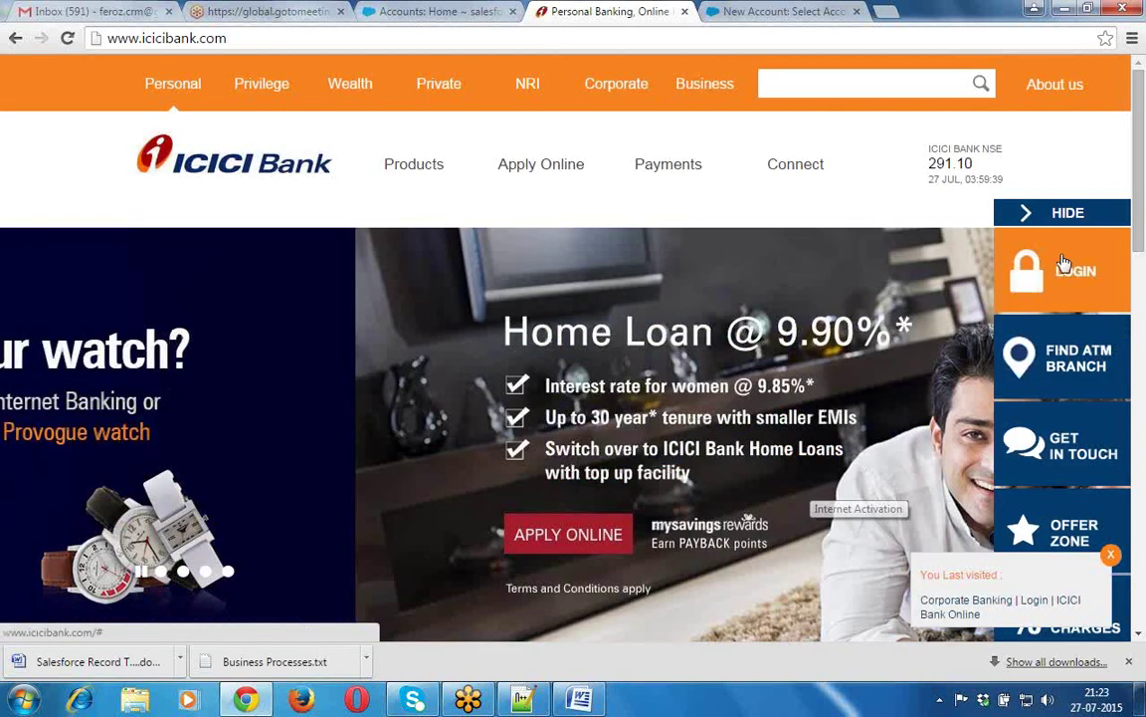
{"action": "left_click", "coordinate": [1063, 262]}
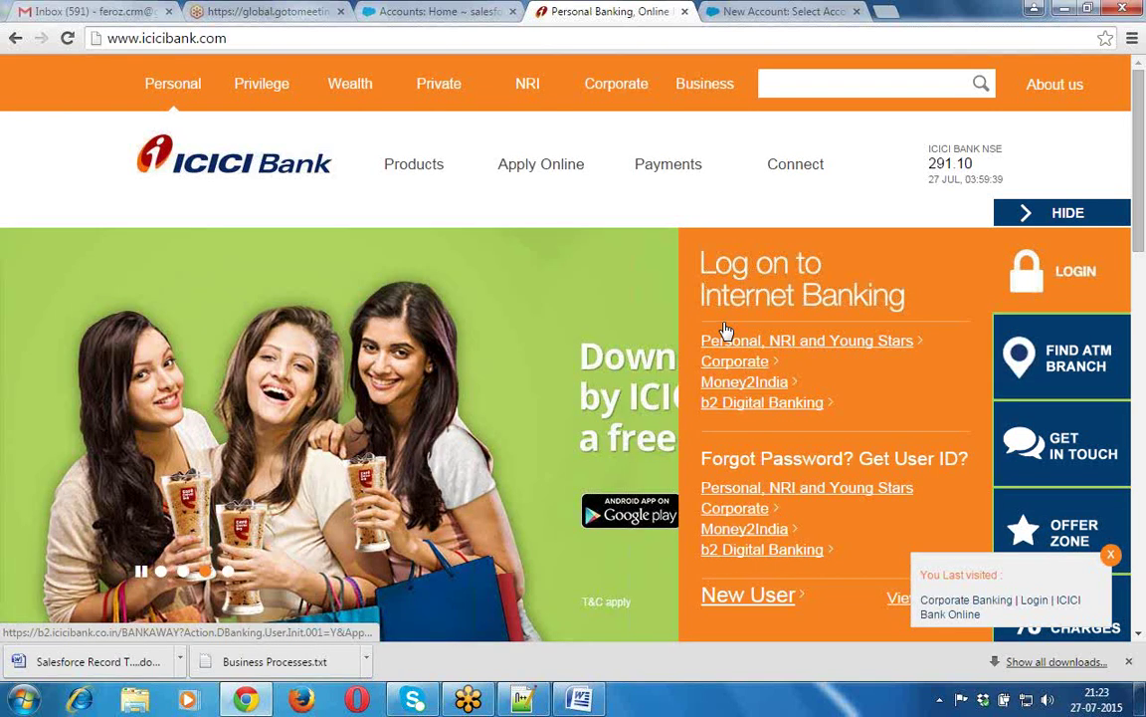
Return to the Salesforce Accounts home page and start a new account with the New Customer Type record type
{"action": "left_click", "coordinate": [425, 14]}
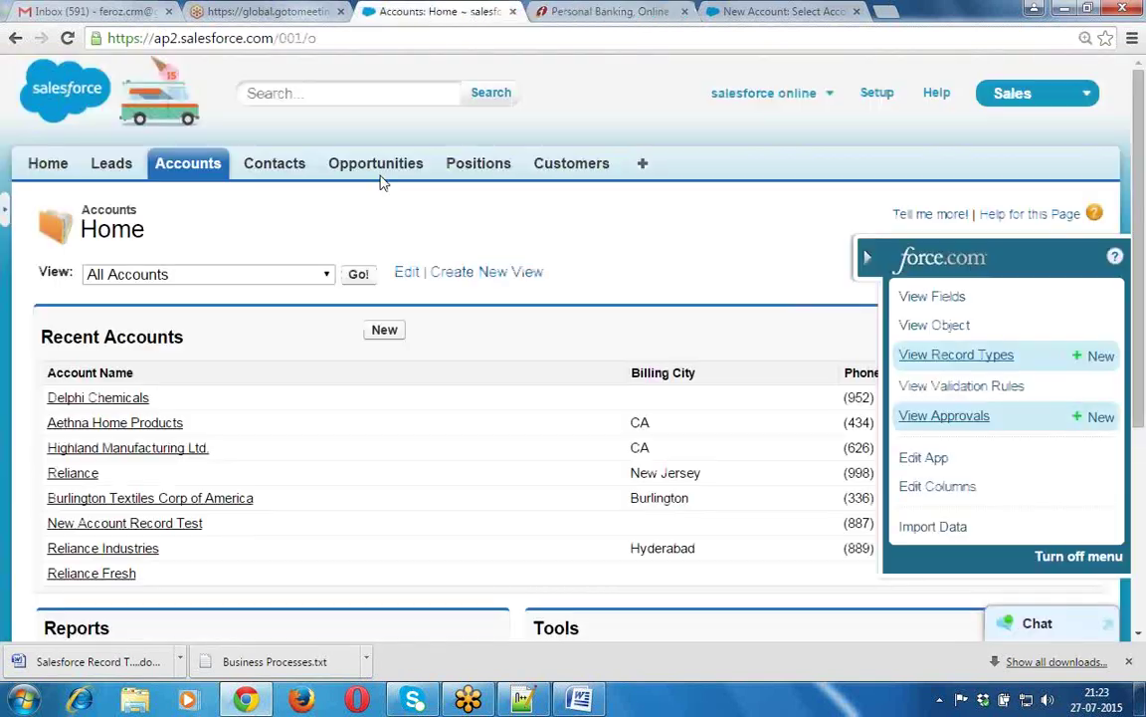
{"action": "left_click", "coordinate": [385, 331]}
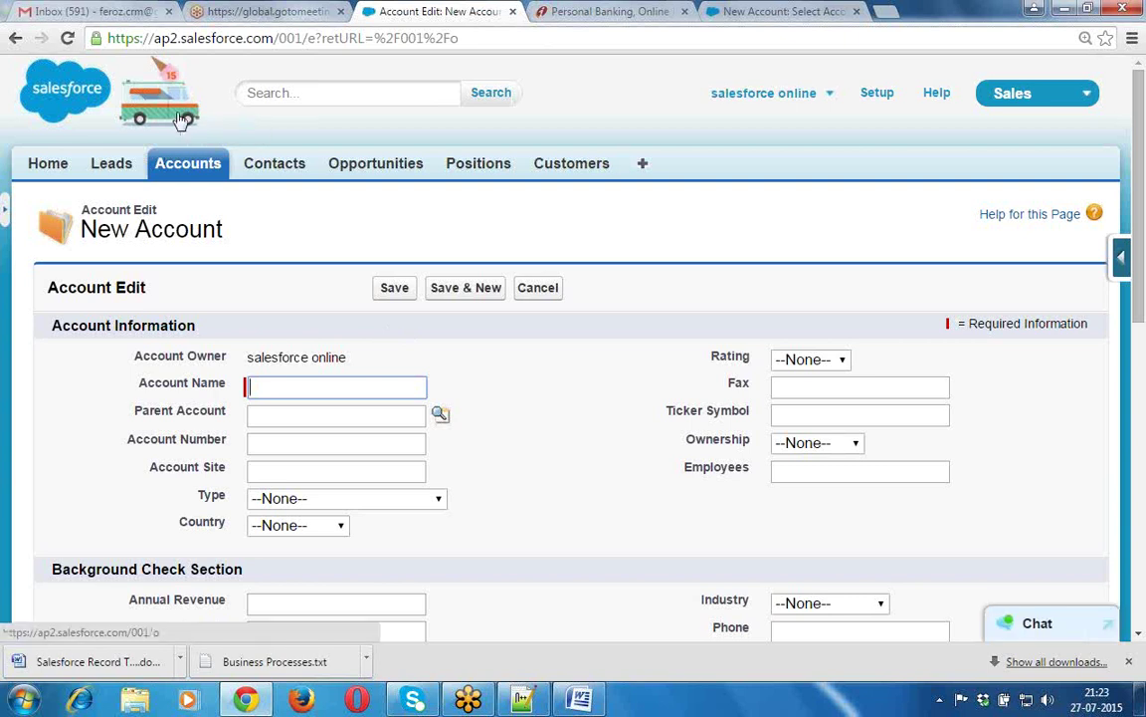
{"action": "left_click", "coordinate": [180, 120]}
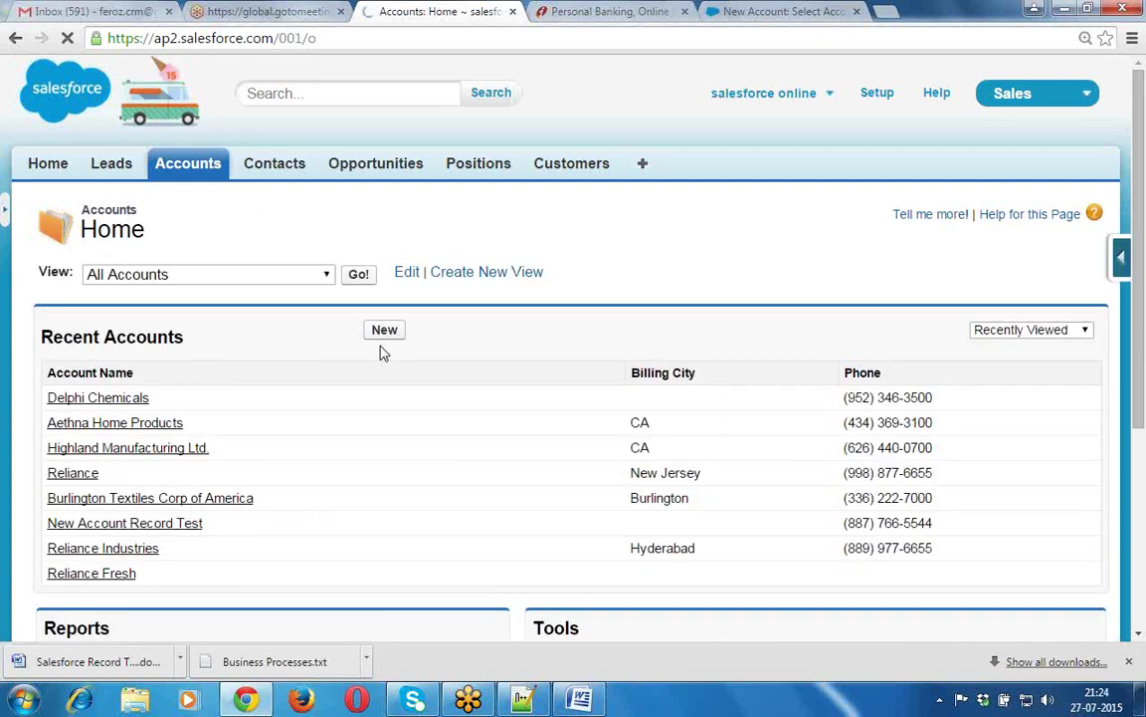
{"action": "left_click", "coordinate": [383, 343]}
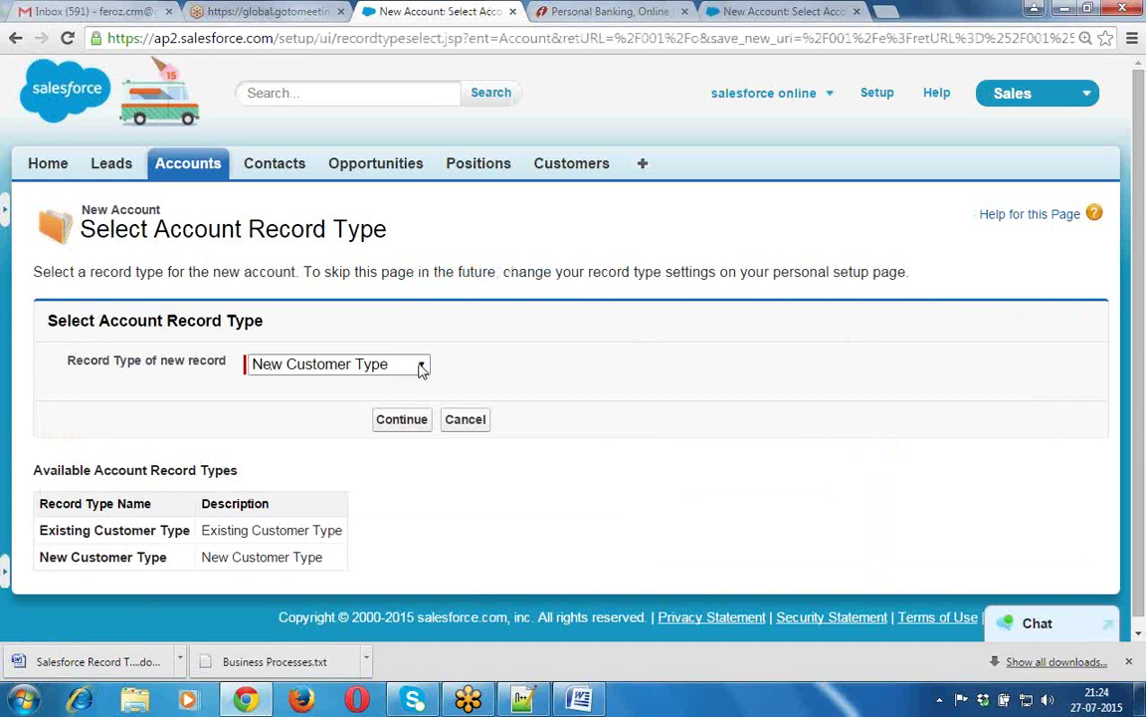
{"action": "left_click", "coordinate": [422, 369]}
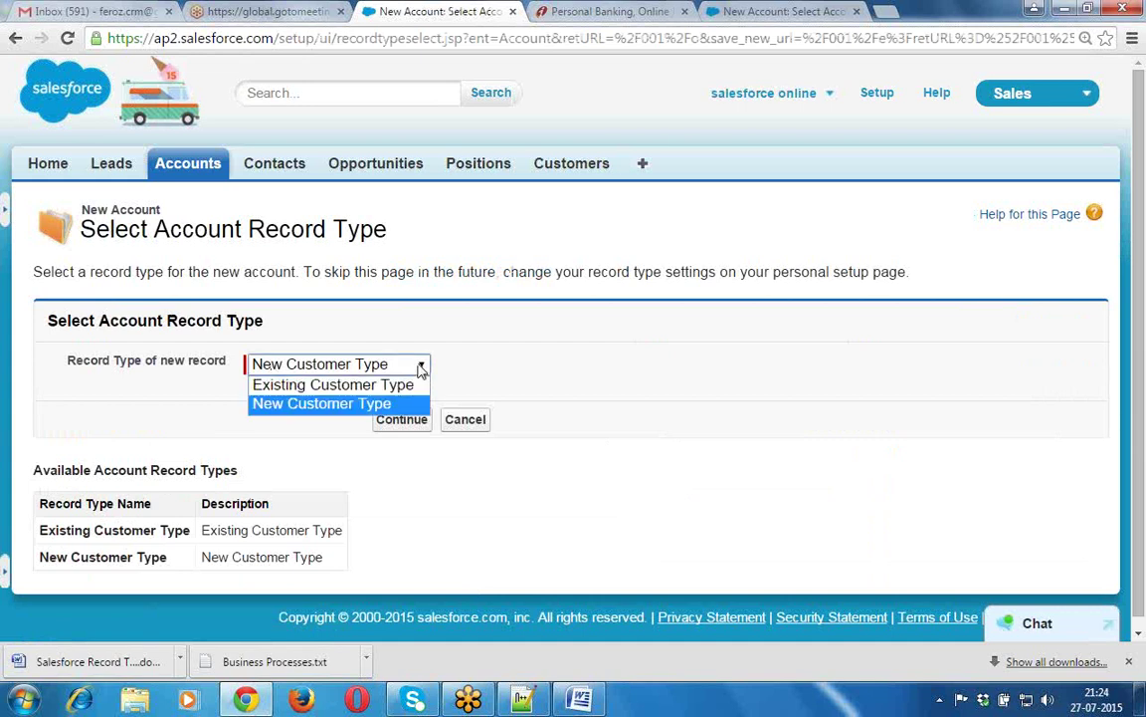
{"action": "left_click", "coordinate": [329, 406]}
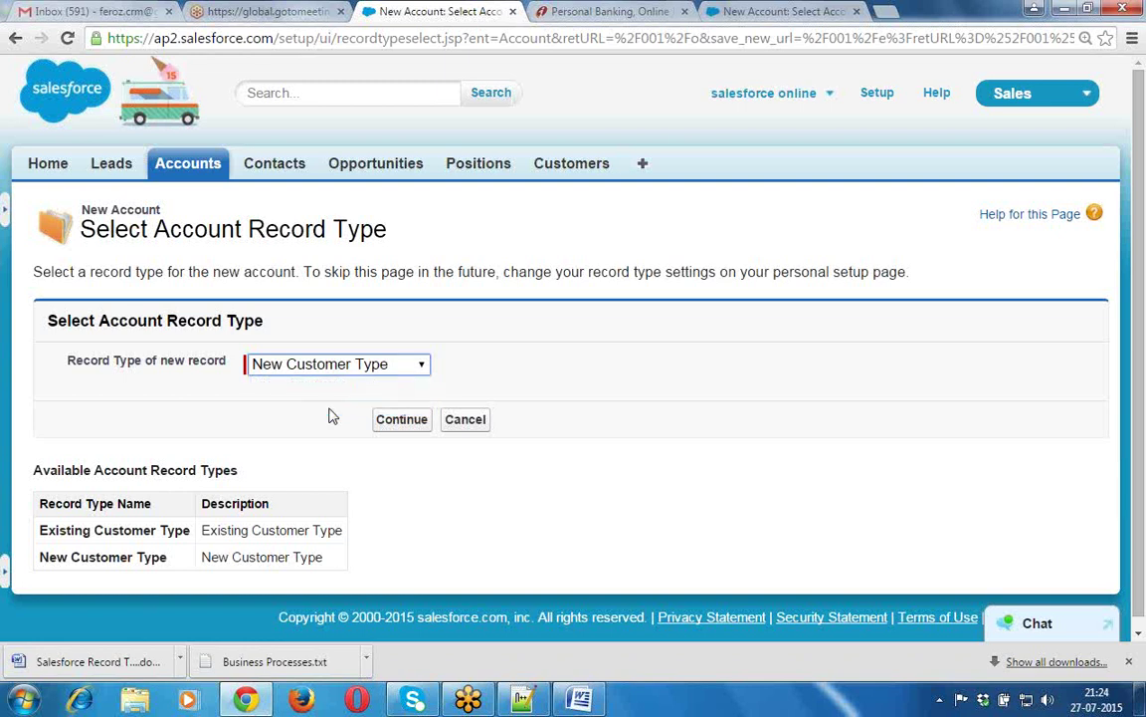
{"action": "left_click", "coordinate": [398, 421]}
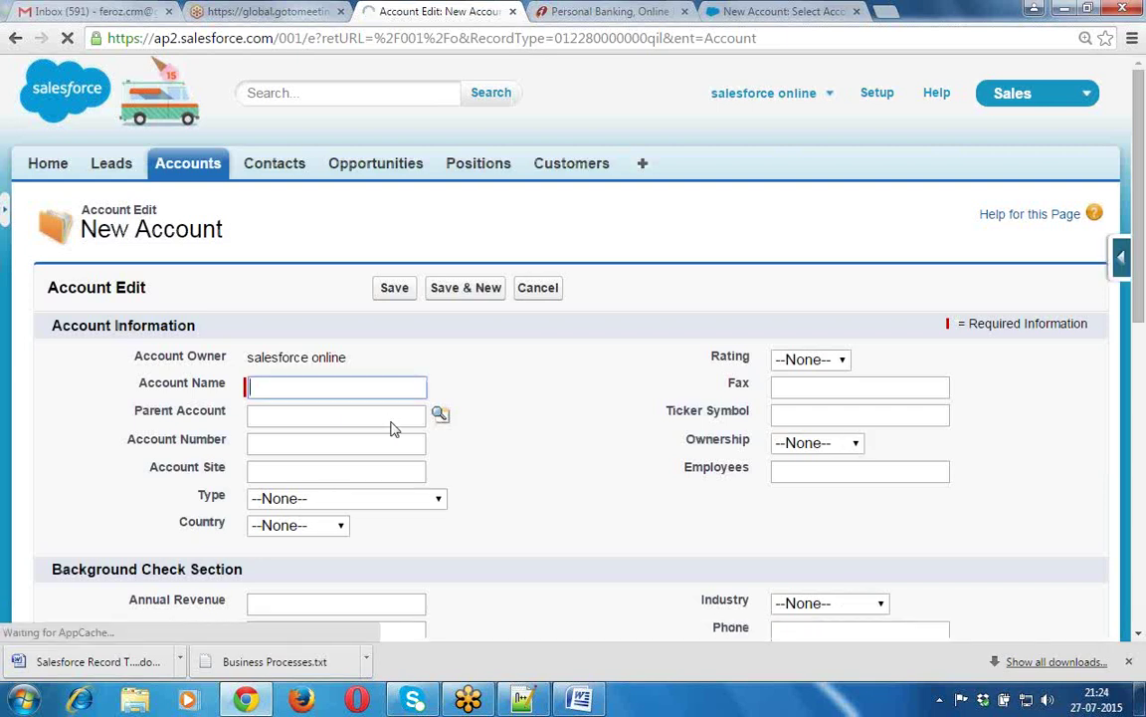
Examine the sections of the New Customer Type account form, from Account Information and Background Check Section through Description Information
{"action": "mouse_move", "coordinate": [1142, 242]}
{"action": "left_mouse_down"}
{"action": "mouse_move", "coordinate": [1145, 368]}
{"action": "mouse_move", "coordinate": [1144, 263]}
{"action": "left_mouse_up"}
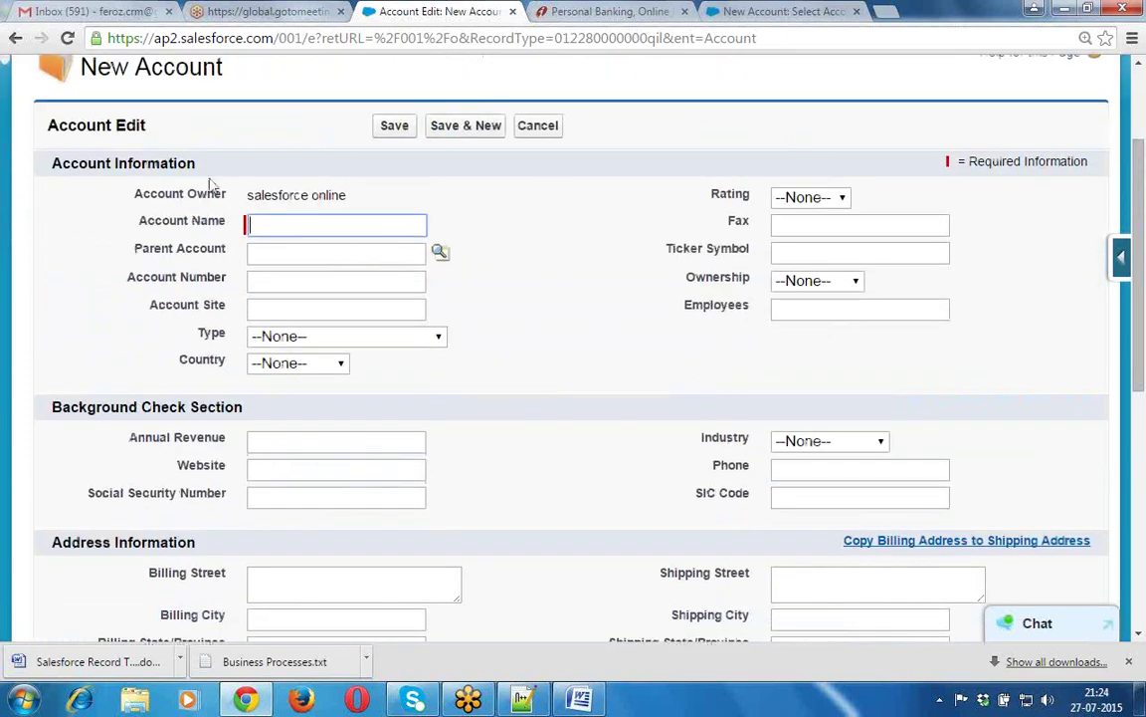
{"action": "left_click_drag", "start_coordinate": [196, 164], "coordinate": [54, 169]}
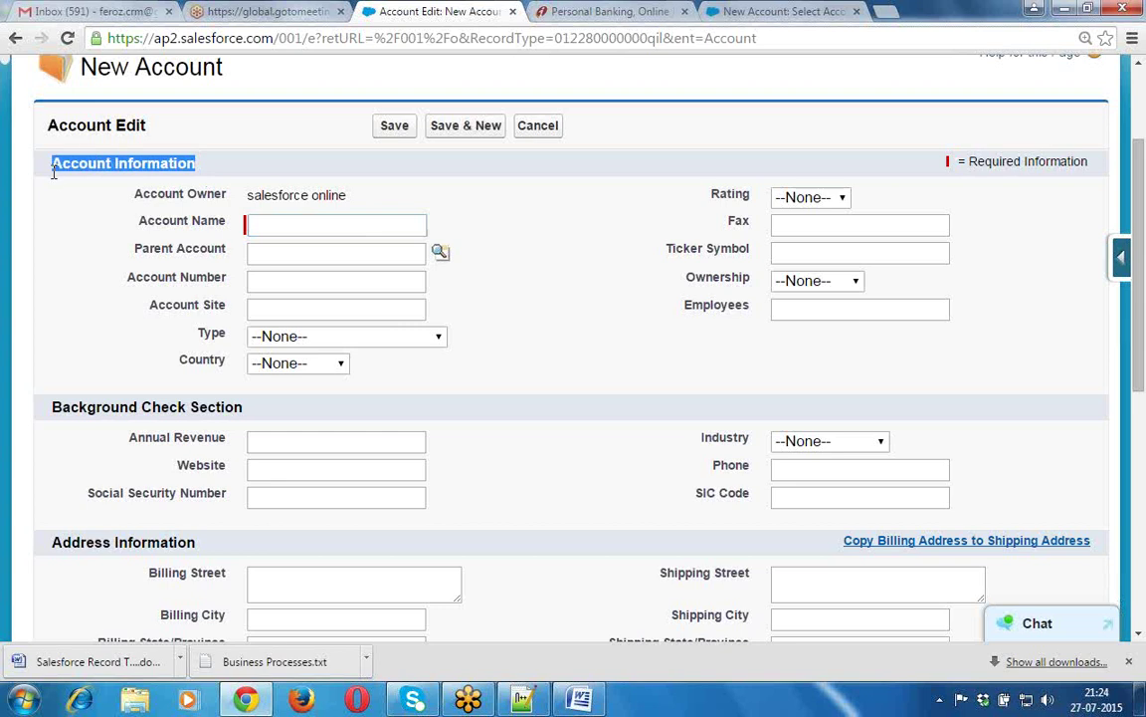
{"action": "double_click", "coordinate": [256, 408]}
{"action": "left_click_drag", "start_coordinate": [256, 407], "coordinate": [46, 405]}
{"action": "left_click", "coordinate": [45, 414]}
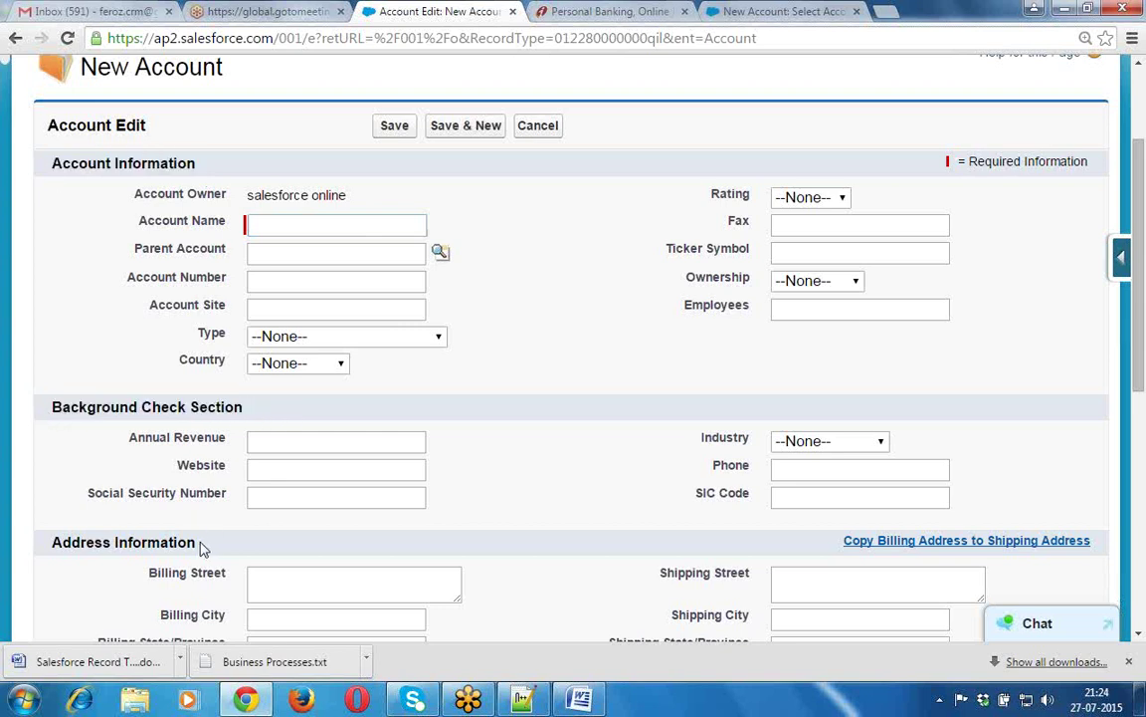
{"action": "left_click_drag", "start_coordinate": [198, 543], "coordinate": [55, 541]}
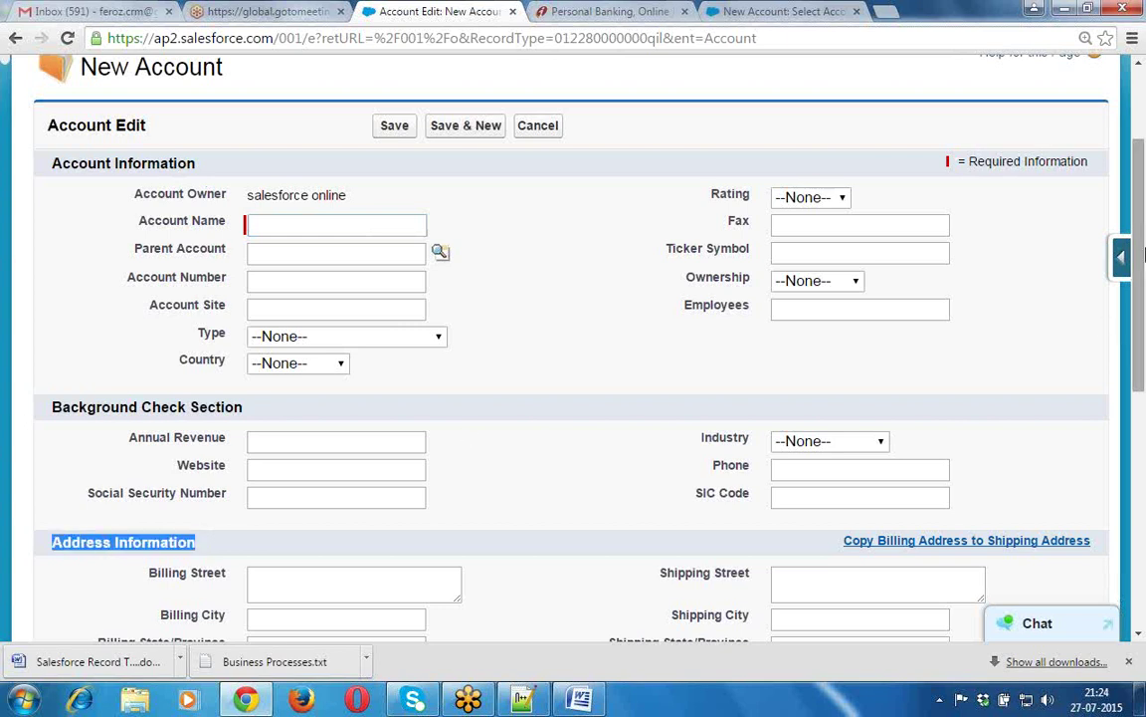
{"action": "left_click_drag", "start_coordinate": [1142, 269], "coordinate": [1144, 303]}
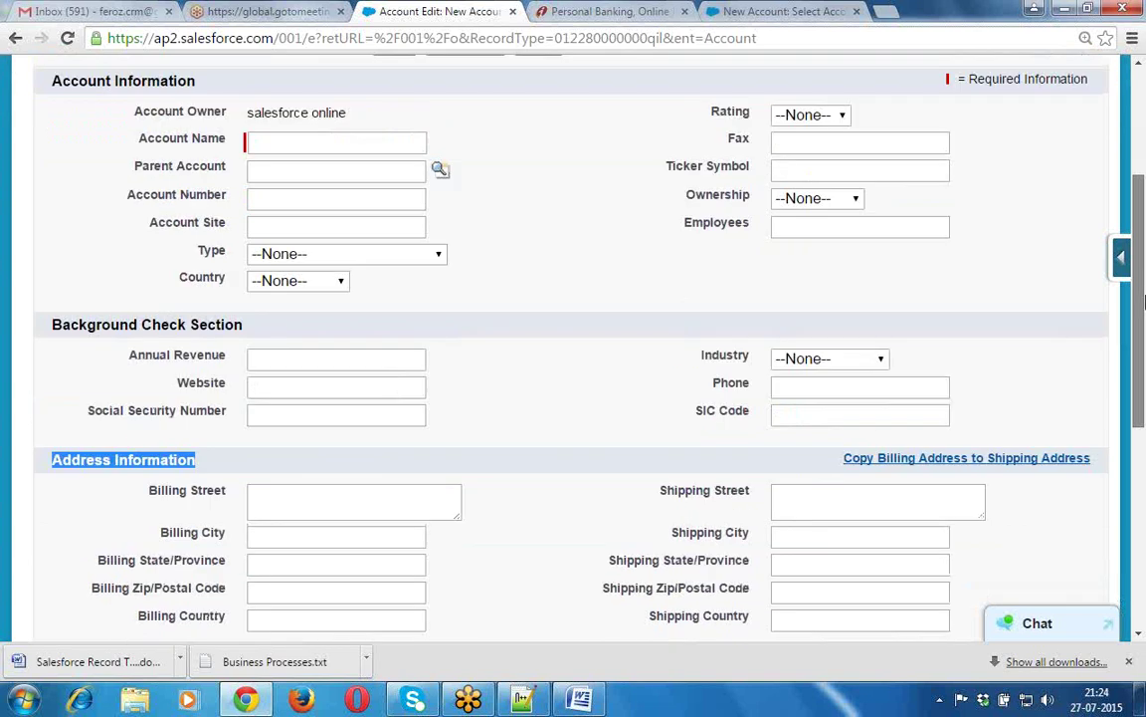
{"action": "scroll", "coordinate": [1145, 304], "scroll_direction": "down", "scroll_amount": 1}
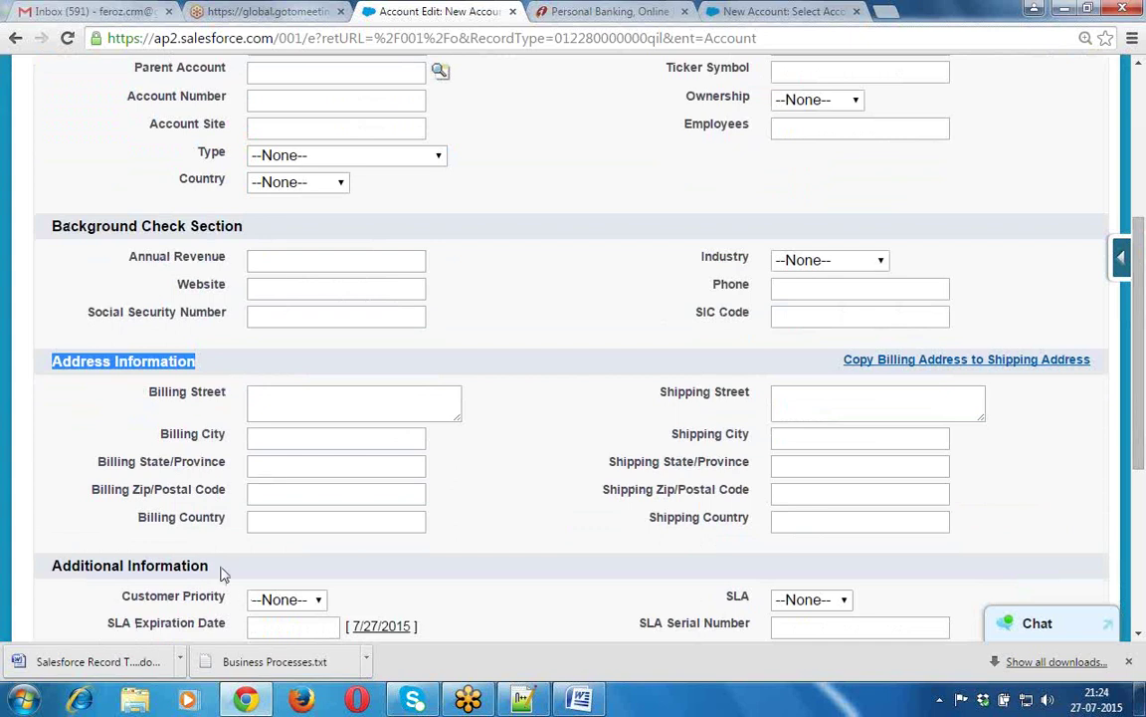
{"action": "left_click_drag", "start_coordinate": [225, 564], "coordinate": [50, 569]}
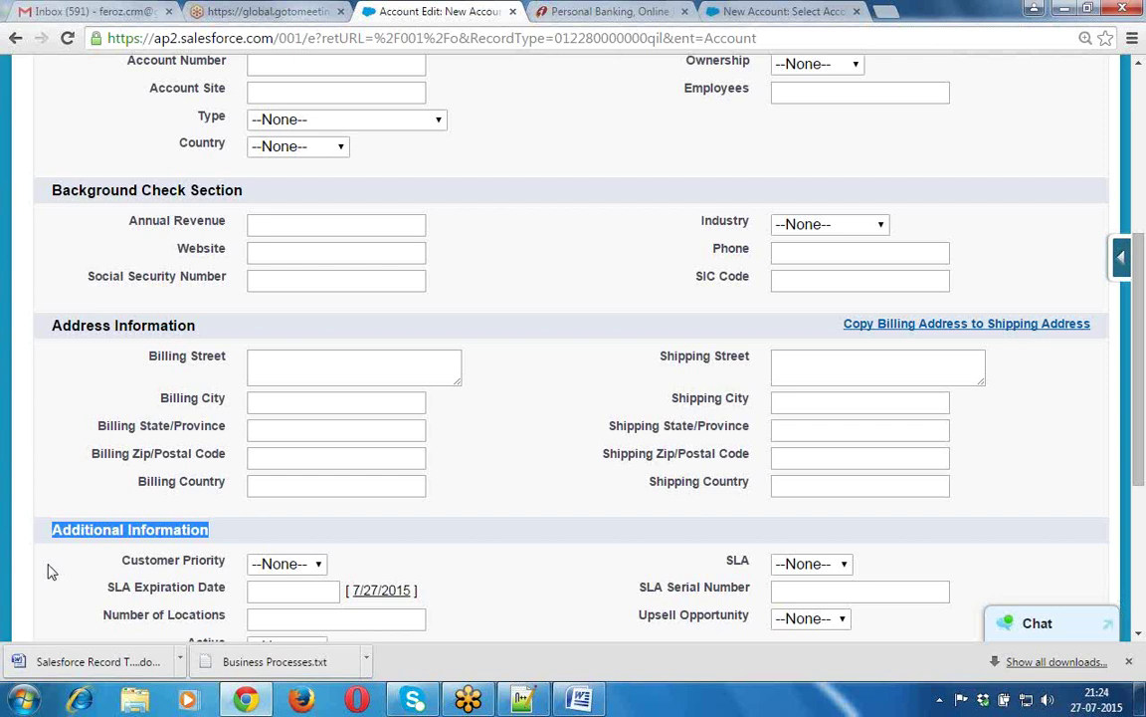
{"action": "scroll", "coordinate": [47, 568], "scroll_direction": "down", "scroll_amount": 1}
{"action": "scroll", "coordinate": [49, 565], "scroll_direction": "down", "scroll_amount": 2}
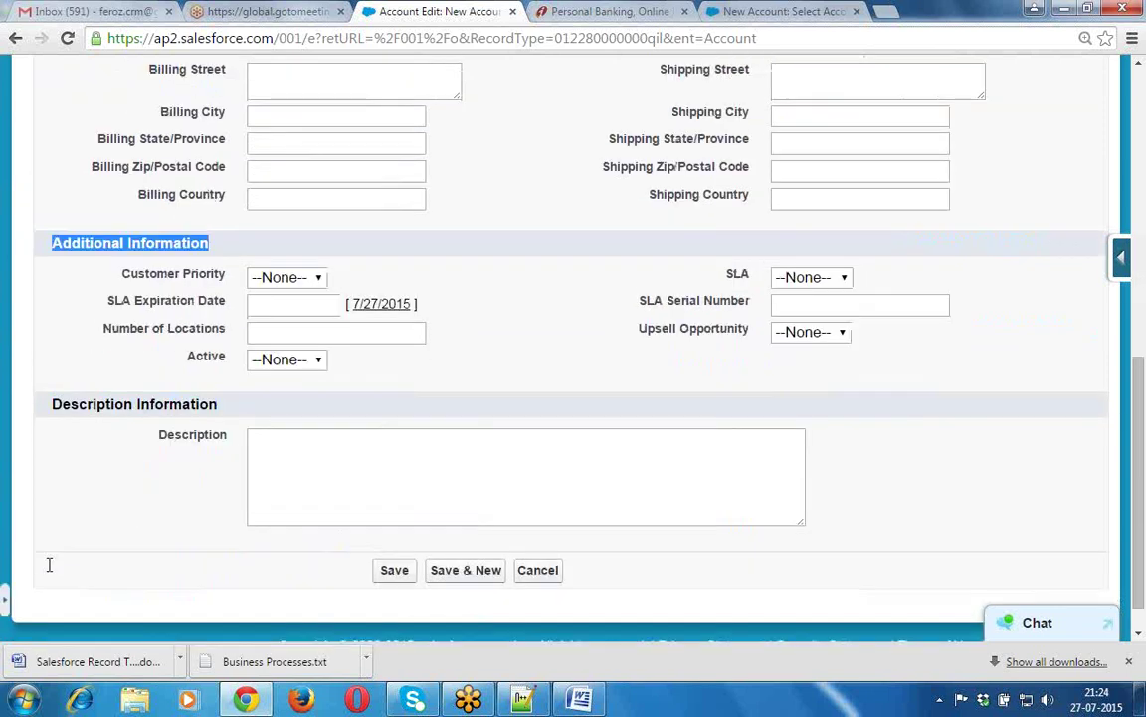
{"action": "scroll", "coordinate": [49, 564], "scroll_direction": "up", "scroll_amount": 3}
{"action": "scroll", "coordinate": [52, 571], "scroll_direction": "up", "scroll_amount": 2}
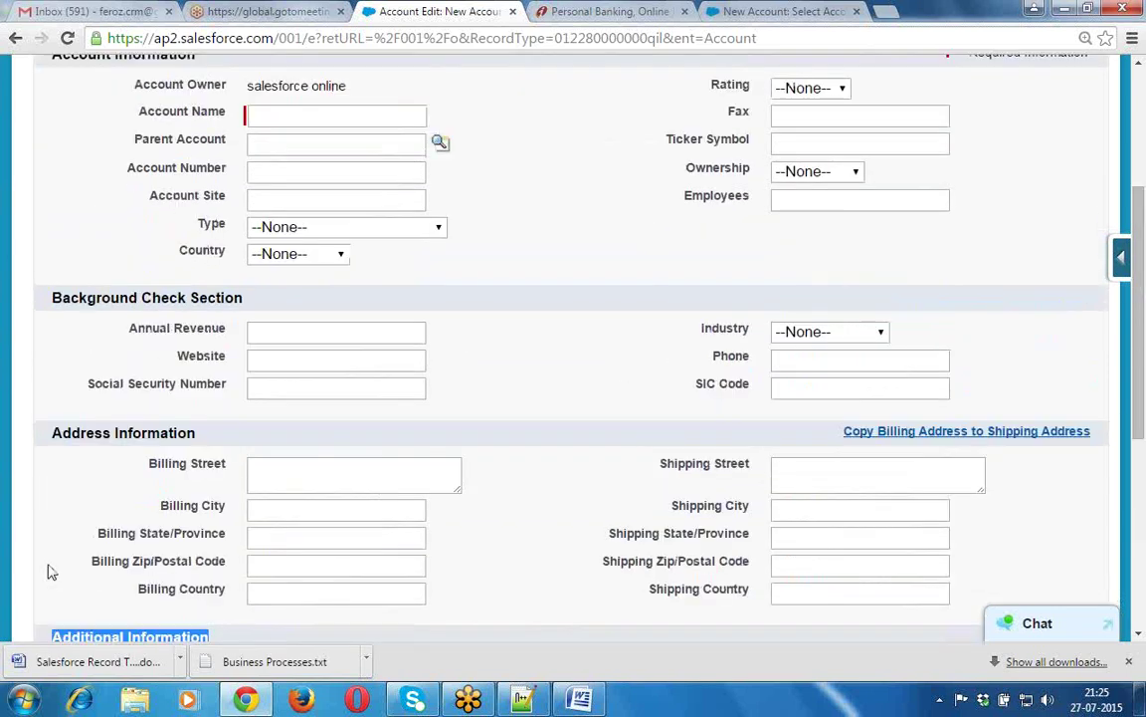
{"action": "scroll", "coordinate": [52, 571], "scroll_direction": "up", "scroll_amount": 3}
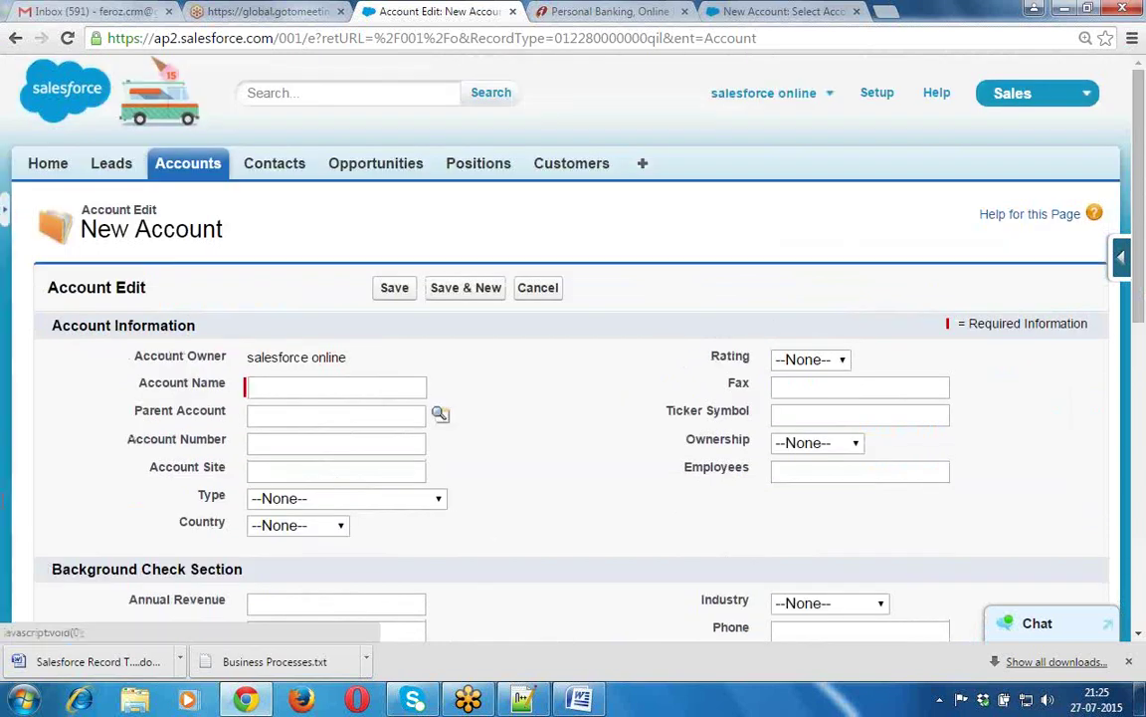
Return to the Accounts home page and start a new account with the Existing Customer Type record type
{"action": "left_click", "coordinate": [186, 175]}
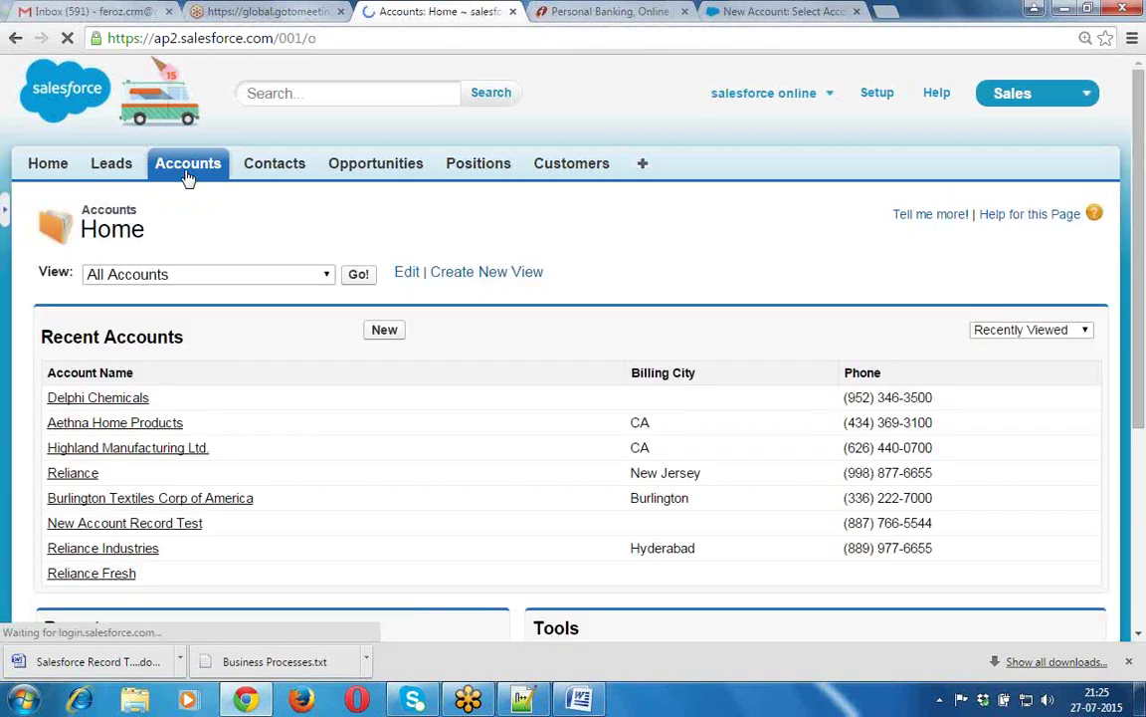
{"action": "left_click", "coordinate": [385, 331]}
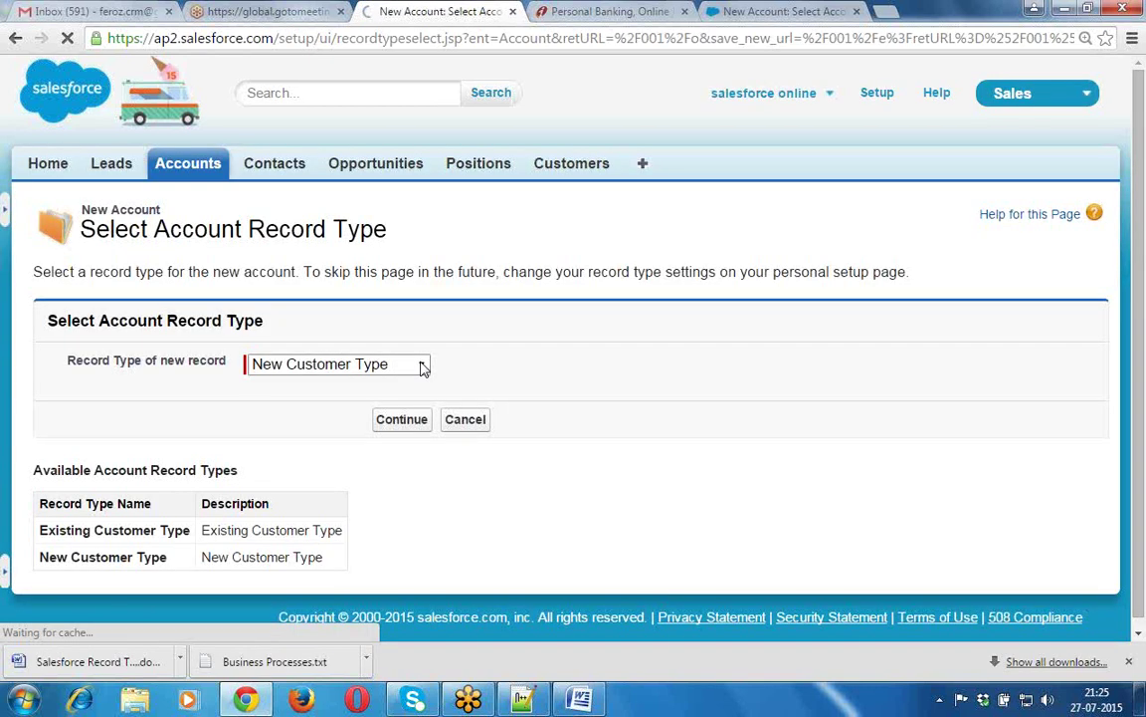
{"action": "left_click", "coordinate": [423, 367]}
{"action": "left_click", "coordinate": [370, 386]}
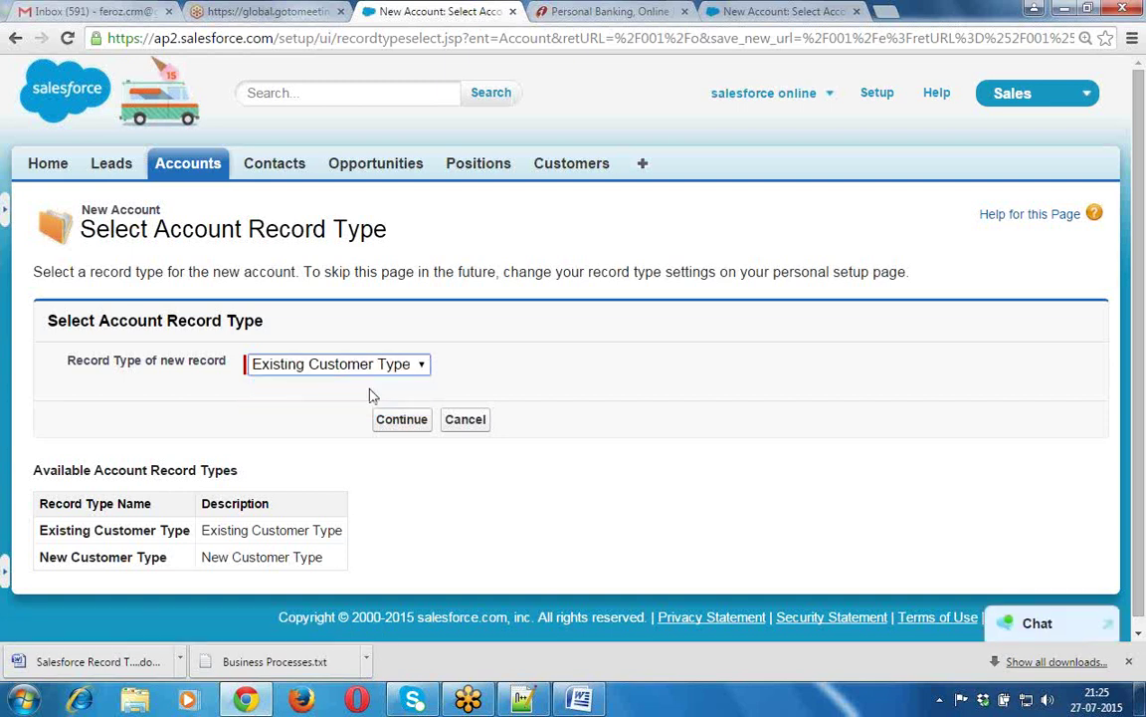
{"action": "left_click", "coordinate": [402, 420]}
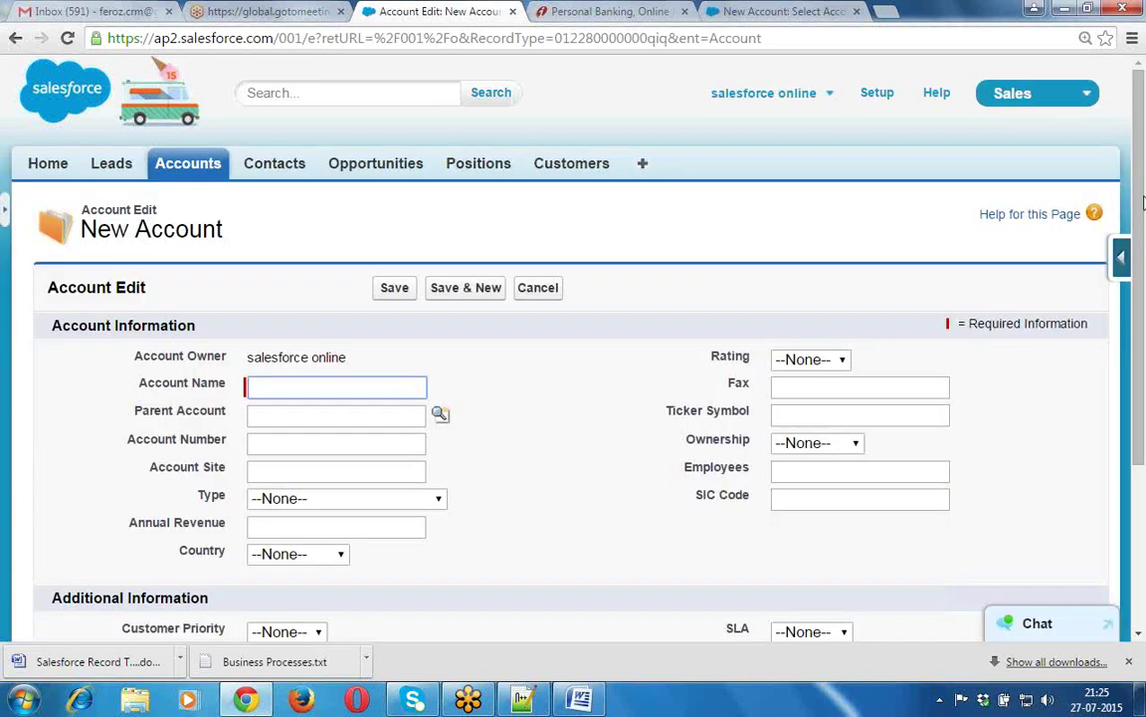
Examine the Account Information and Additional Information sections of the Existing Customer Type account form
{"action": "scroll", "coordinate": [1145, 246], "scroll_direction": "down", "scroll_amount": 1}
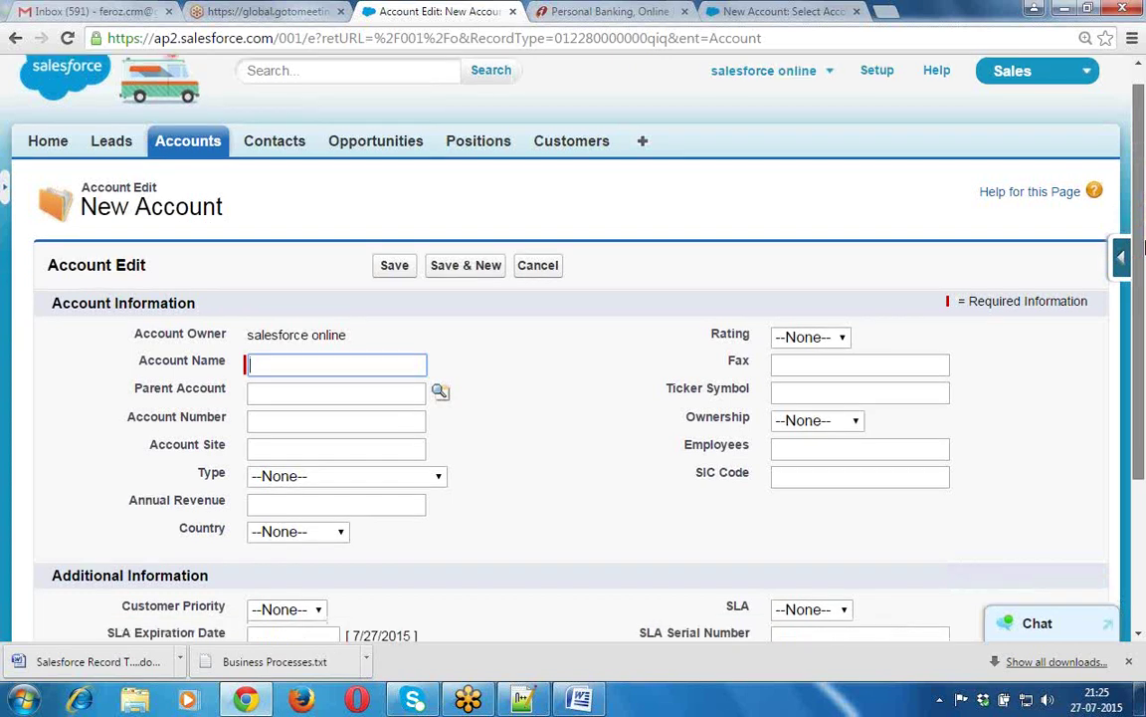
{"action": "left_click_drag", "start_coordinate": [1144, 246], "coordinate": [1145, 312]}
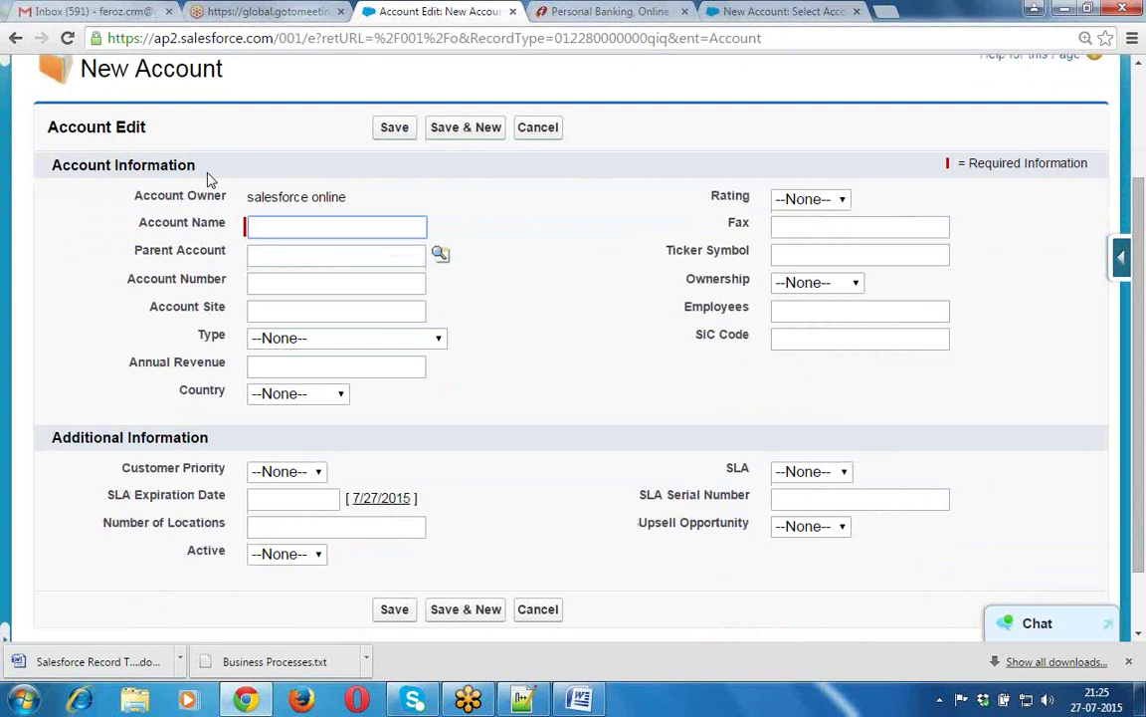
{"action": "left_click_drag", "start_coordinate": [209, 173], "coordinate": [49, 165]}
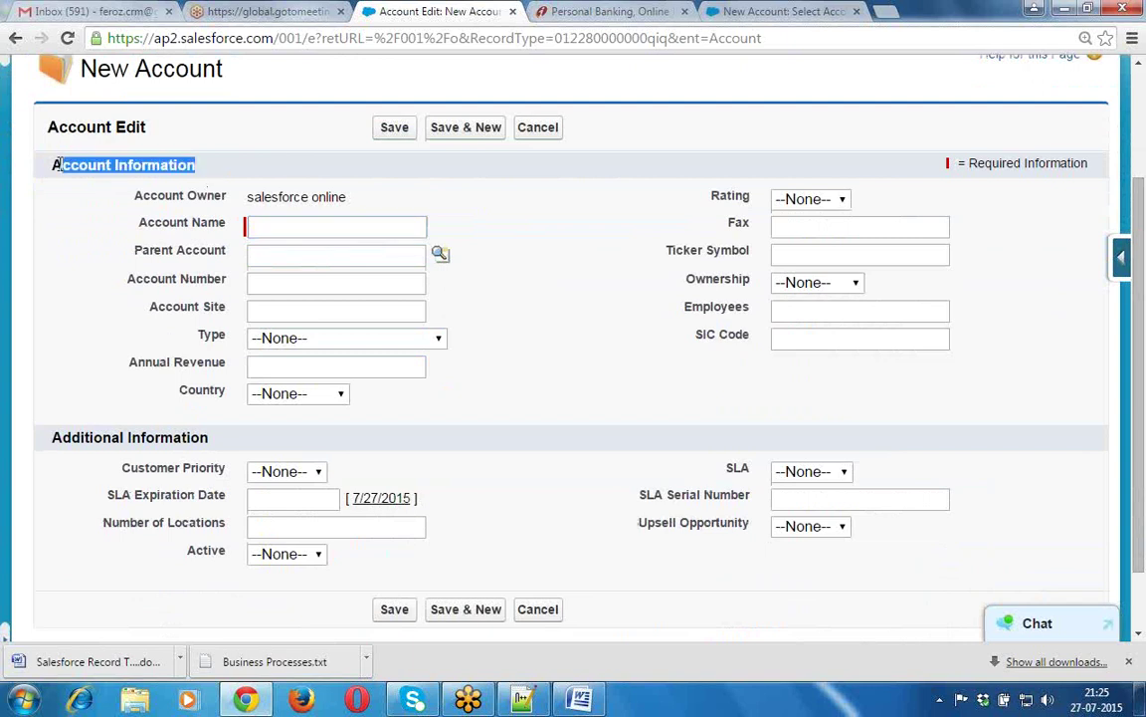
{"action": "left_click", "coordinate": [213, 452]}
{"action": "left_click_drag", "start_coordinate": [212, 445], "coordinate": [54, 439]}
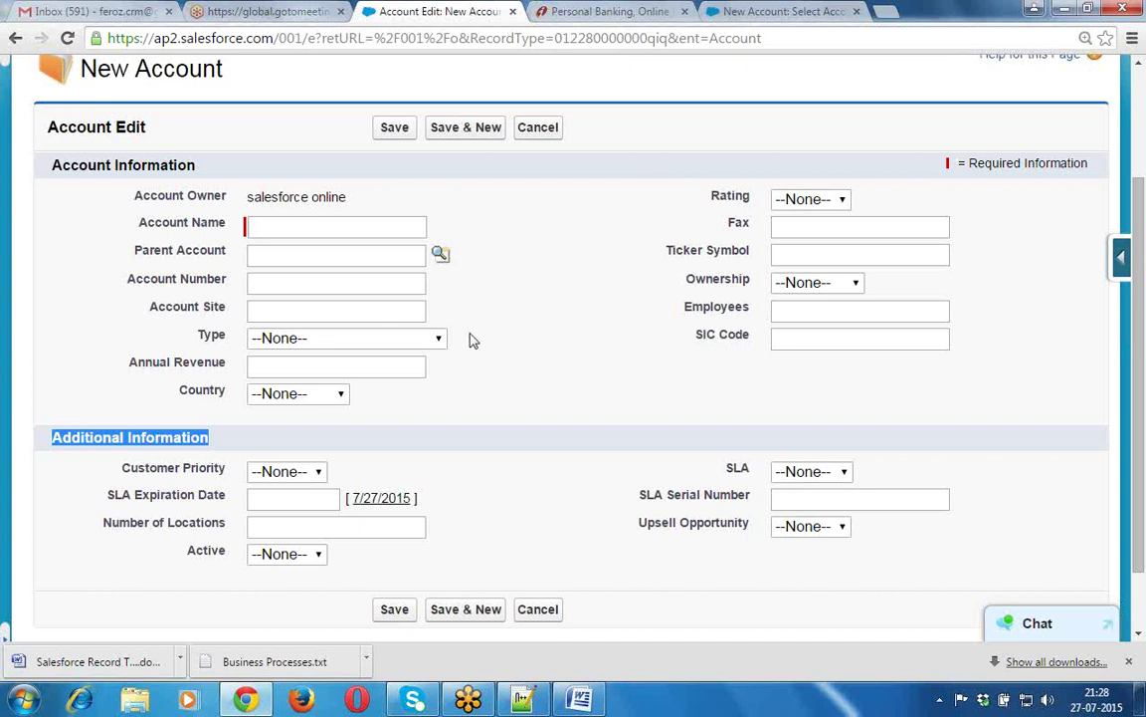
View the options of the Type and Ownership picklists on the new account form, leaving both unset
{"action": "left_click", "coordinate": [438, 341]}
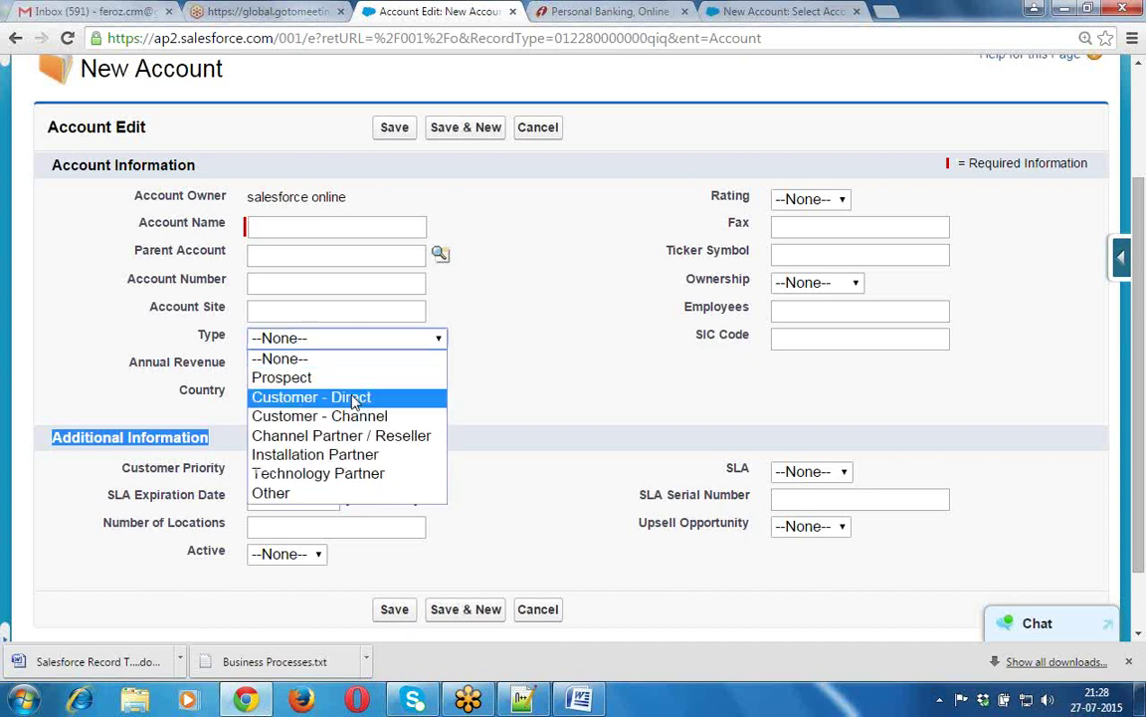
{"action": "left_click", "coordinate": [584, 266]}
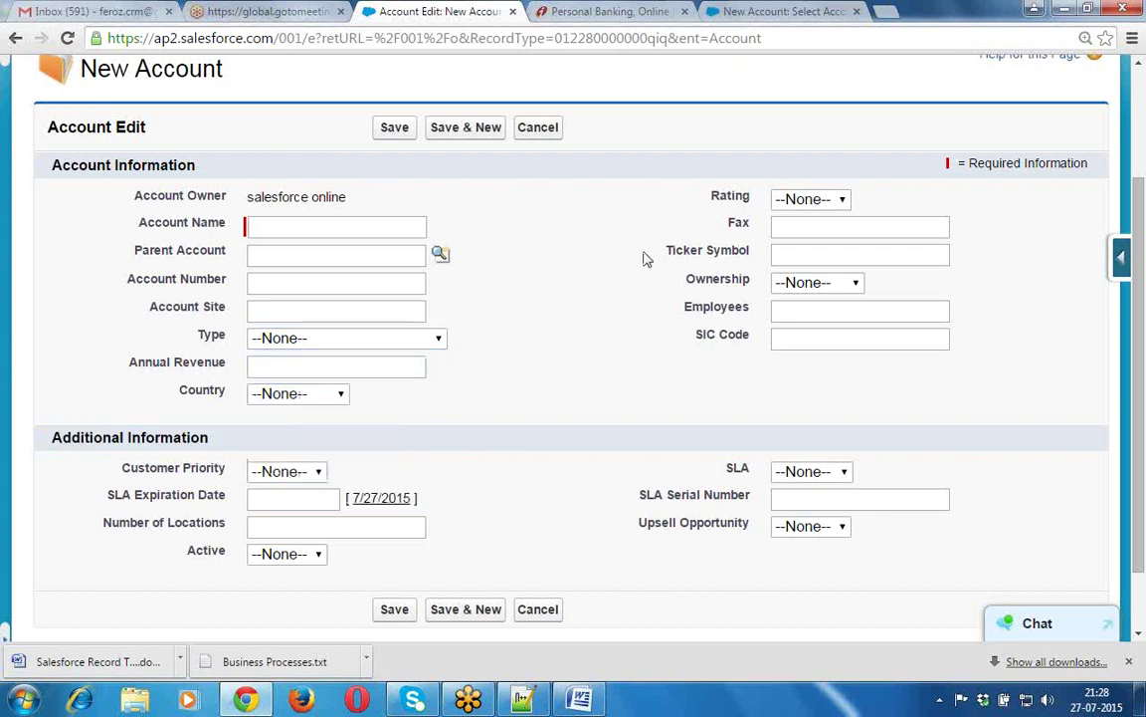
{"action": "left_click", "coordinate": [775, 281]}
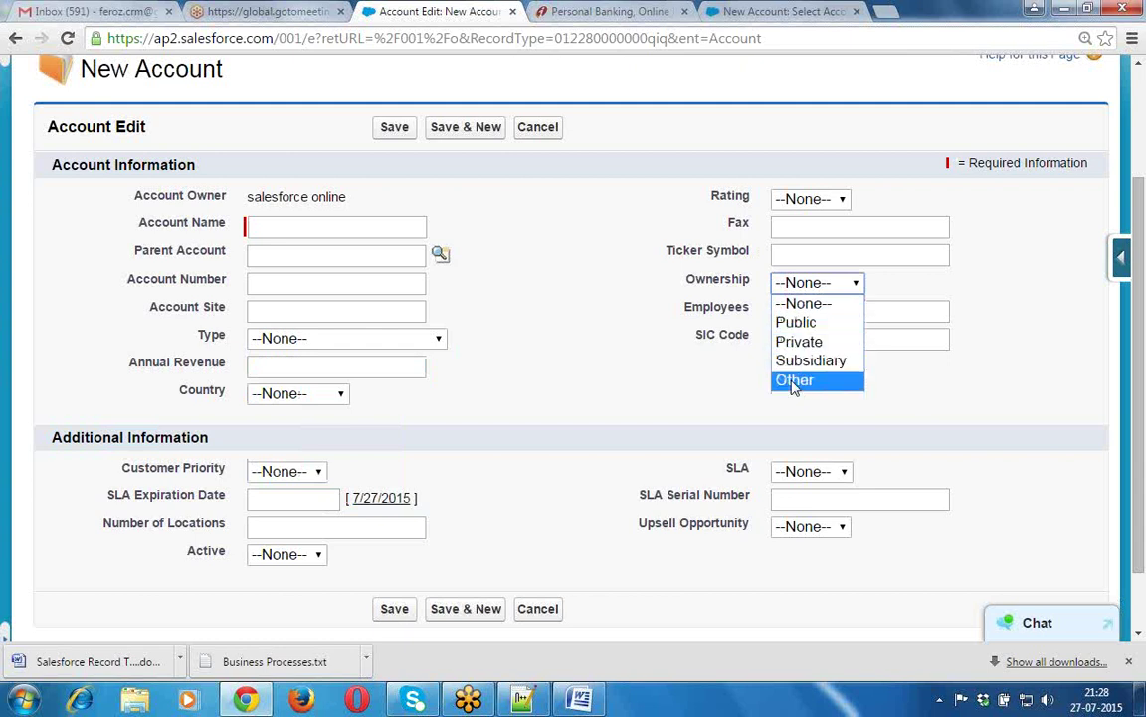
{"action": "left_click", "coordinate": [640, 316]}
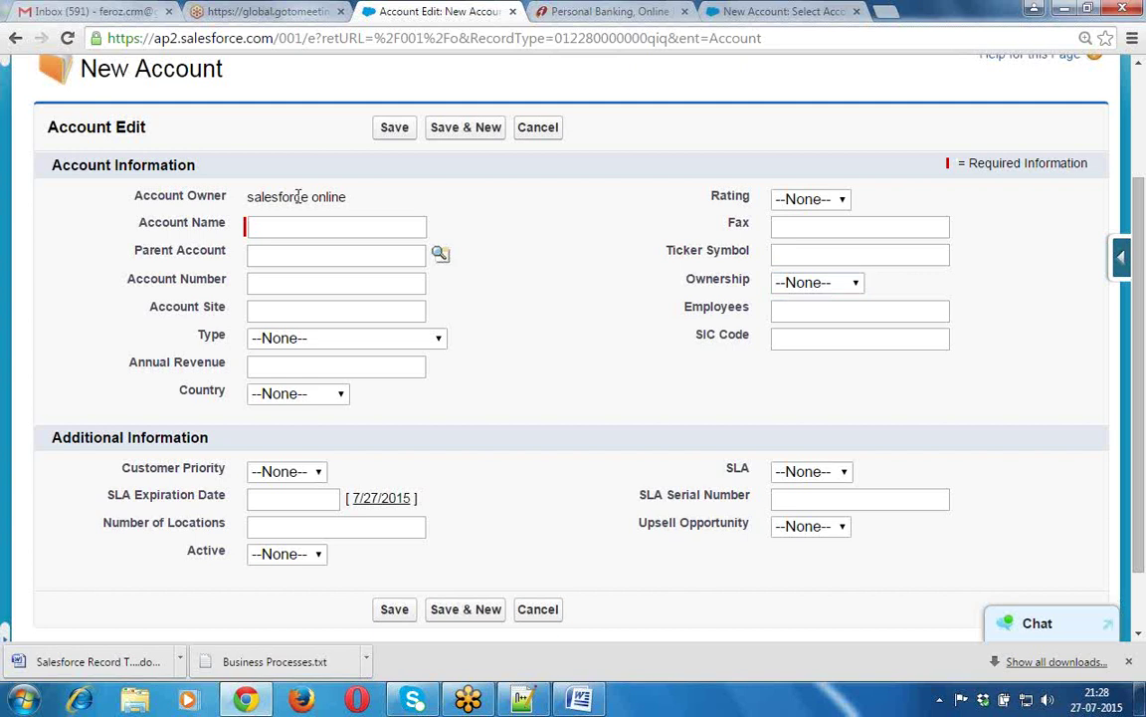
Close the ICICI Bank browser tab and open the Positions home page in the other Salesforce tab
{"action": "left_click", "coordinate": [560, 14]}
{"action": "right_click", "coordinate": [561, 14]}
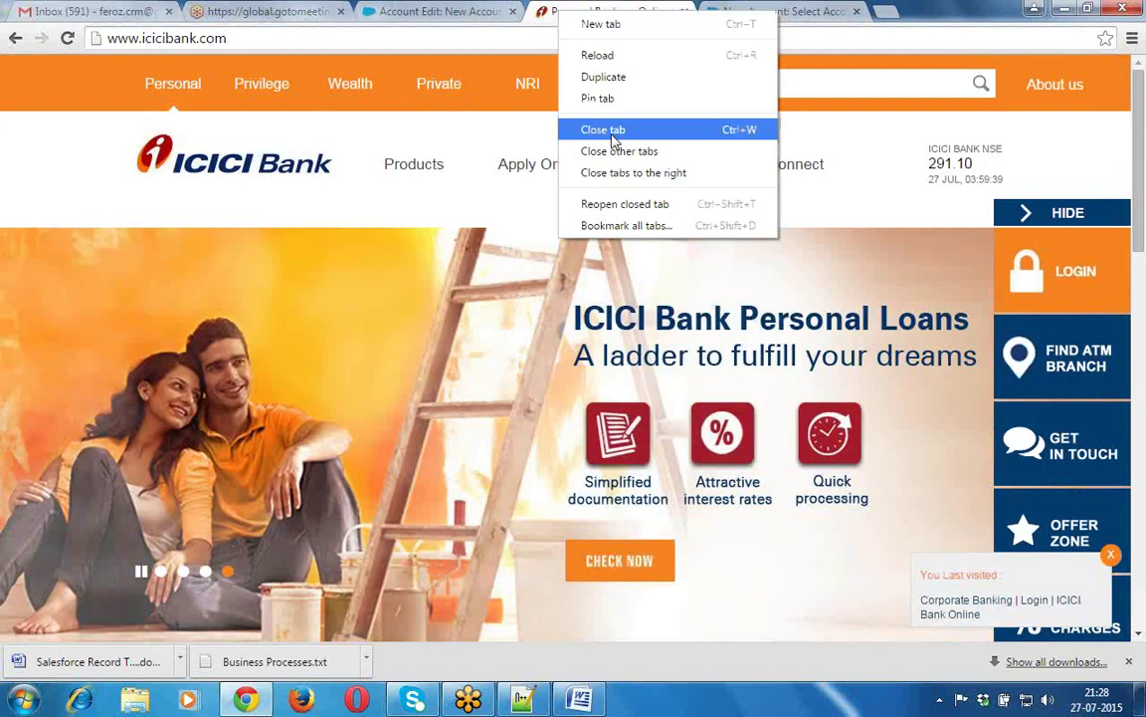
{"action": "left_click", "coordinate": [613, 140]}
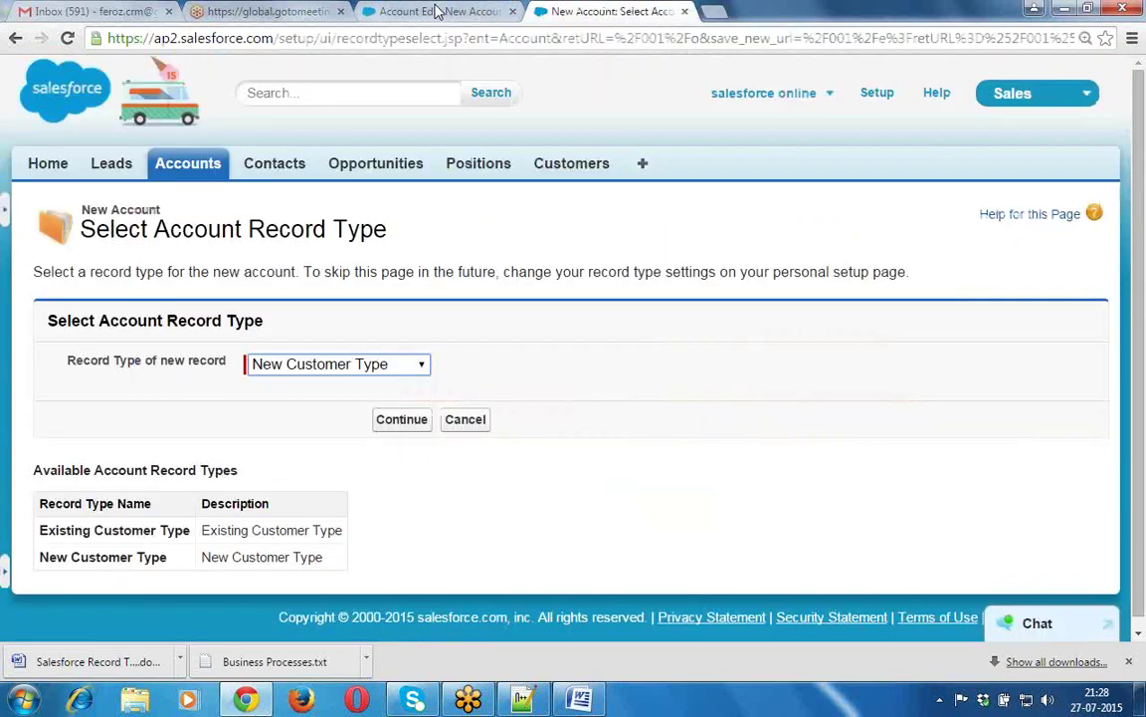
{"action": "left_click", "coordinate": [438, 12]}
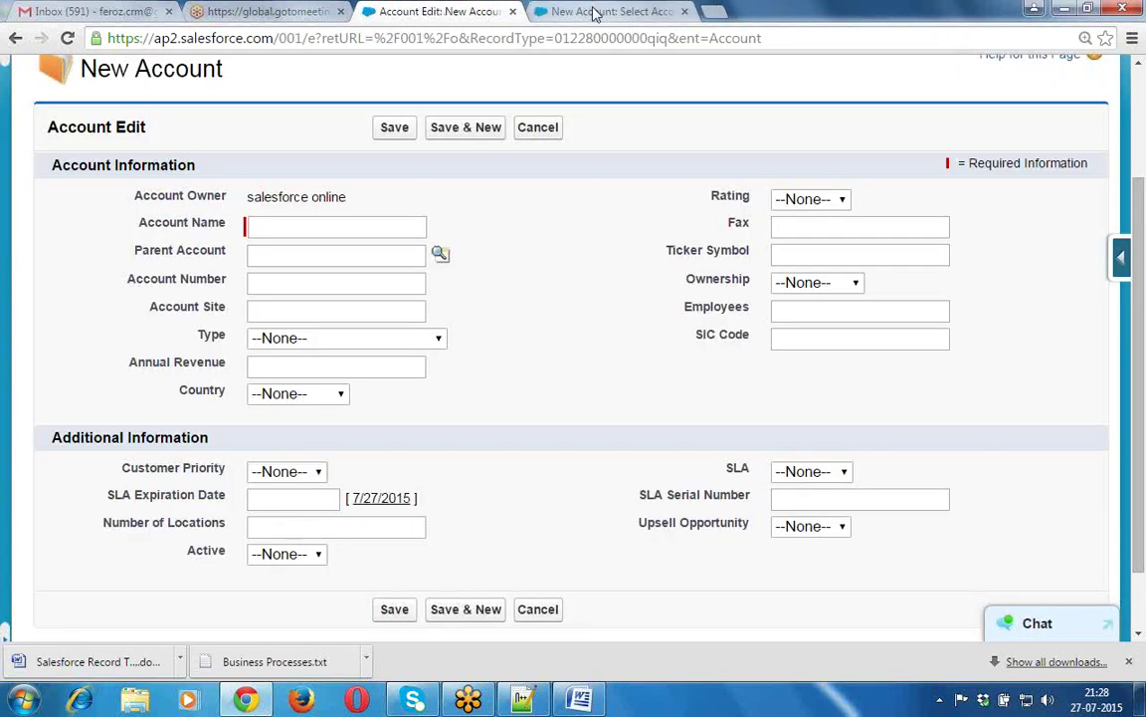
{"action": "left_click", "coordinate": [594, 13]}
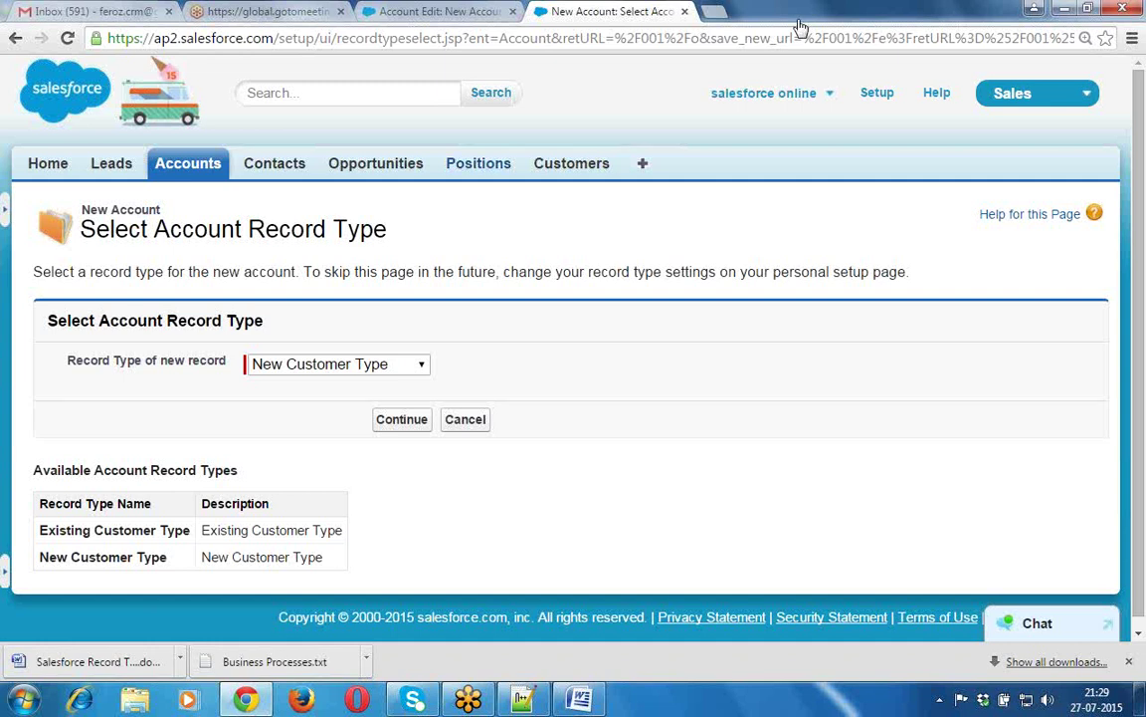
{"action": "left_click", "coordinate": [484, 167]}
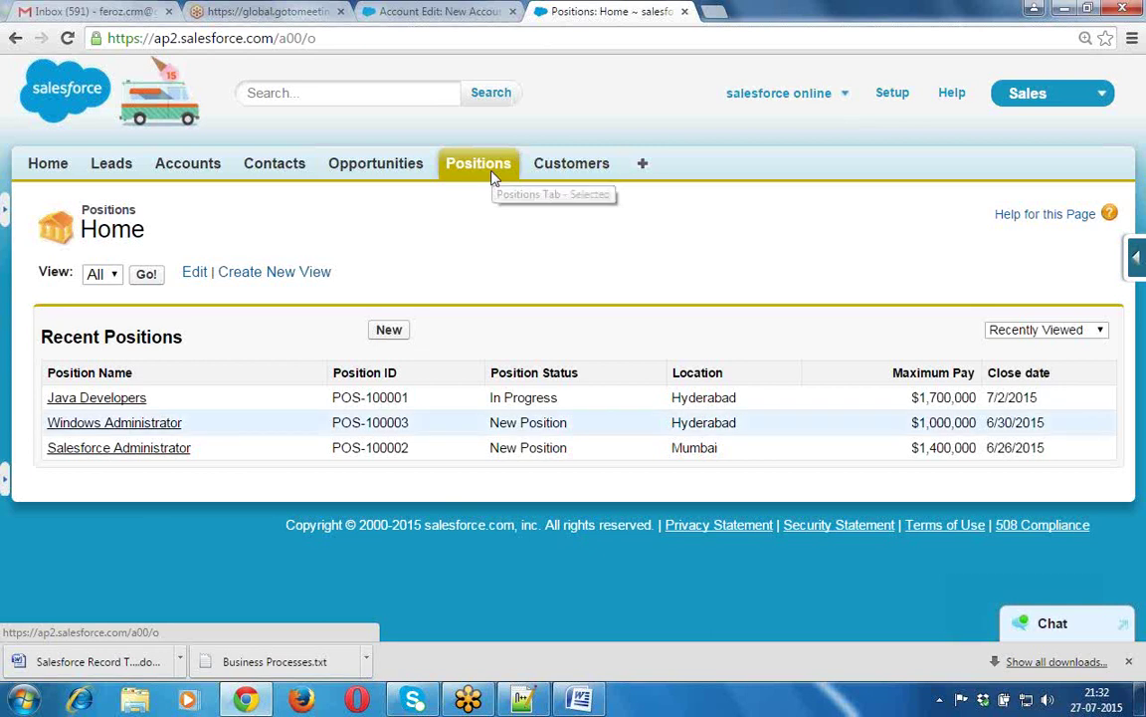
Switch to the Notepad++ notes and add the line "Create the Record Types on Position Object" below Step 2
{"action": "left_click", "coordinate": [508, 705]}
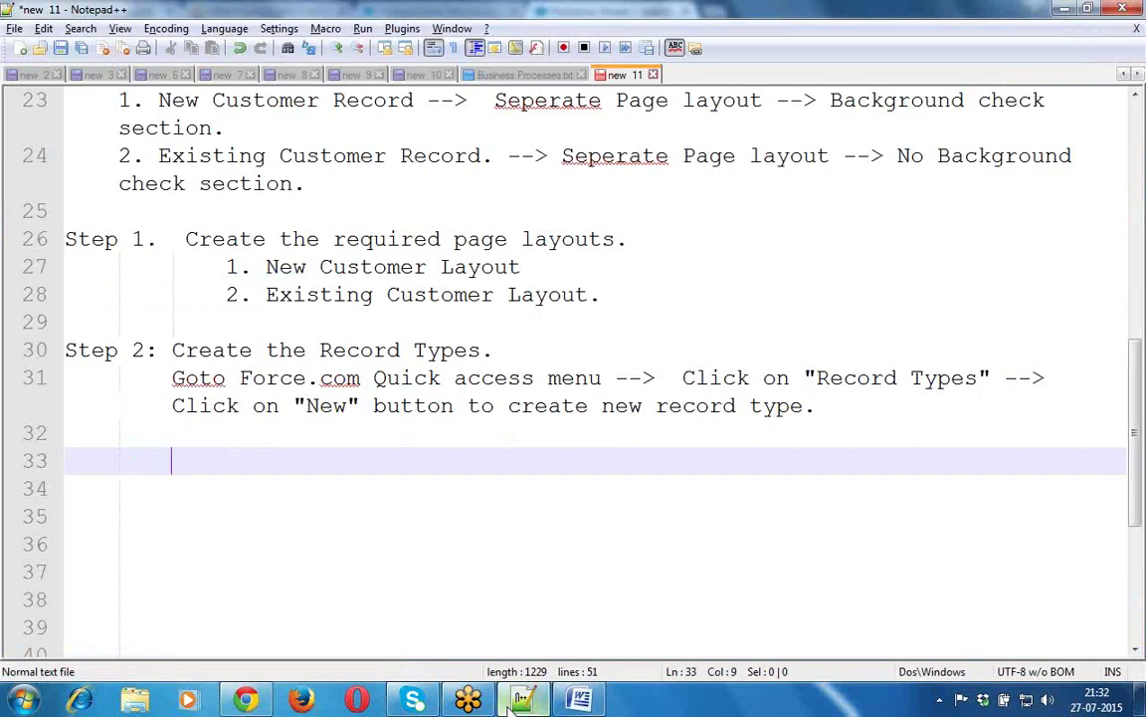
{"action": "key", "text": "Return"}
{"action": "key", "text": "Return"}
{"action": "type", "text": "C"}
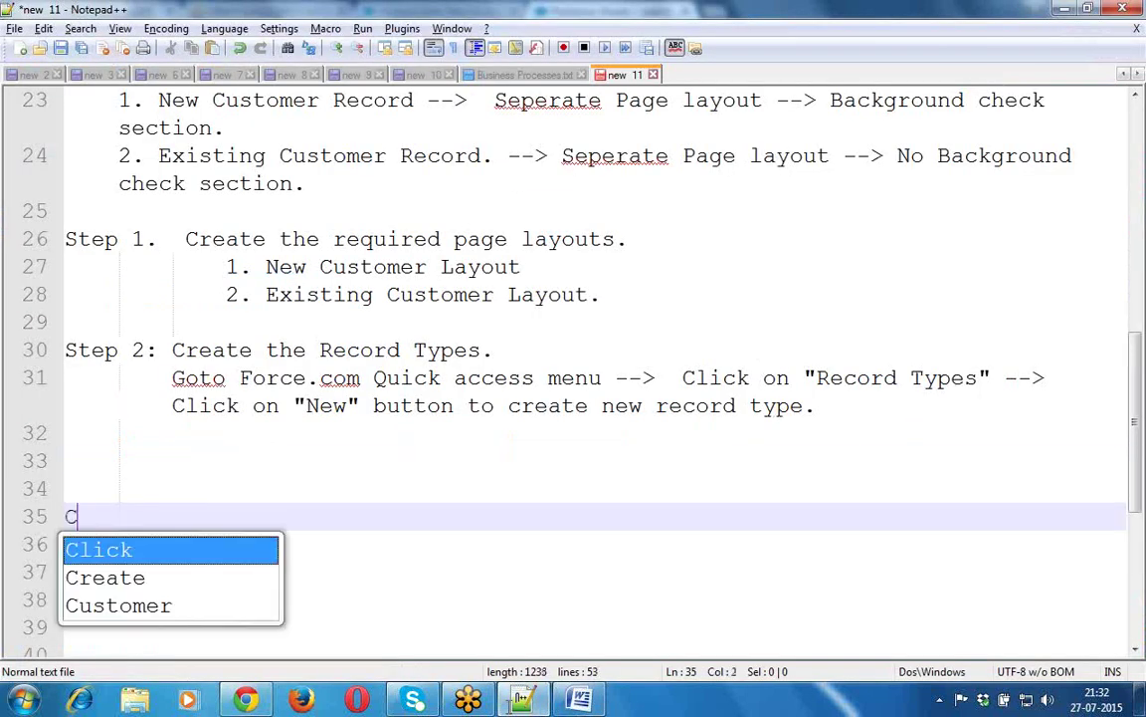
{"action": "type", "text": "reate the "}
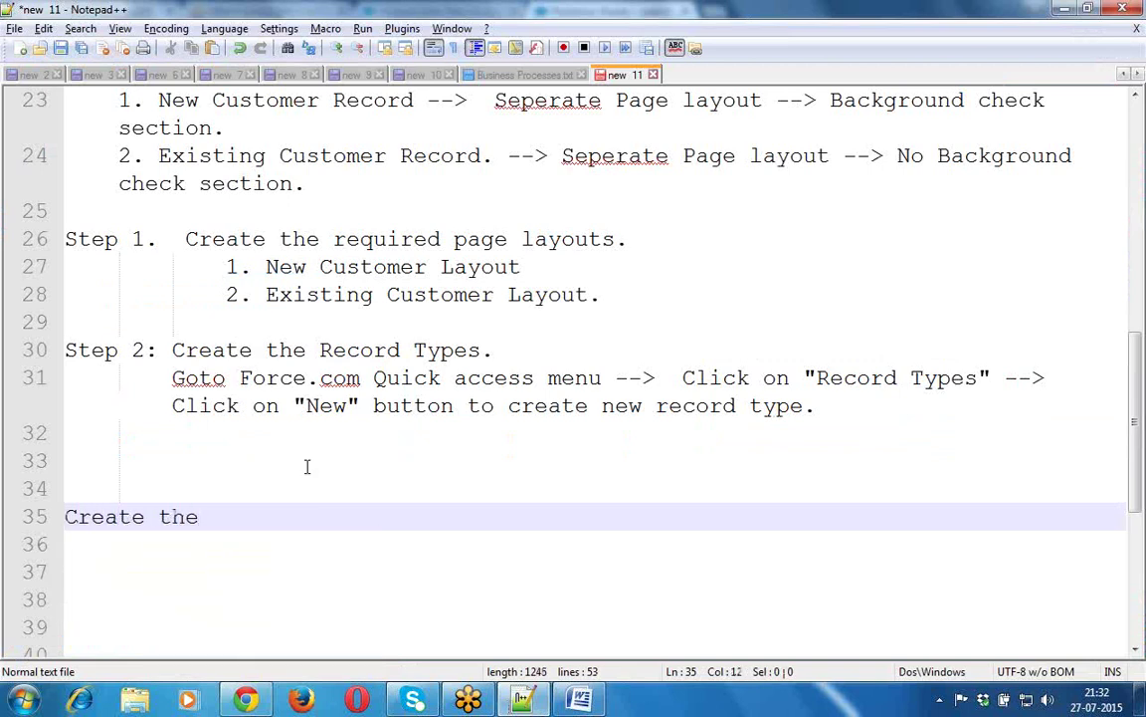
{"action": "type", "text": "Record Types on Posit"}
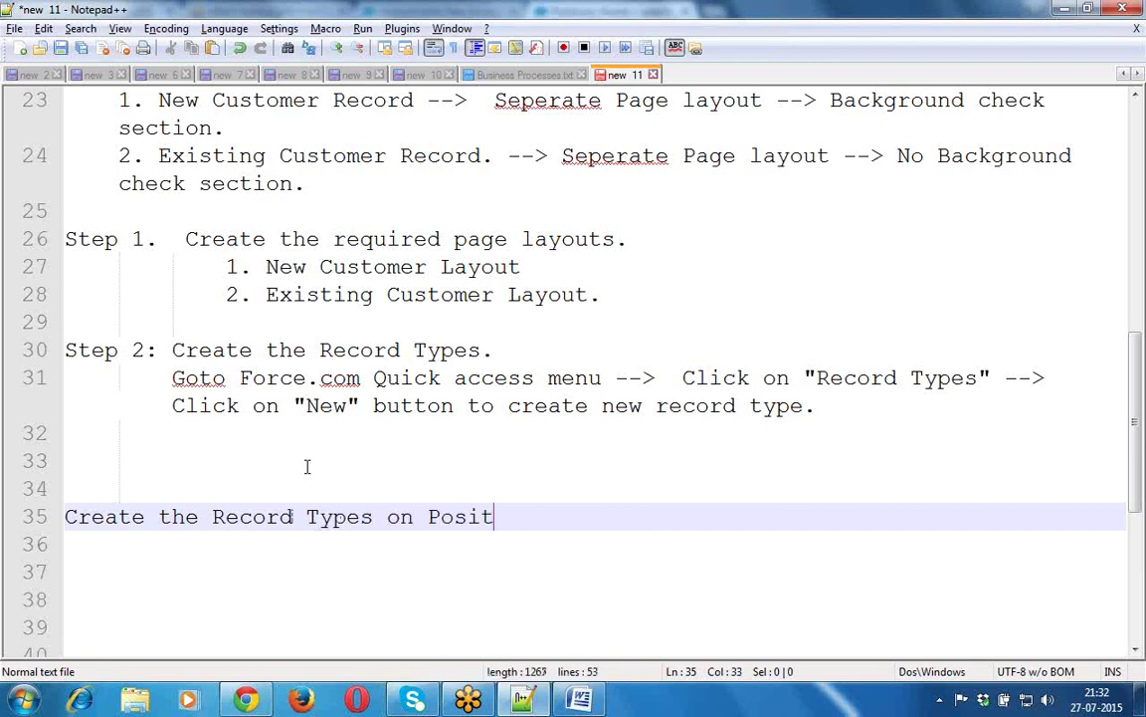
{"action": "type", "text": "ion Object"}
Add the indented list item "1. IT Position Types" under the Position Object line
{"action": "key", "text": "Return"}
{"action": "key", "text": "Tab"}
{"action": "key", "text": "Tab"}
{"action": "key", "text": "Tab"}
{"action": "type", "text": "1. IT Position Types"}
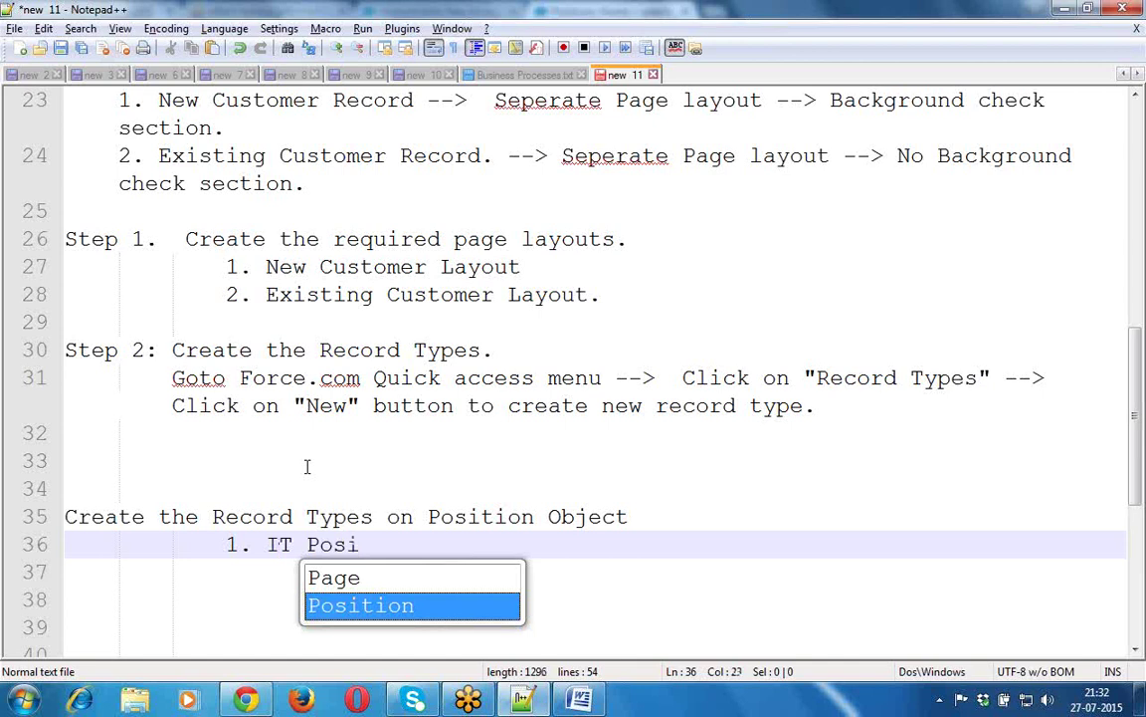
{"action": "key", "text": "Return"}
{"action": "type", "text": "Types"}
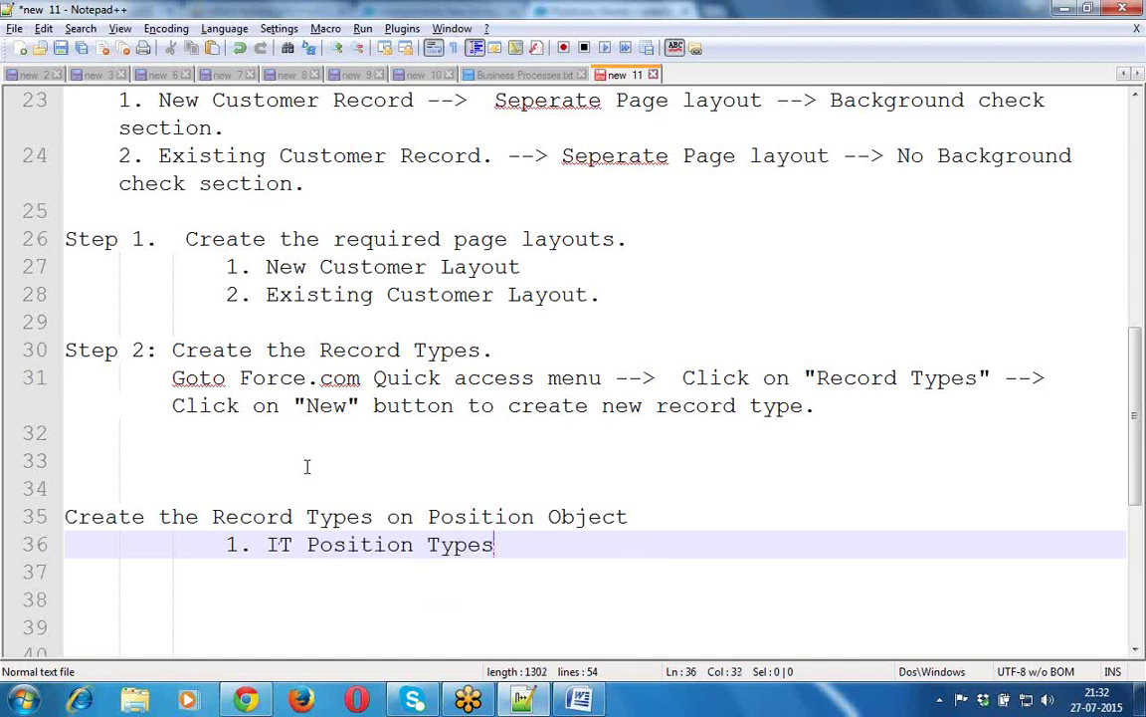
Add the second list item "2. Non IT Position Type." under the Position Object line
{"action": "key", "text": "Return"}
{"action": "type", "text": "2. Non It"}
{"action": "key", "text": "BackSpace"}
{"action": "key", "text": "BackSpace"}
{"action": "type", "text": "T Po"}
{"action": "key", "text": "Return"}
{"action": "type", "text": "tion t"}
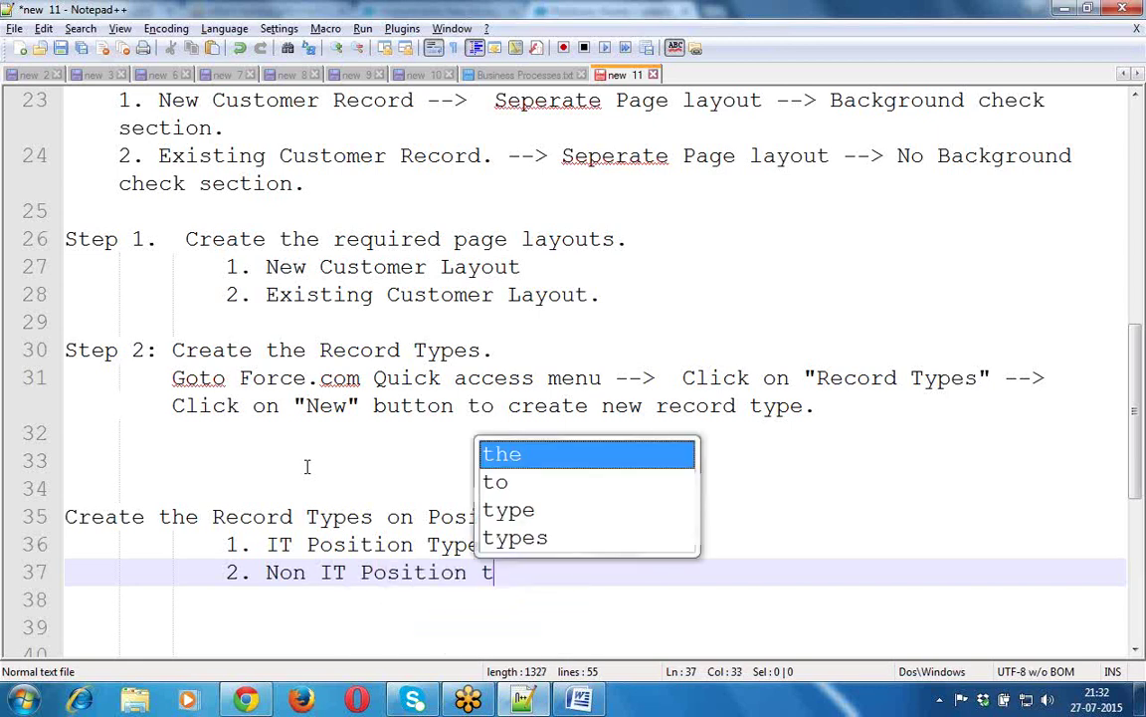
{"action": "type", "text": "ype"}
{"action": "key", "text": "BackSpace"}
{"action": "key", "text": "BackSpace"}
{"action": "key", "text": "BackSpace"}
{"action": "key", "text": "BackSpace"}
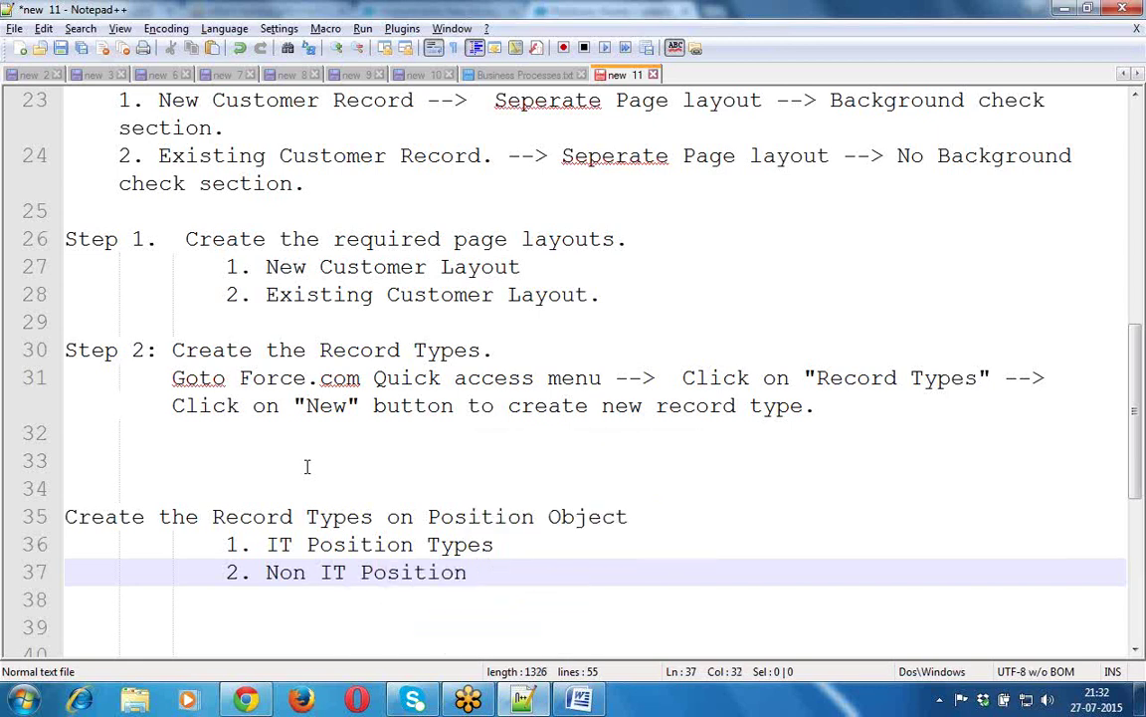
{"action": "type", "text": "Type"}
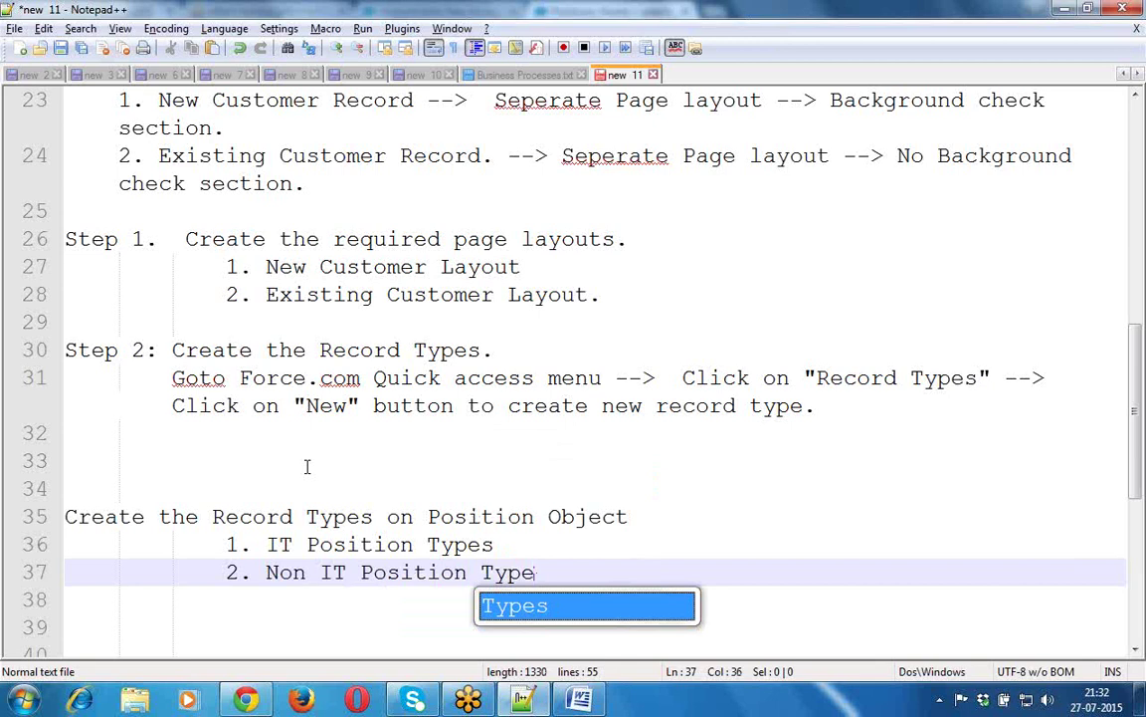
{"action": "type", "text": "."}
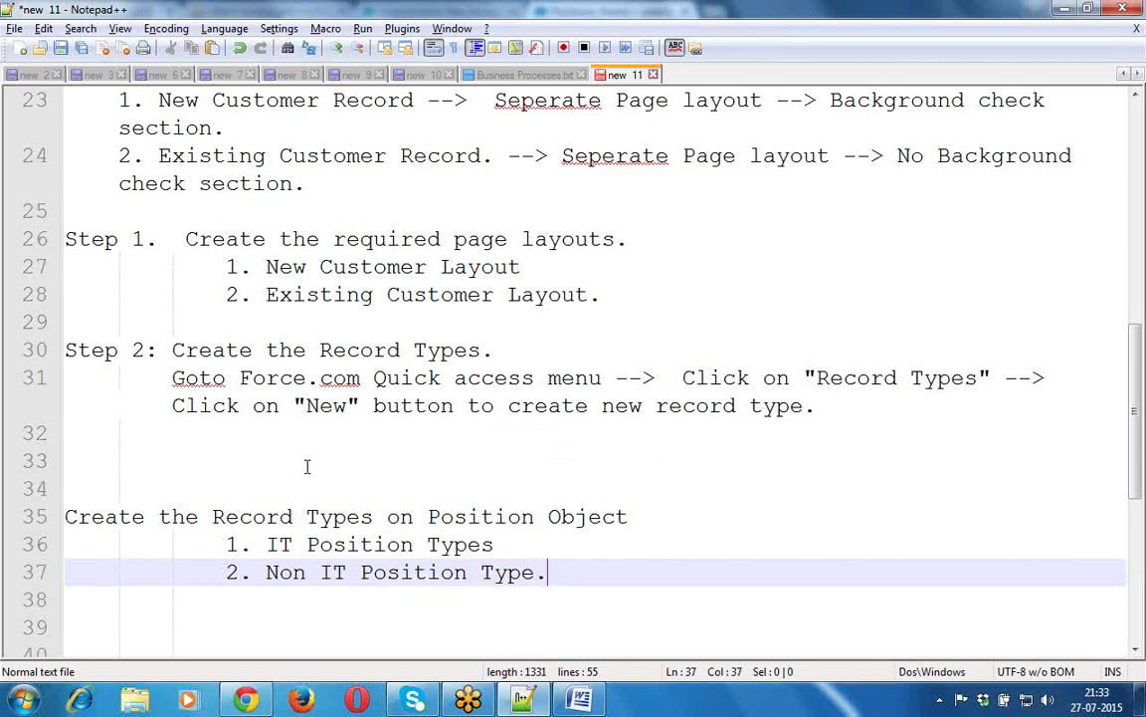
Change the ending of the first list item so it reads "1. IT Position Type."
{"action": "key", "text": "Up"}
{"action": "key", "text": "BackSpace"}
{"action": "type", "text": "."}
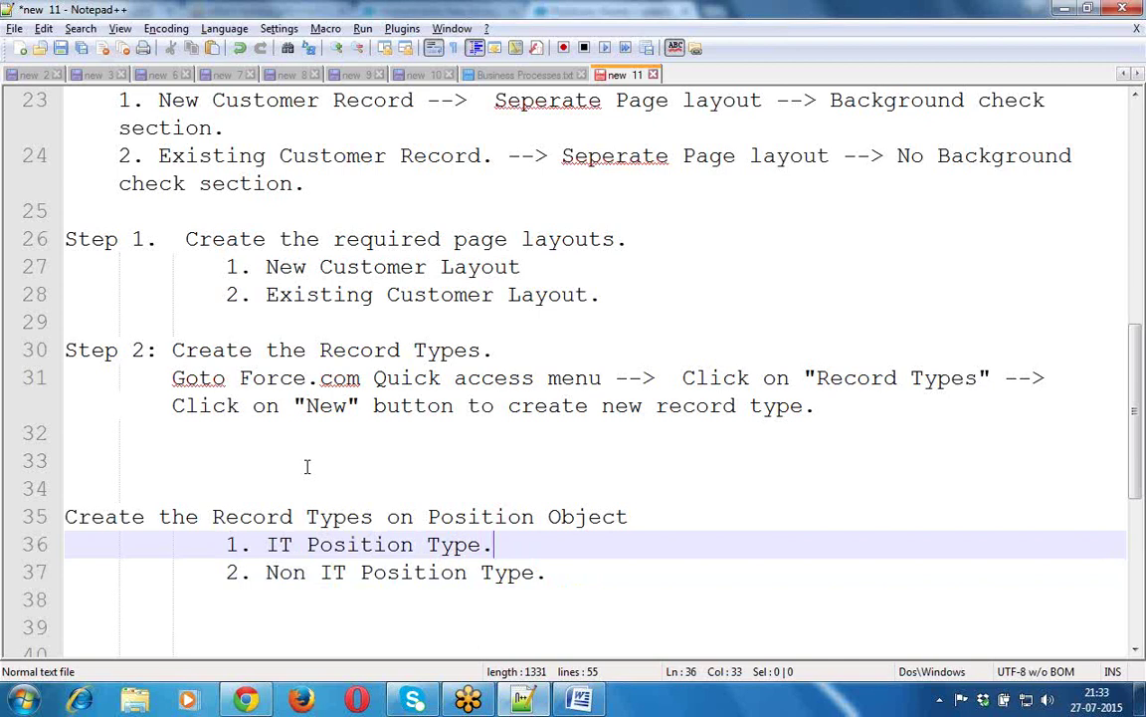
{"action": "key", "text": "Down"}
{"action": "key", "text": "Down"}
{"action": "key", "text": "Down"}
{"action": "key", "text": "Down"}
{"action": "key", "text": "Down"}
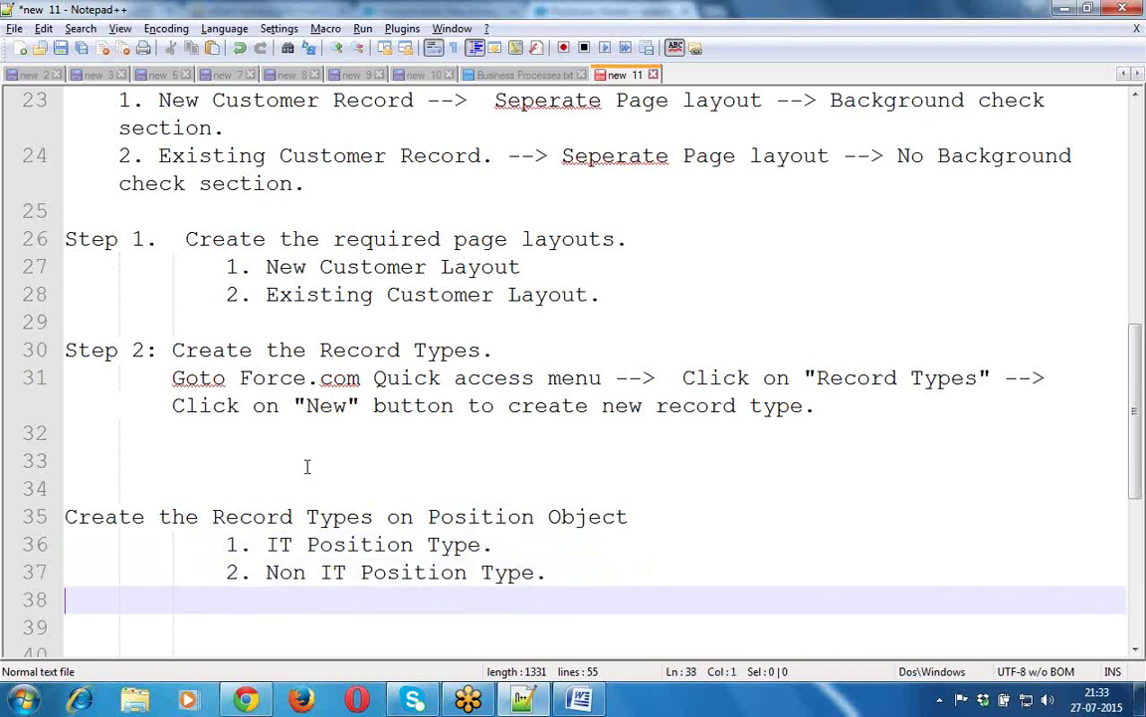
{"action": "key", "text": "Down"}
{"action": "key", "text": "Down"}
{"action": "key", "text": "Down"}
{"action": "key", "text": "Down"}
{"action": "key", "text": "Down"}
{"action": "key", "text": "Up"}
{"action": "key", "text": "Up"}
{"action": "key", "text": "Up"}
{"action": "key", "text": "Up"}
{"action": "key", "text": "Up"}
{"action": "key", "text": "Up"}
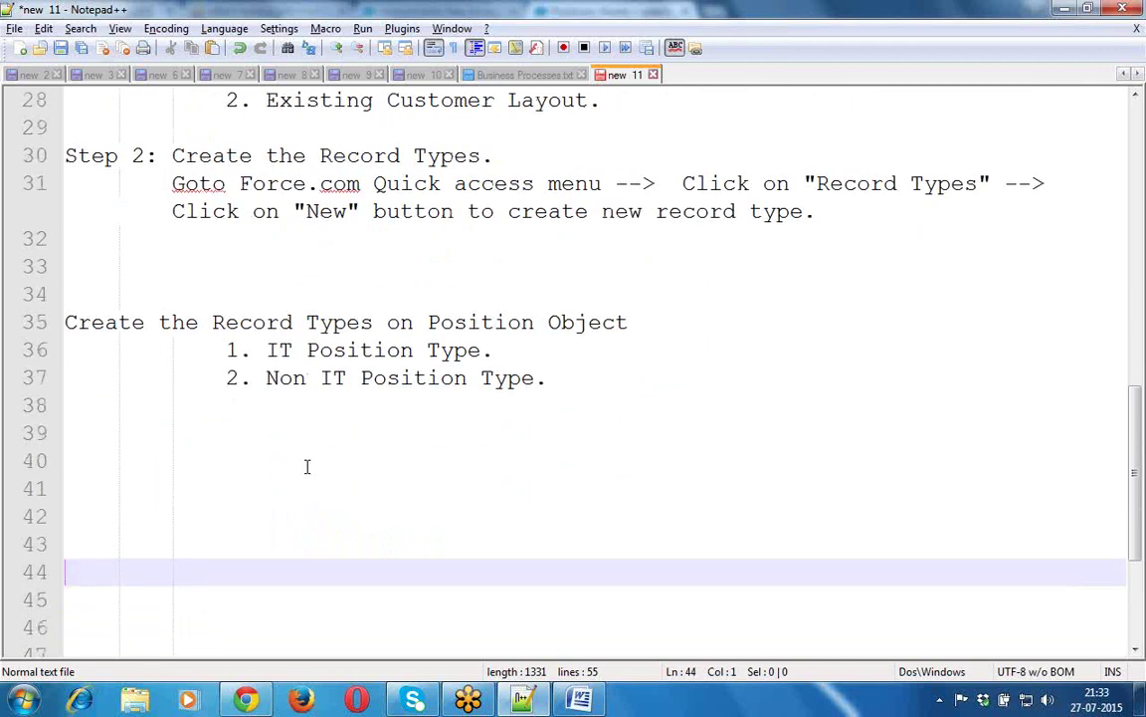
{"action": "key", "text": "Up"}
{"action": "key", "text": "Up"}
{"action": "key", "text": "Up"}
{"action": "key", "text": "Up"}
{"action": "key", "text": "Up"}
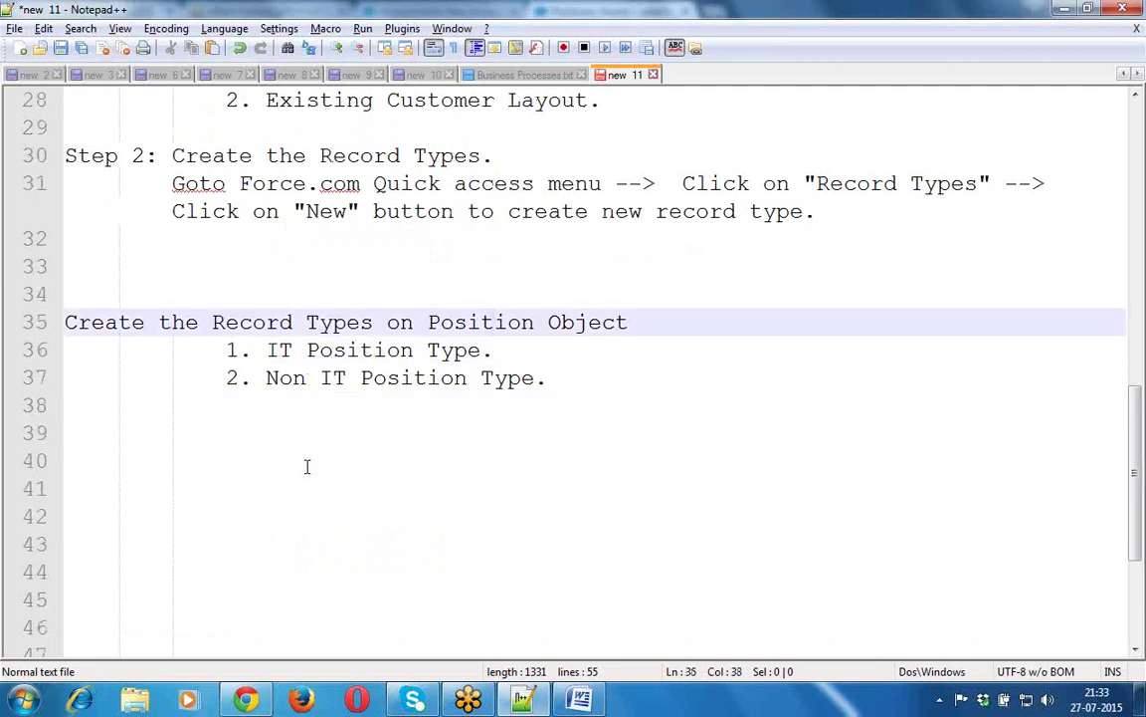
Add the heading "Business Processes." with a dashed underline beneath it, leaving one blank line after the Position record types list
{"action": "key", "text": "Home"}
{"action": "key", "text": "Down"}
{"action": "key", "text": "Down"}
{"action": "key", "text": "Down"}
{"action": "key", "text": "Down"}
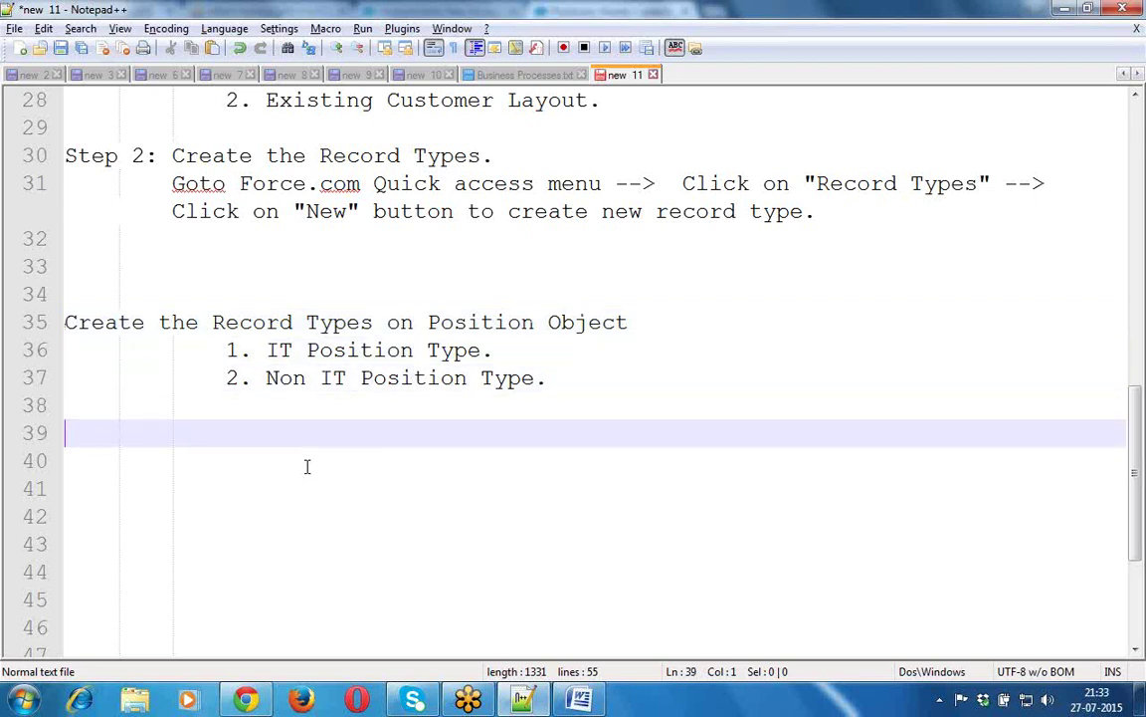
{"action": "type", "text": "B"}
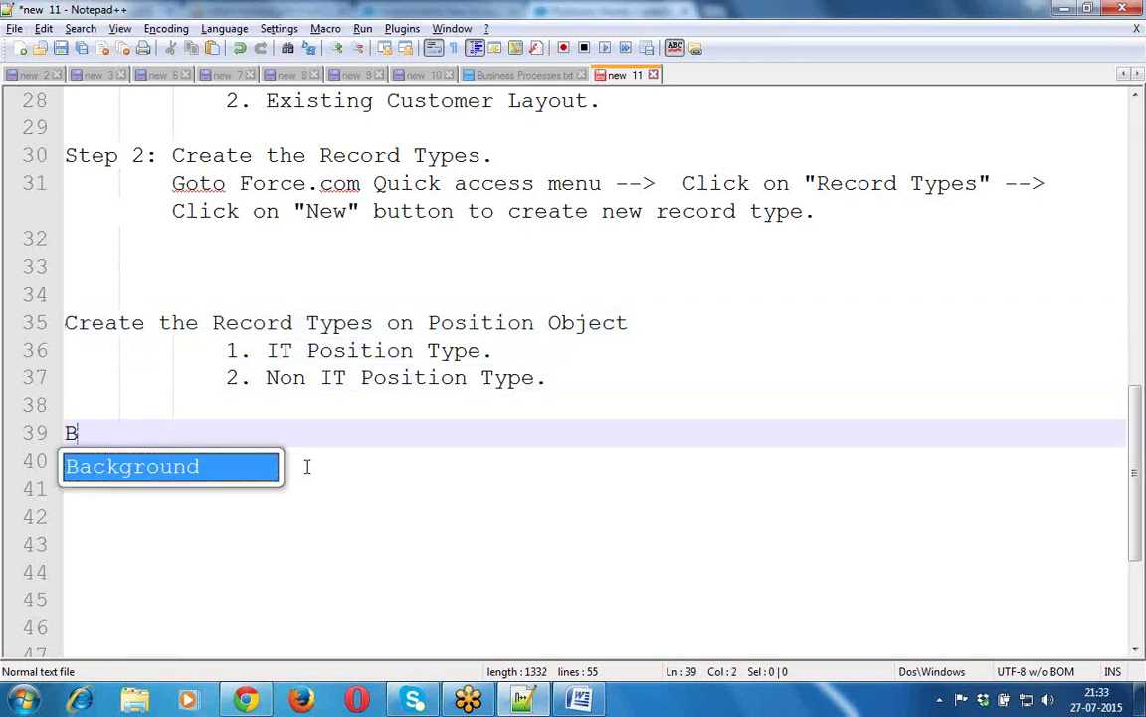
{"action": "type", "text": "usiness Processes."}
{"action": "key", "text": "Return"}
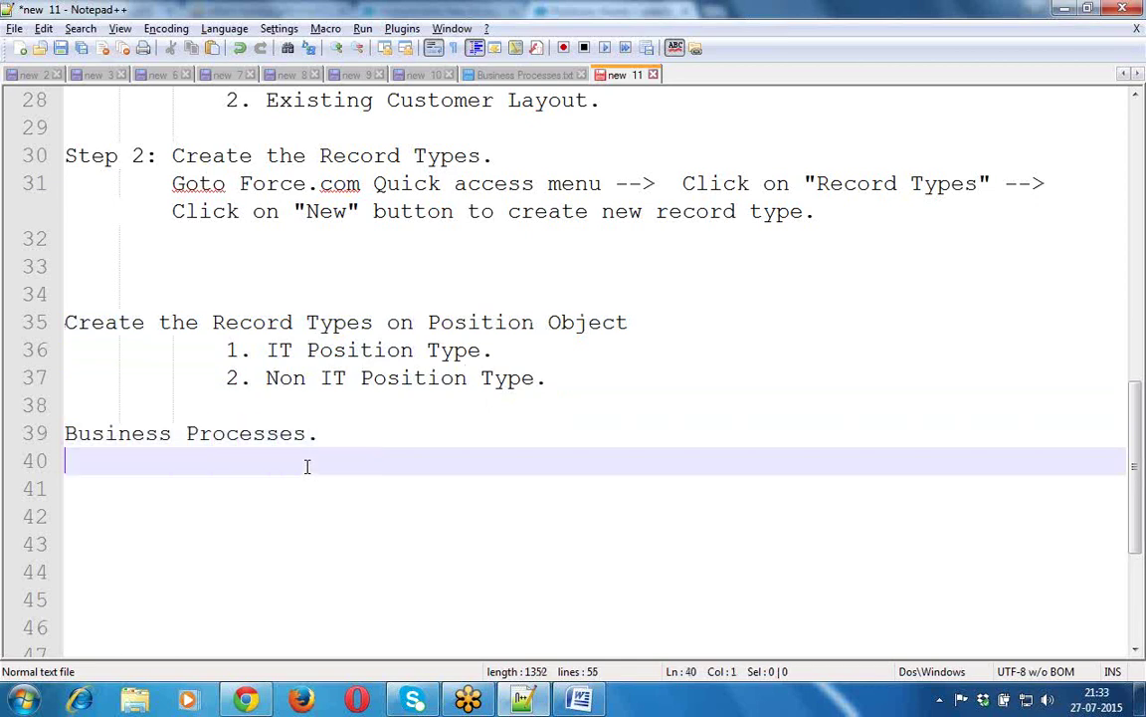
{"action": "type", "text": "------------------"}
{"action": "key", "text": "Return"}
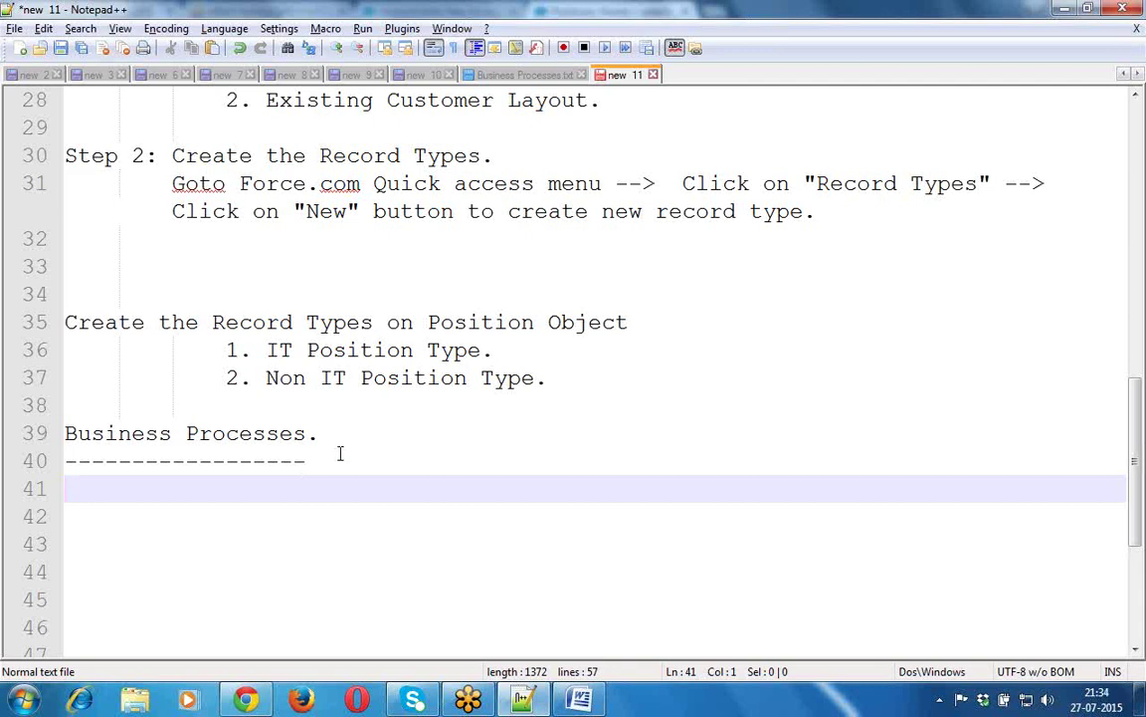
{"action": "left_click", "coordinate": [803, 21]}
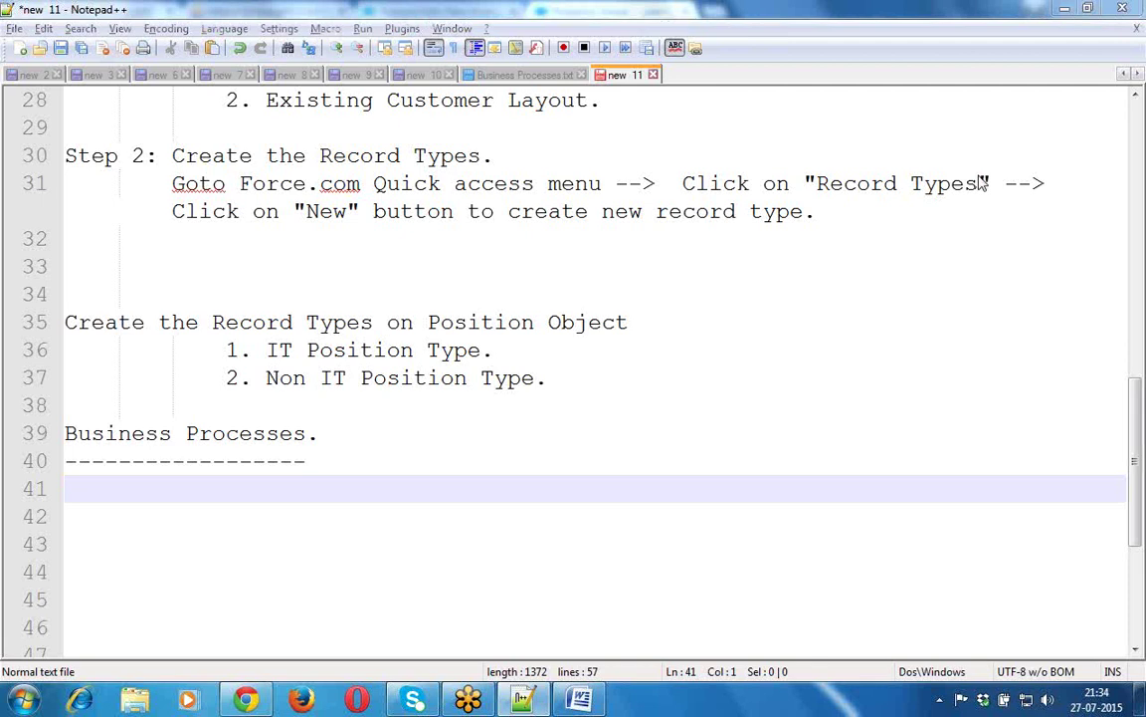